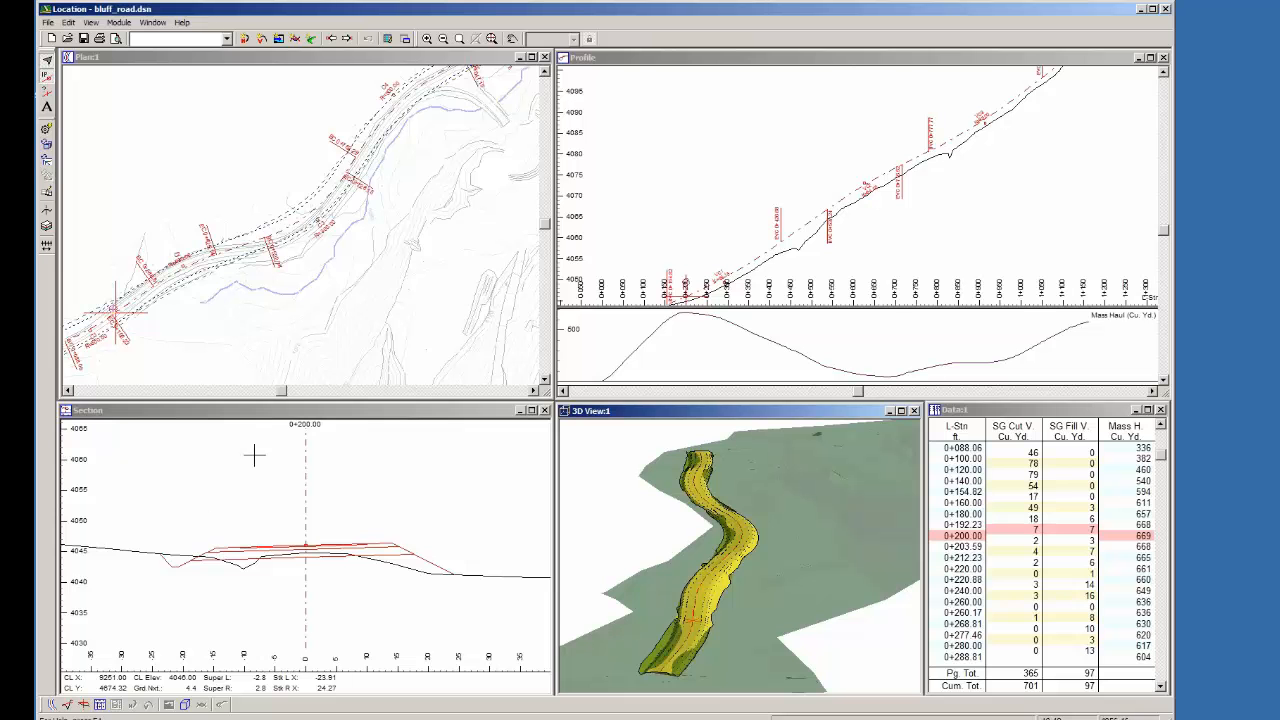
# Try to move a horizontal alignment point of the road in the plan view.
pyautogui.click(454, 271)
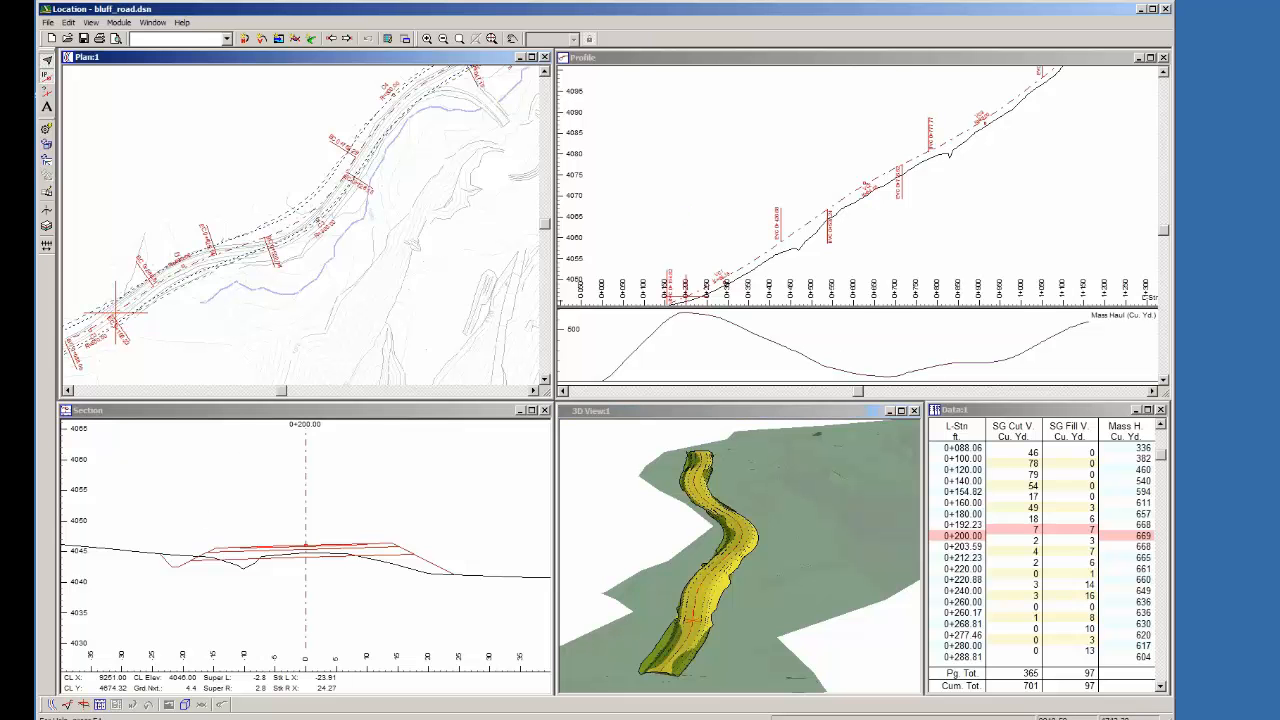
pyautogui.moveTo(445, 292); pyautogui.dragTo(472, 276, button='middle')
pyautogui.moveTo(350, 230); pyautogui.dragTo(415, 195, button='middle')
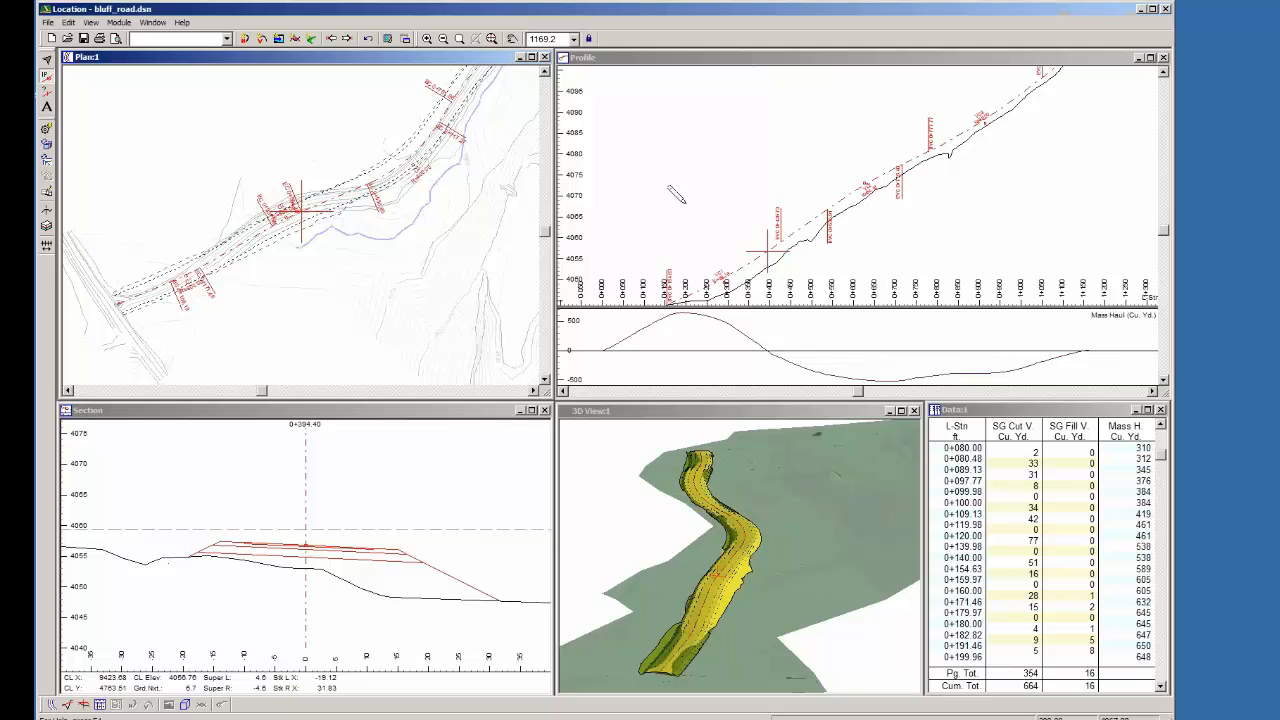
pyautogui.moveTo(684, 203)
pyautogui.mouseDown(button='middle')
pyautogui.moveTo(609, 214)
pyautogui.moveTo(664, 193)
pyautogui.mouseUp(button='middle')
pyautogui.moveTo(337, 221); pyautogui.dragTo(268, 248, button='middle')
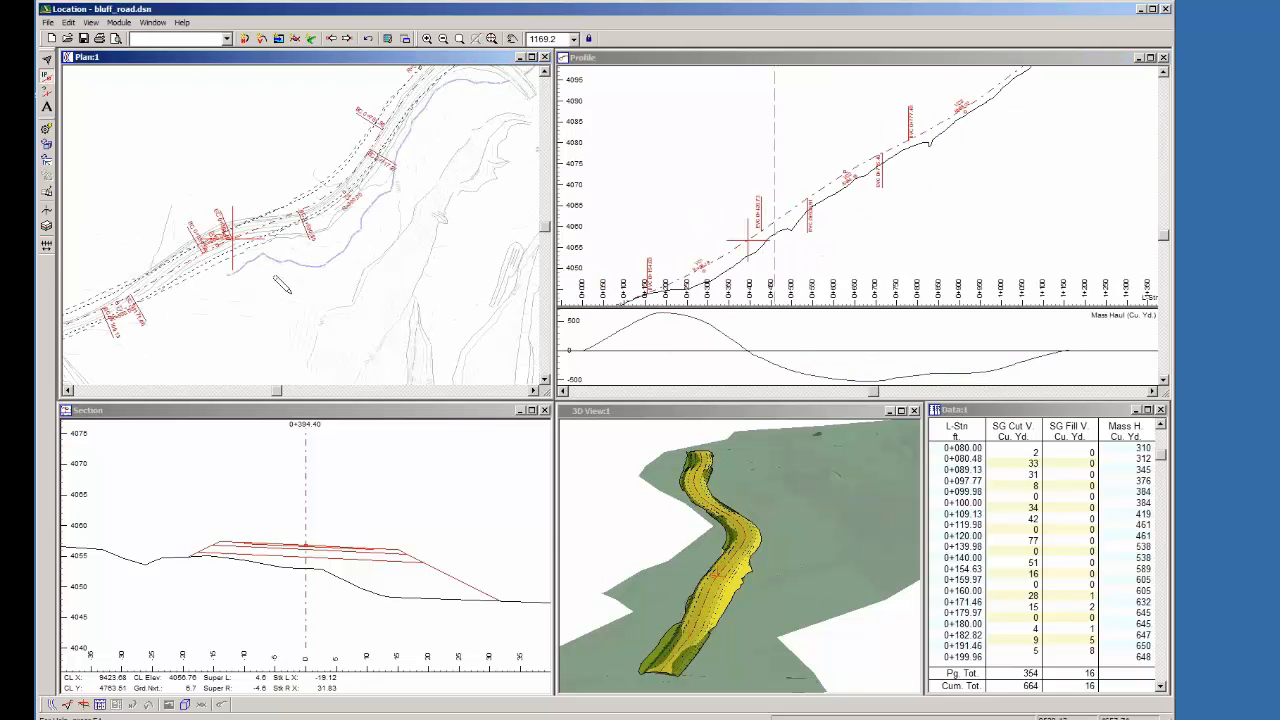
# Undo the last plan point edit and recalculate the road alignment.
pyautogui.click(69, 22)
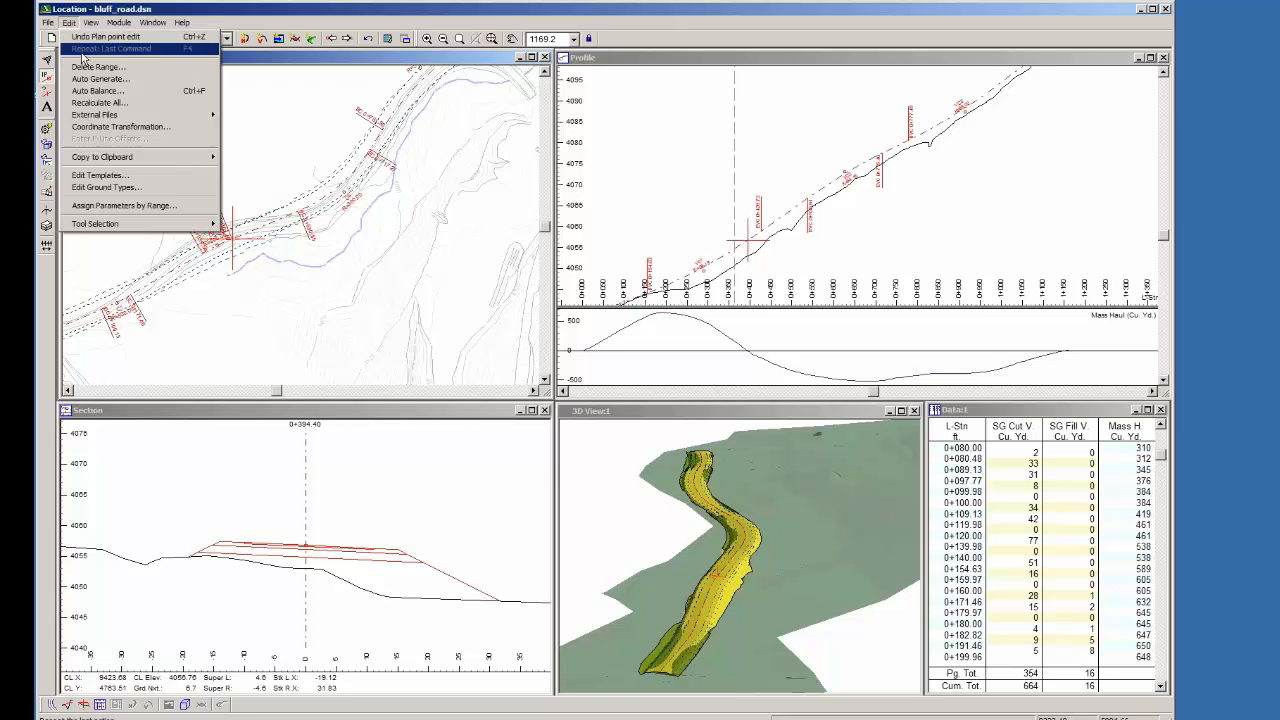
pyautogui.click(86, 38)
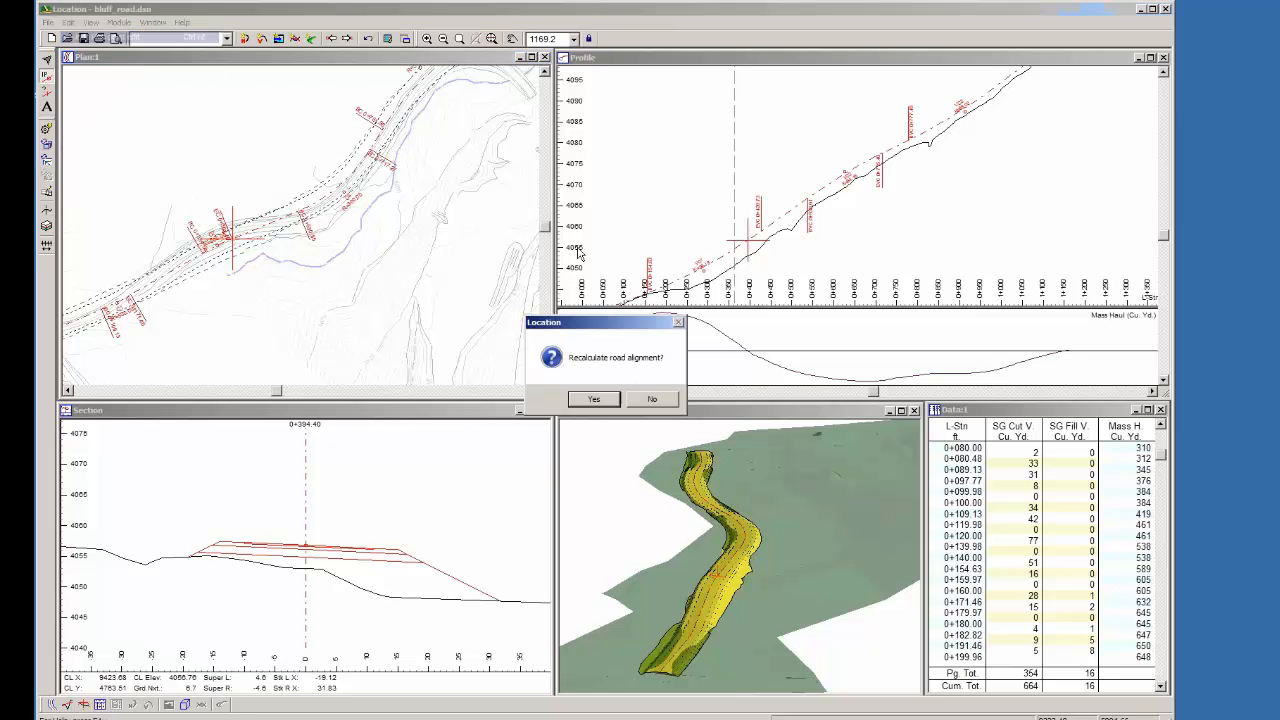
pyautogui.click(595, 399)
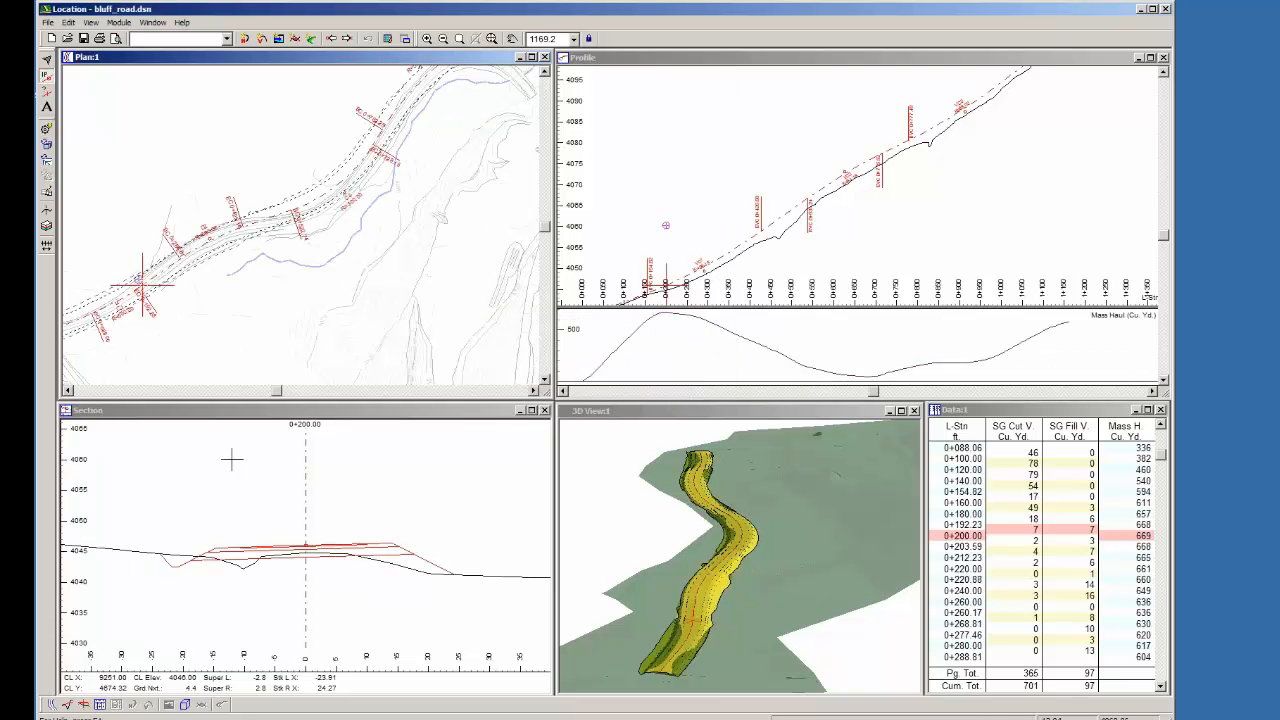
# Export the design from the section window as LandXML, replacing bluff_road_alignment.xml and including all subgrade material sections.
pyautogui.click(228, 411)
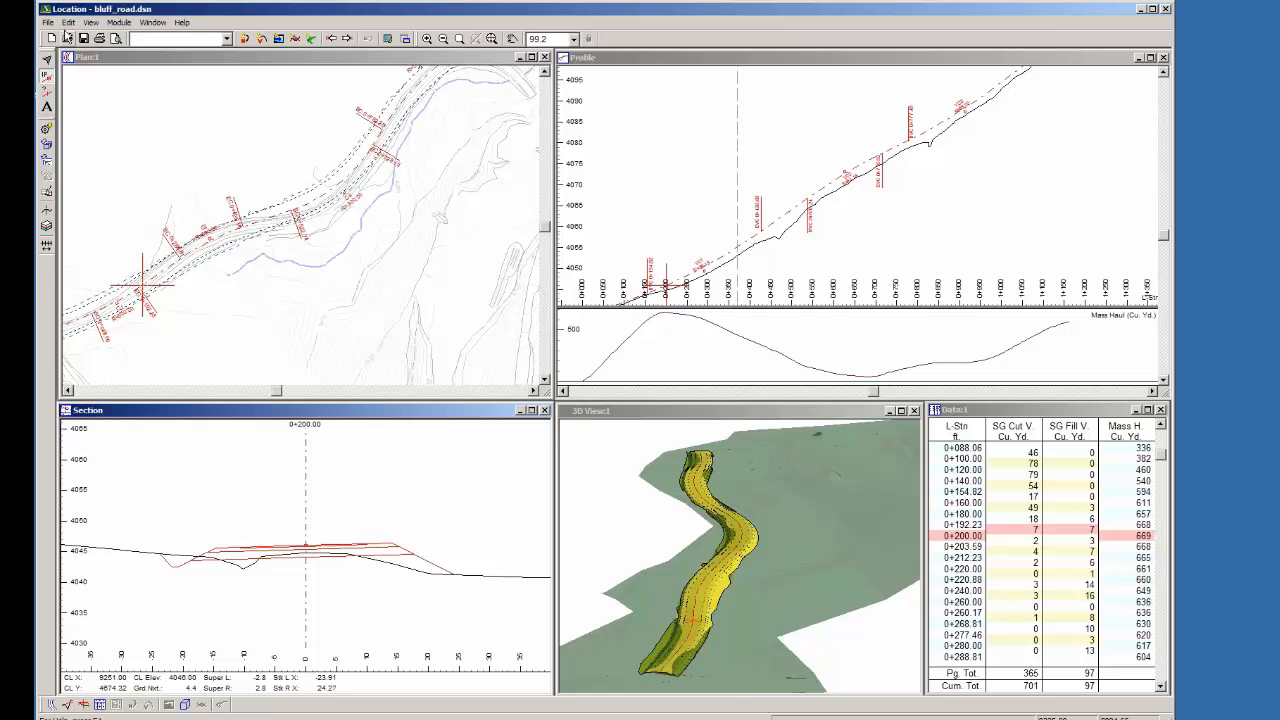
pyautogui.click(47, 22)
pyautogui.click(77, 86)
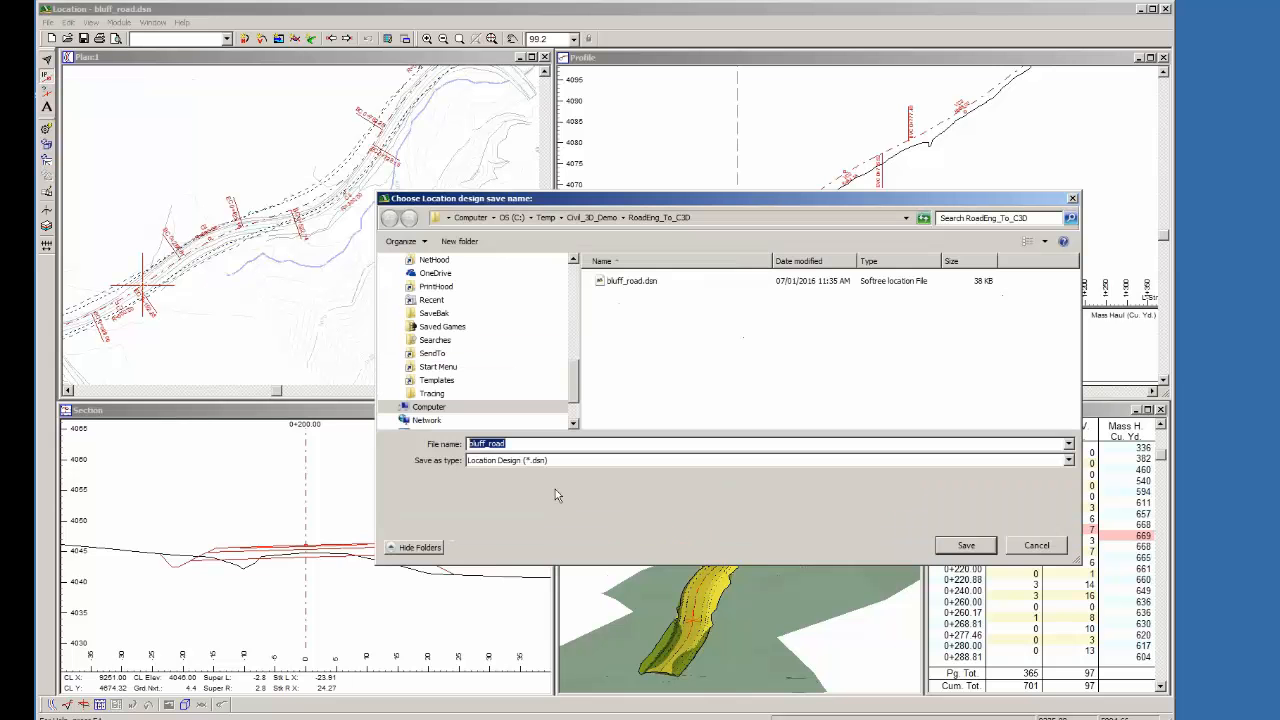
pyautogui.click(501, 463)
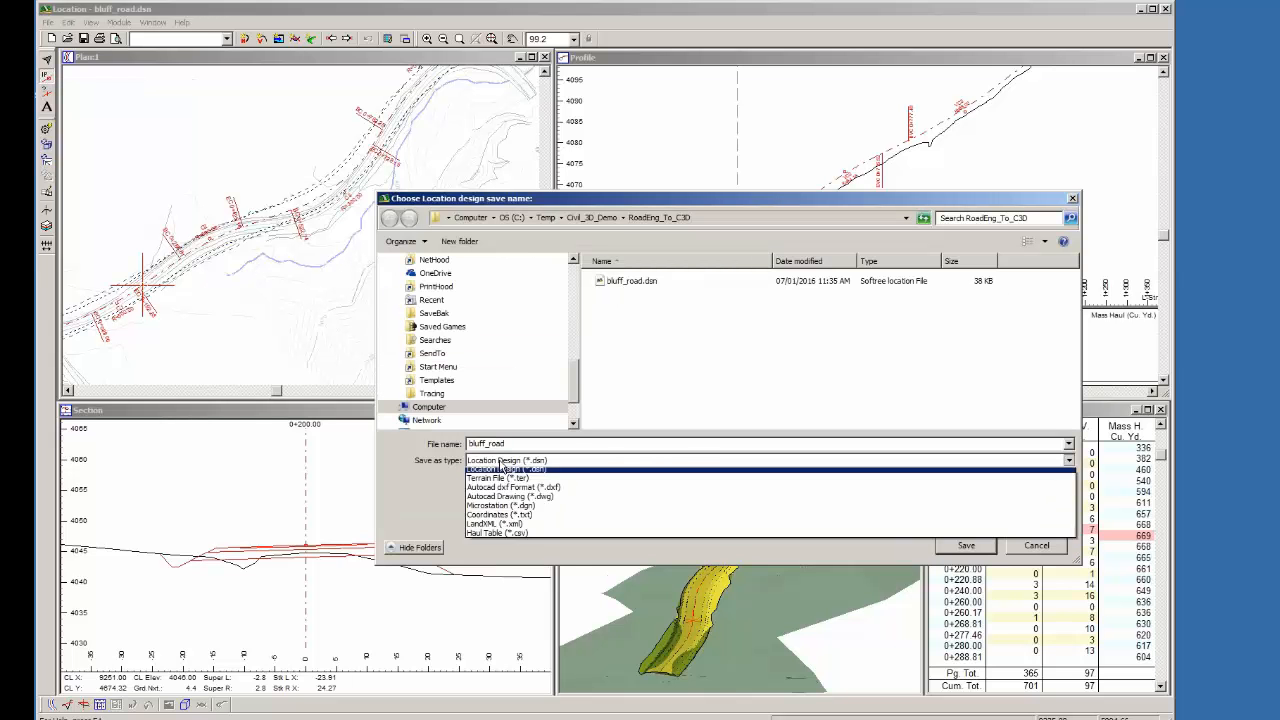
pyautogui.click(501, 528)
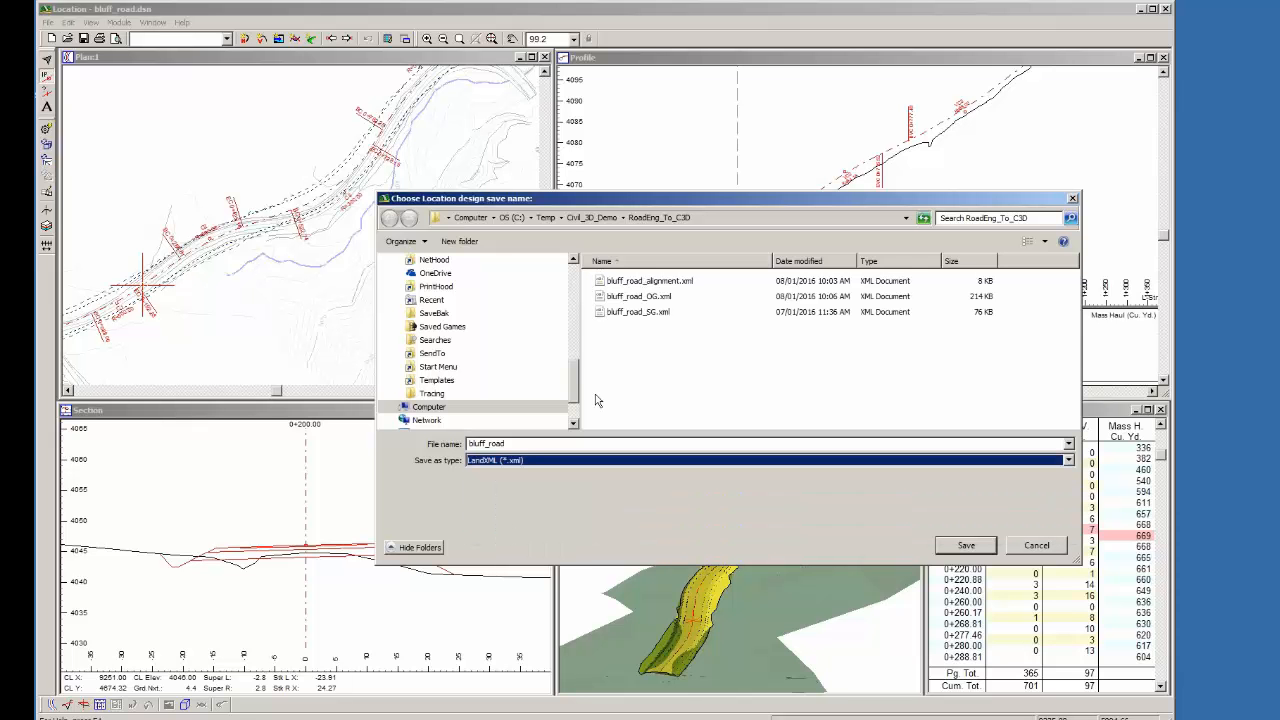
pyautogui.click(634, 284)
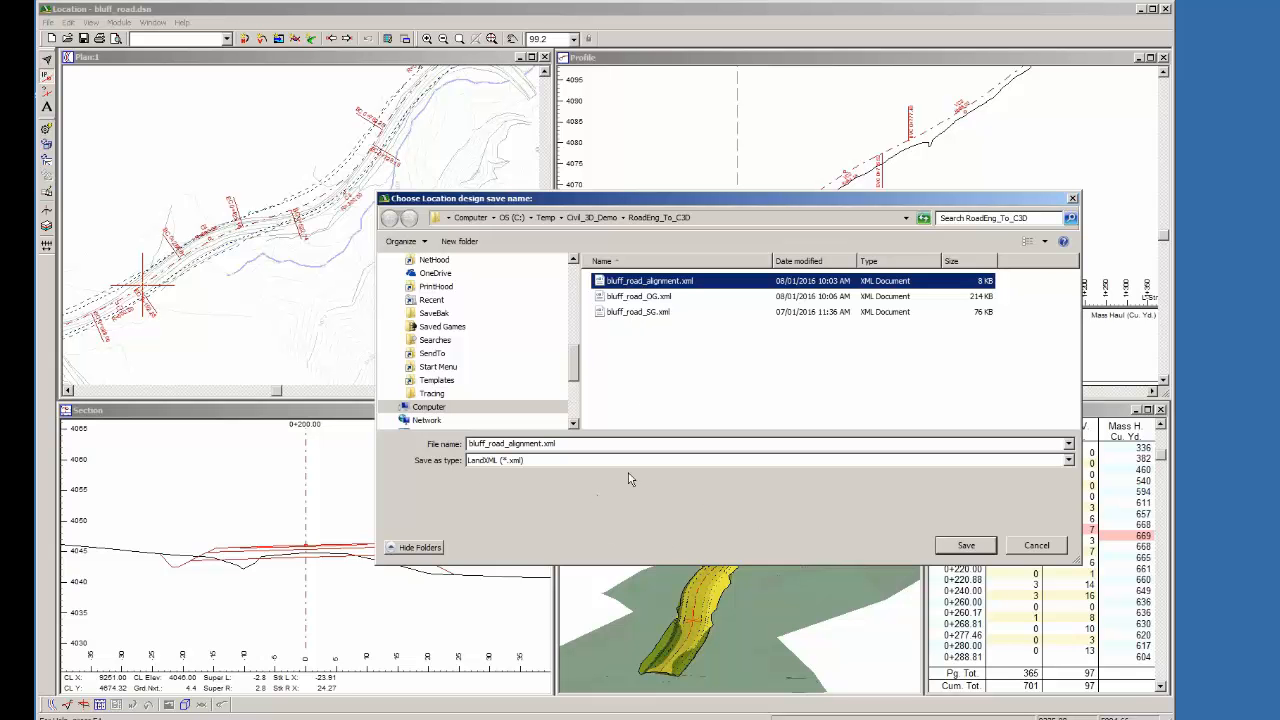
pyautogui.click(960, 546)
pyautogui.click(753, 375)
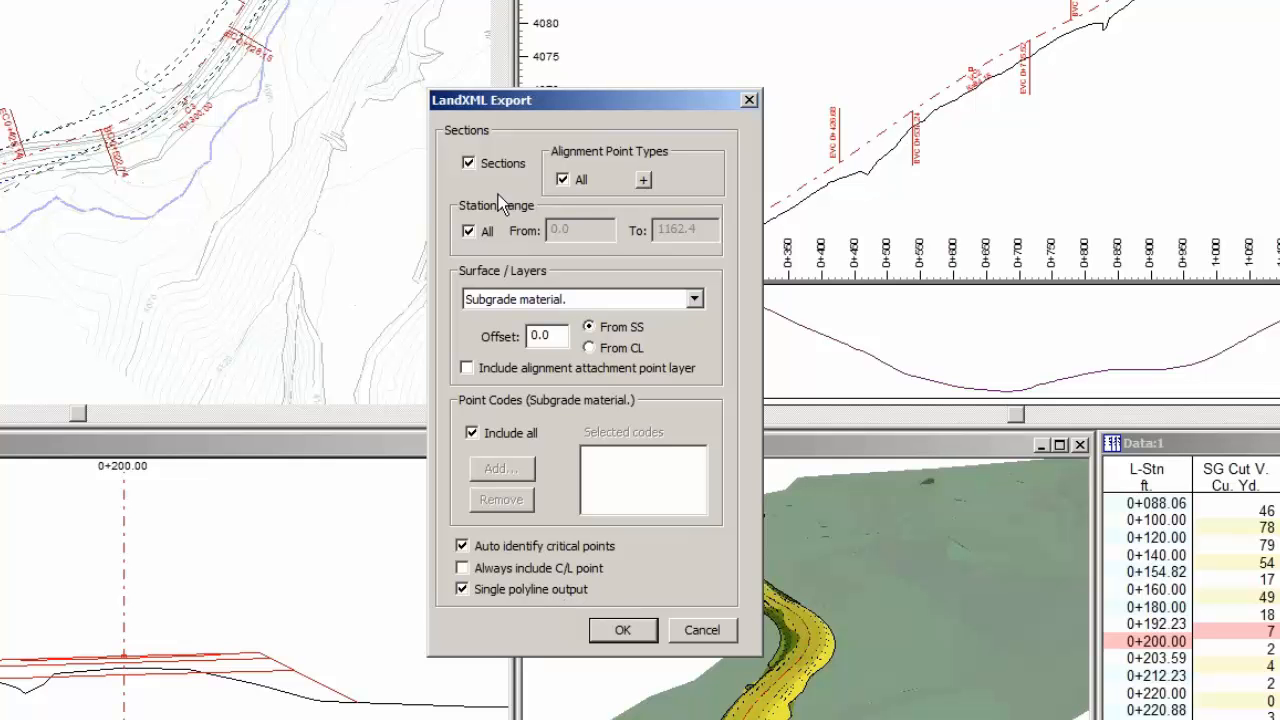
pyautogui.click(620, 630)
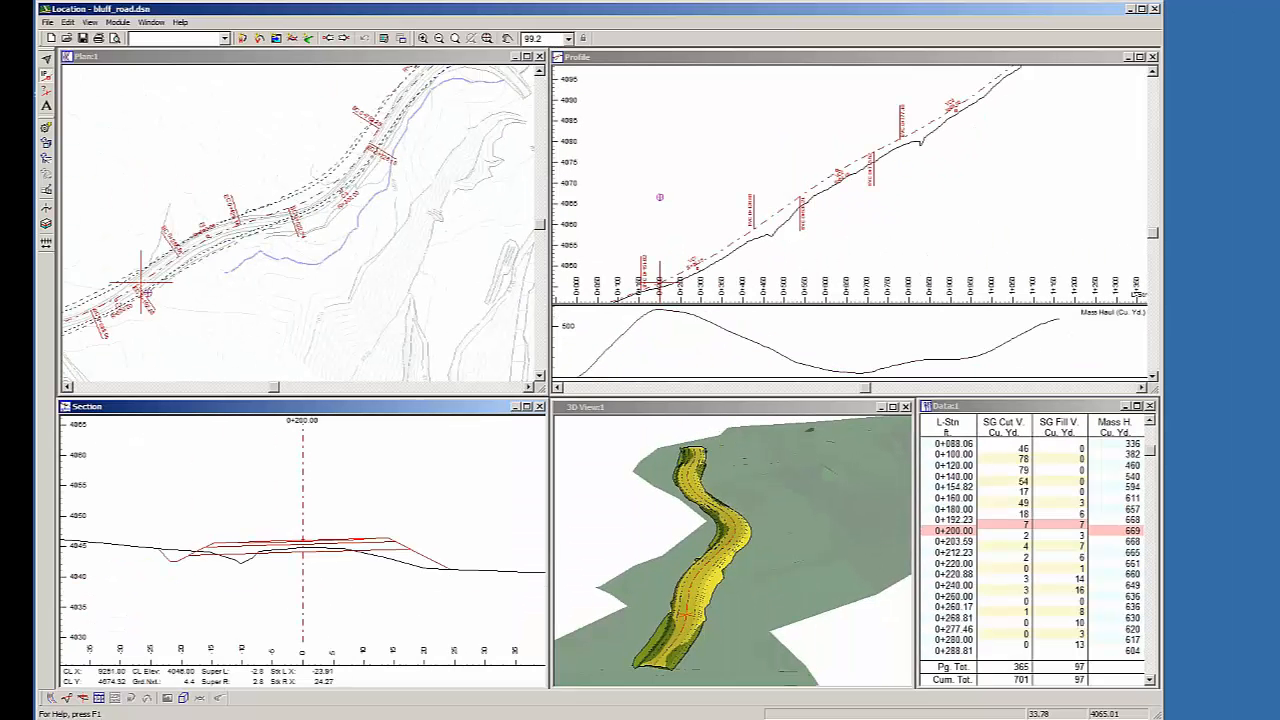
pyautogui.click(295, 61)
pyautogui.moveTo(328, 553); pyautogui.dragTo(343, 528, button='middle')
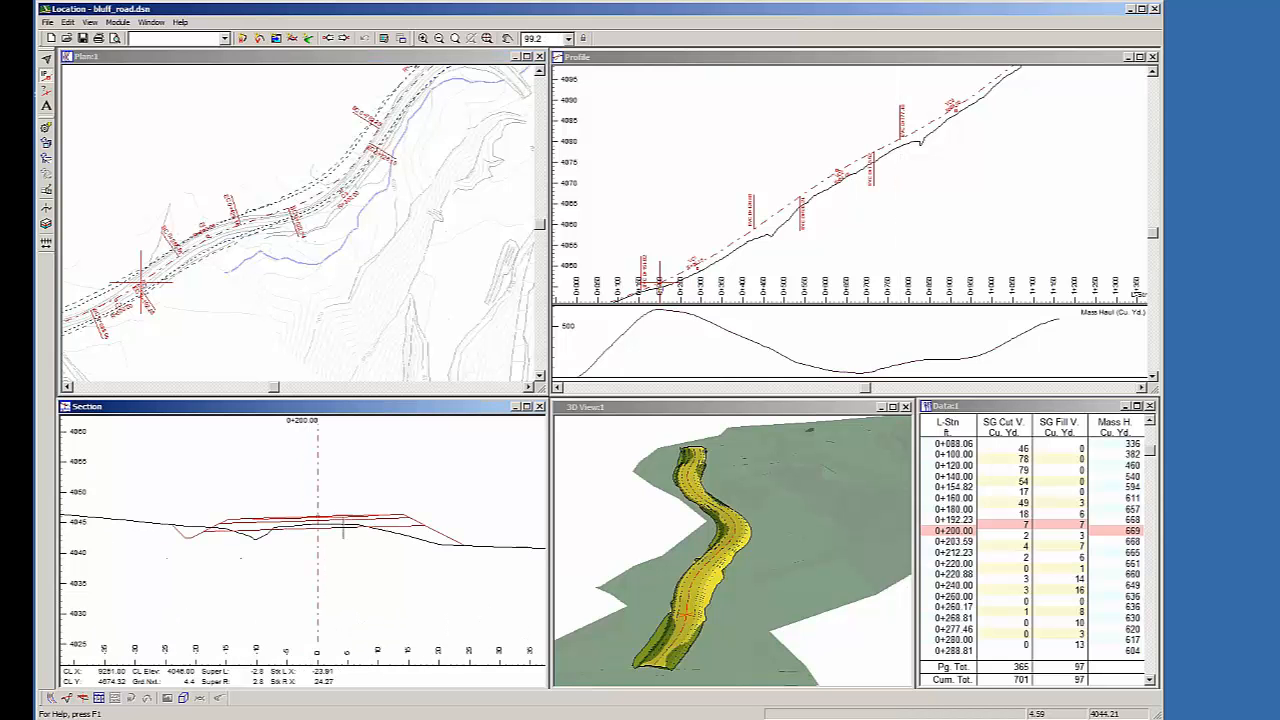
pyautogui.scroll(1, 343, 528)
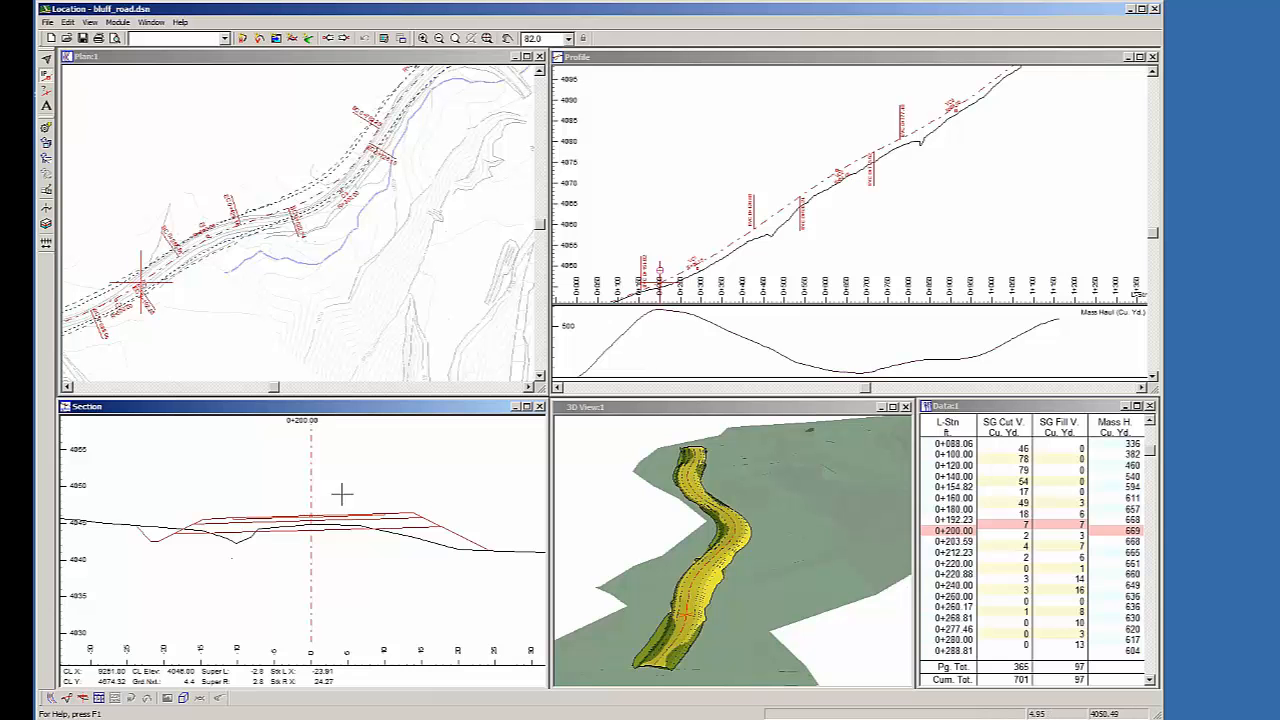
pyautogui.moveTo(270, 530); pyautogui.dragTo(287, 510, button='middle')
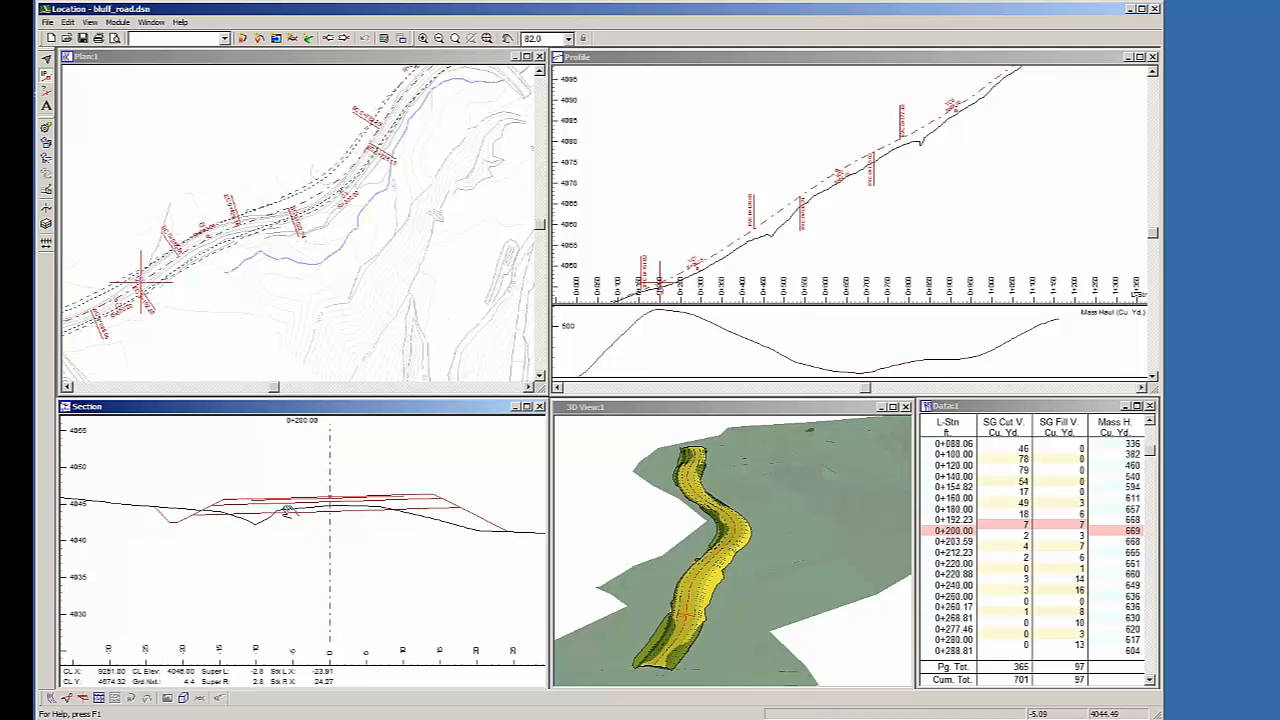
pyautogui.moveTo(374, 469); pyautogui.dragTo(369, 480, button='middle')
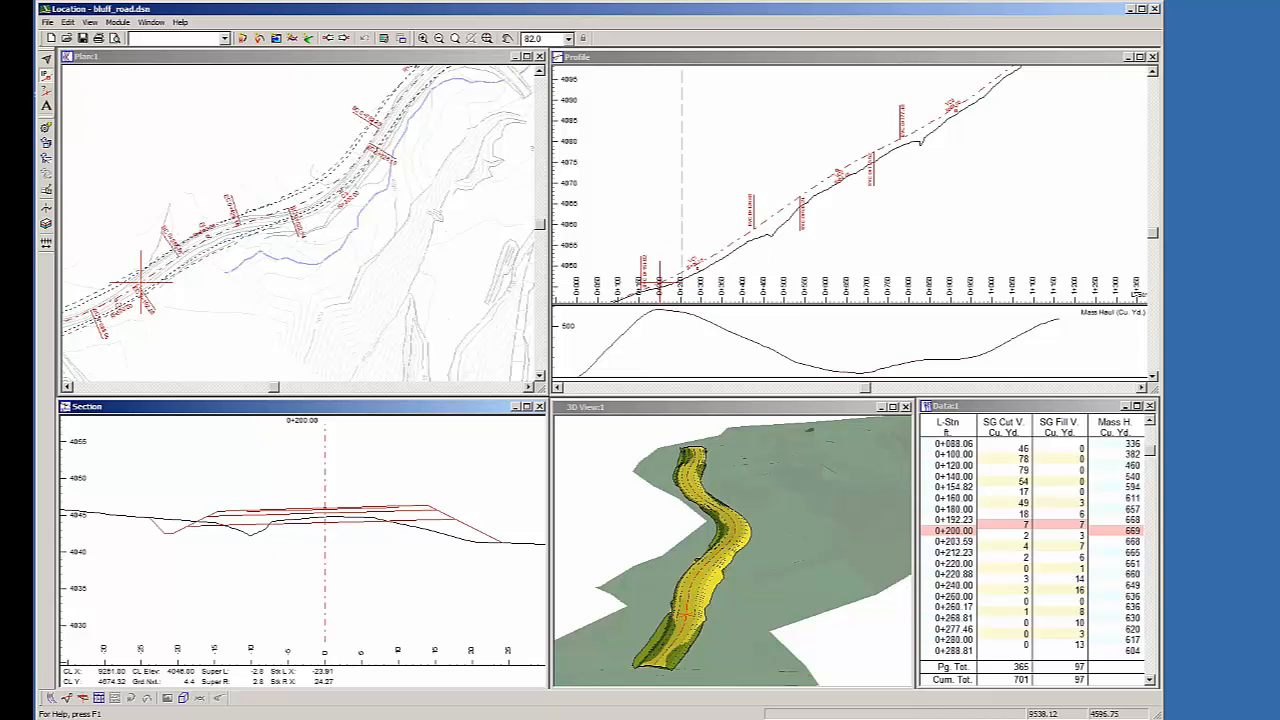
# Save the design from the plan window as a Terrain File, replacing bluff_road_SG.ter.
pyautogui.click(112, 63)
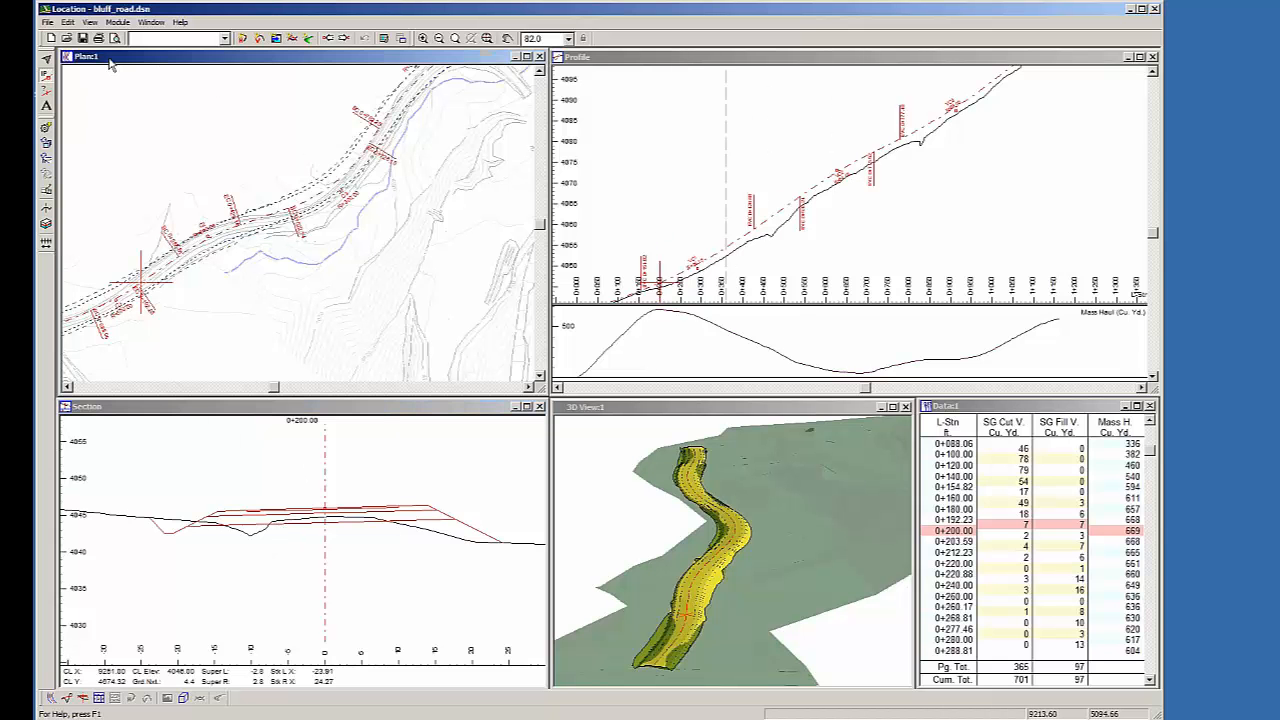
pyautogui.click(67, 22)
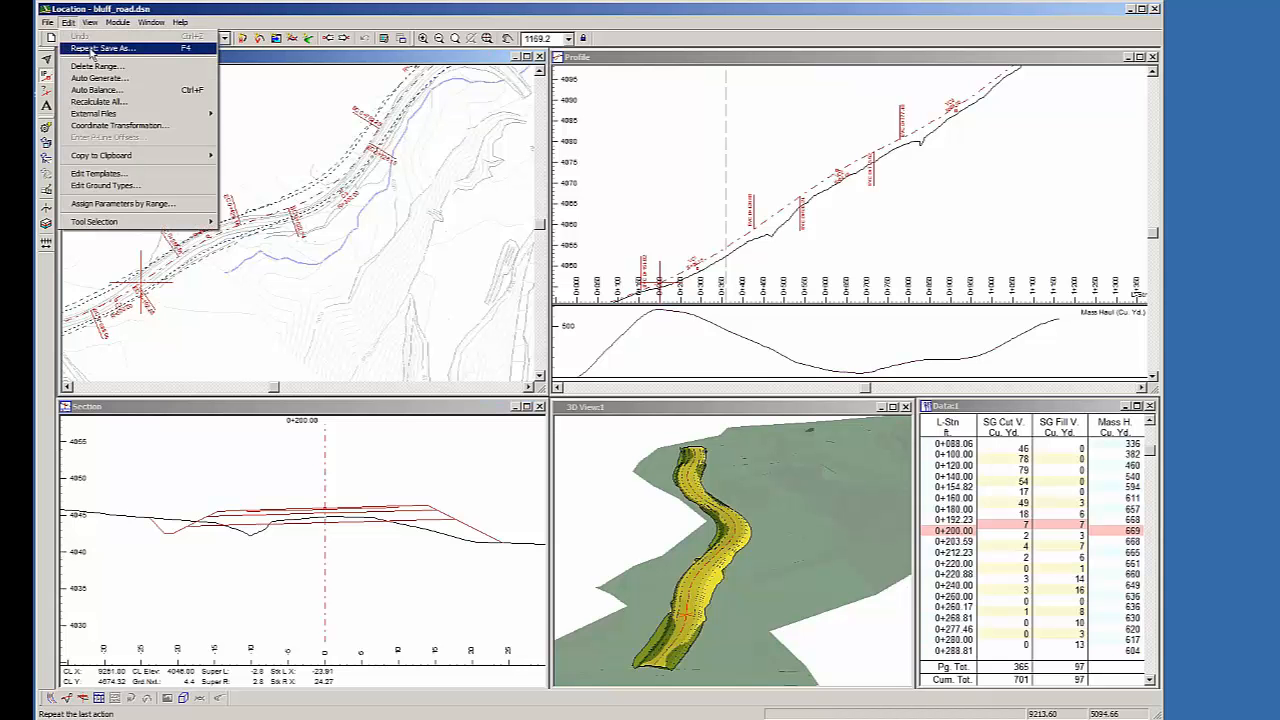
pyautogui.moveTo(47, 22)
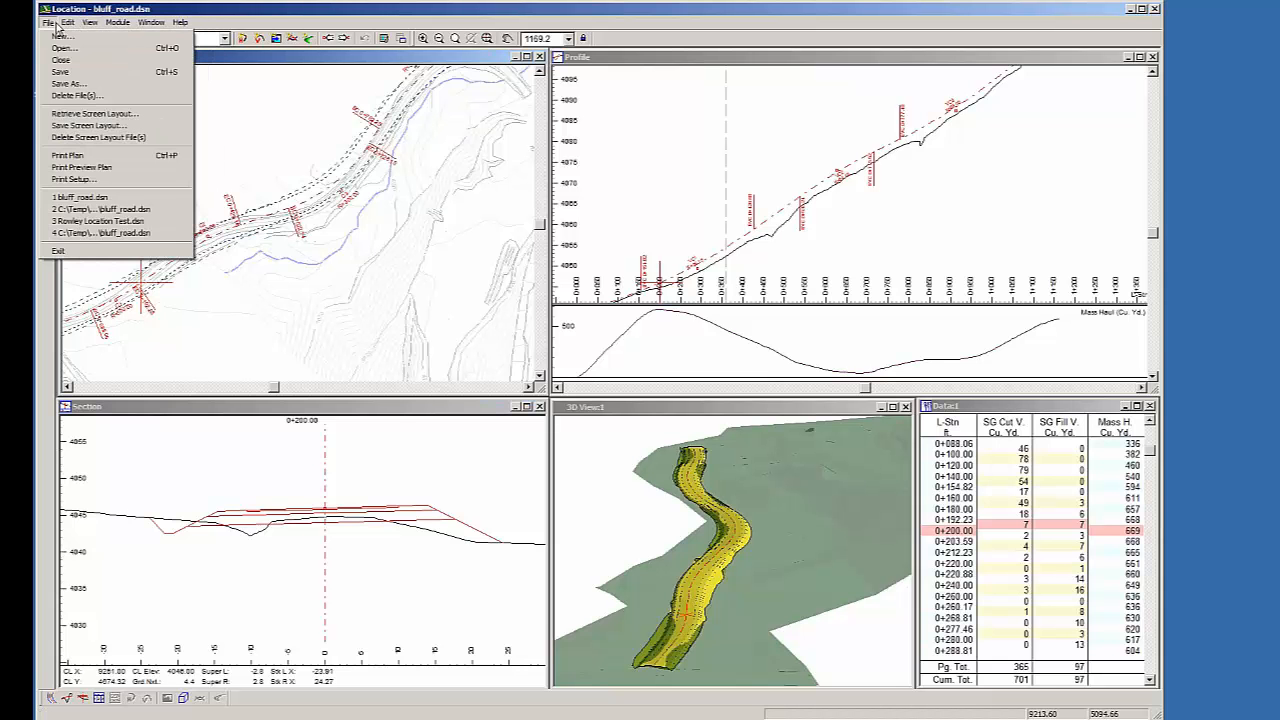
pyautogui.click(72, 84)
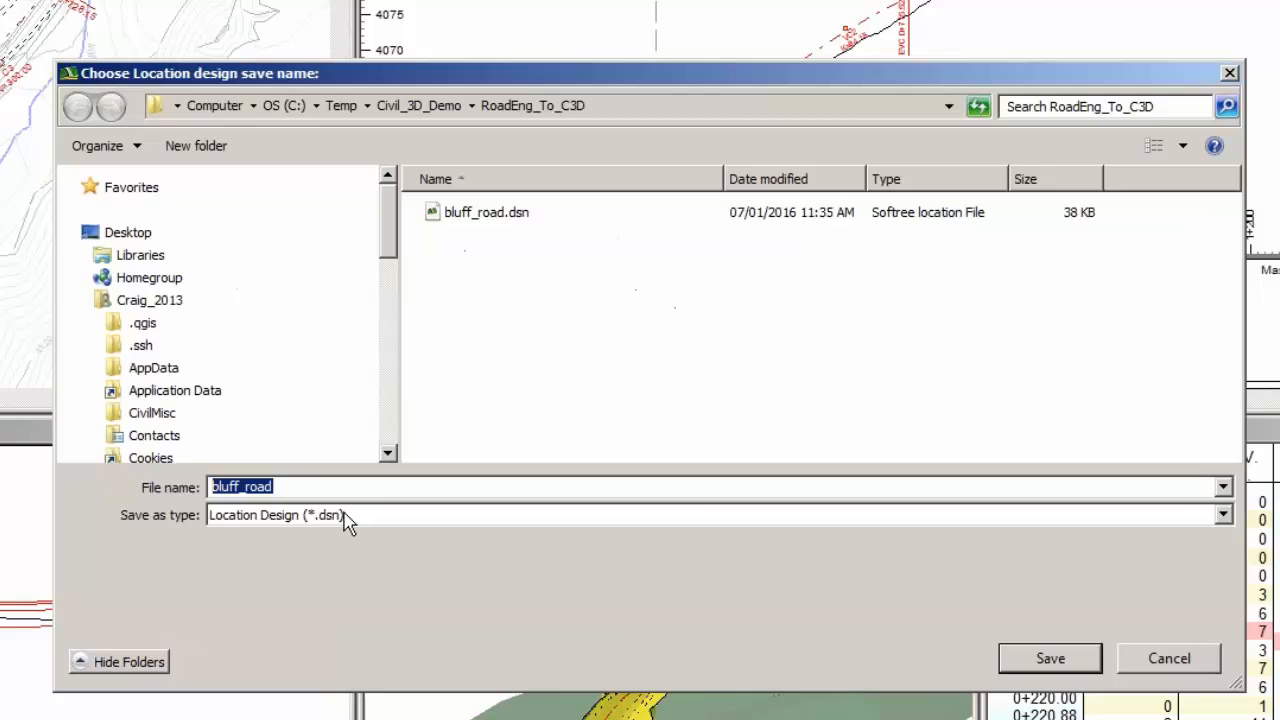
pyautogui.click(345, 515)
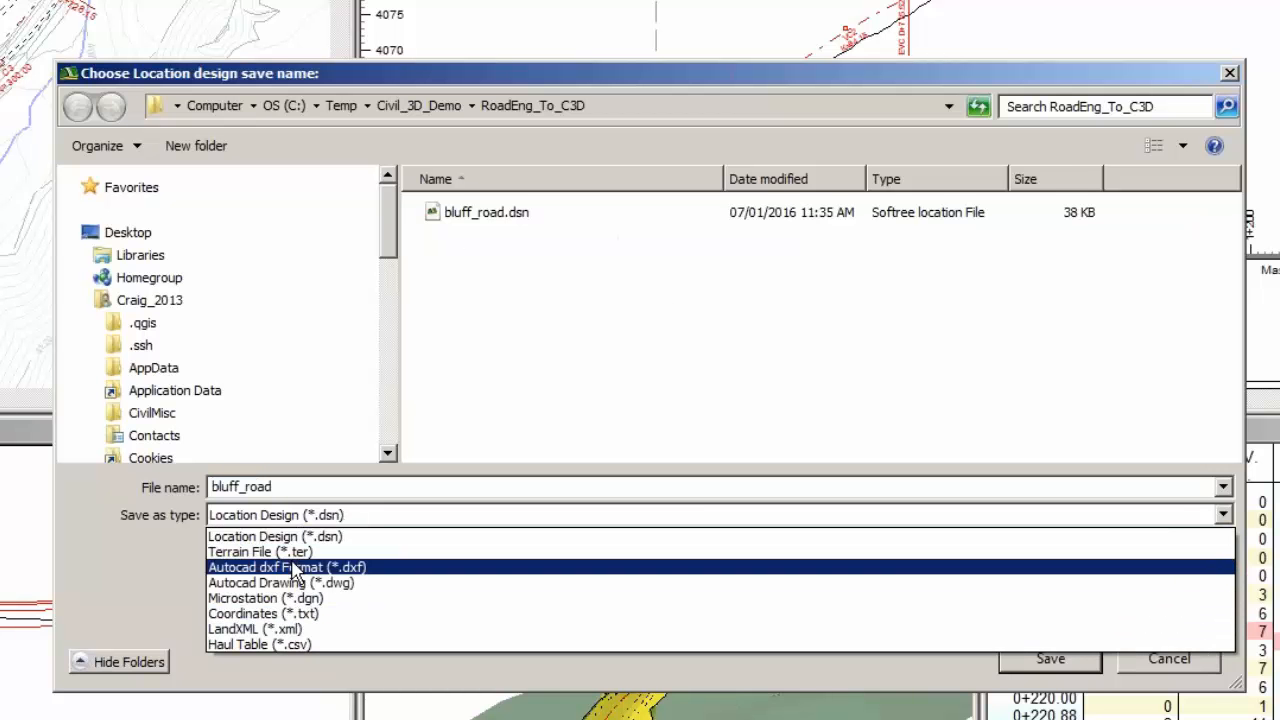
pyautogui.click(320, 552)
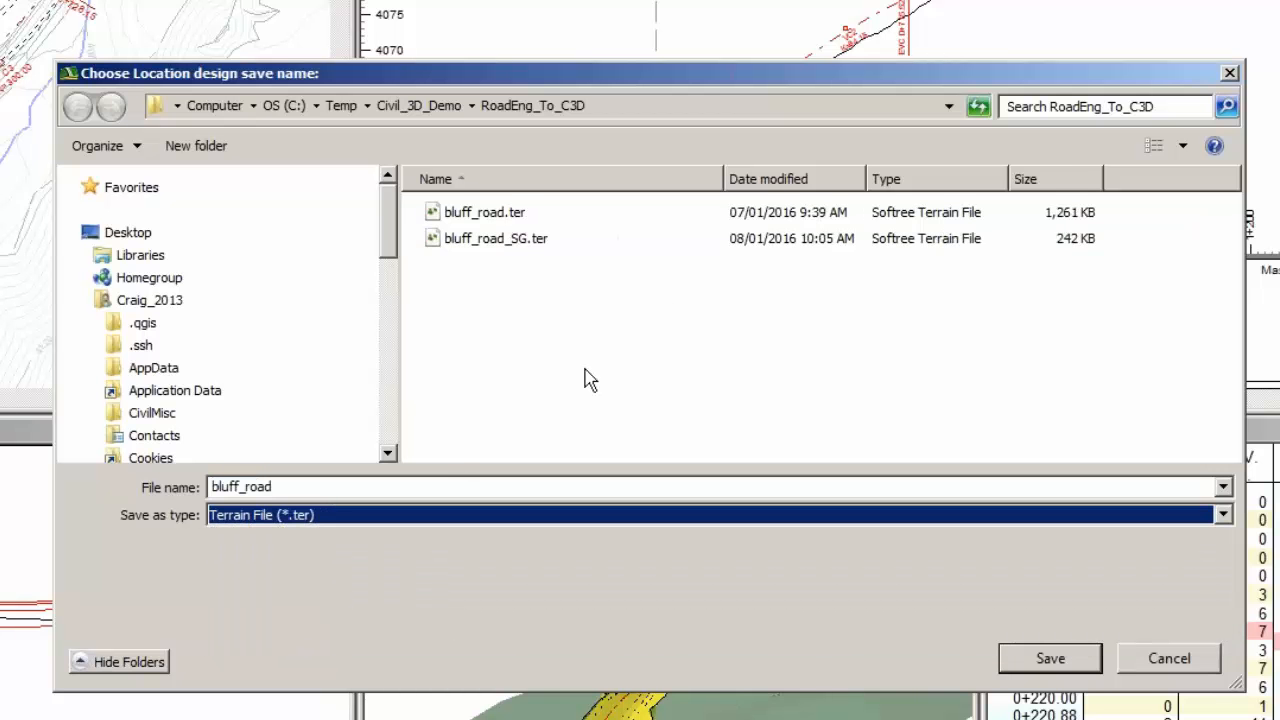
pyautogui.click(490, 240)
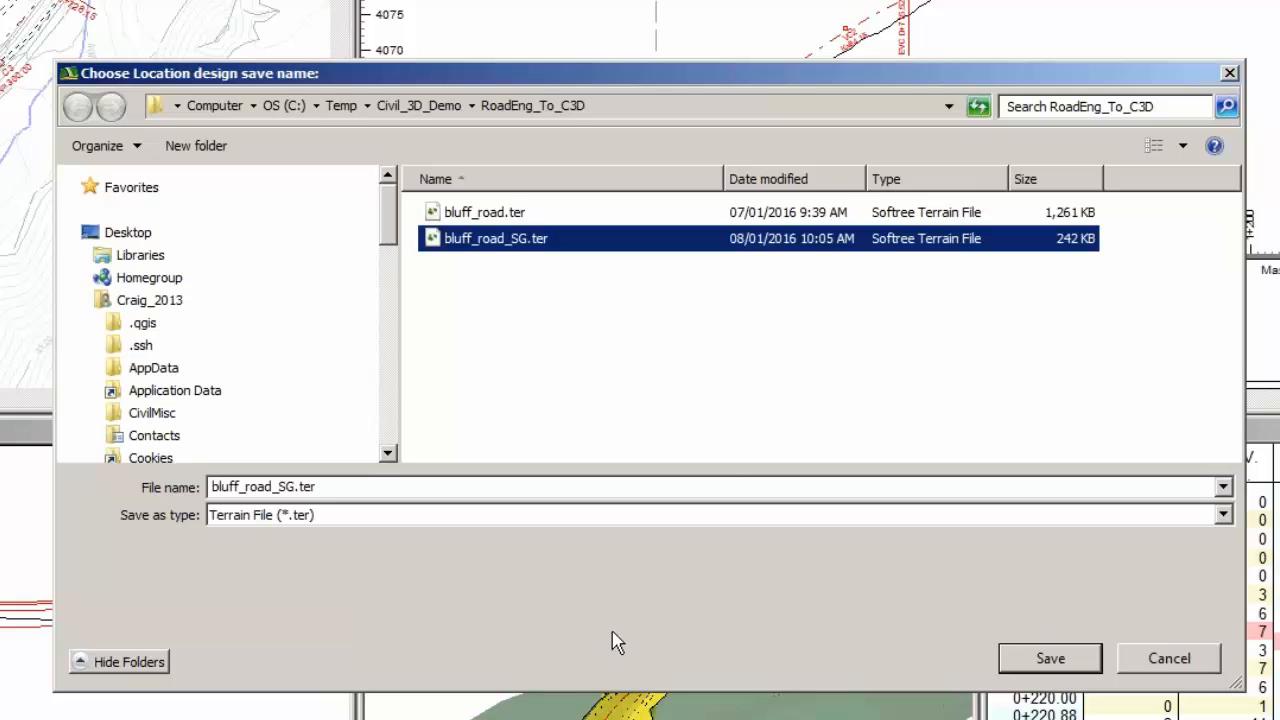
pyautogui.click(1005, 658)
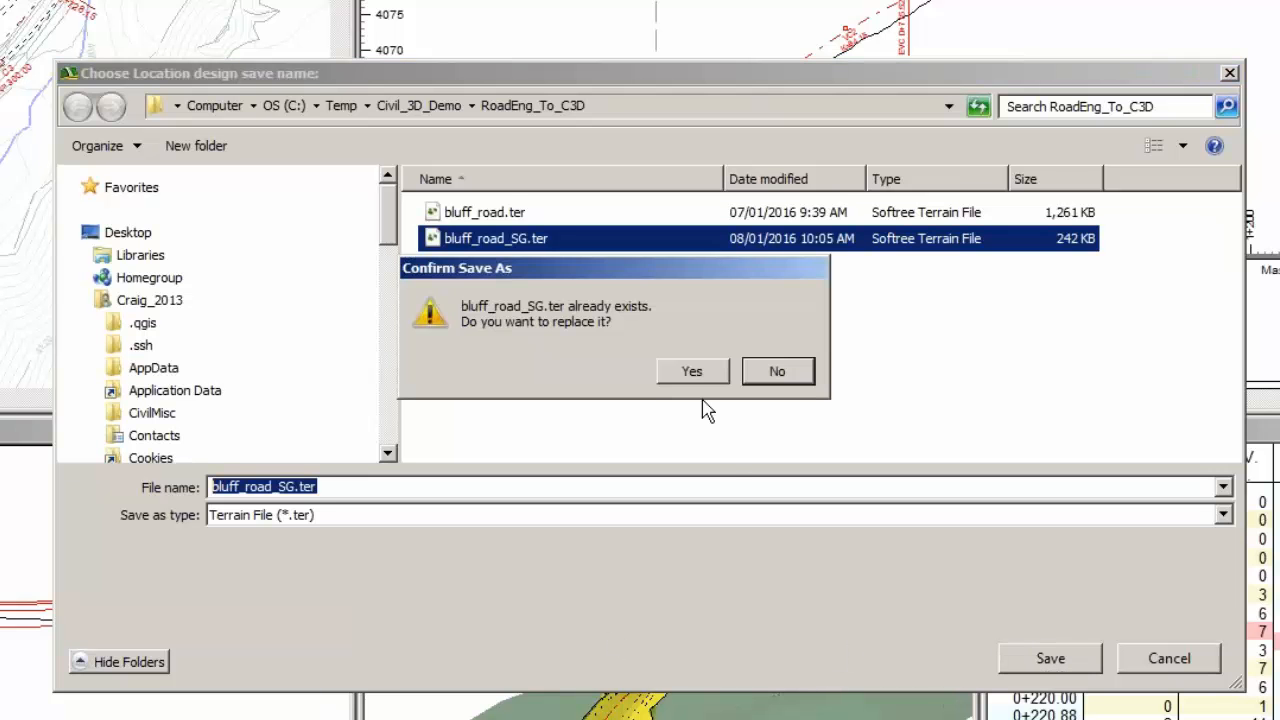
pyautogui.click(700, 372)
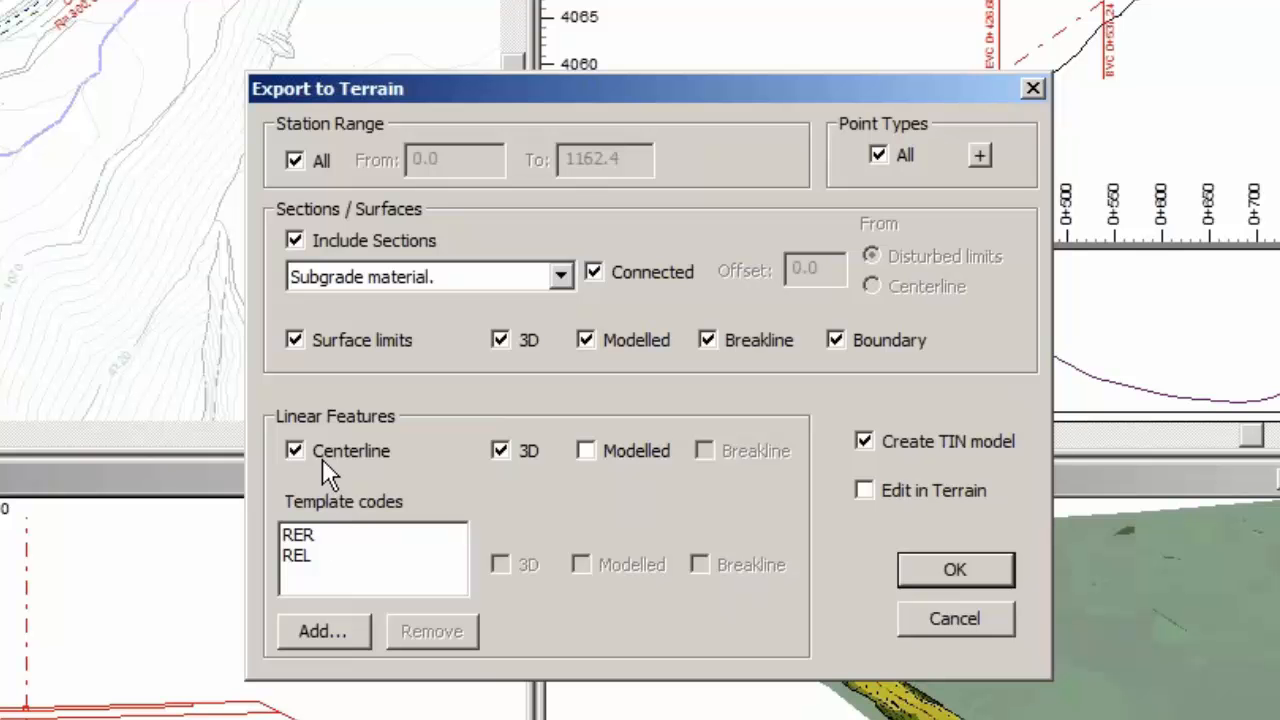
# Export the subgrade surface to terrain without the centerline and the RER and REL template codes, with Edit in Terrain enabled.
pyautogui.click(322, 455)
pyautogui.click(318, 534)
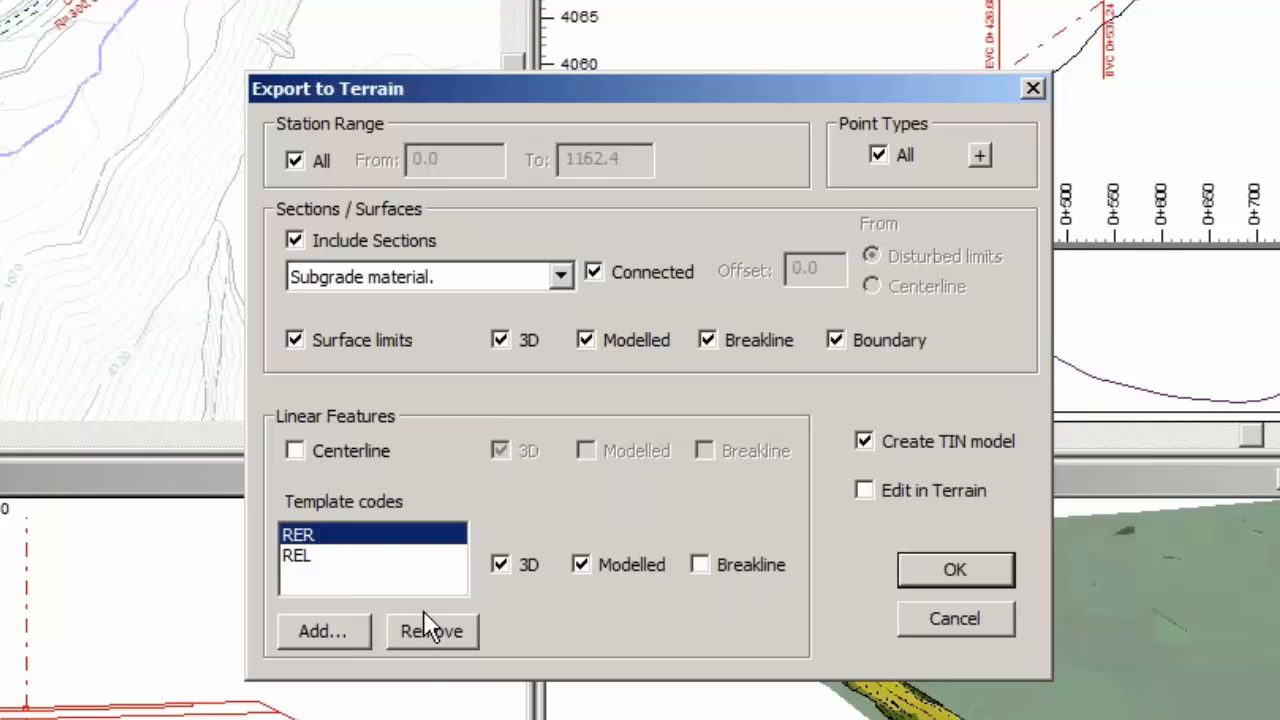
pyautogui.click(434, 624)
pyautogui.click(436, 626)
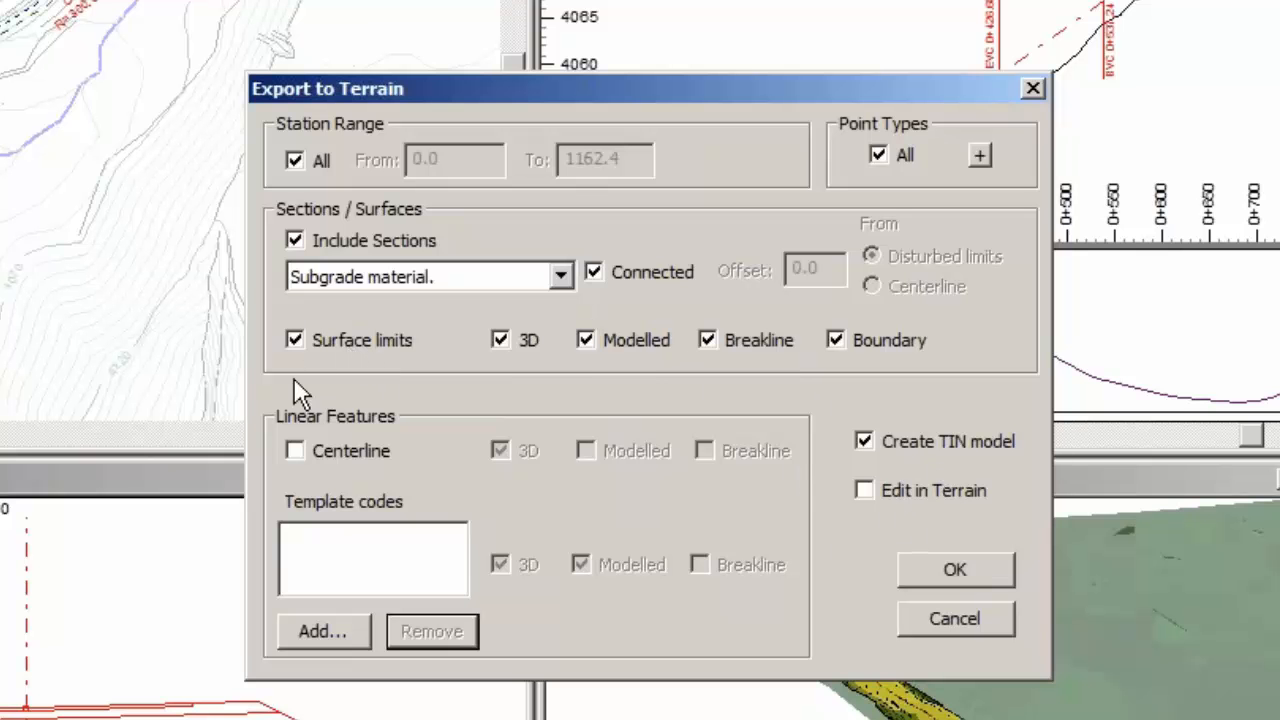
pyautogui.click(904, 485)
pyautogui.click(934, 567)
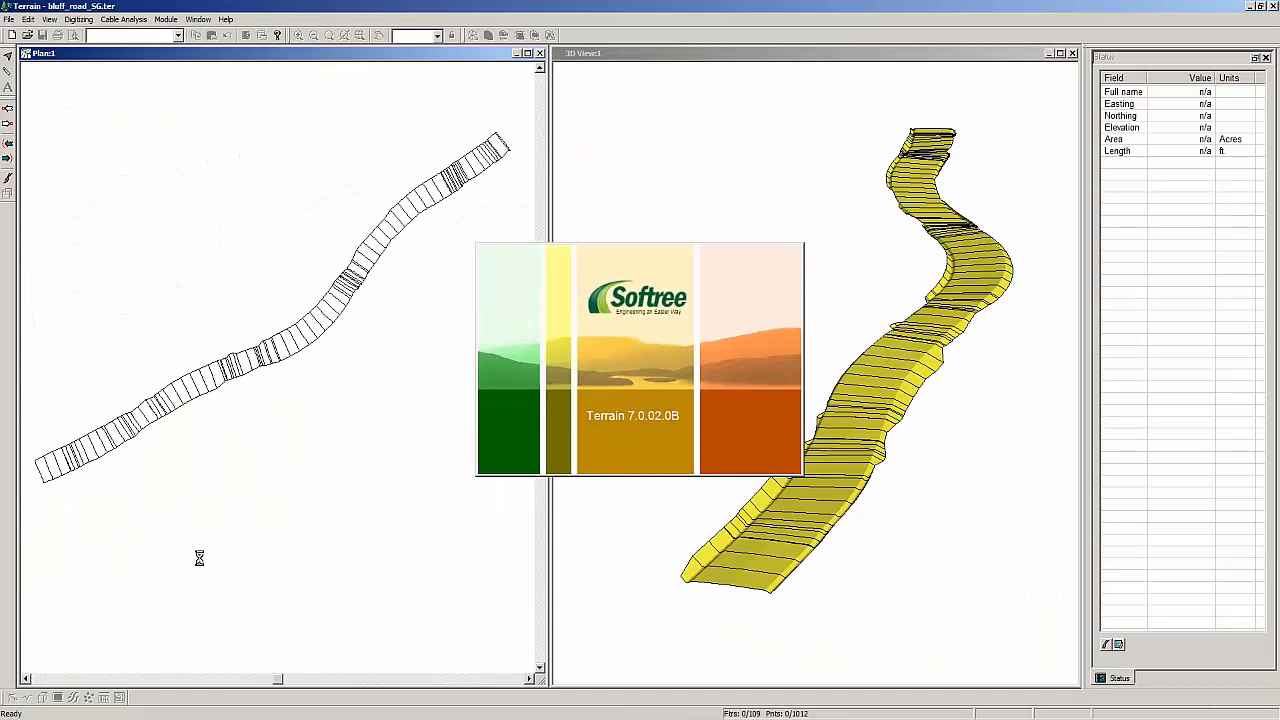
# Save the subgrade terrain model as a LandXML file, replacing bluff_road_SG.xml in the RoadEng_To_C3D folder.
pyautogui.moveTo(646, 431); pyautogui.dragTo(805, 481)
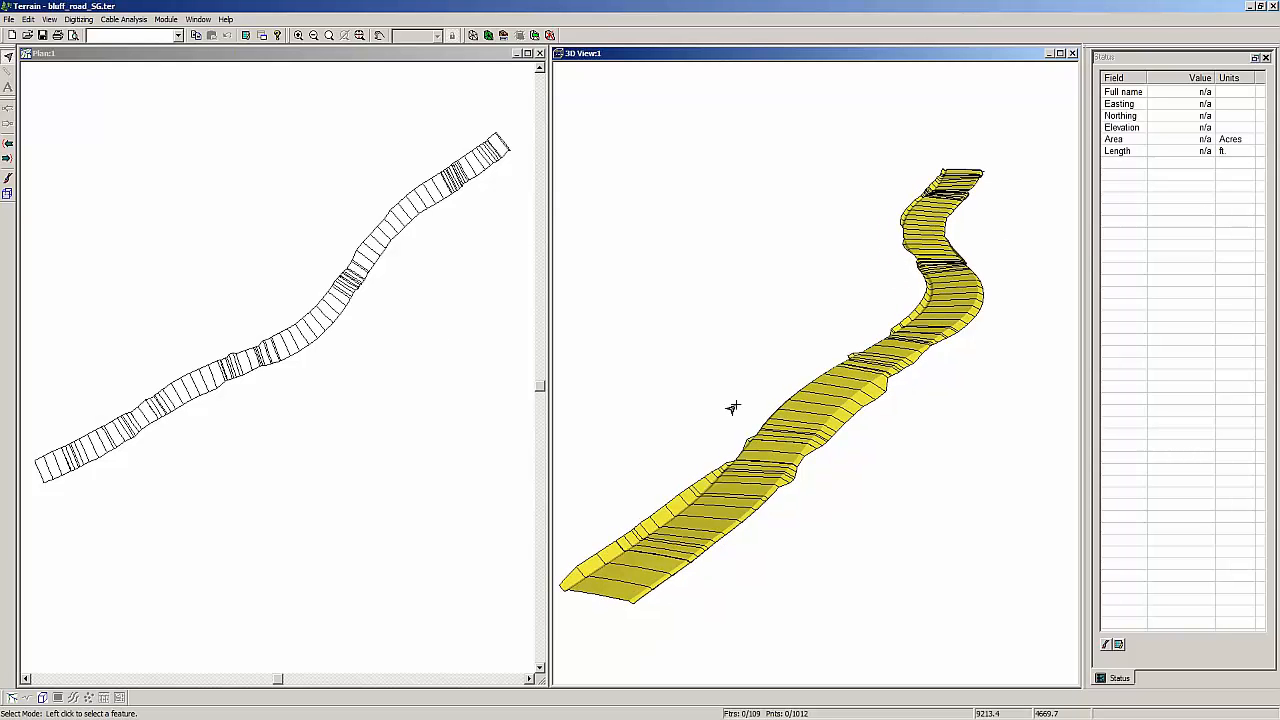
pyautogui.click(409, 343)
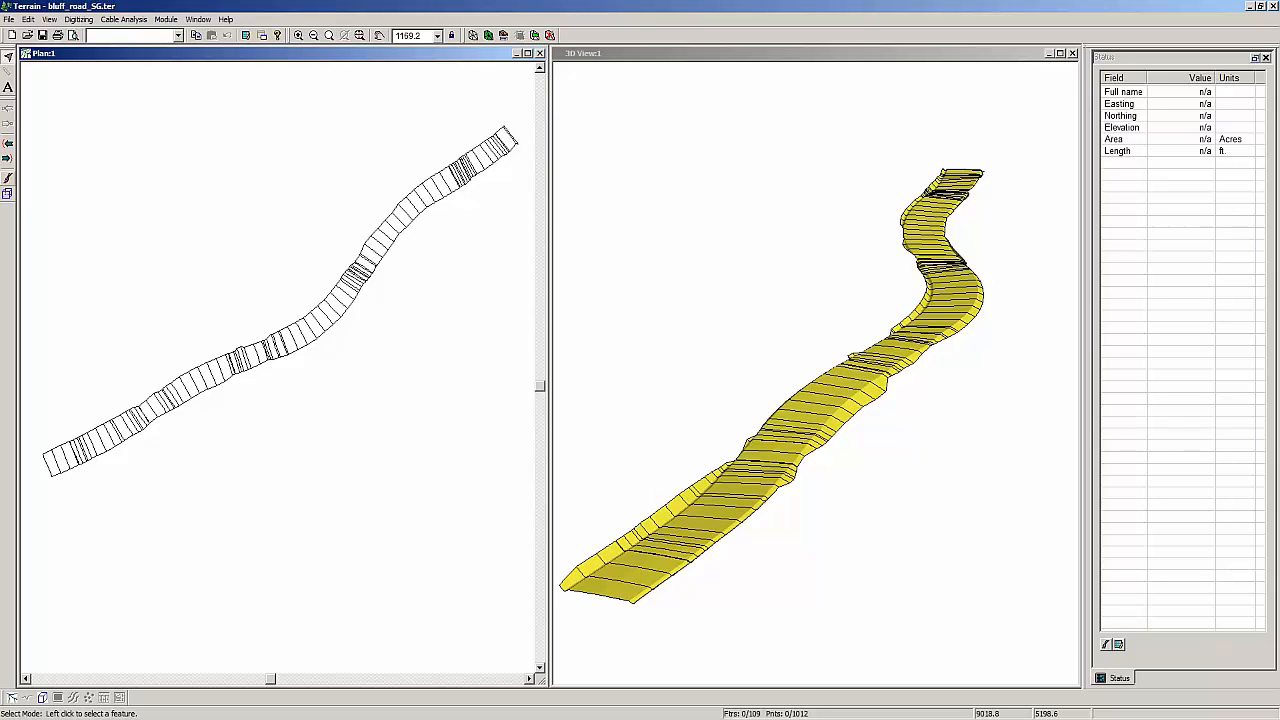
pyautogui.click(9, 19)
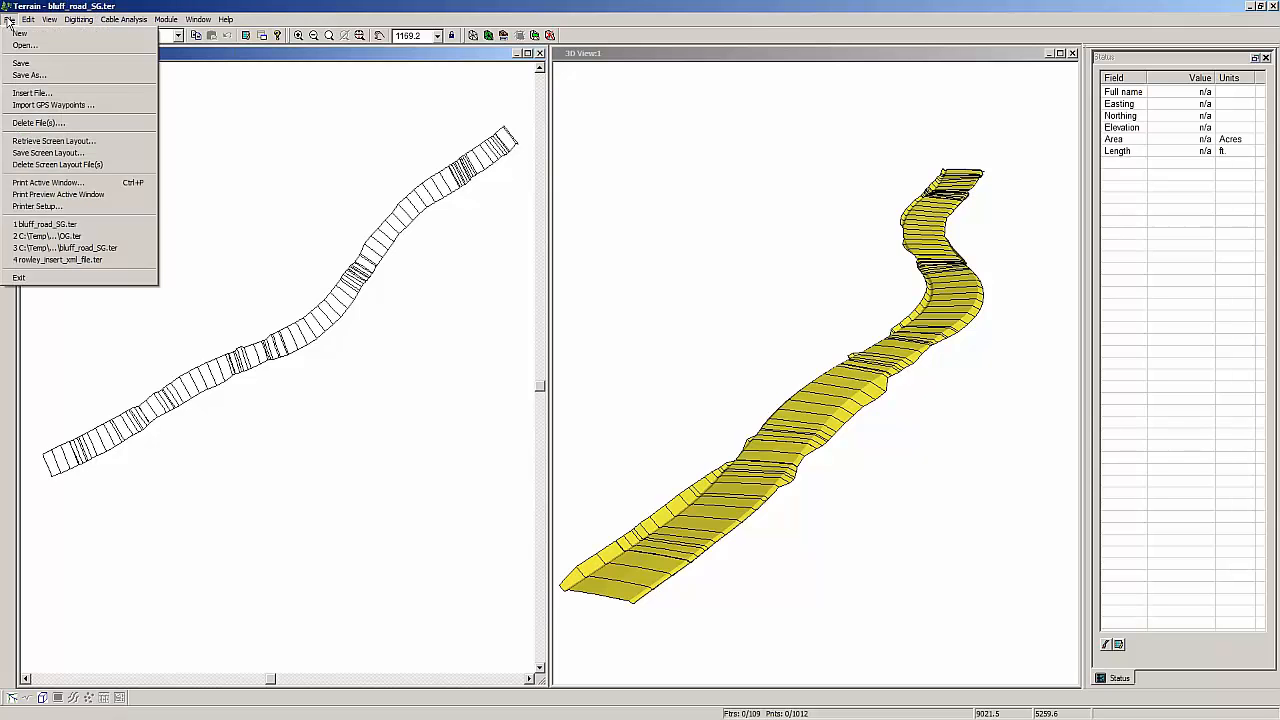
pyautogui.click(30, 76)
pyautogui.click(608, 573)
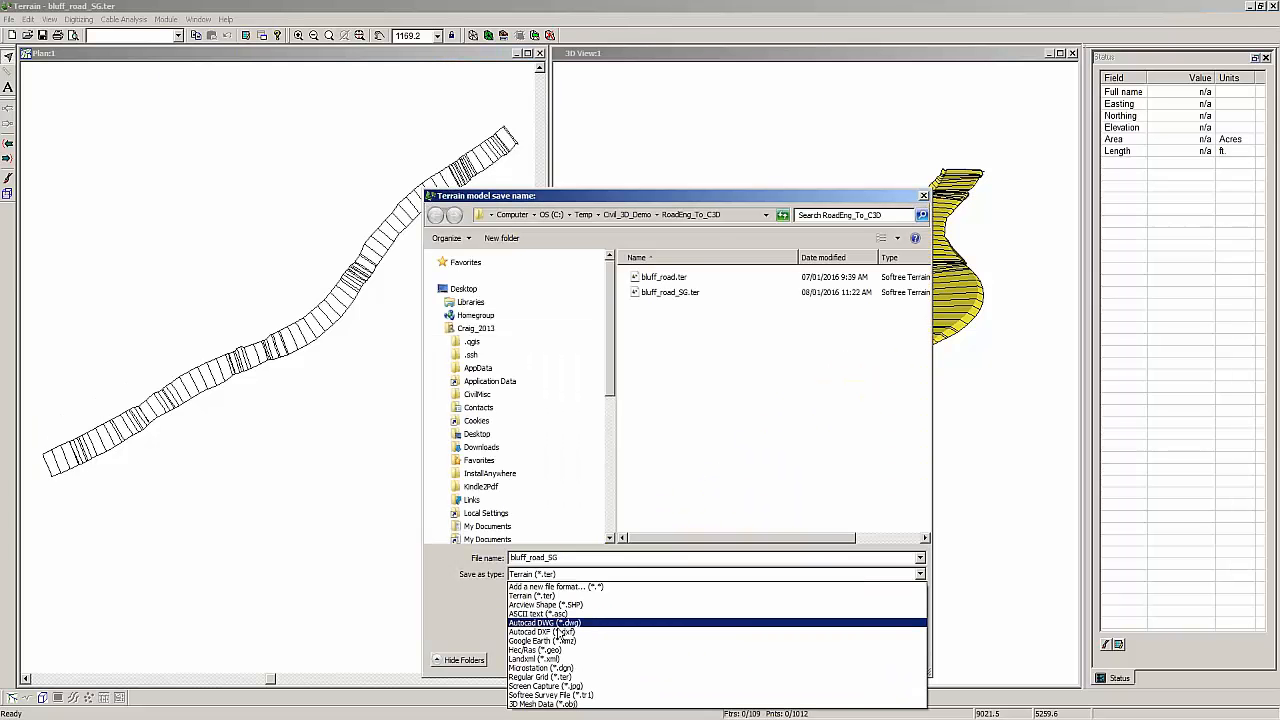
pyautogui.click(555, 659)
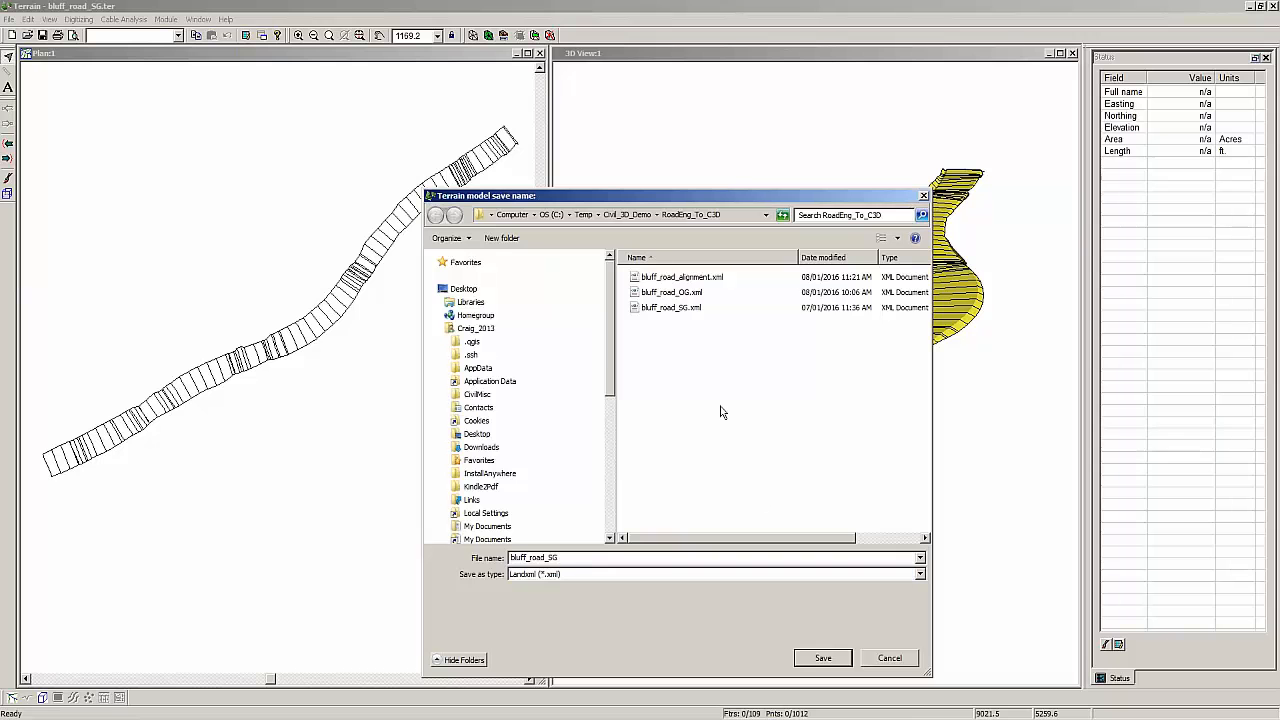
pyautogui.click(662, 308)
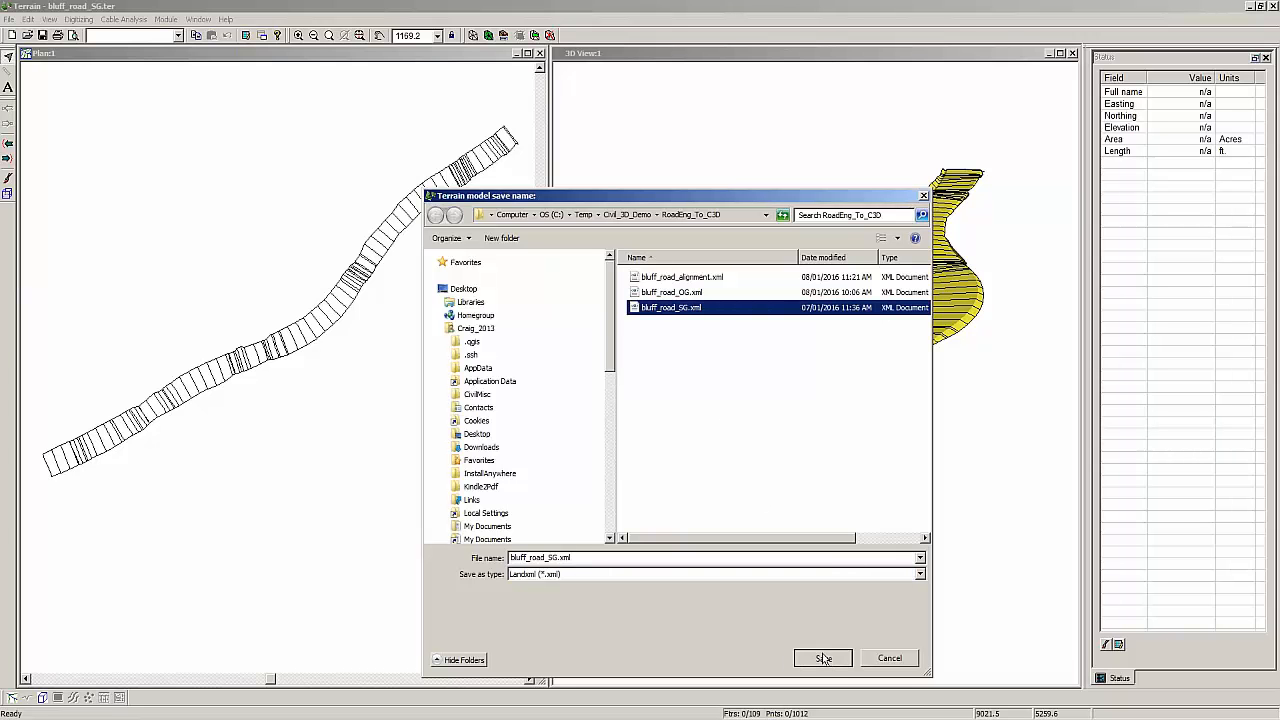
pyautogui.click(823, 658)
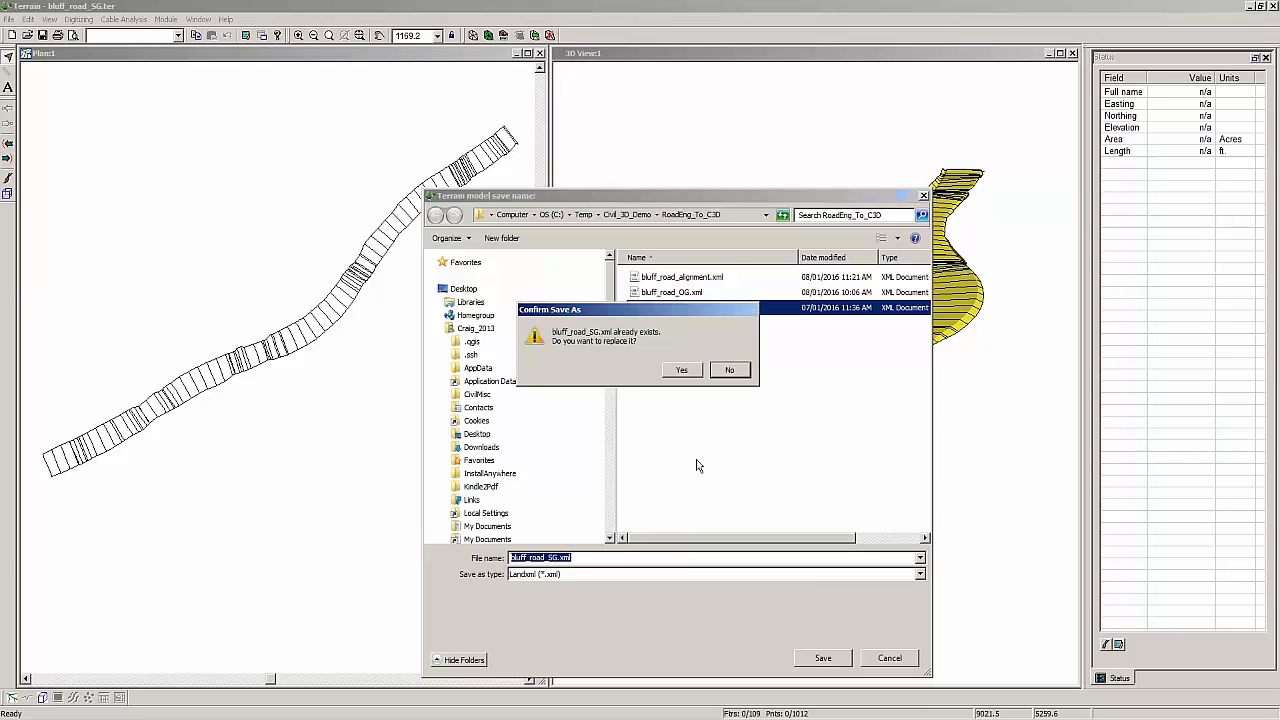
pyautogui.click(680, 370)
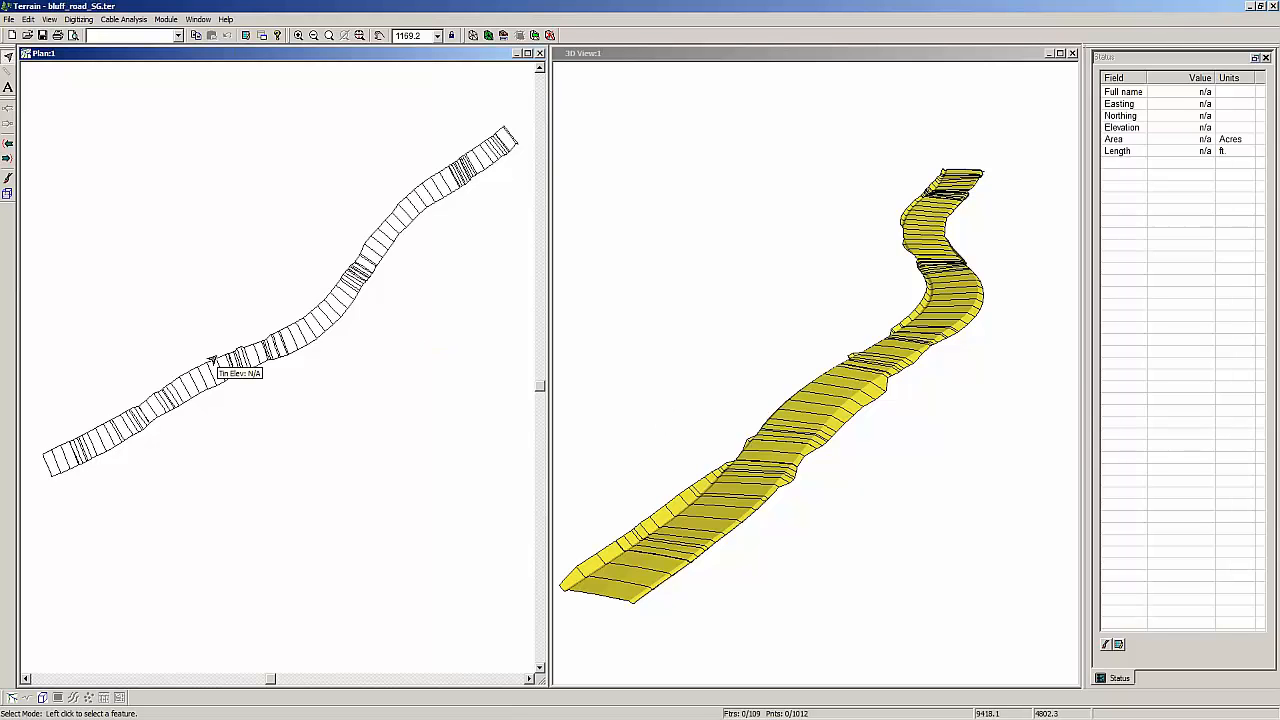
# Open the original ground terrain file bluff_road.ter from the RoadEng_To_C3D folder.
pyautogui.click(8, 20)
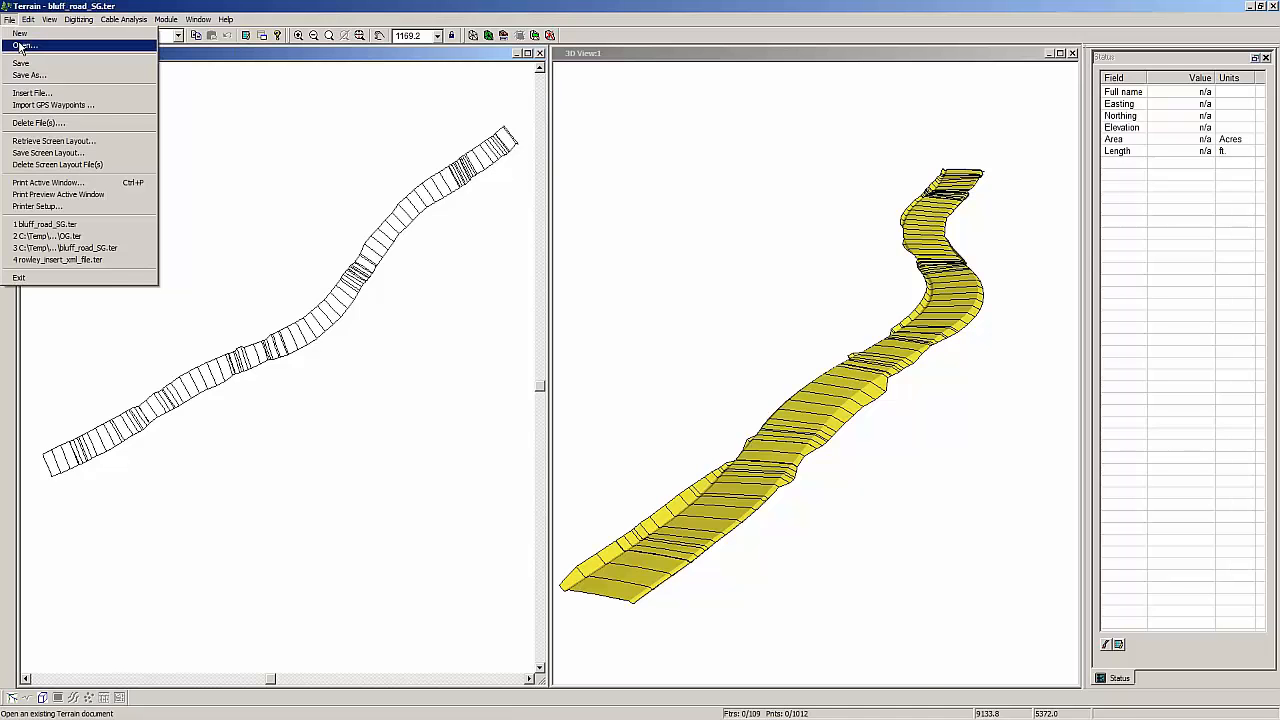
pyautogui.click(22, 46)
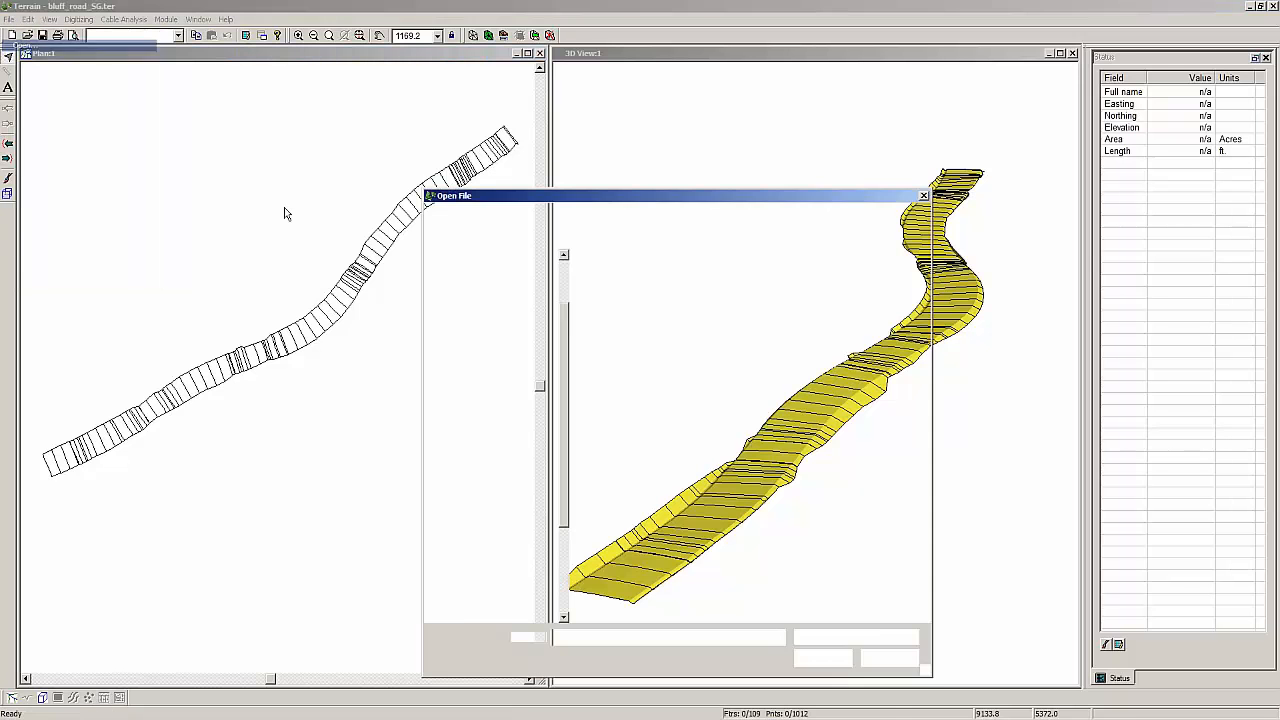
pyautogui.click(614, 279)
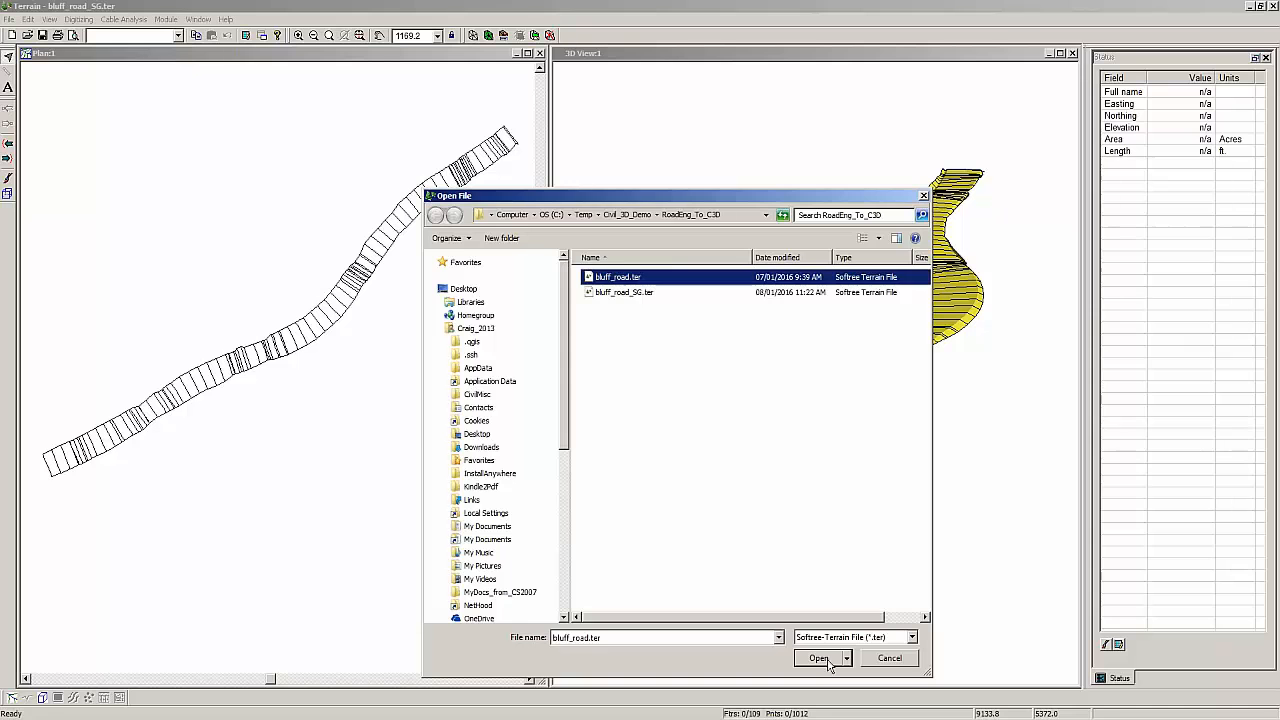
pyautogui.click(828, 660)
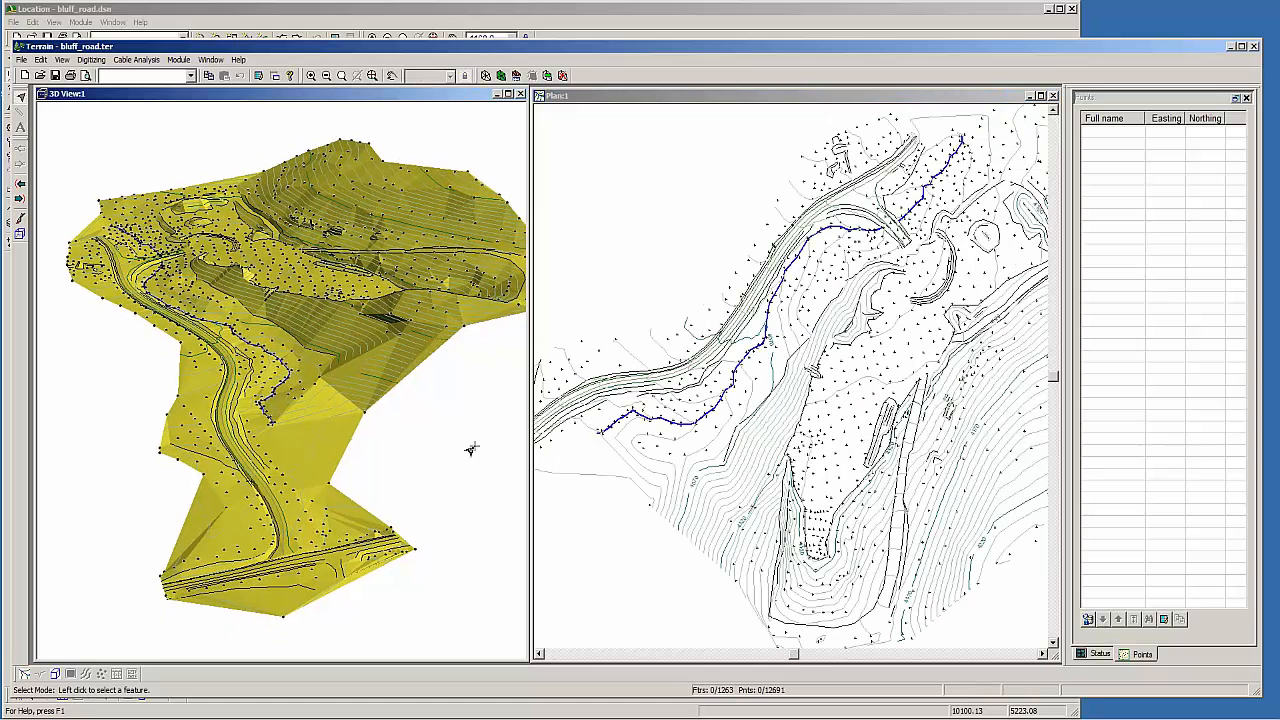
# Save the original ground terrain as a LandXML file, replacing bluff_road_OG.xml.
pyautogui.click(24, 61)
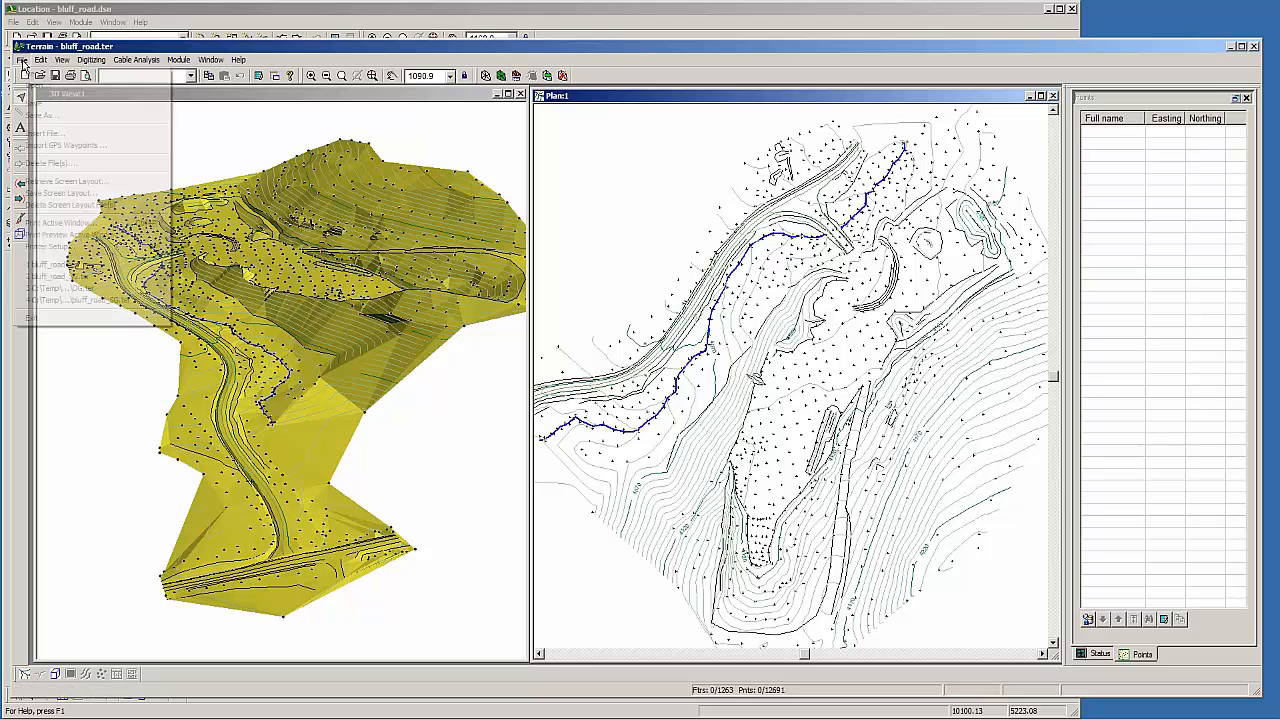
pyautogui.click(50, 117)
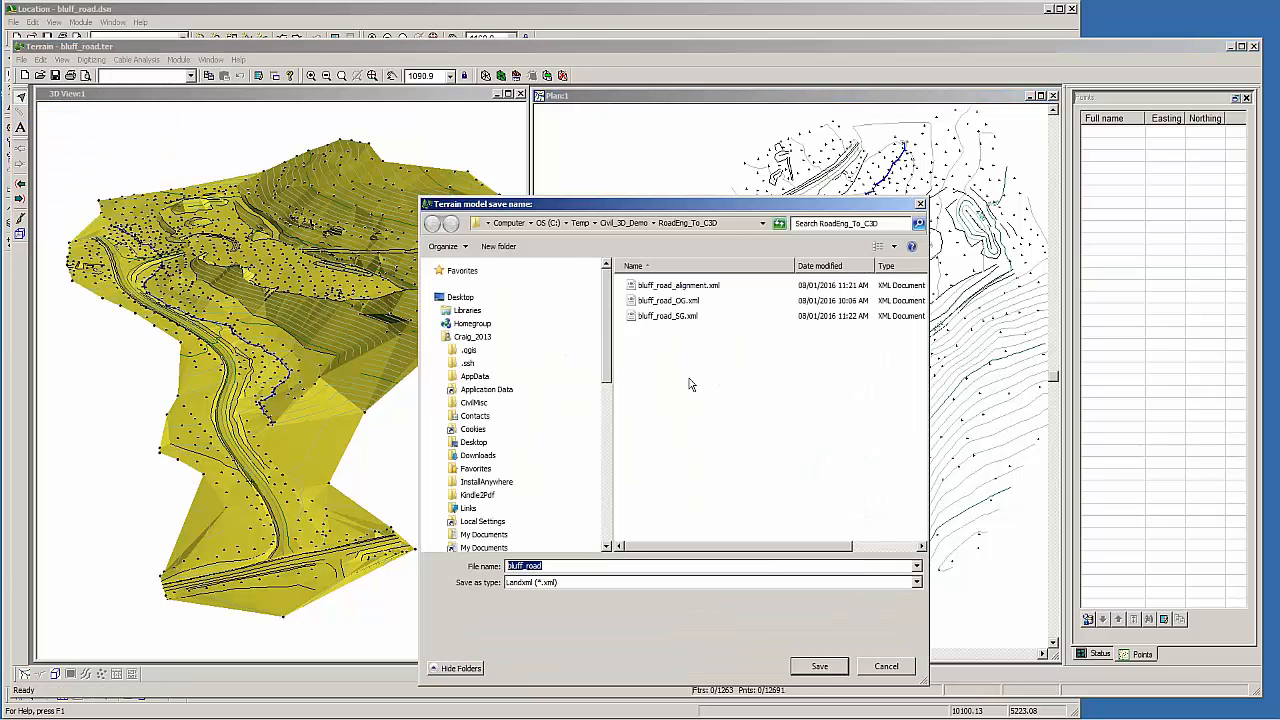
pyautogui.click(665, 300)
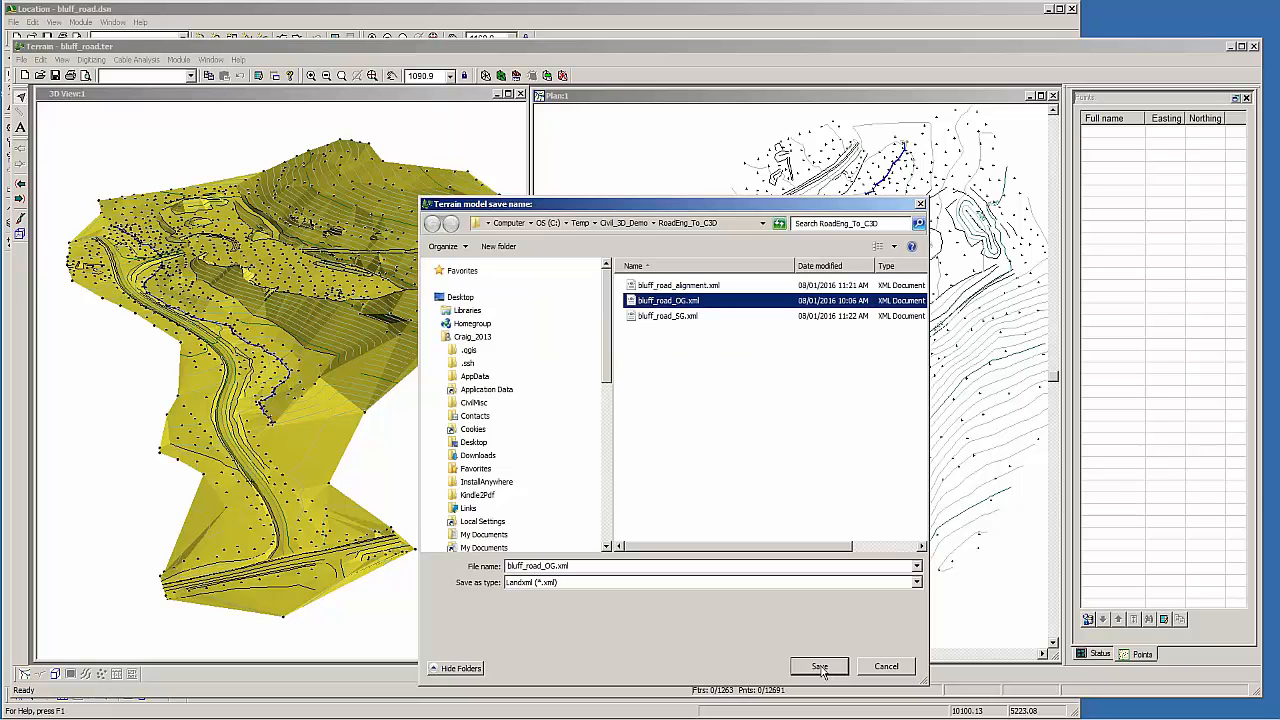
pyautogui.click(820, 667)
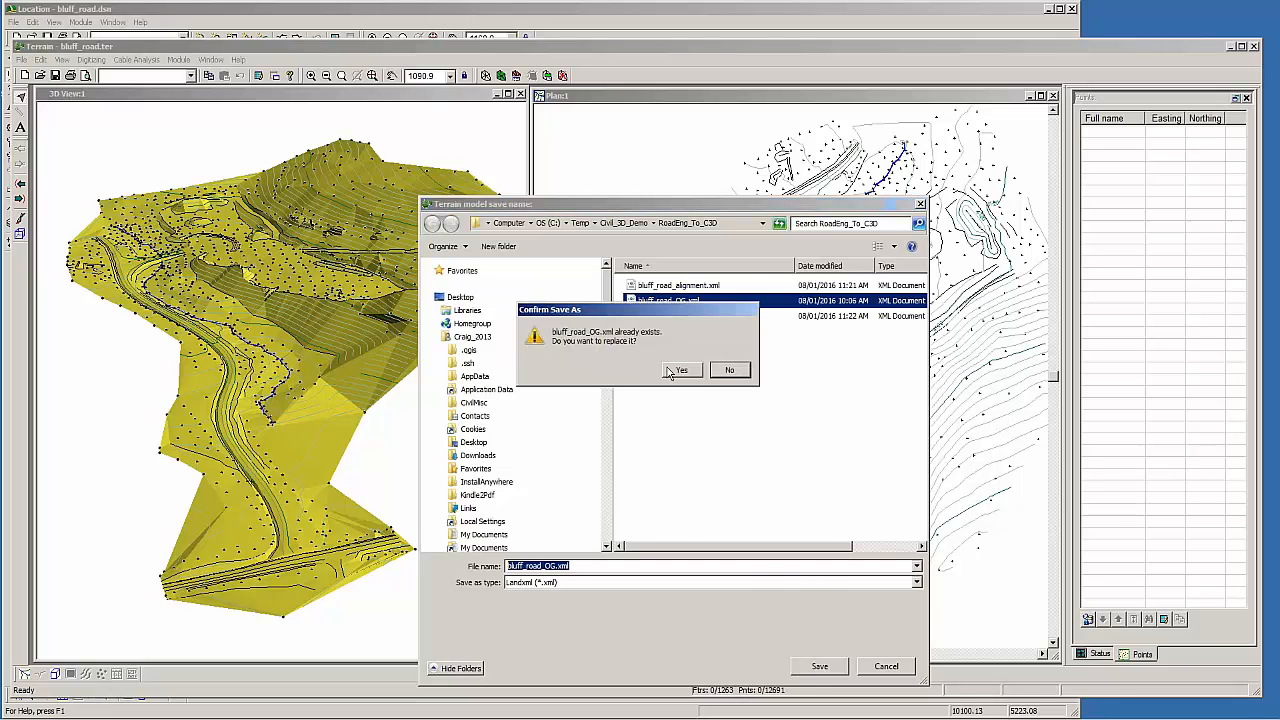
pyautogui.click(670, 373)
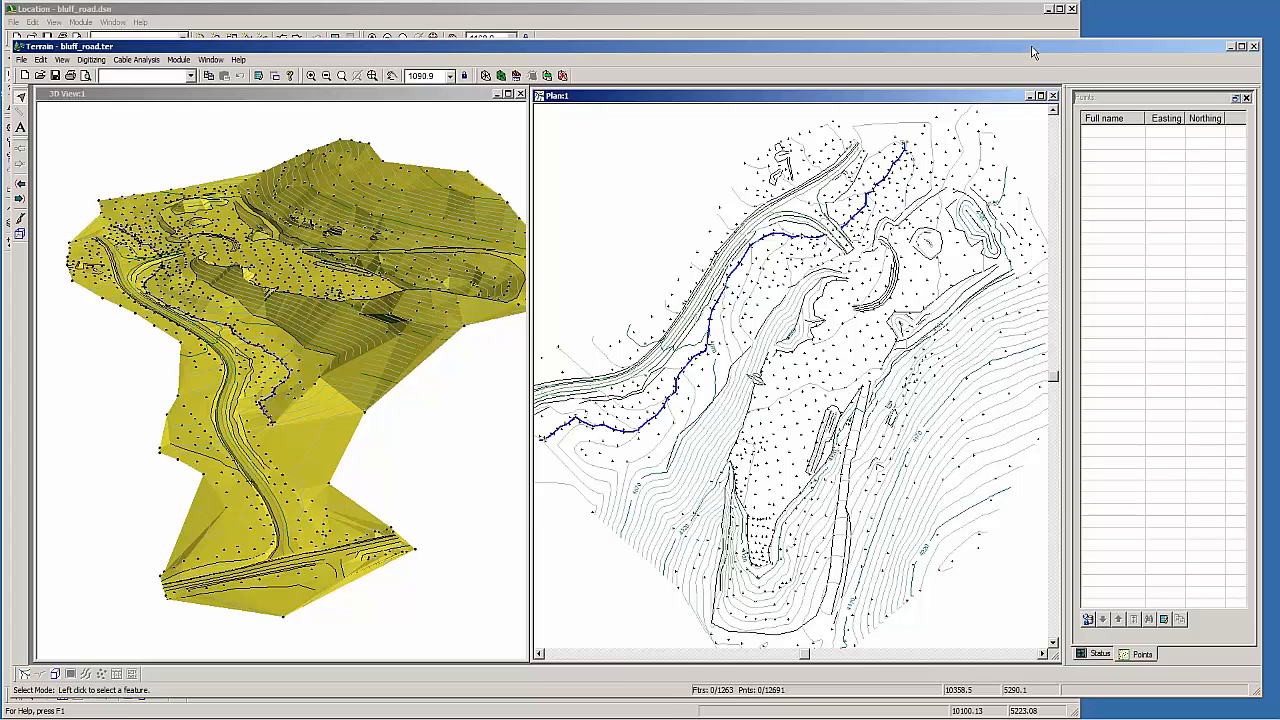
# Close the Terrain window, minimize Location, and switch to AutoCAD Civil 3D, repositioning its window on the desktop.
pyautogui.moveTo(1033, 52); pyautogui.dragTo(785, 90)
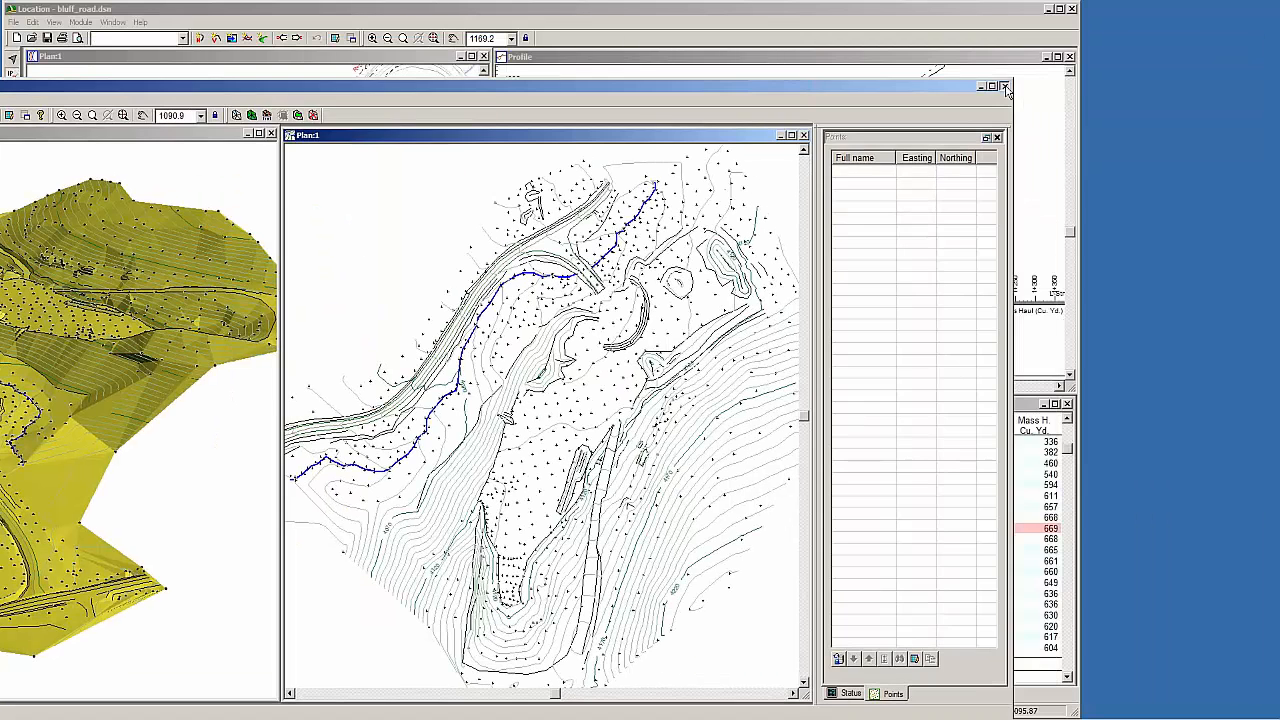
pyautogui.click(1005, 87)
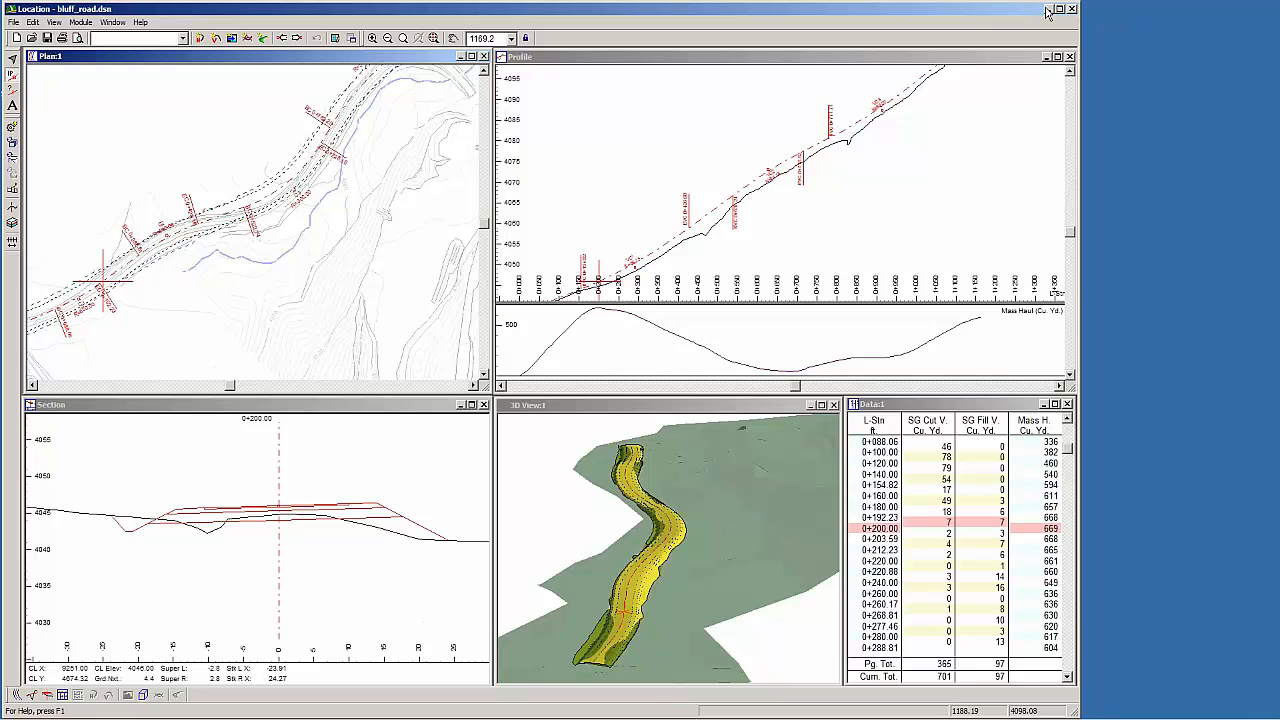
pyautogui.click(1047, 10)
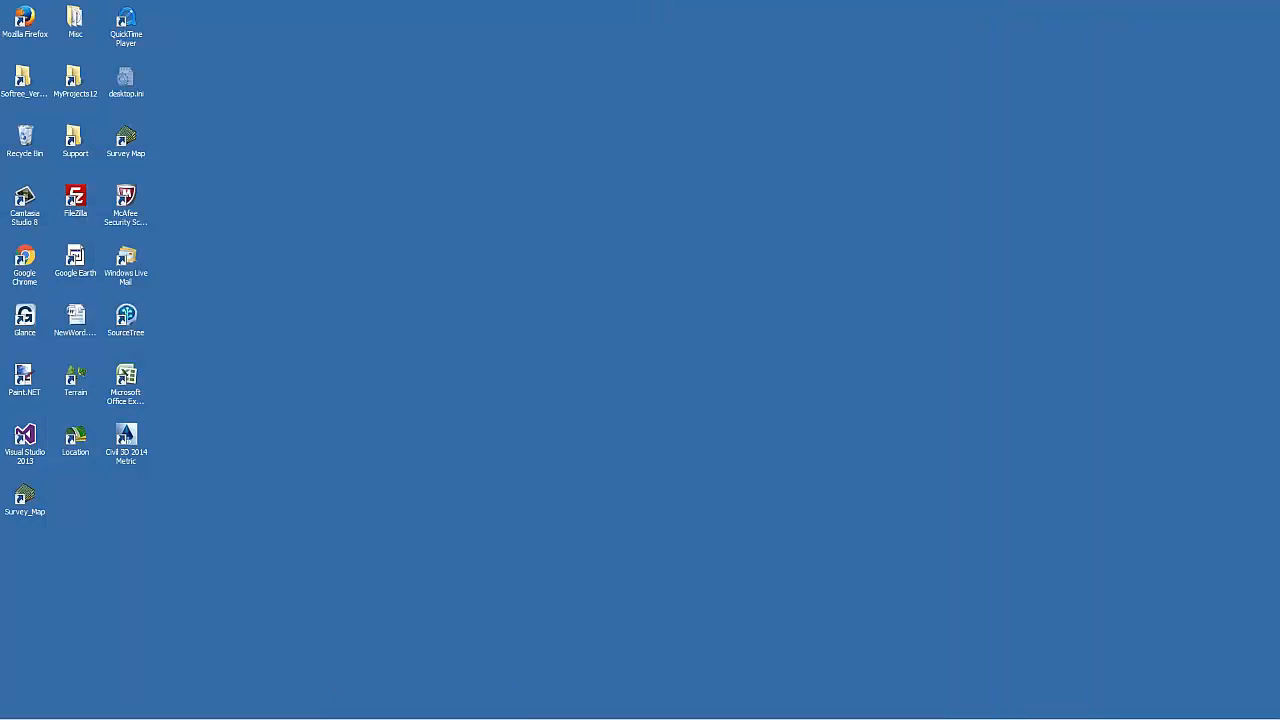
pyautogui.click(500, 718)
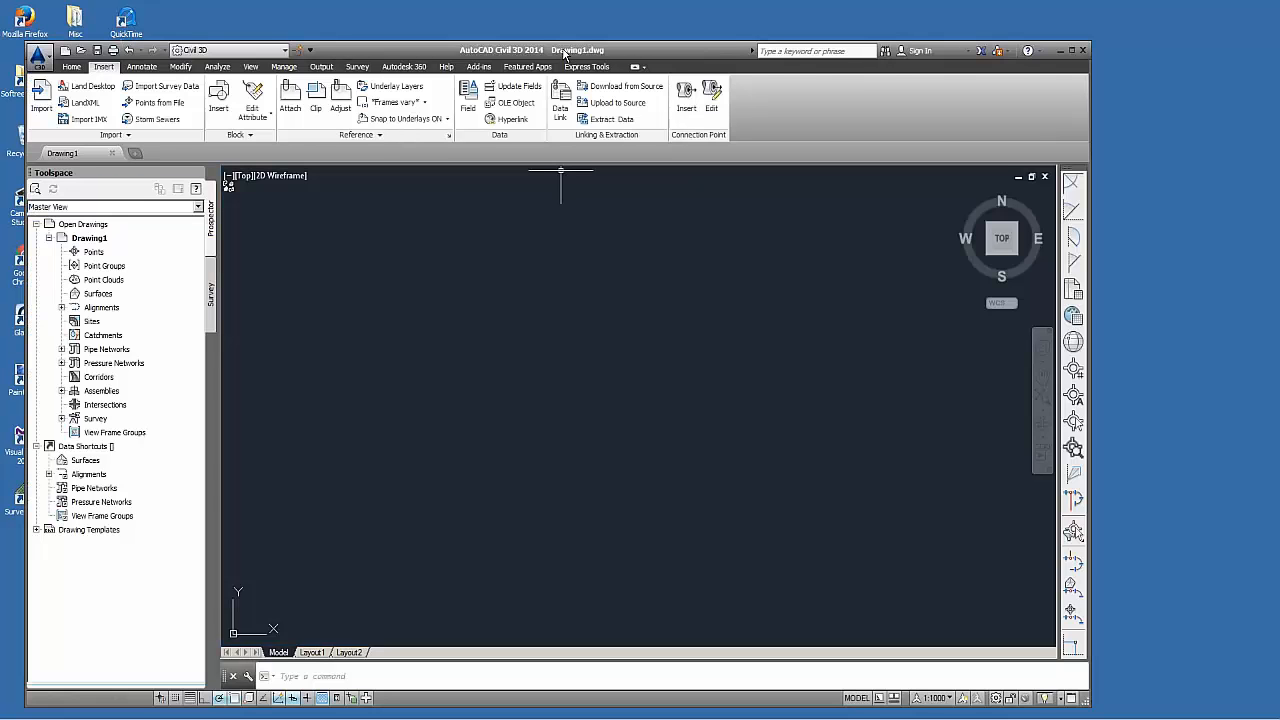
pyautogui.moveTo(565, 54); pyautogui.dragTo(554, 16)
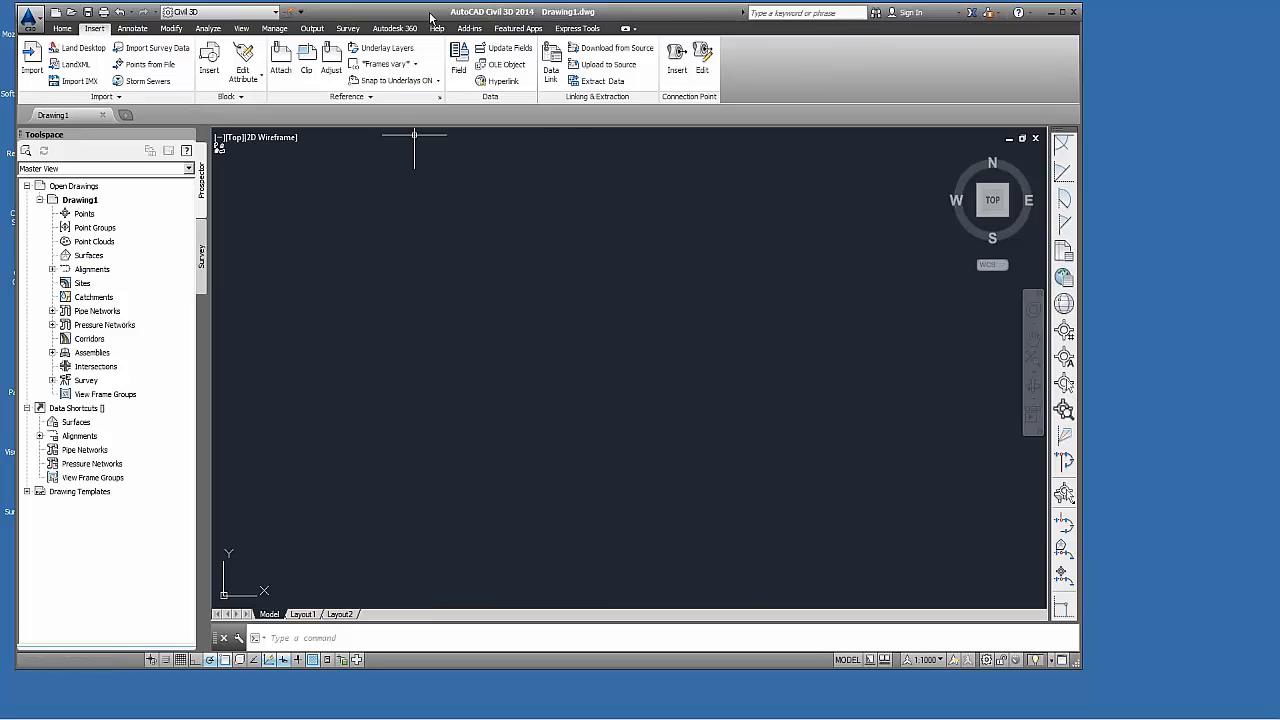
pyautogui.moveTo(431, 17); pyautogui.dragTo(438, 26)
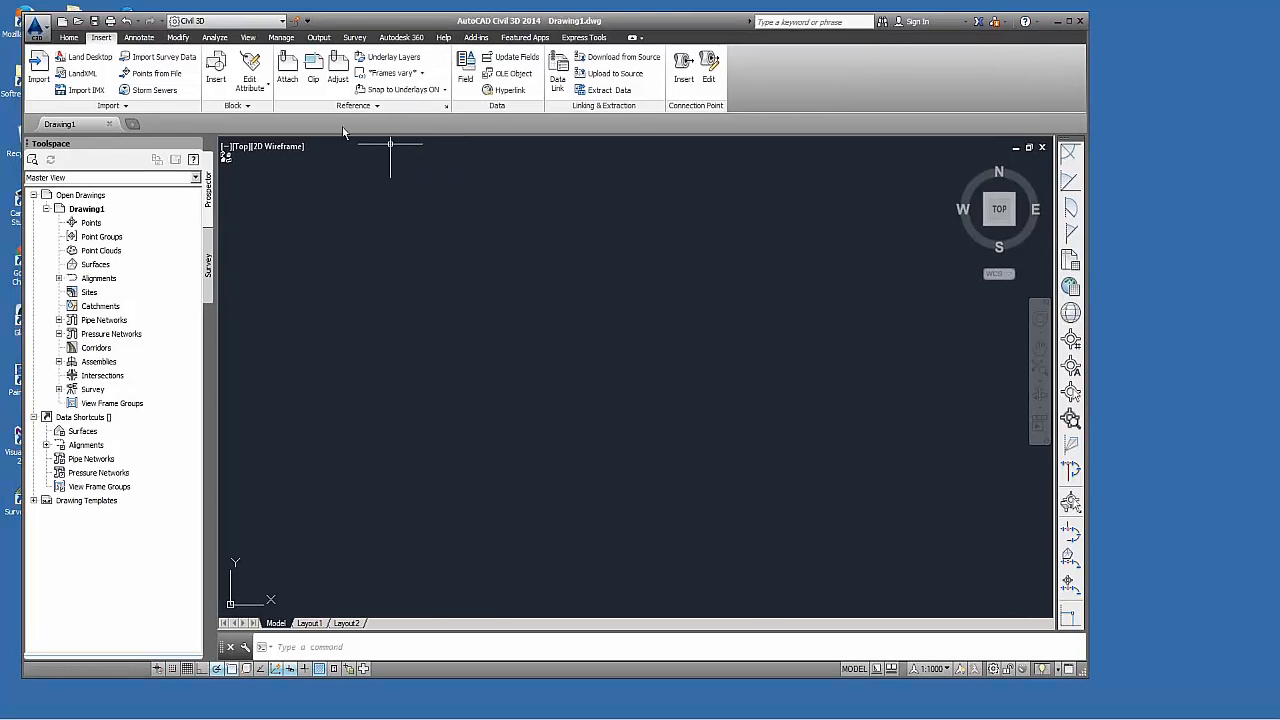
pyautogui.moveTo(337, 22); pyautogui.dragTo(333, 21)
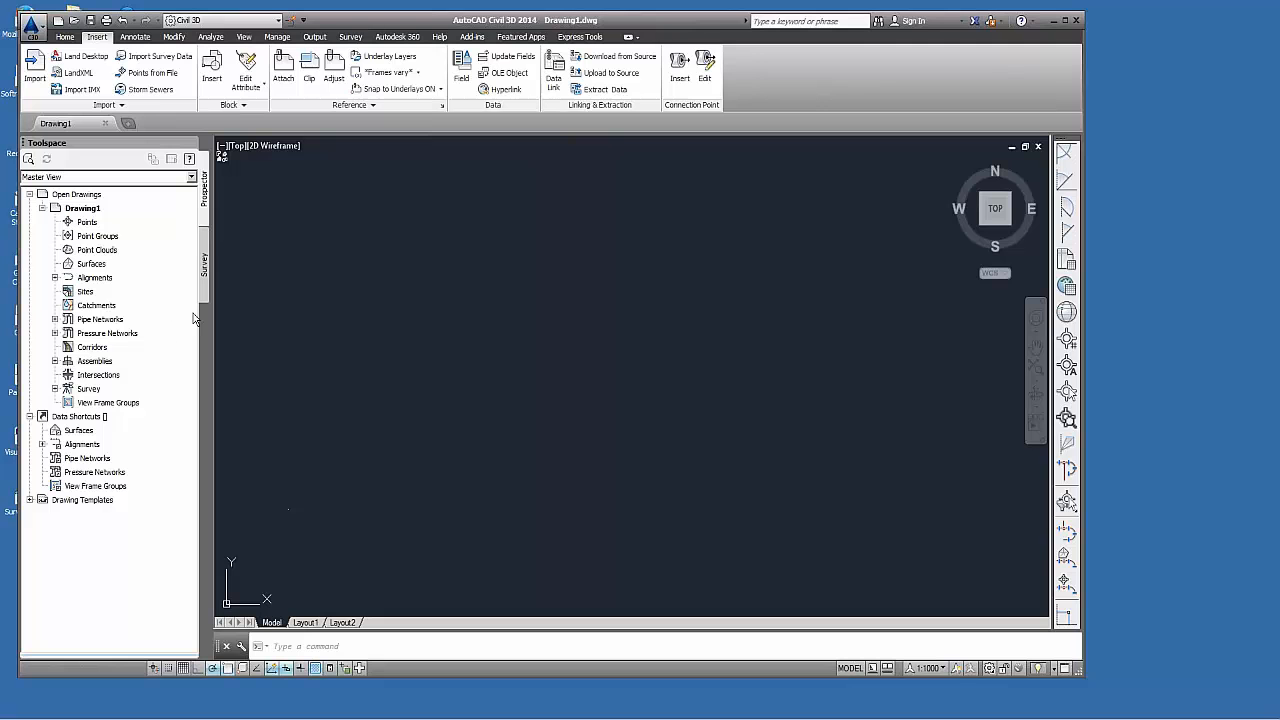
# Create a new drawing from the preselected drawing template.
pyautogui.click(33, 27)
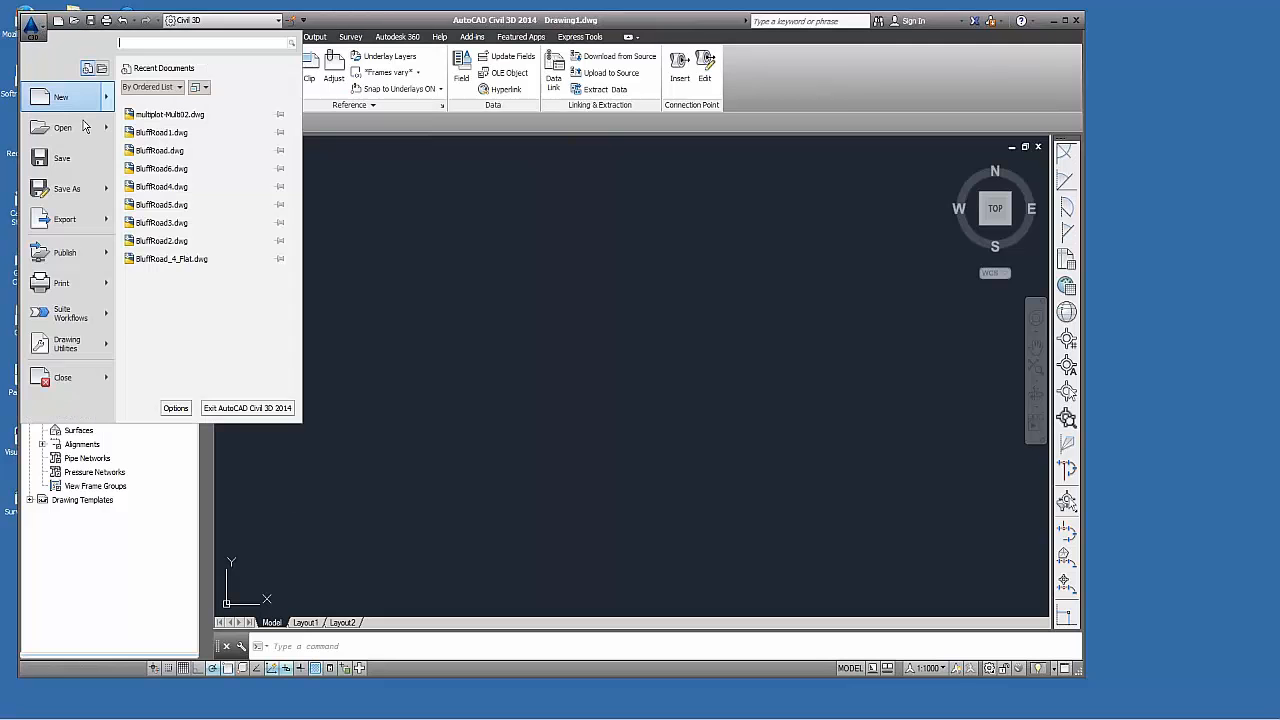
pyautogui.moveTo(62, 100)
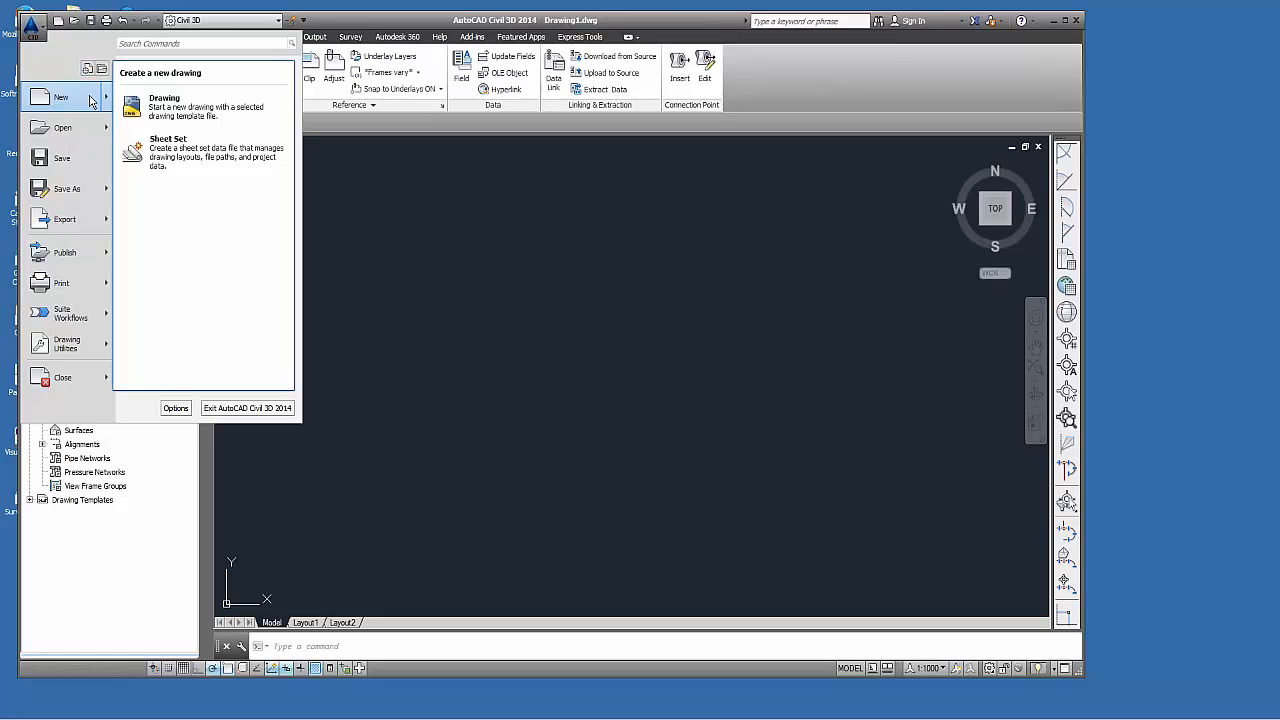
pyautogui.click(130, 108)
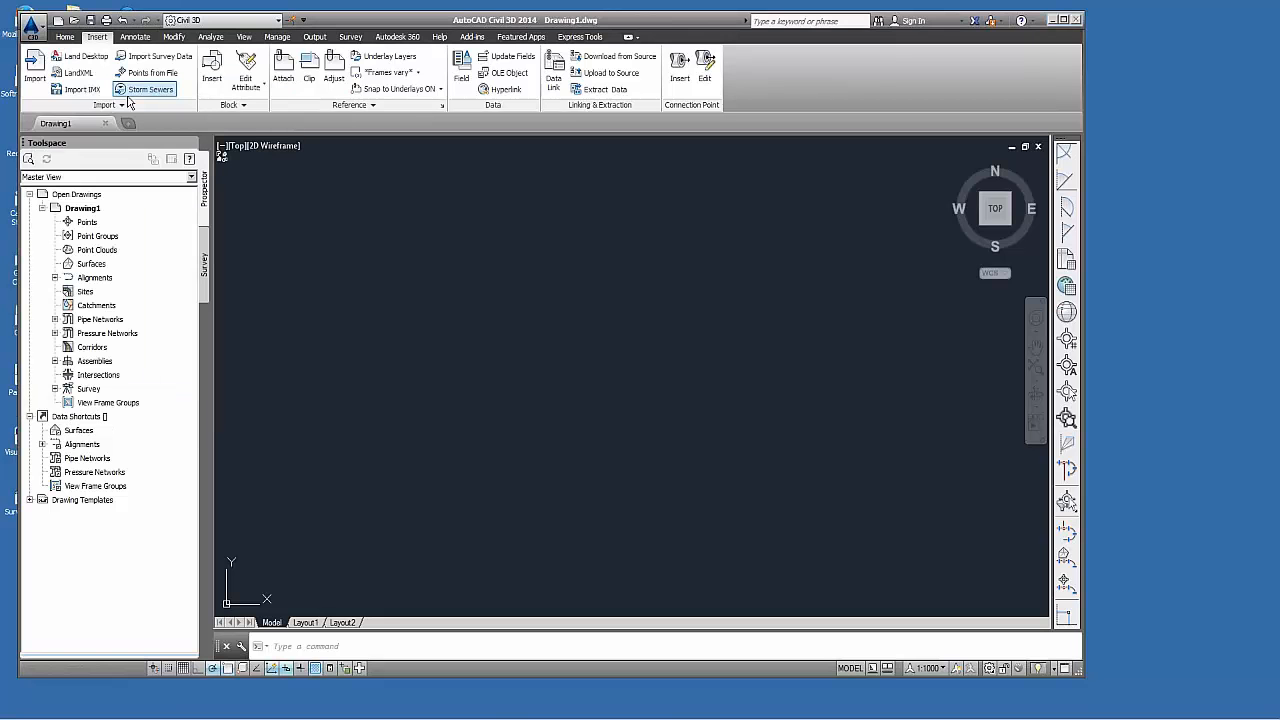
pyautogui.click(788, 492)
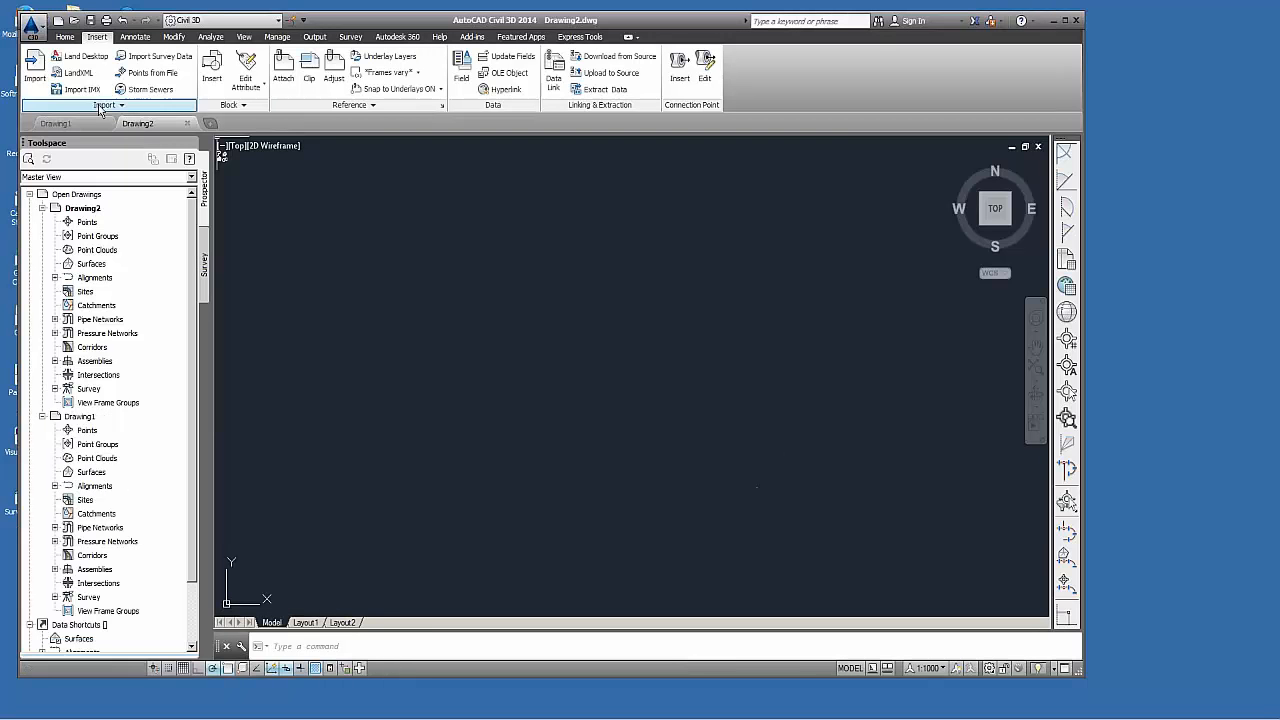
# Import the LandXML file bluff_road_alignment.xml into Drawing2 with the alignments site set to None and the parcels site to Site 1.
pyautogui.click(70, 75)
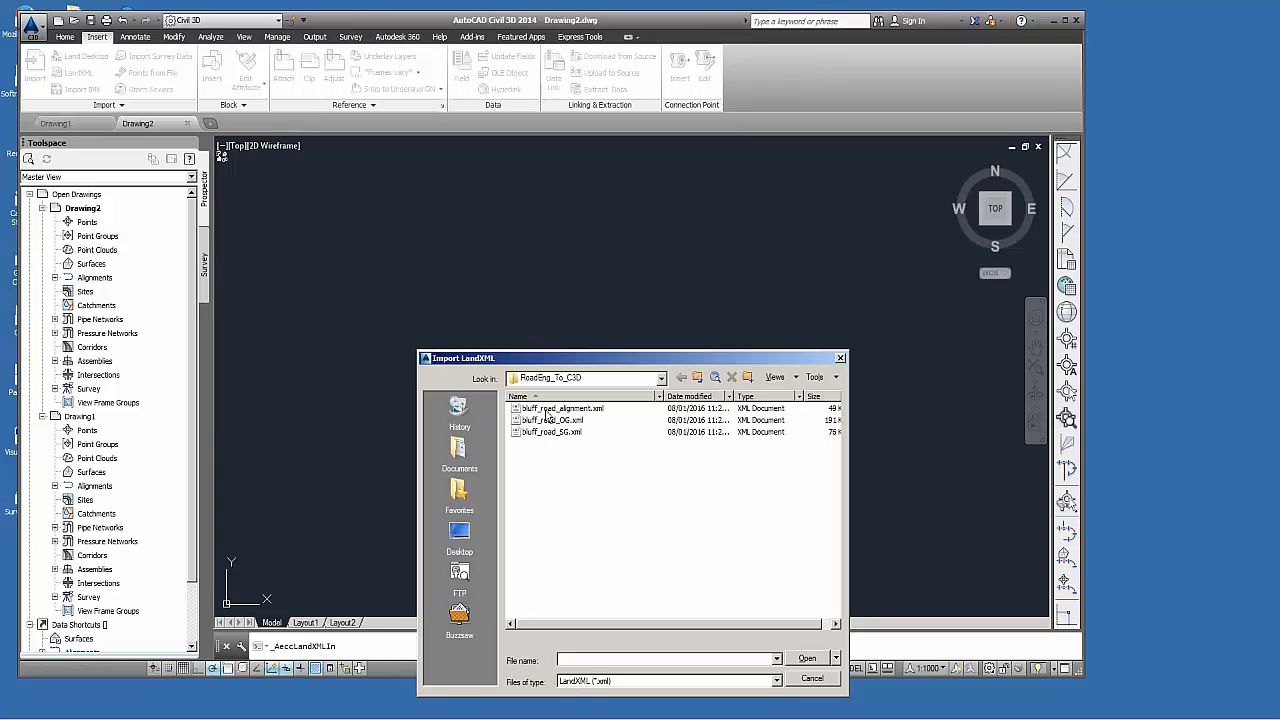
pyautogui.click(547, 411)
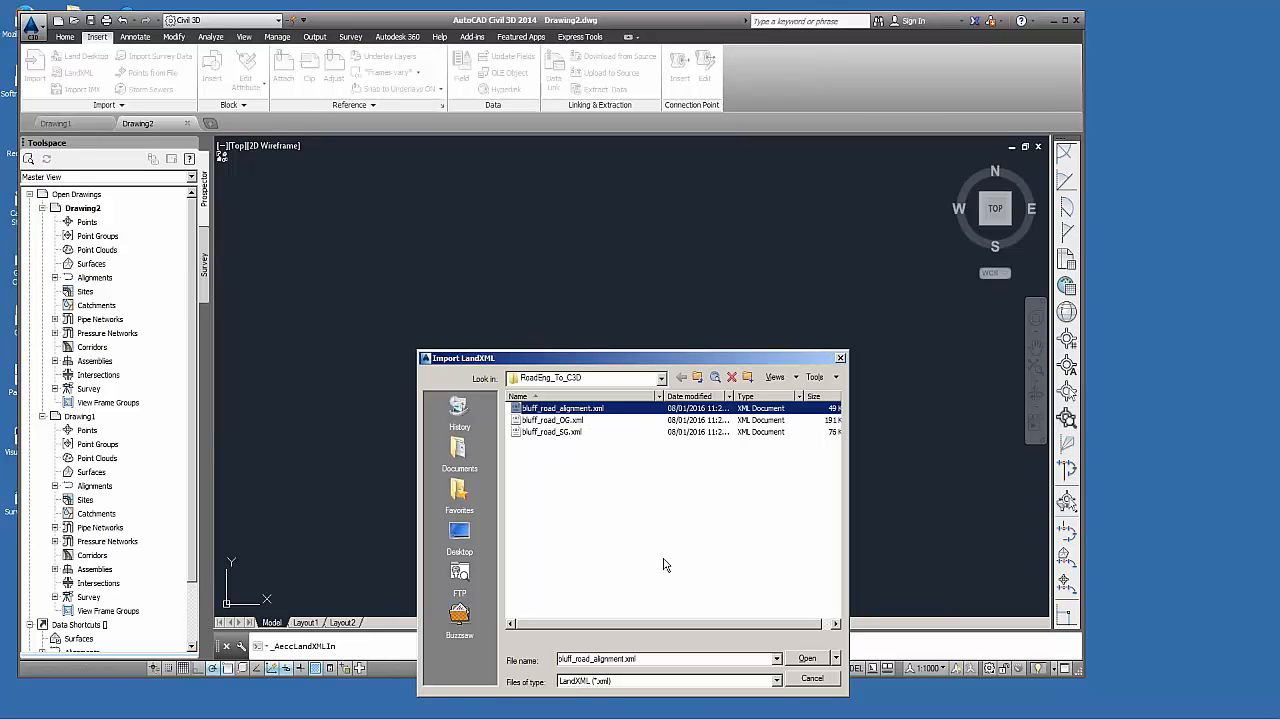
pyautogui.click(806, 658)
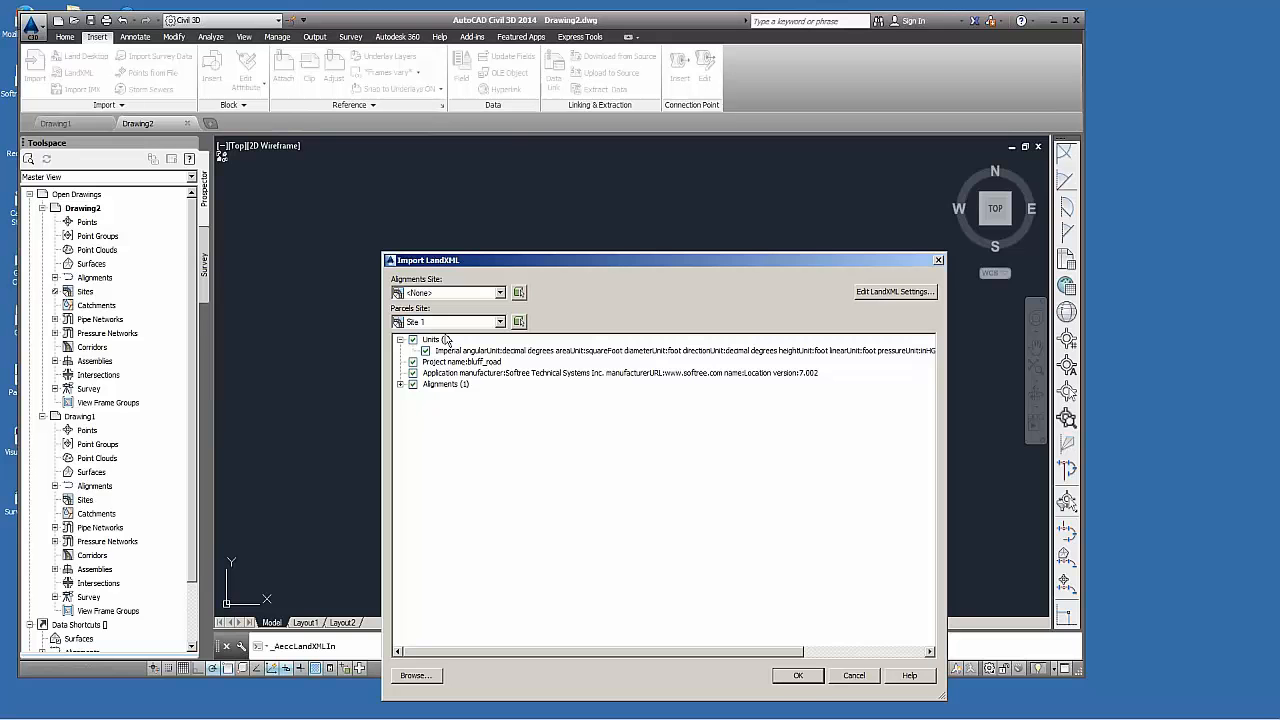
pyautogui.click(798, 676)
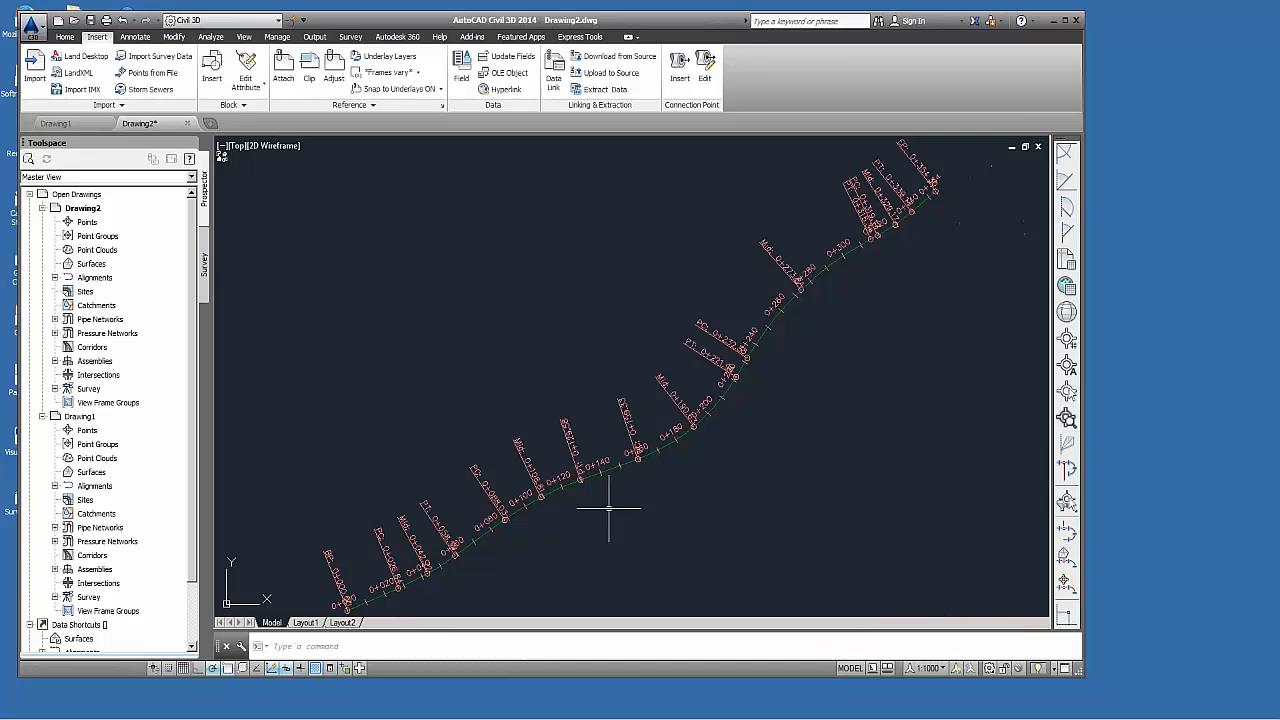
# Examine the imported bluff_road centerline alignment in the drawing and expand Drawing2's tree down to its profiles.
pyautogui.scroll(-4, 600, 500)
pyautogui.scroll(6, 503, 429)
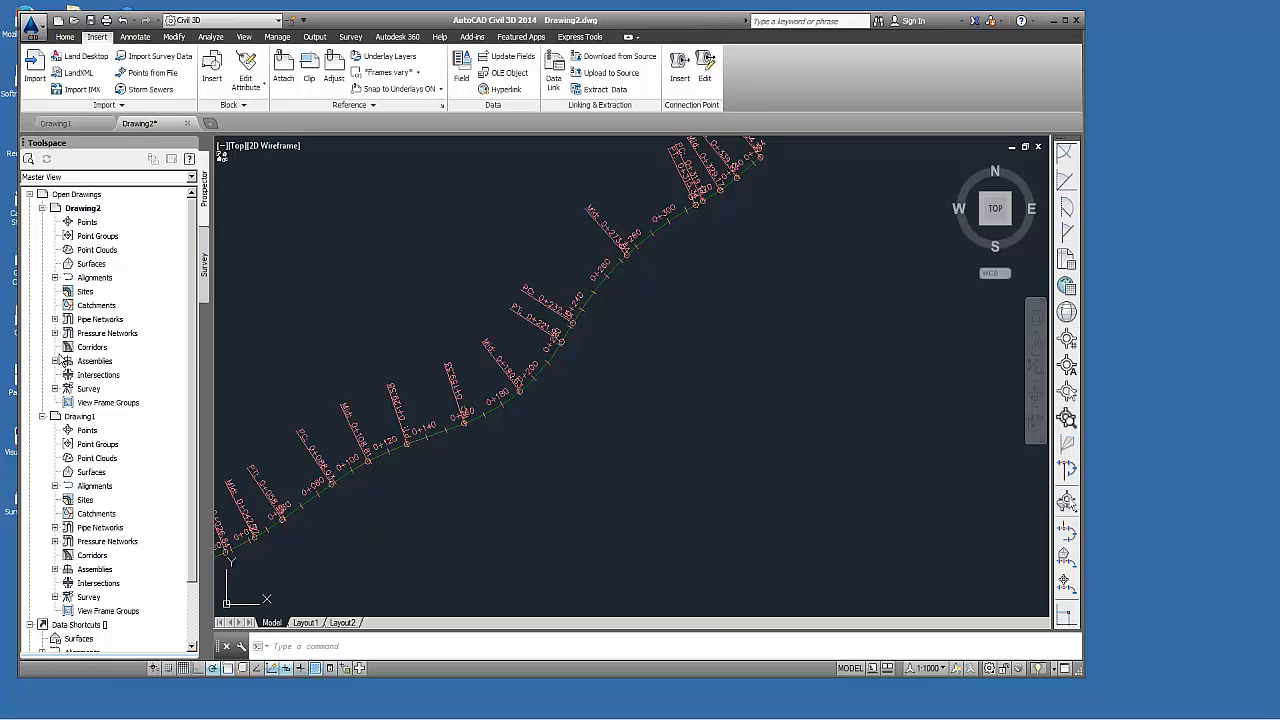
pyautogui.click(55, 279)
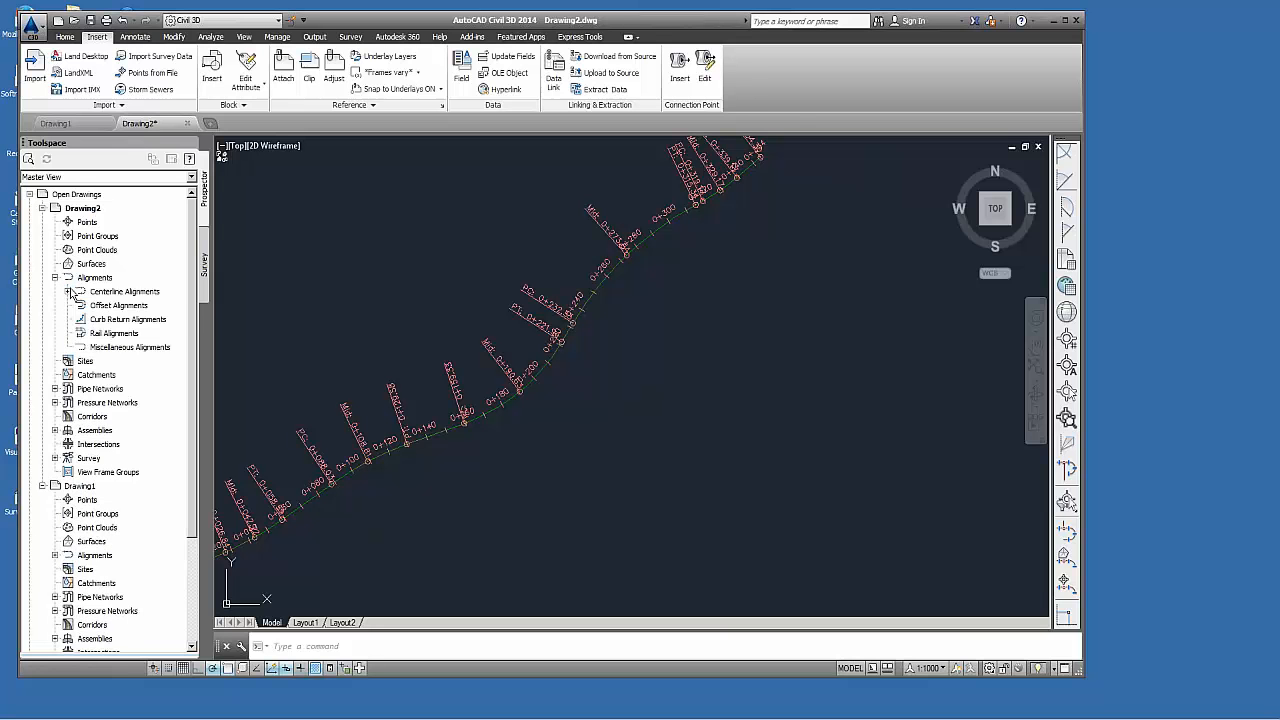
pyautogui.click(68, 291)
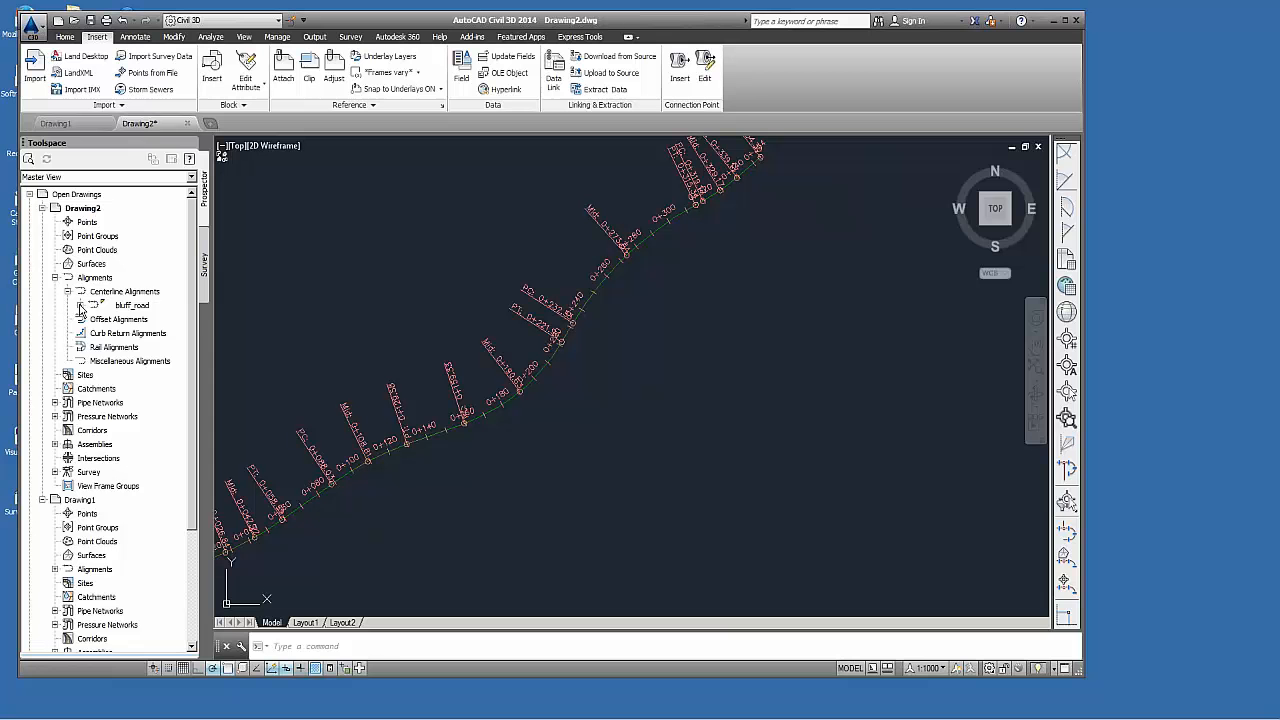
pyautogui.click(80, 305)
pyautogui.click(92, 333)
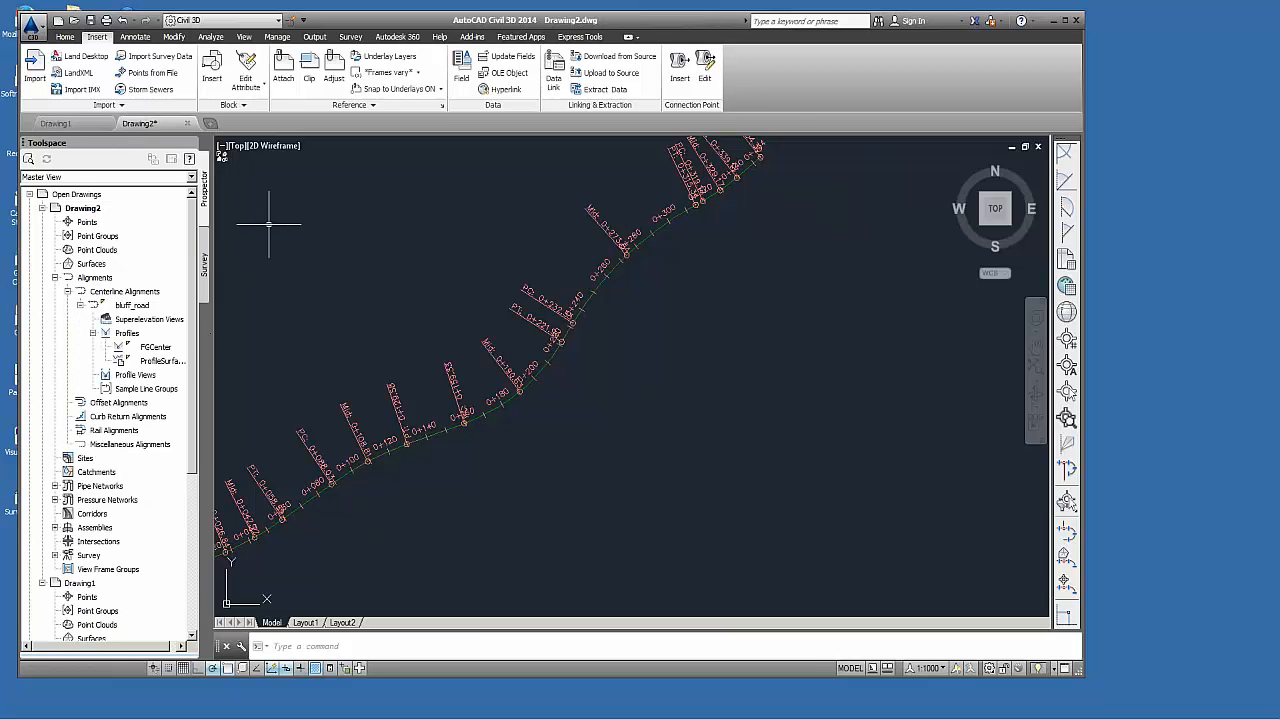
pyautogui.scroll(-2, 290, 236)
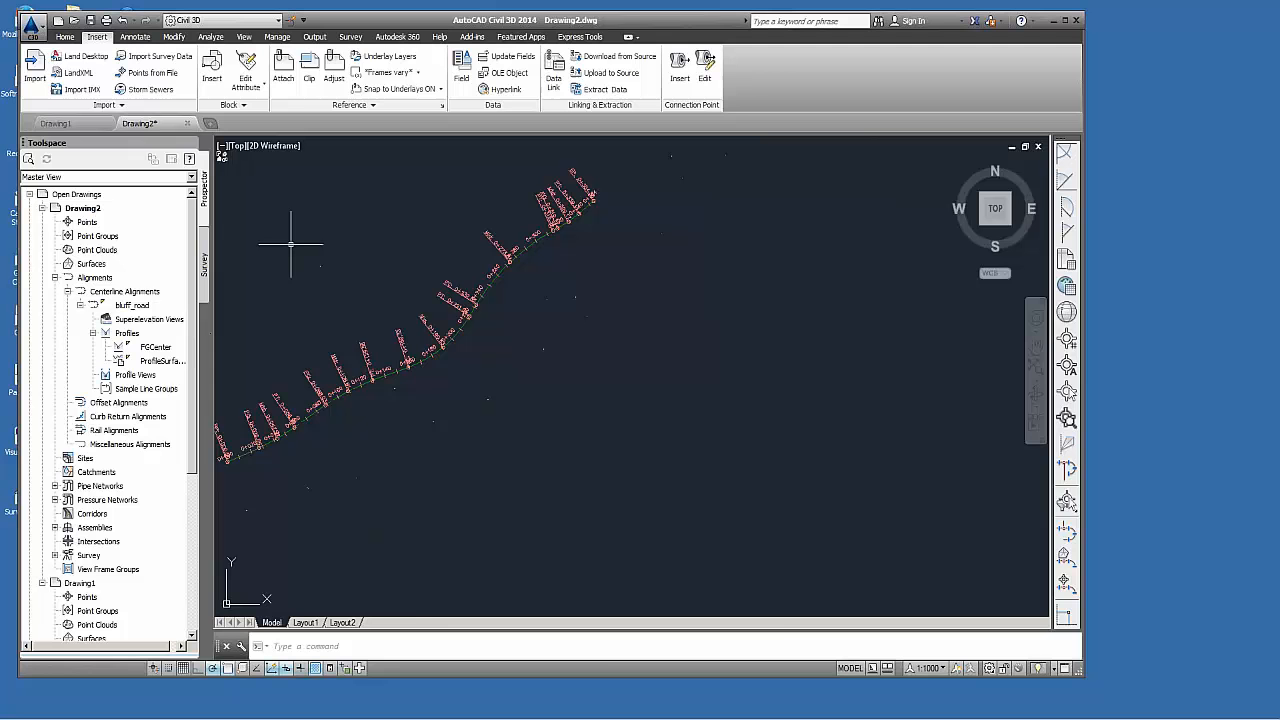
# Import the original ground surface from the LandXML file bluff_road_OG.xml into Drawing2.
pyautogui.click(79, 75)
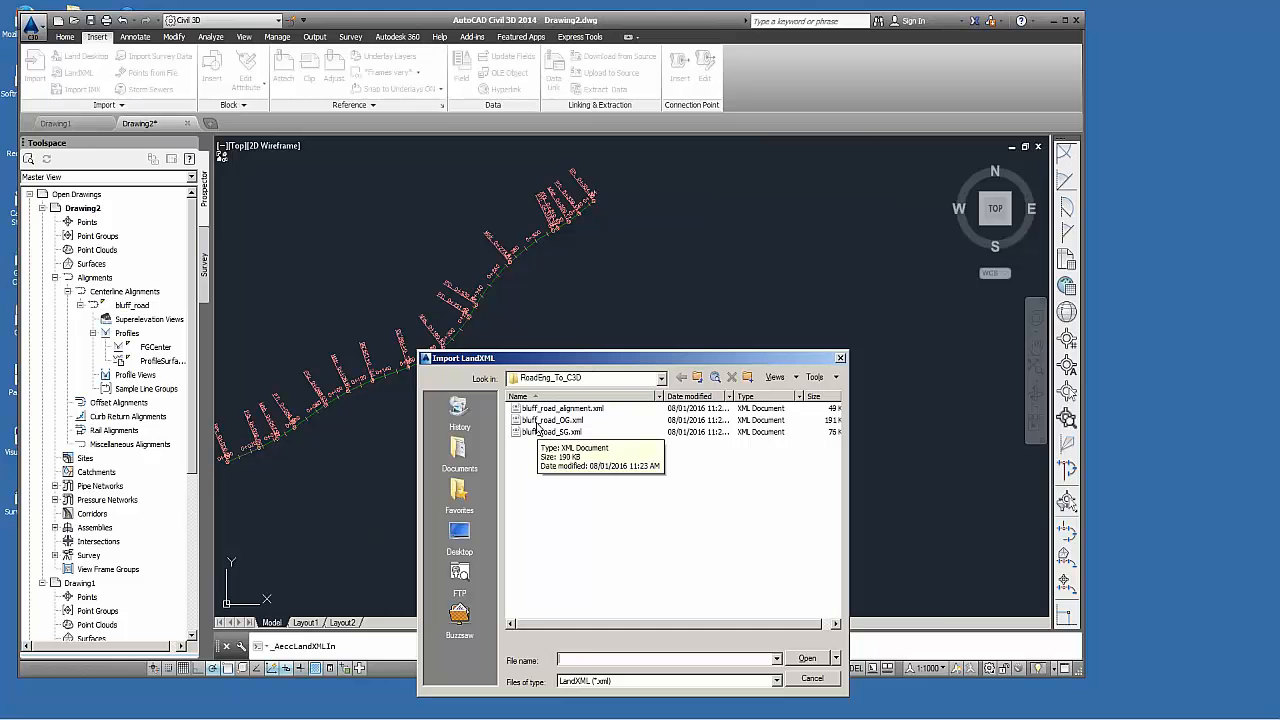
pyautogui.click(537, 422)
pyautogui.click(806, 660)
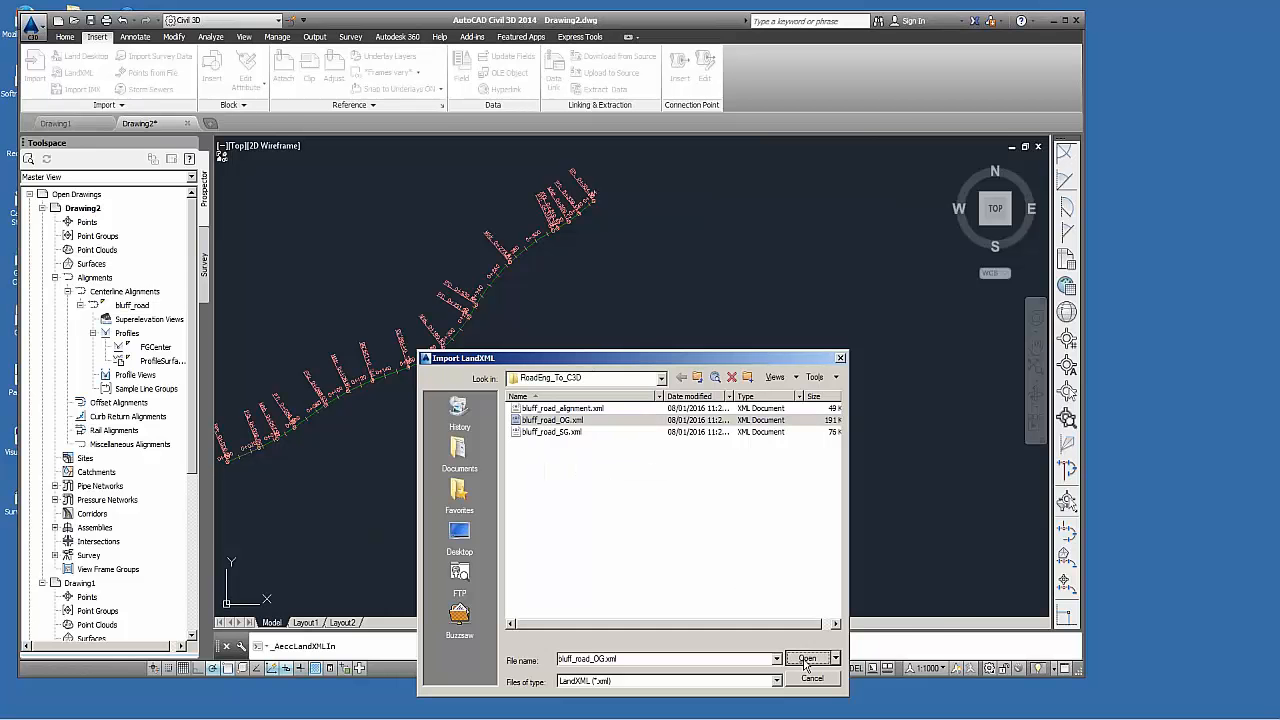
pyautogui.click(800, 676)
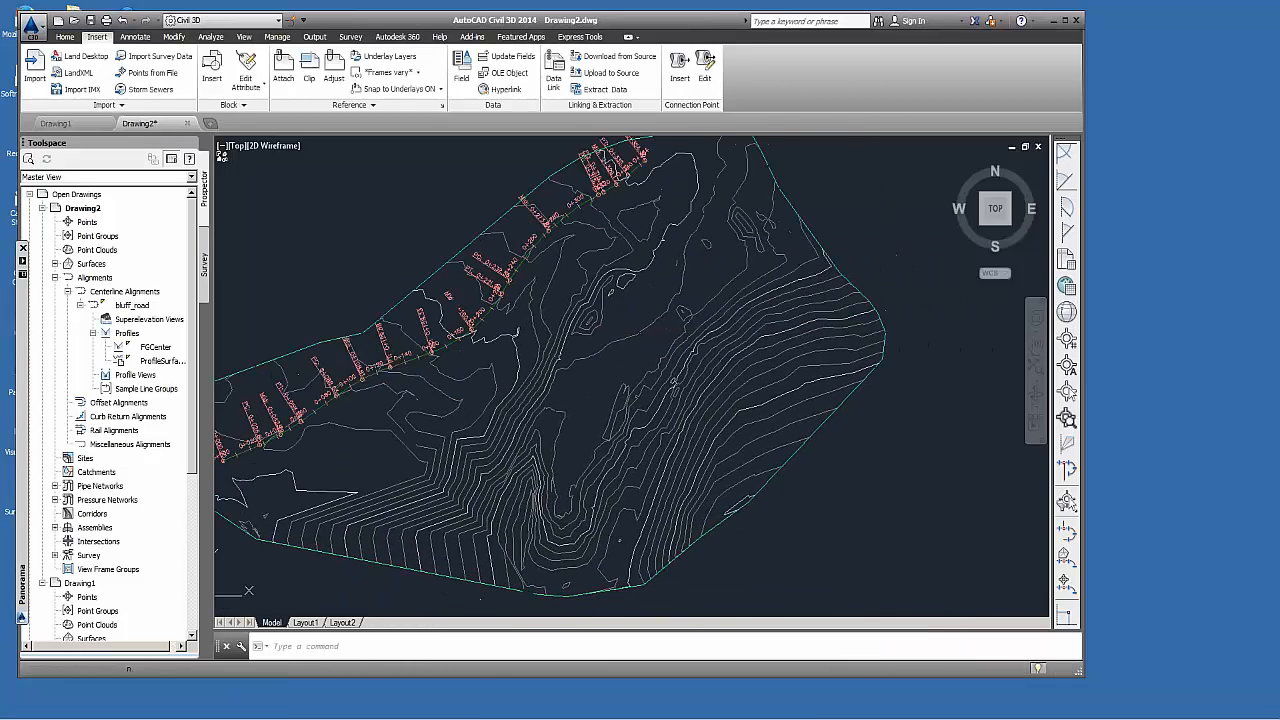
pyautogui.scroll(1, 442, 394)
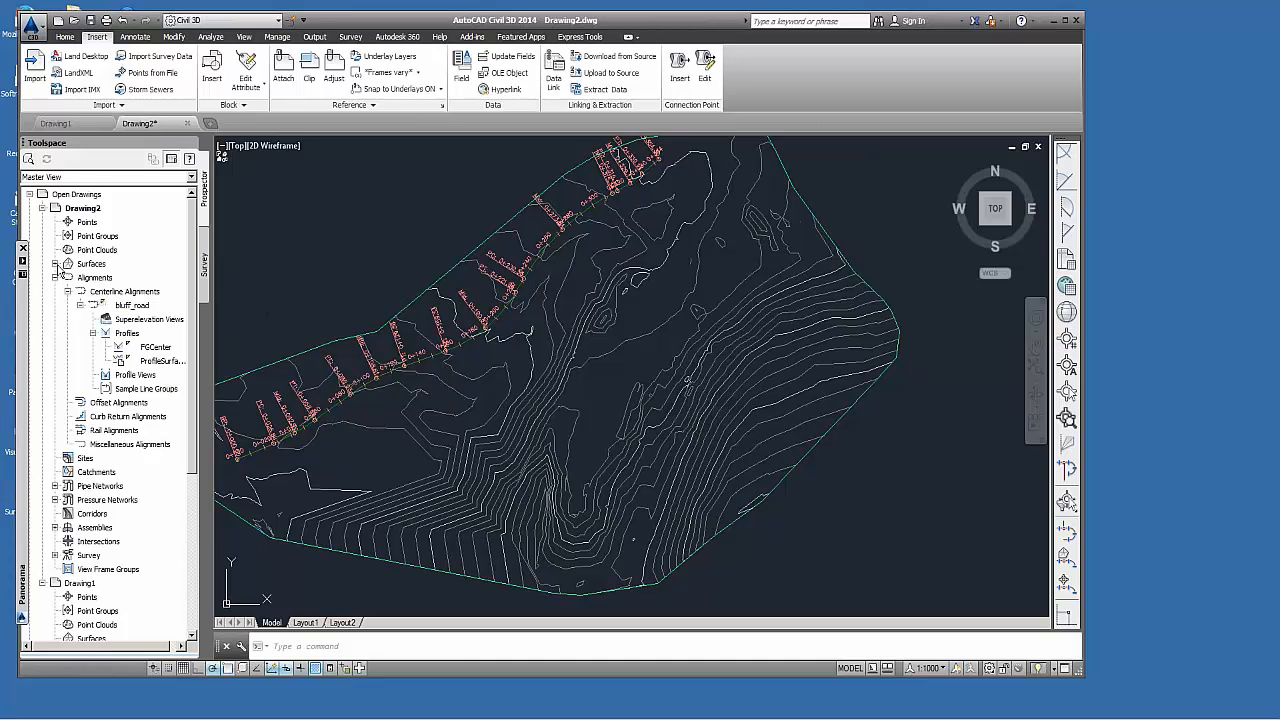
# Inspect the imported bluff_road surface in the Object Viewer, orbiting it to a tilted 3D view, and close the viewer.
pyautogui.click(55, 264)
pyautogui.rightClick(104, 280)
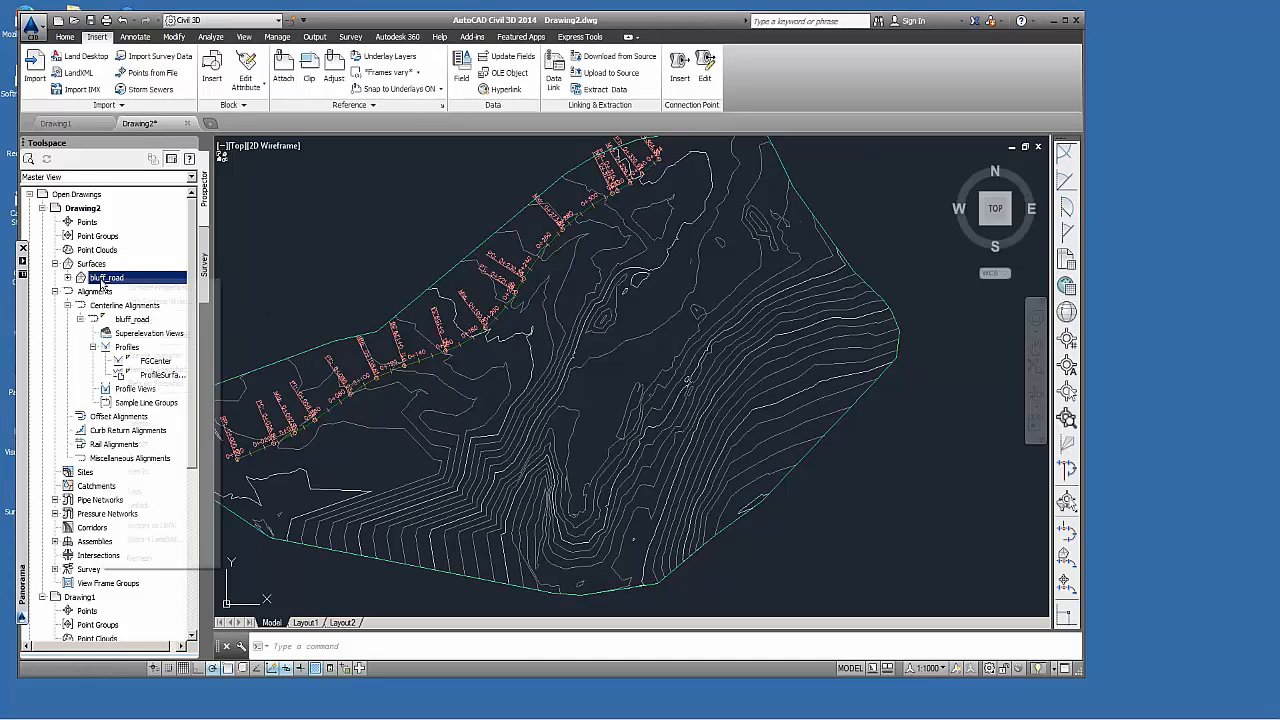
pyautogui.click(141, 457)
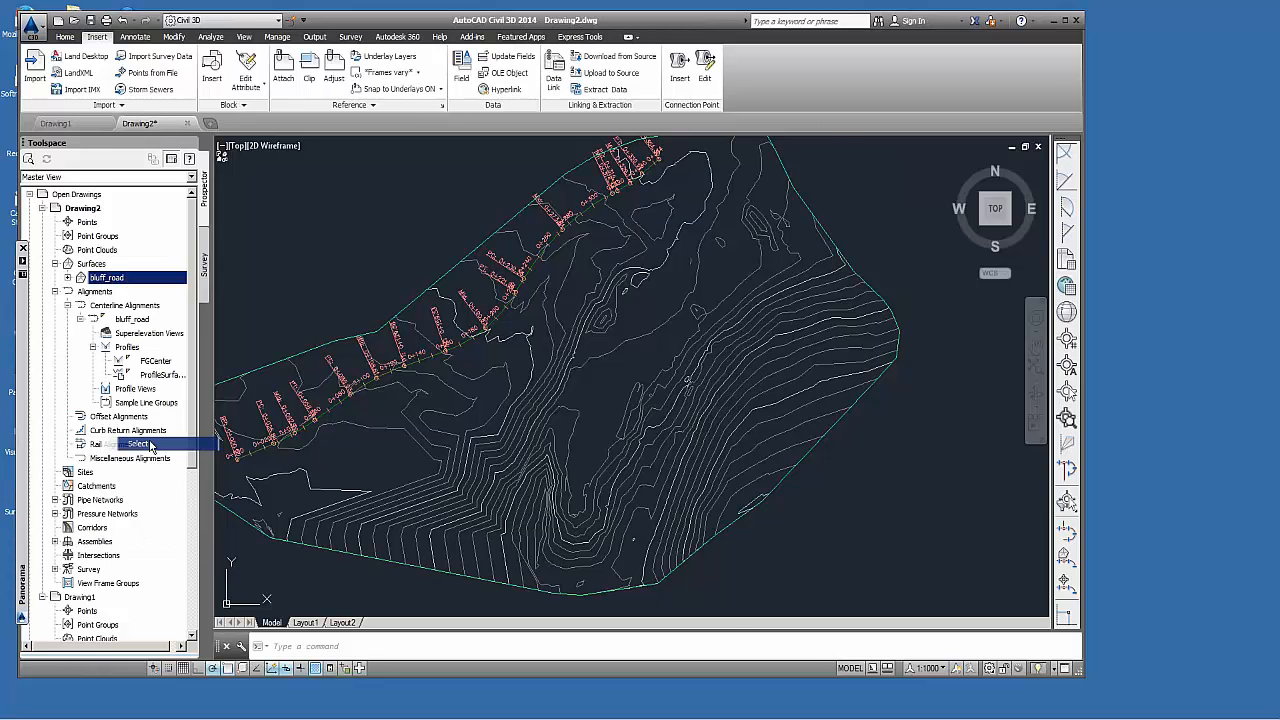
pyautogui.rightClick(620, 418)
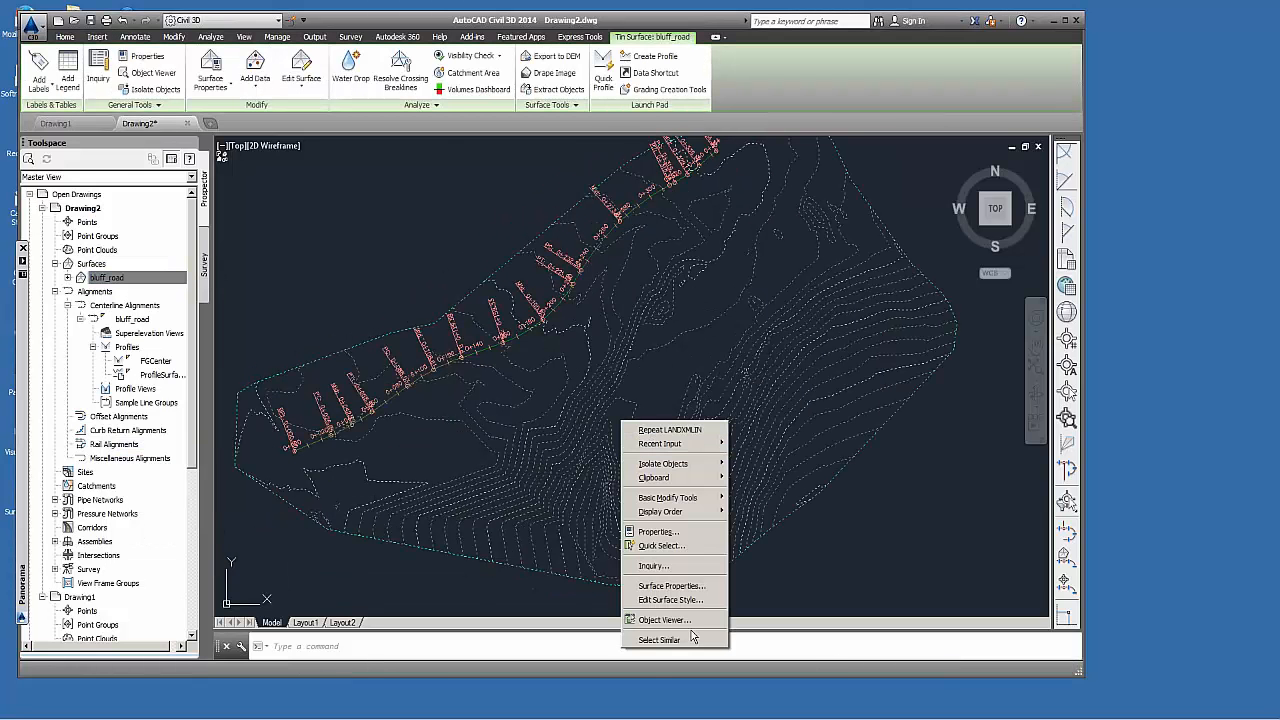
pyautogui.click(687, 621)
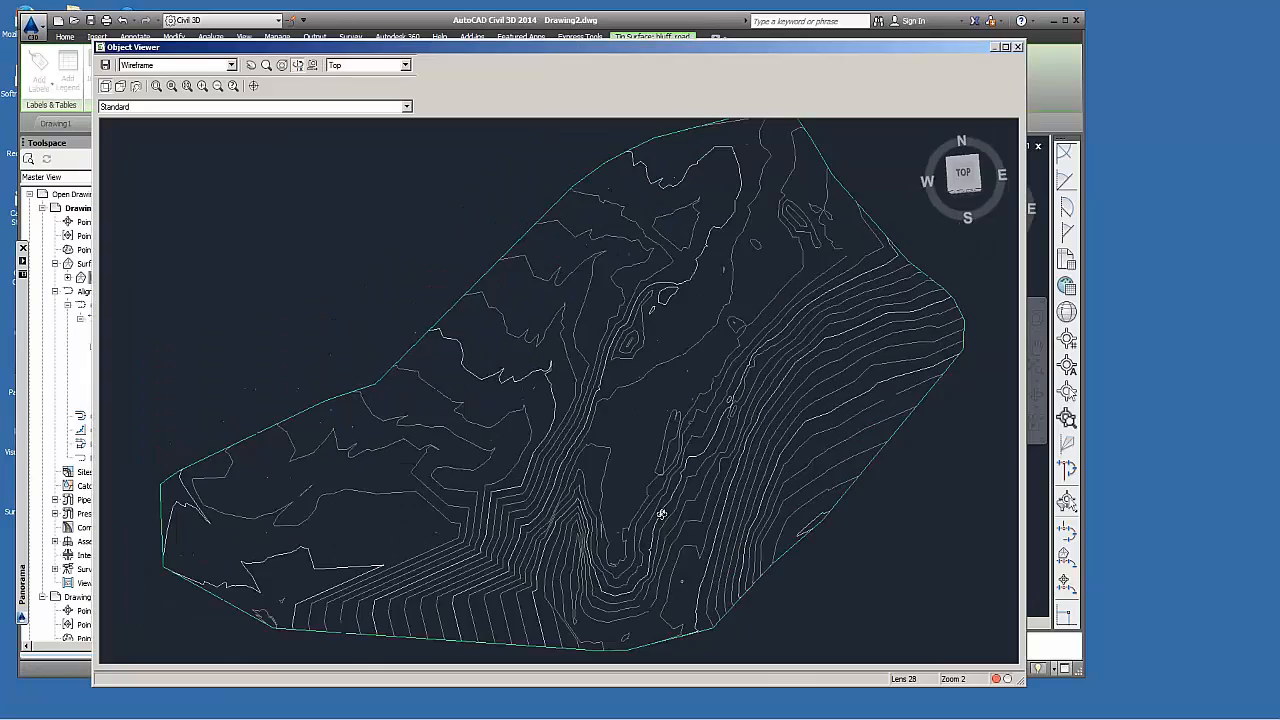
pyautogui.moveTo(660, 514)
pyautogui.mouseDown()
pyautogui.moveTo(720, 303)
pyautogui.moveTo(748, 266)
pyautogui.moveTo(666, 320)
pyautogui.moveTo(683, 357)
pyautogui.moveTo(634, 429)
pyautogui.moveTo(670, 370)
pyautogui.mouseUp()
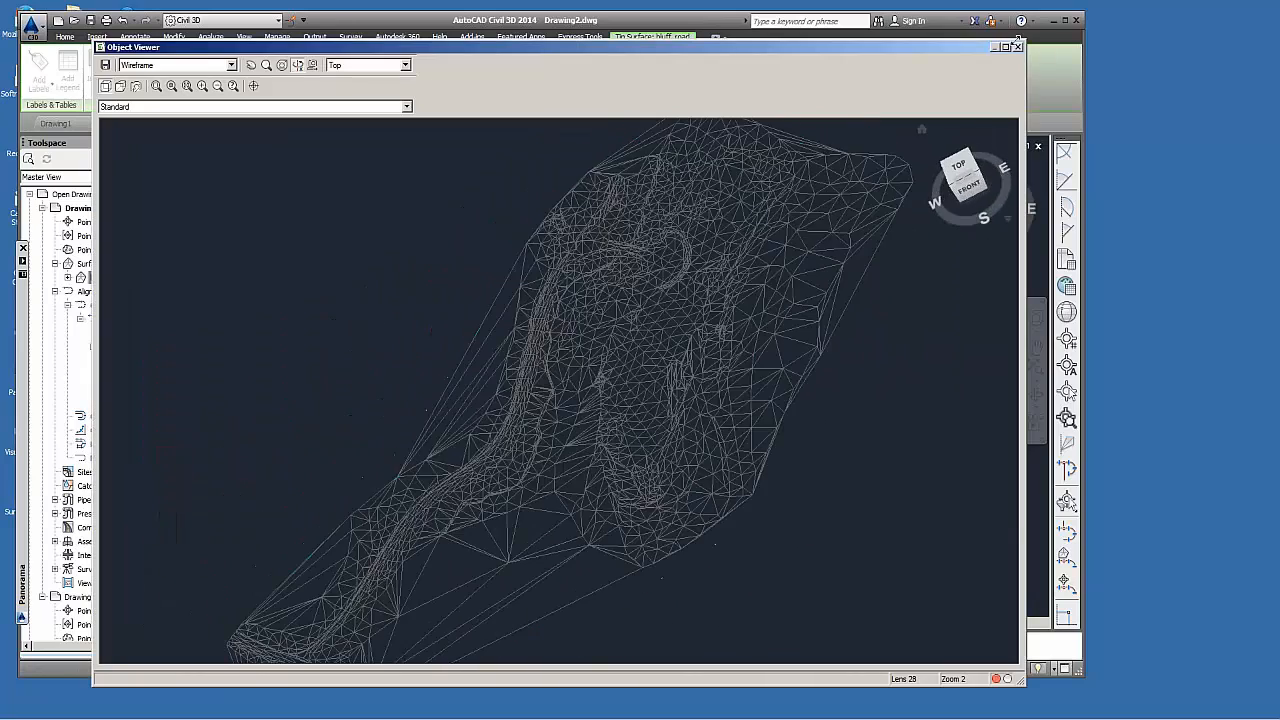
pyautogui.click(1018, 48)
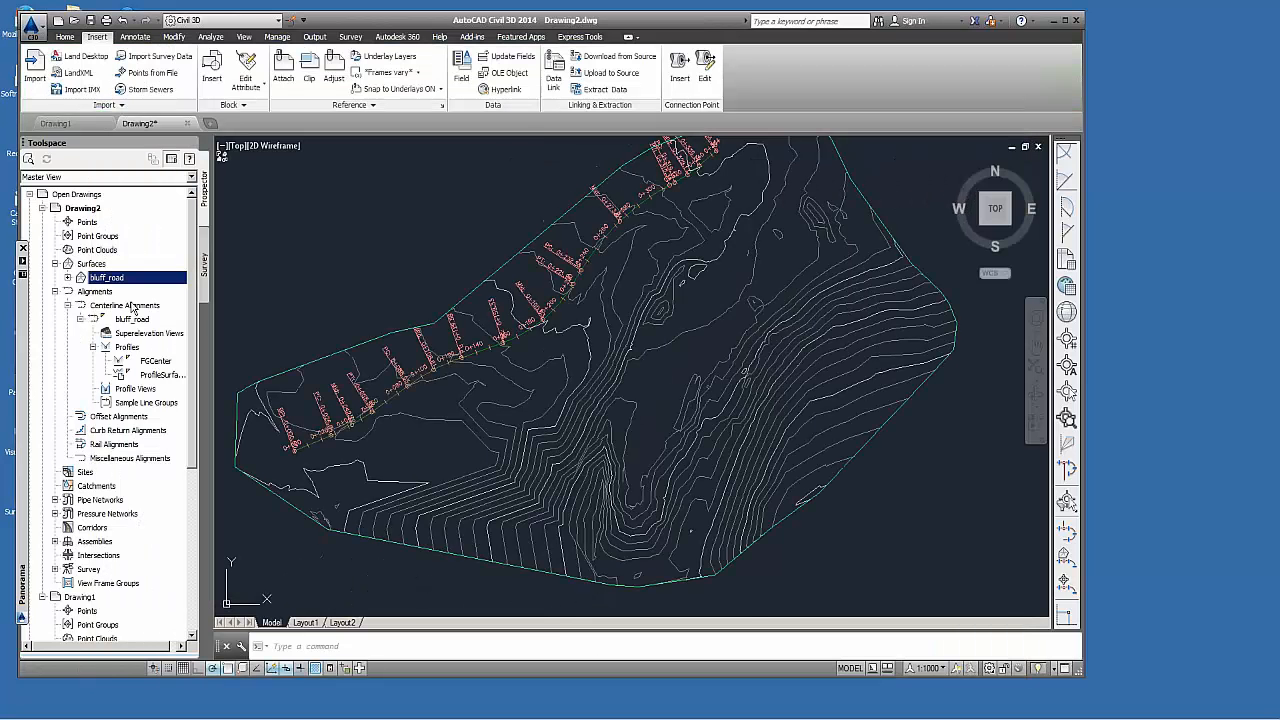
# Import the subgrade surface from bluff_road_SG.xml with the alignments site set to None and the parcels site to Site 1.
pyautogui.click(76, 75)
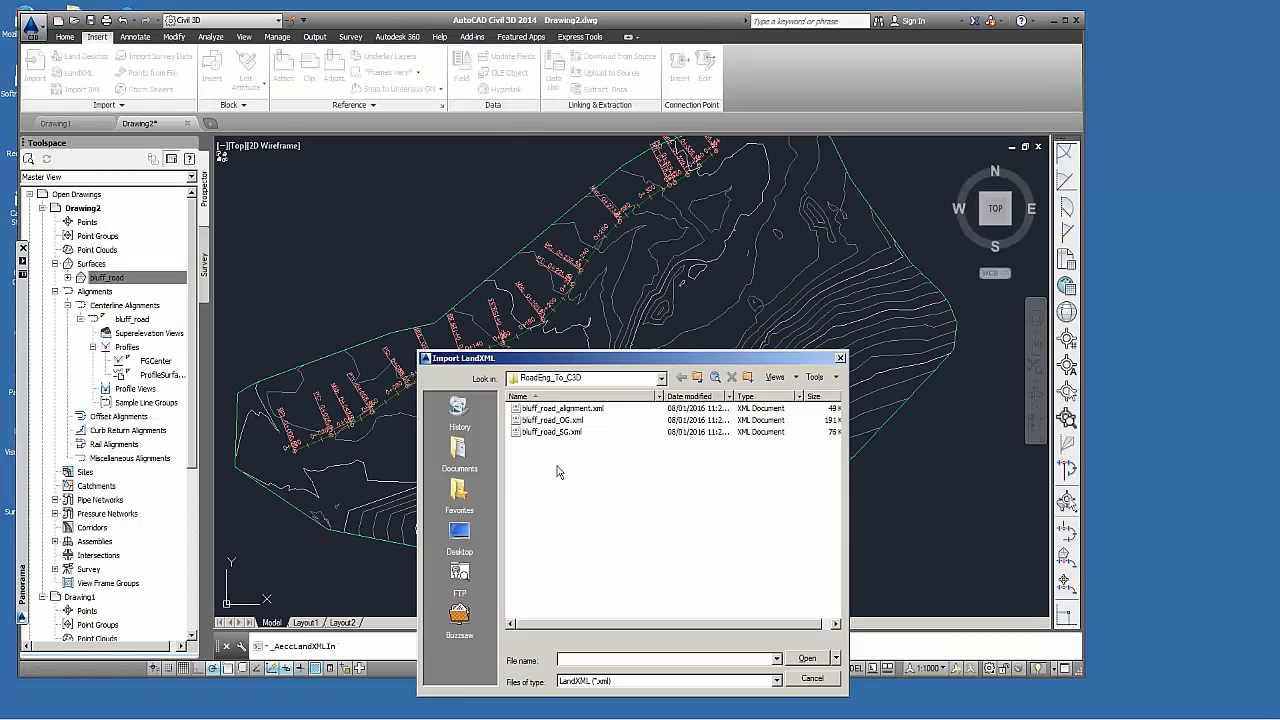
pyautogui.click(561, 431)
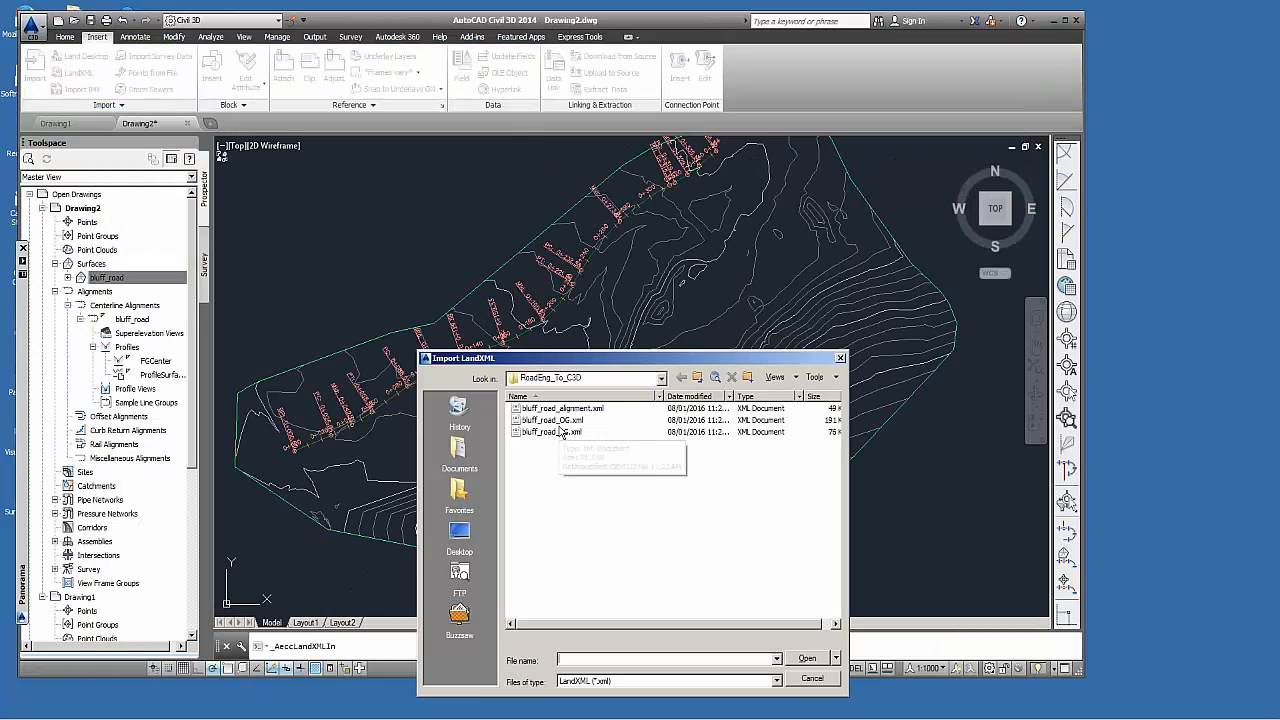
pyautogui.click(808, 658)
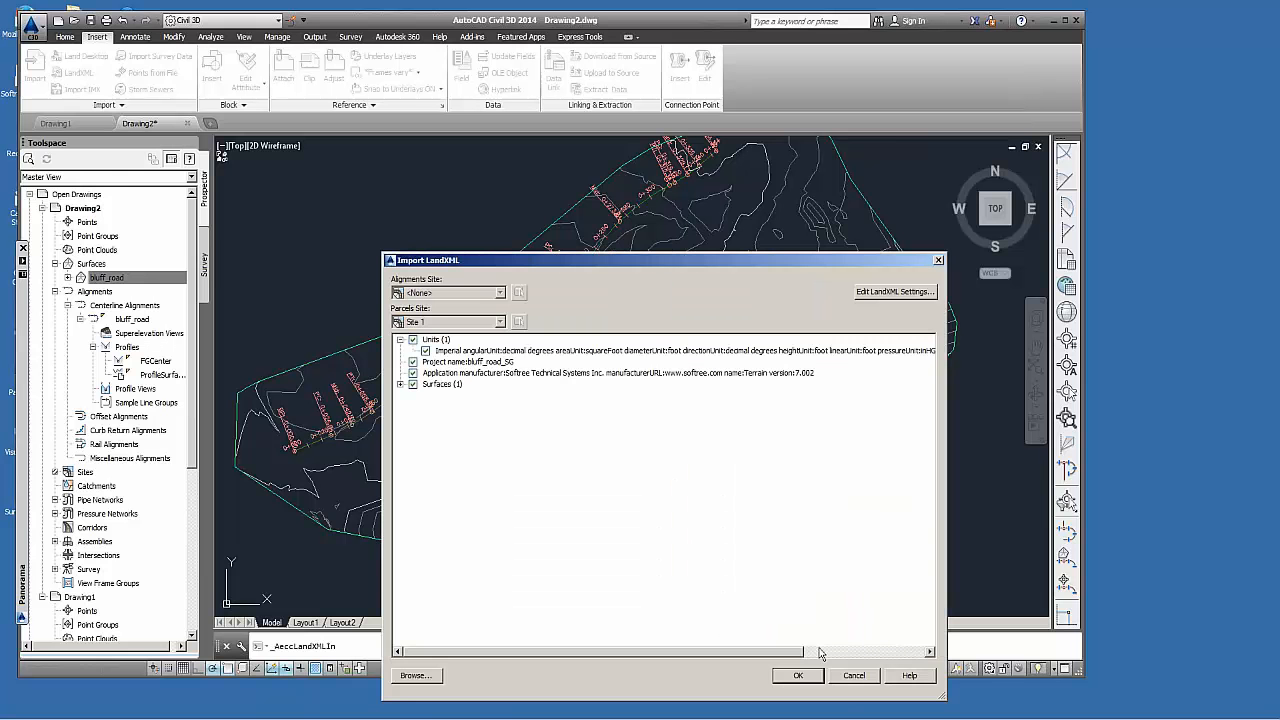
pyautogui.click(805, 676)
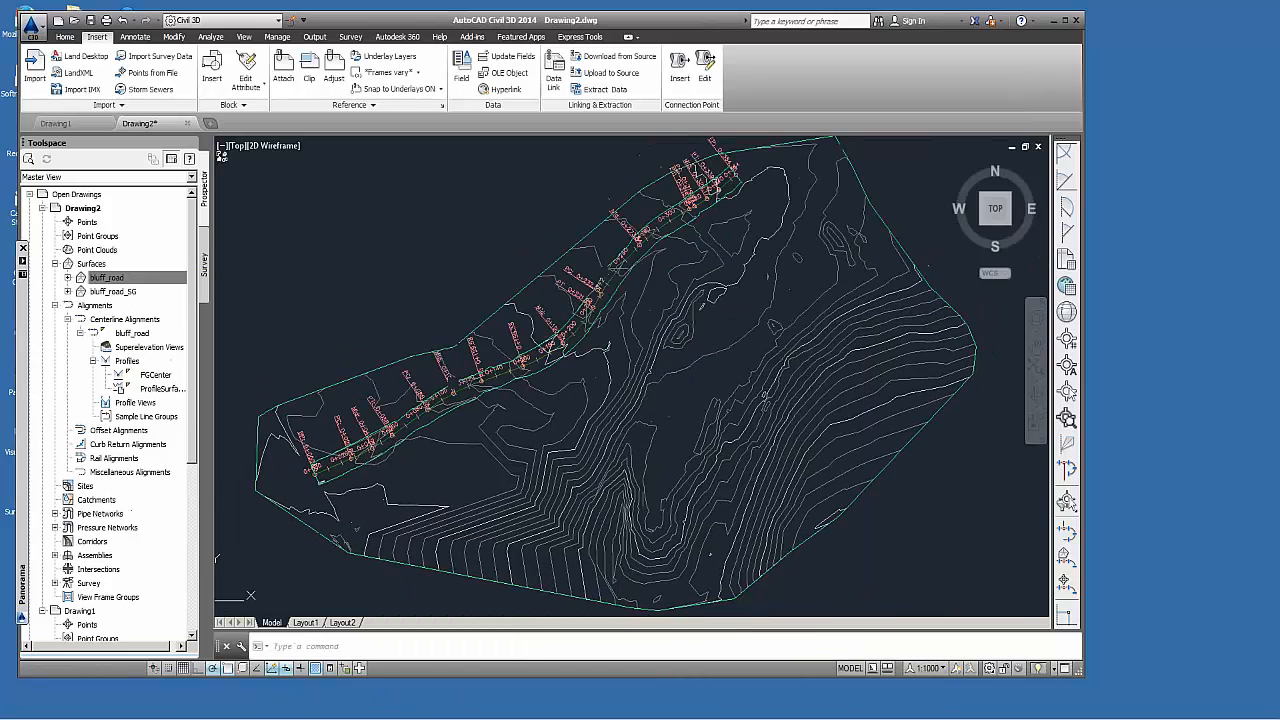
# Examine how the original ground surface, subgrade surface and alignment lie together in plan, and check Drawing2's Corridors collection.
pyautogui.scroll(-4, 576, 410)
pyautogui.moveTo(576, 410); pyautogui.dragTo(503, 373, button='middle')
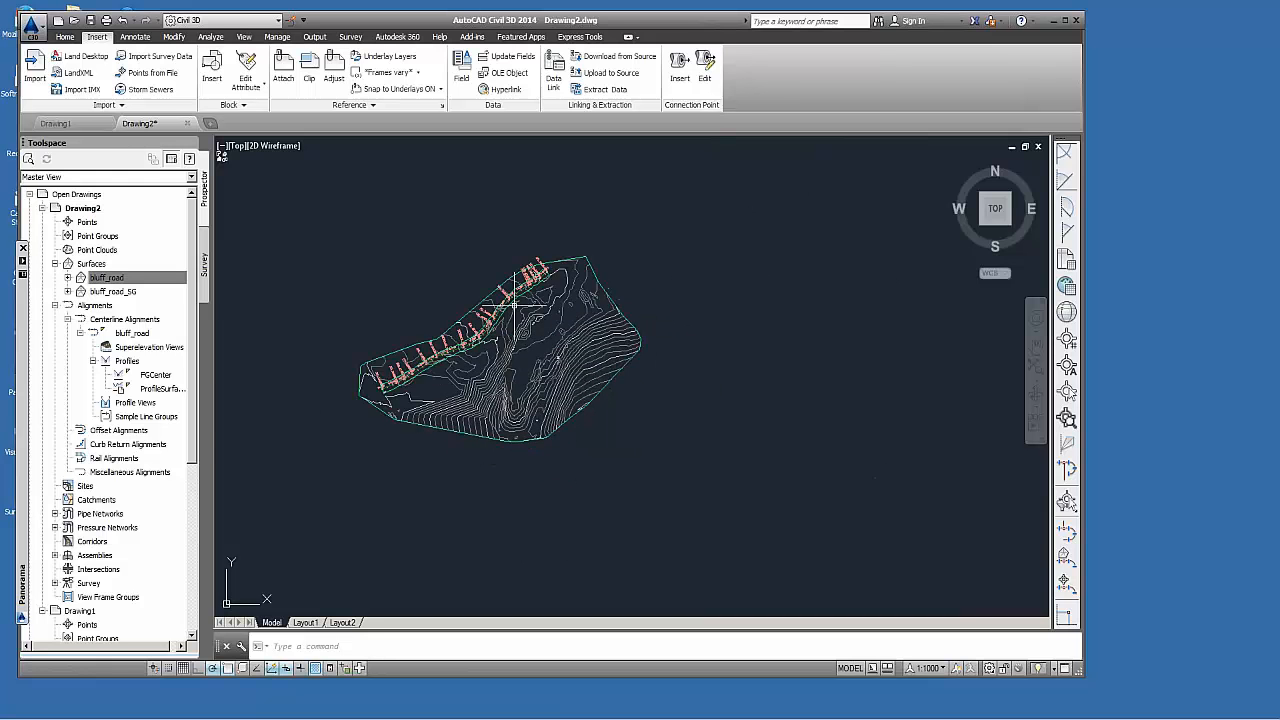
pyautogui.moveTo(514, 305); pyautogui.dragTo(468, 307, button='middle')
pyautogui.scroll(1, 435, 350)
pyautogui.scroll(2, 432, 340)
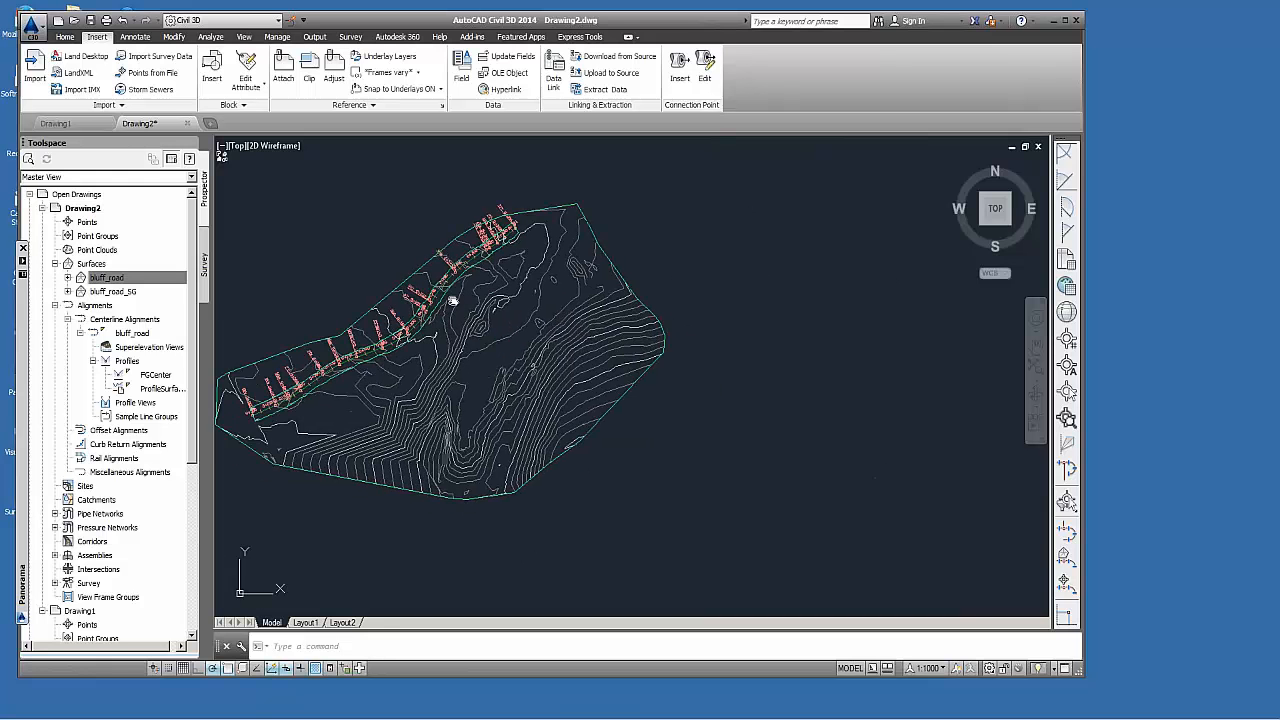
pyautogui.moveTo(586, 360); pyautogui.dragTo(657, 371, button='middle')
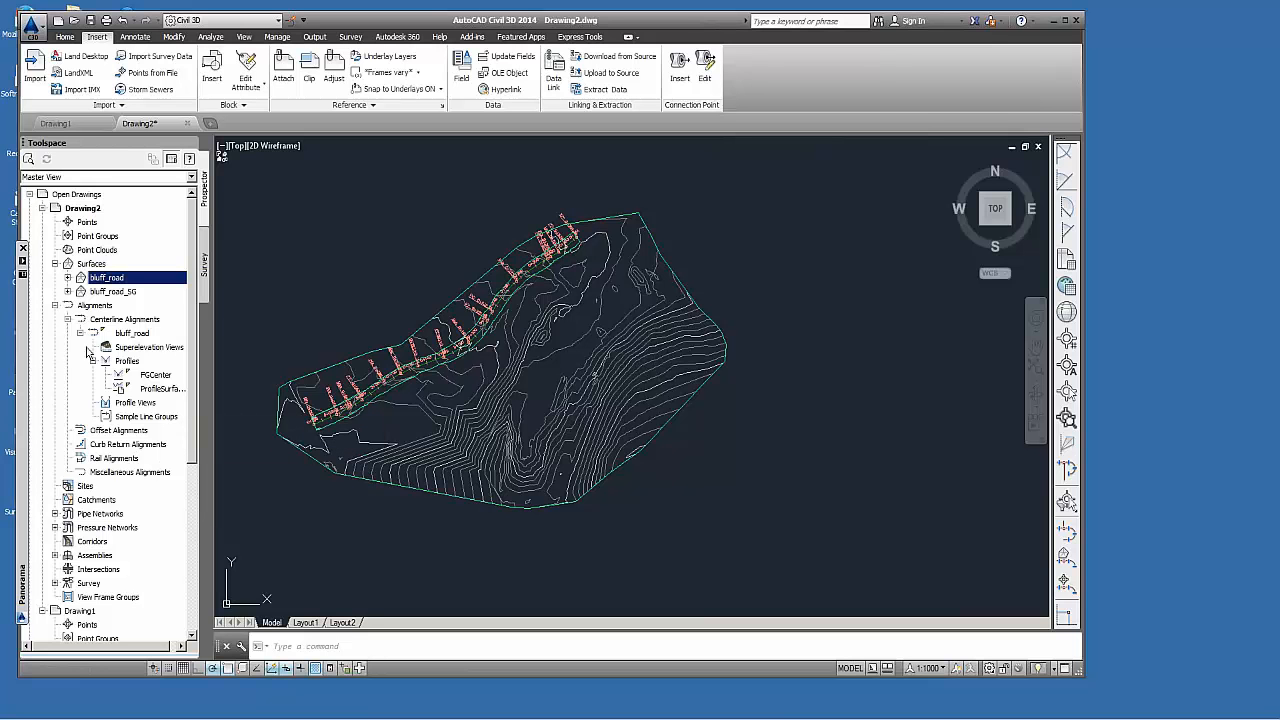
pyautogui.click(85, 543)
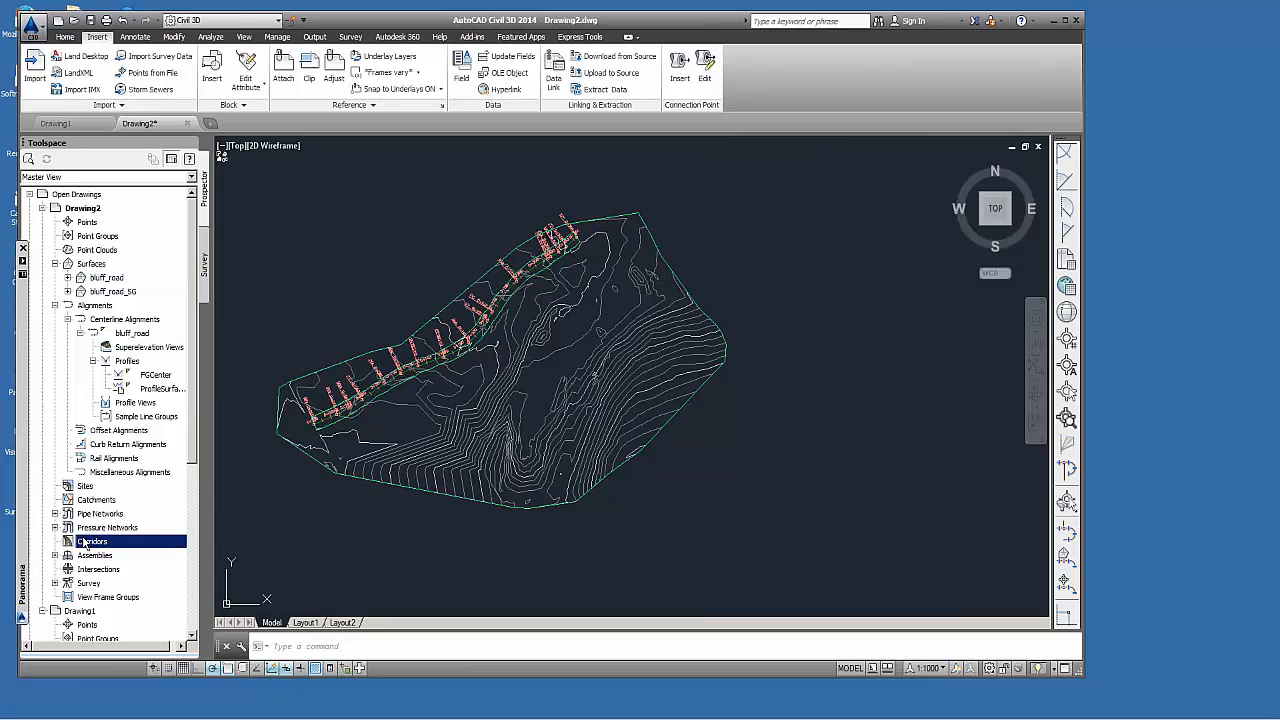
pyautogui.moveTo(434, 523); pyautogui.dragTo(398, 533, button='middle')
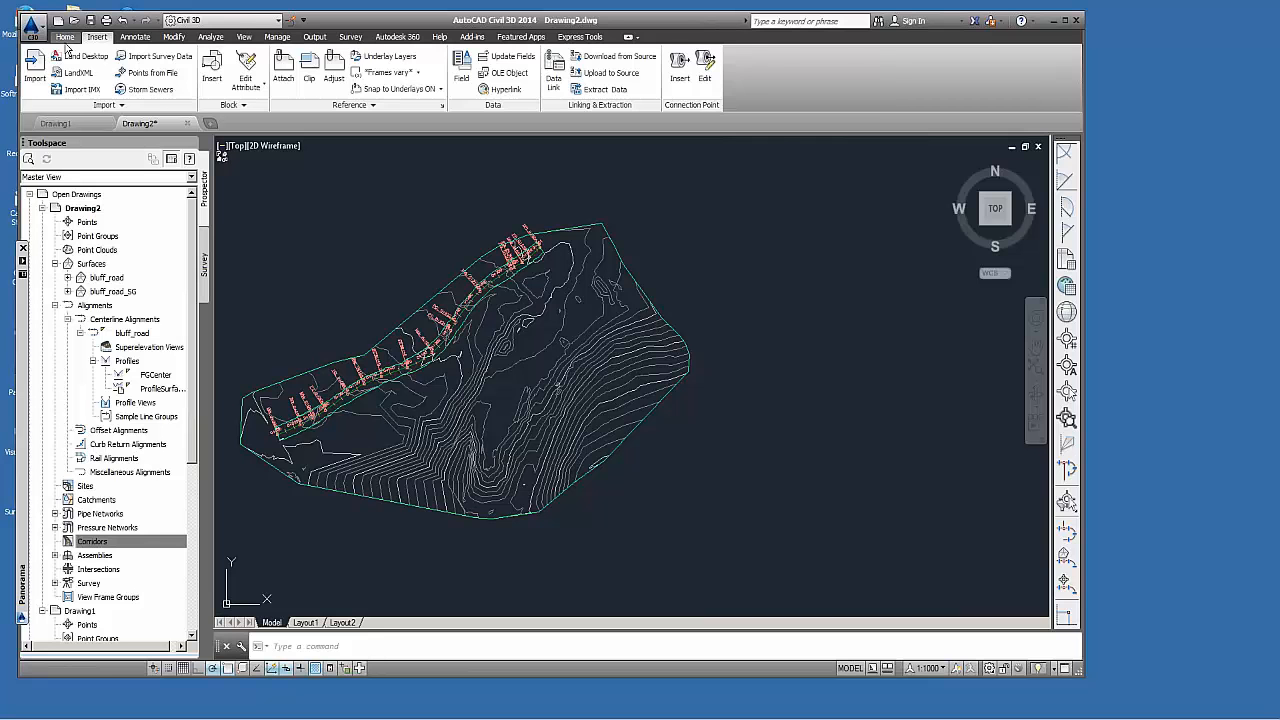
# Create a sample line group on the bluff_road alignment, sampling bluff_road, bluff_road_SG and the pressure network, with the Road Sample Line style.
pyautogui.click(64, 38)
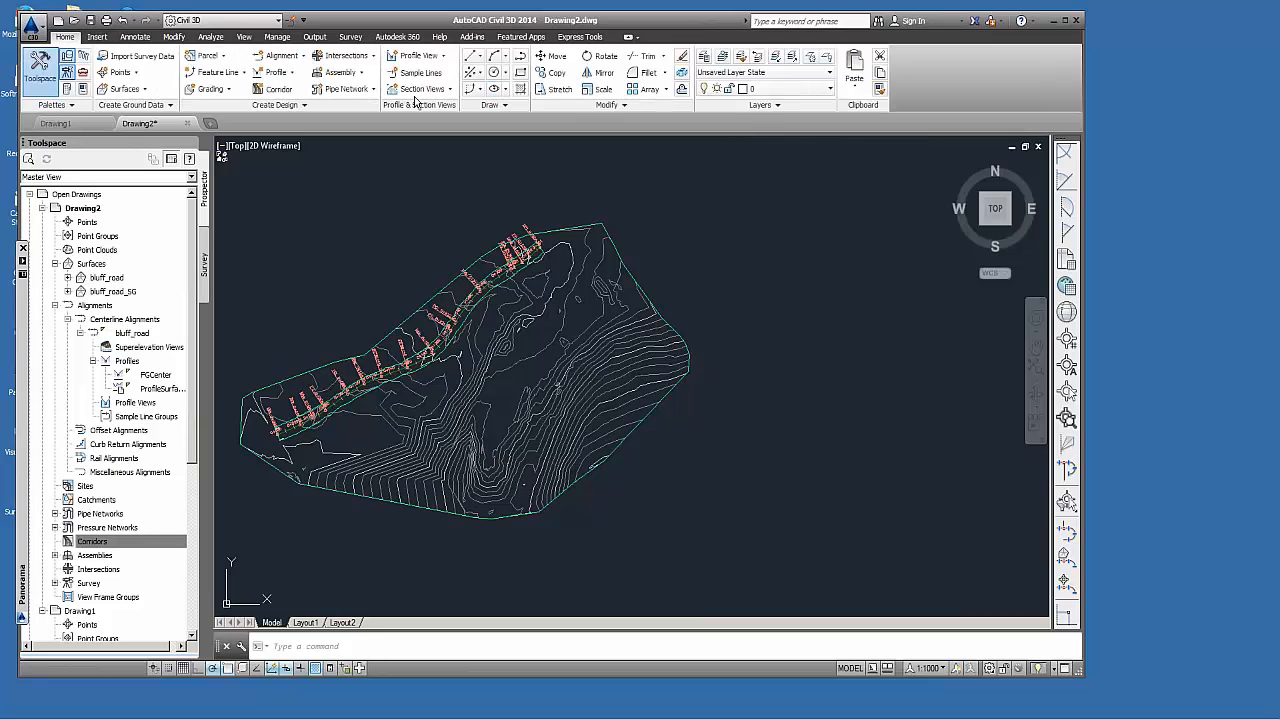
pyautogui.click(415, 79)
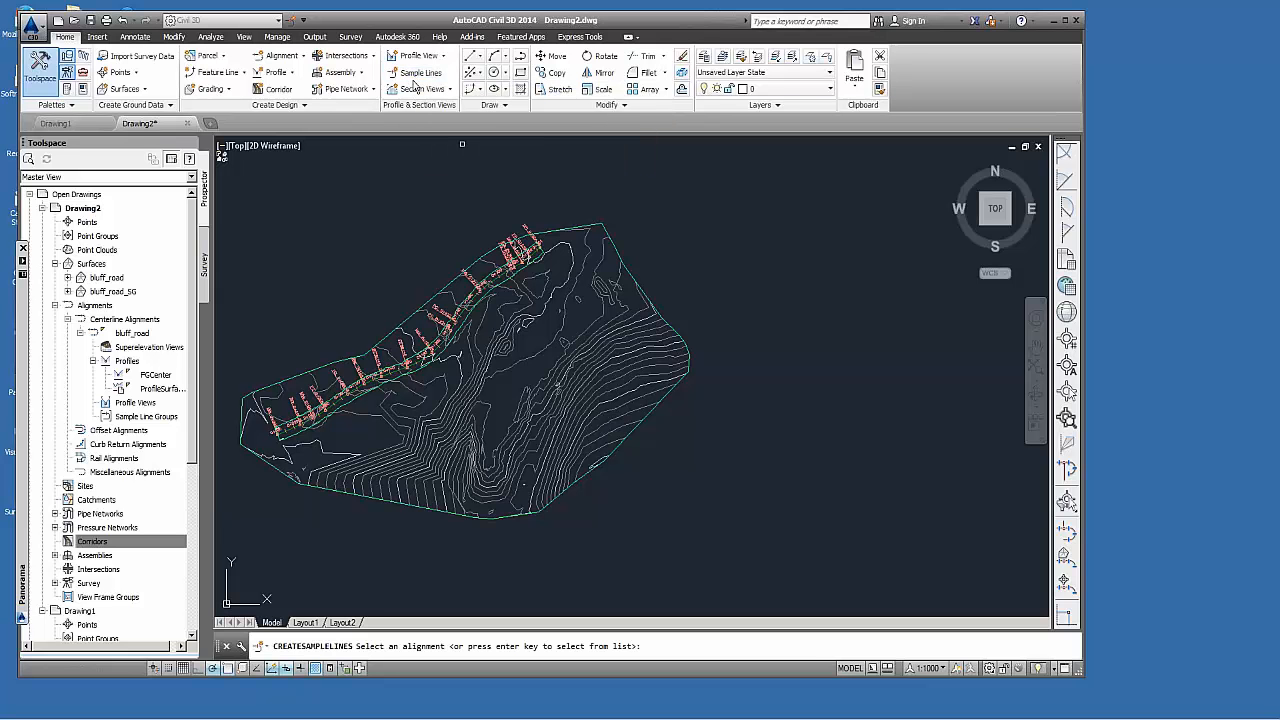
pyautogui.press('Return')
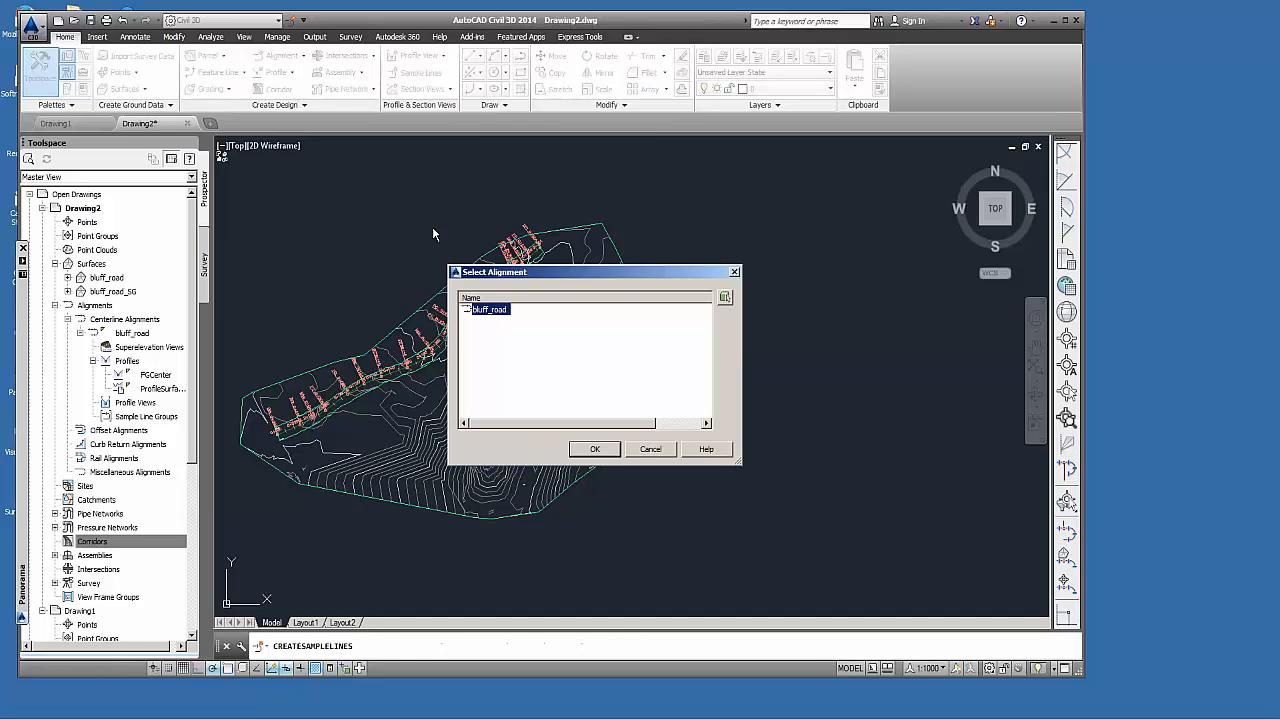
pyautogui.click(603, 451)
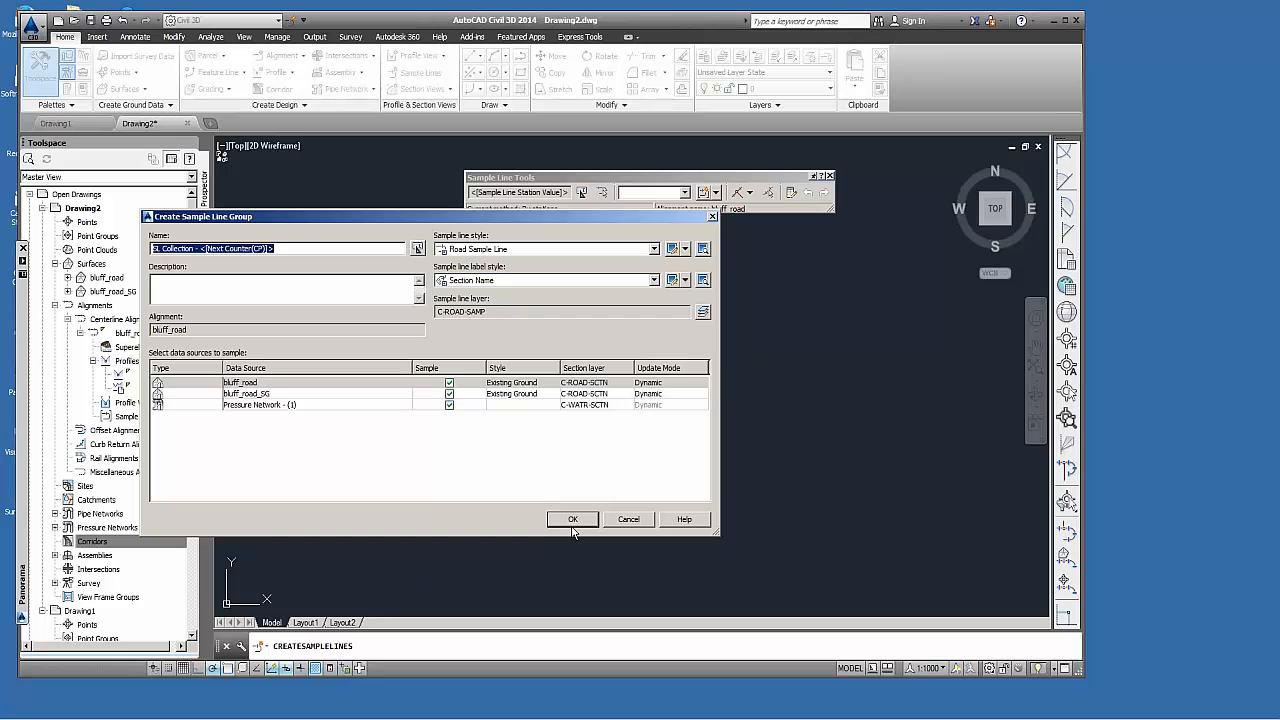
pyautogui.click(571, 527)
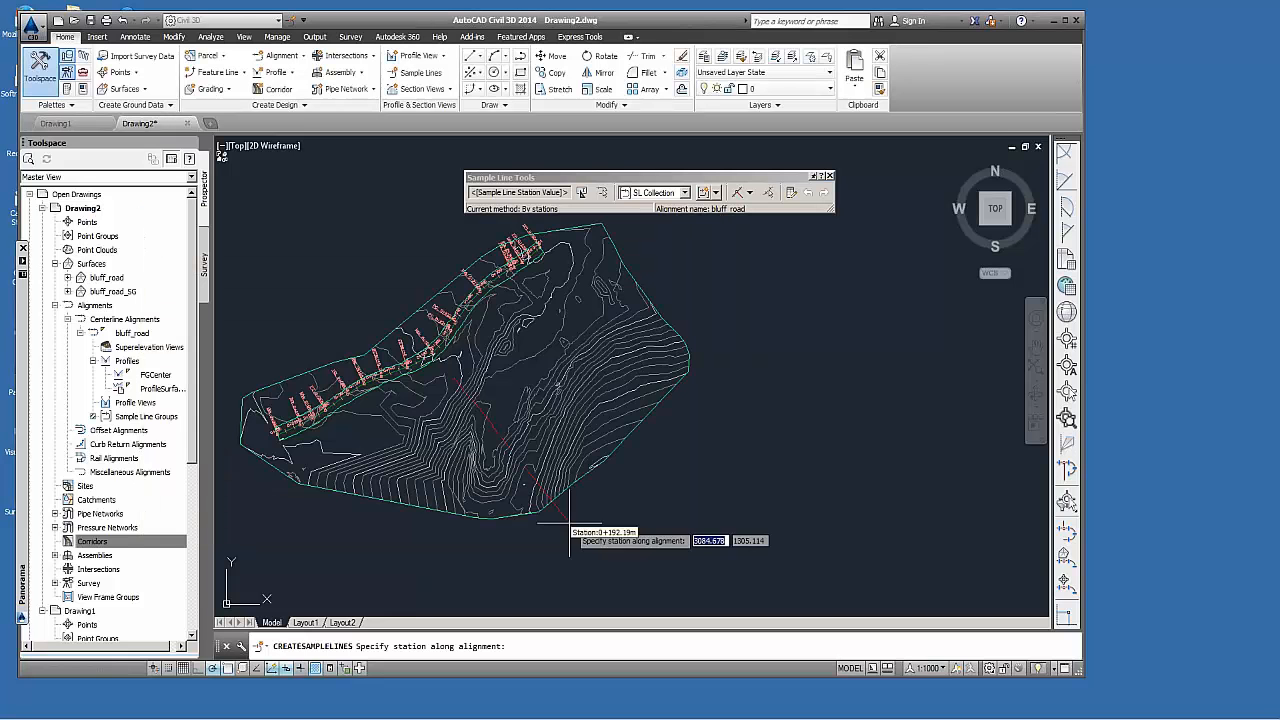
# Add sample lines by station range along the whole alignment, with 20 m left and right swath widths and 20 m sampling increments.
pyautogui.click(749, 192)
pyautogui.click(765, 211)
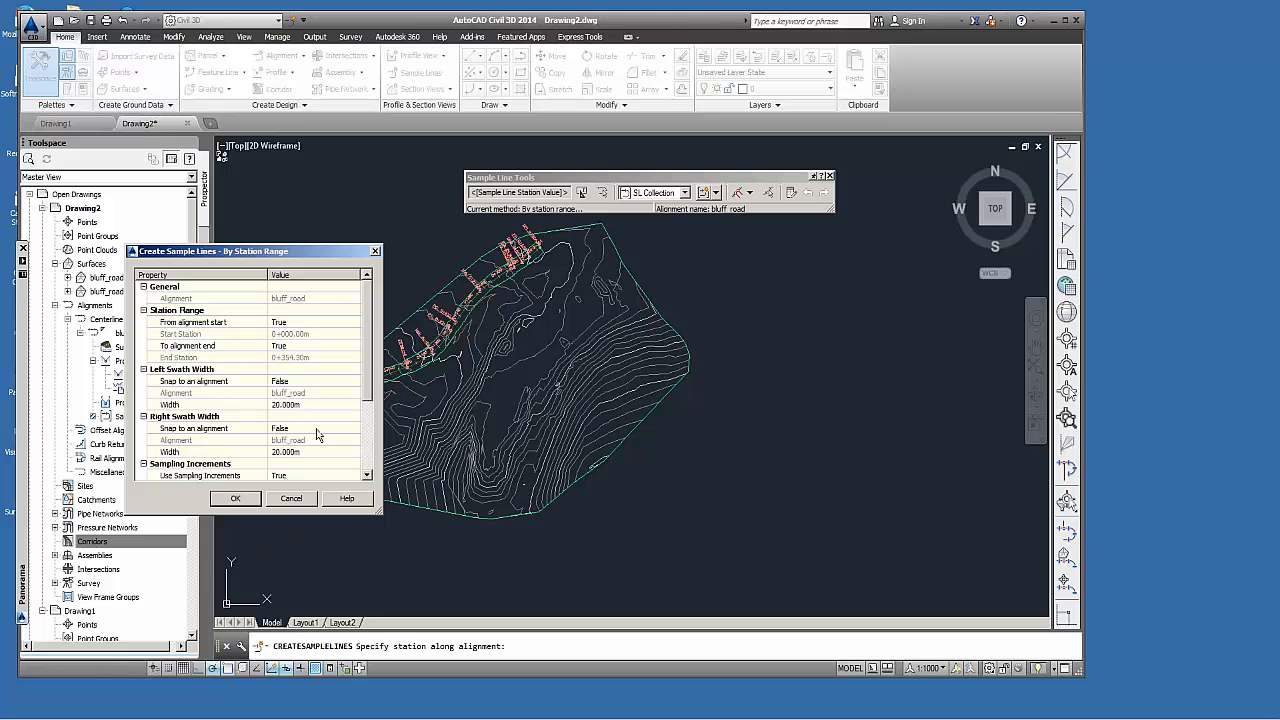
pyautogui.scroll(-2, 365, 352)
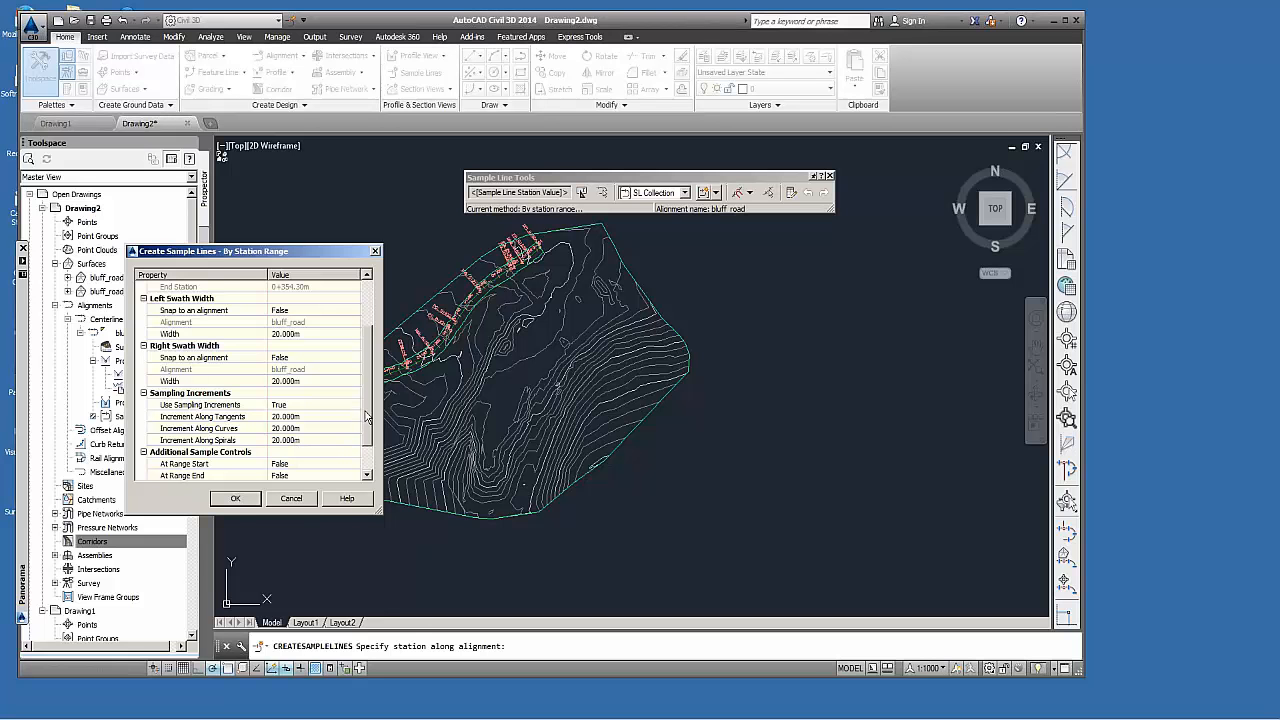
pyautogui.click(233, 501)
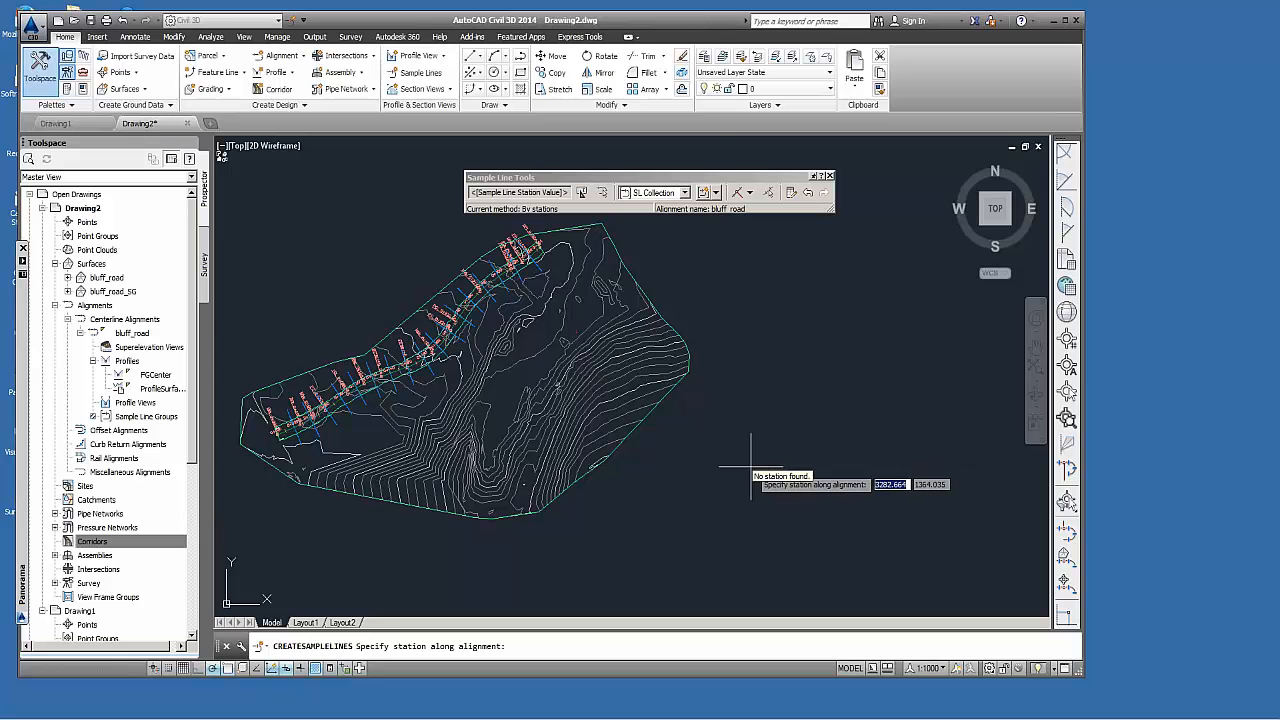
pyautogui.press('Return')
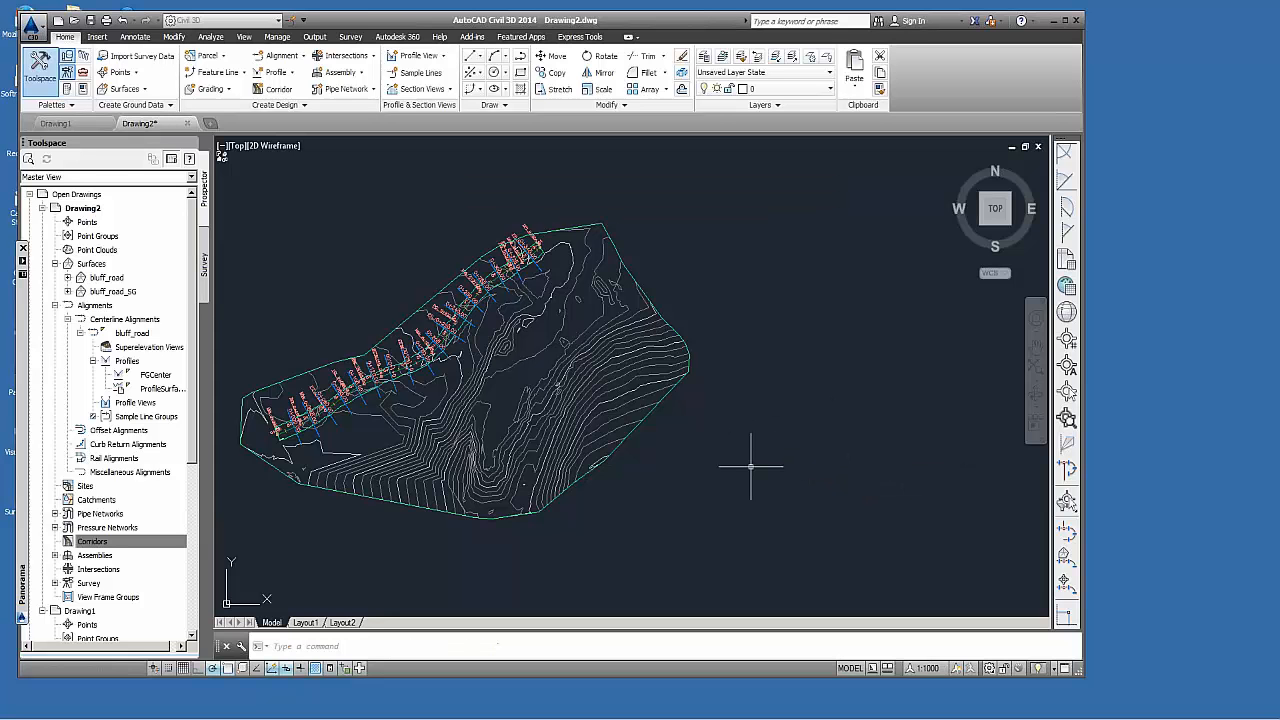
pyautogui.scroll(4, 377, 422)
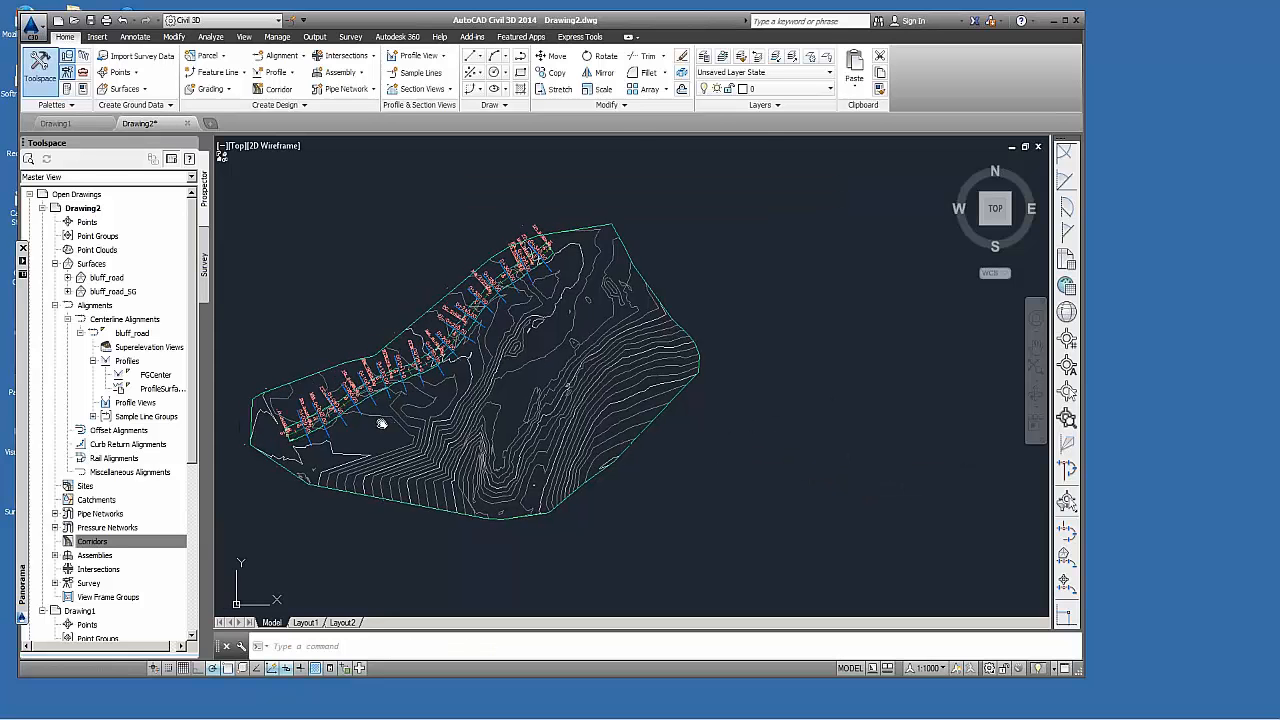
pyautogui.scroll(5, 306, 429)
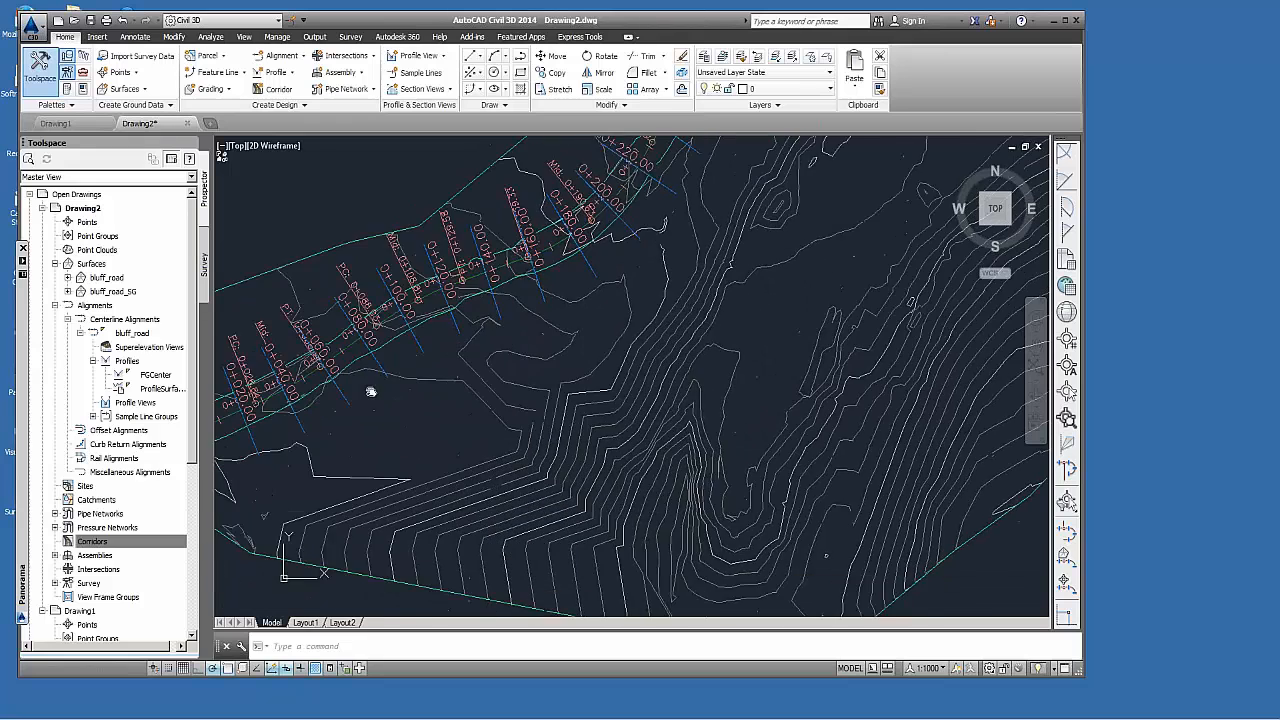
# Create multiple section views for bluff_road's SL Collection - 1 with the Road Section style, production placement and Basic plot style, beside the plan.
pyautogui.scroll(-8, 617, 277)
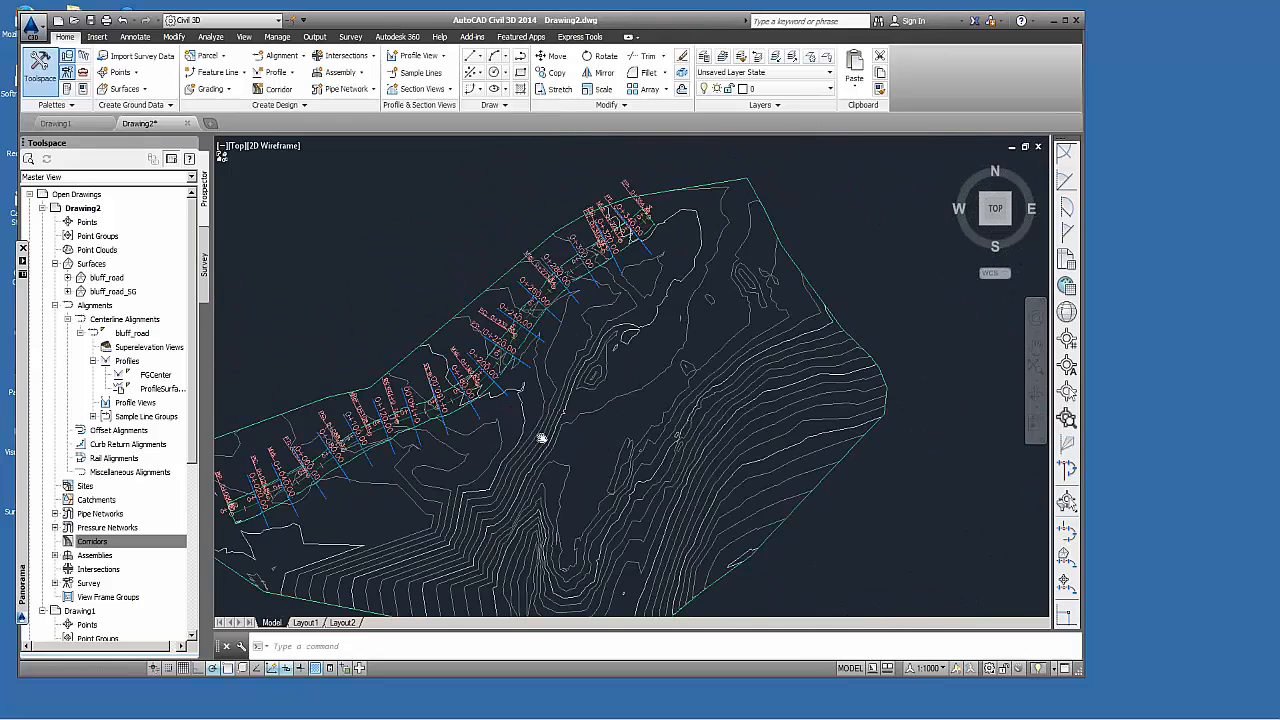
pyautogui.click(436, 91)
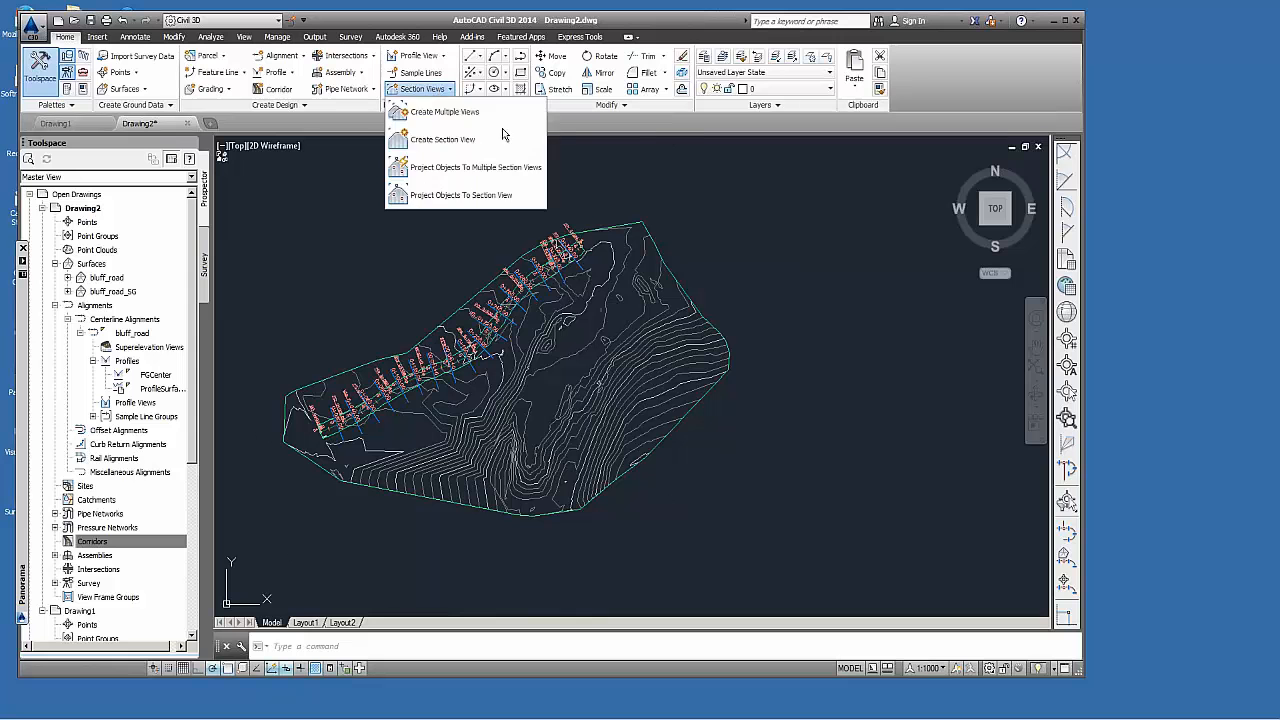
pyautogui.click(441, 112)
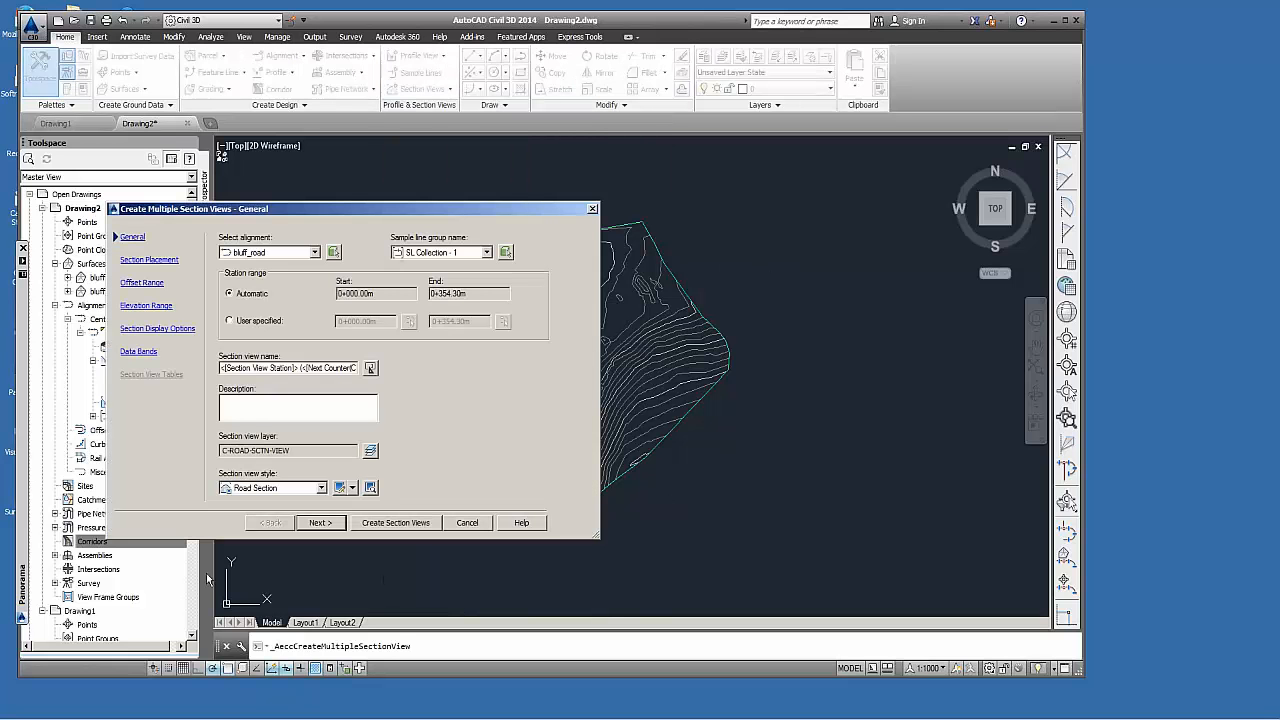
pyautogui.click(321, 523)
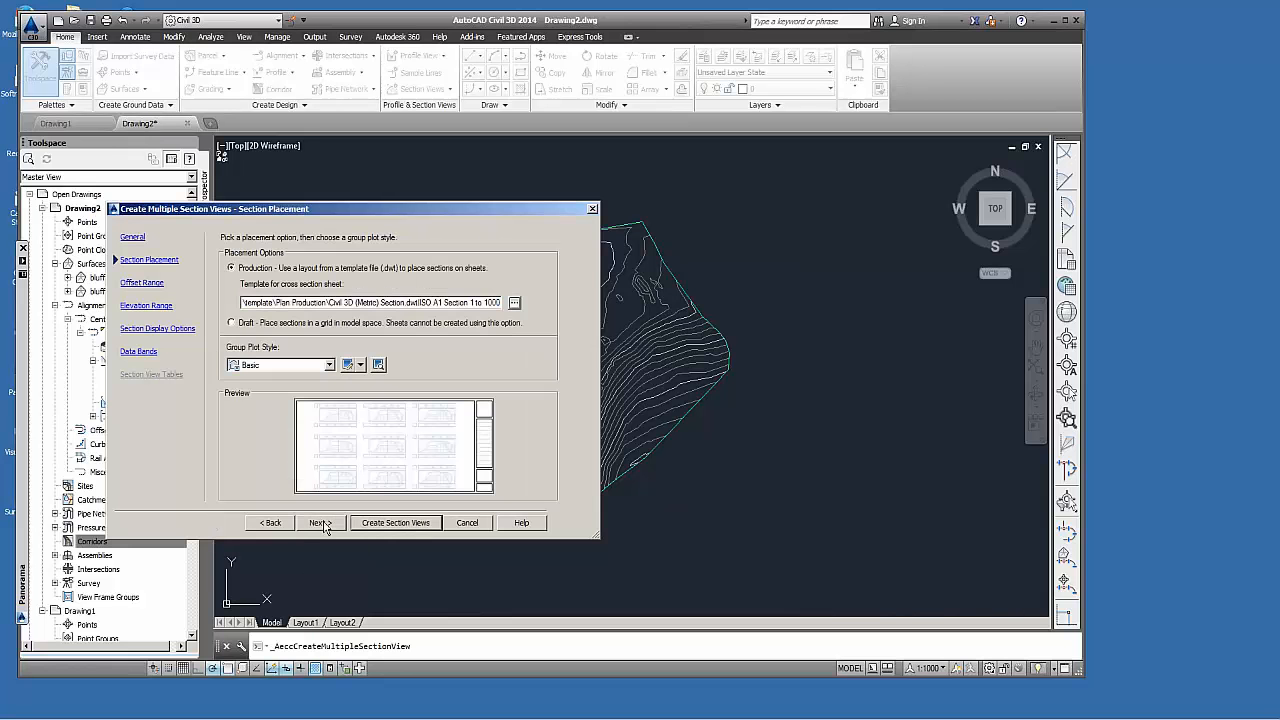
pyautogui.click(321, 523)
pyautogui.click(321, 523)
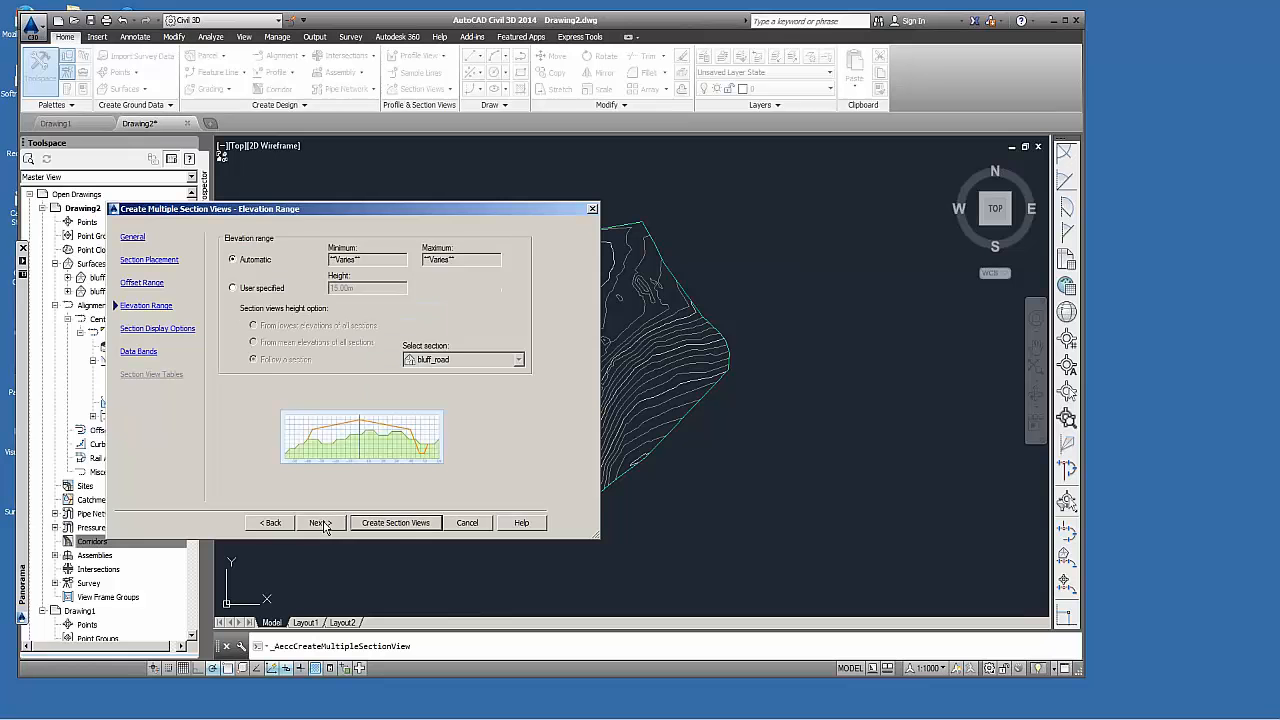
pyautogui.click(321, 523)
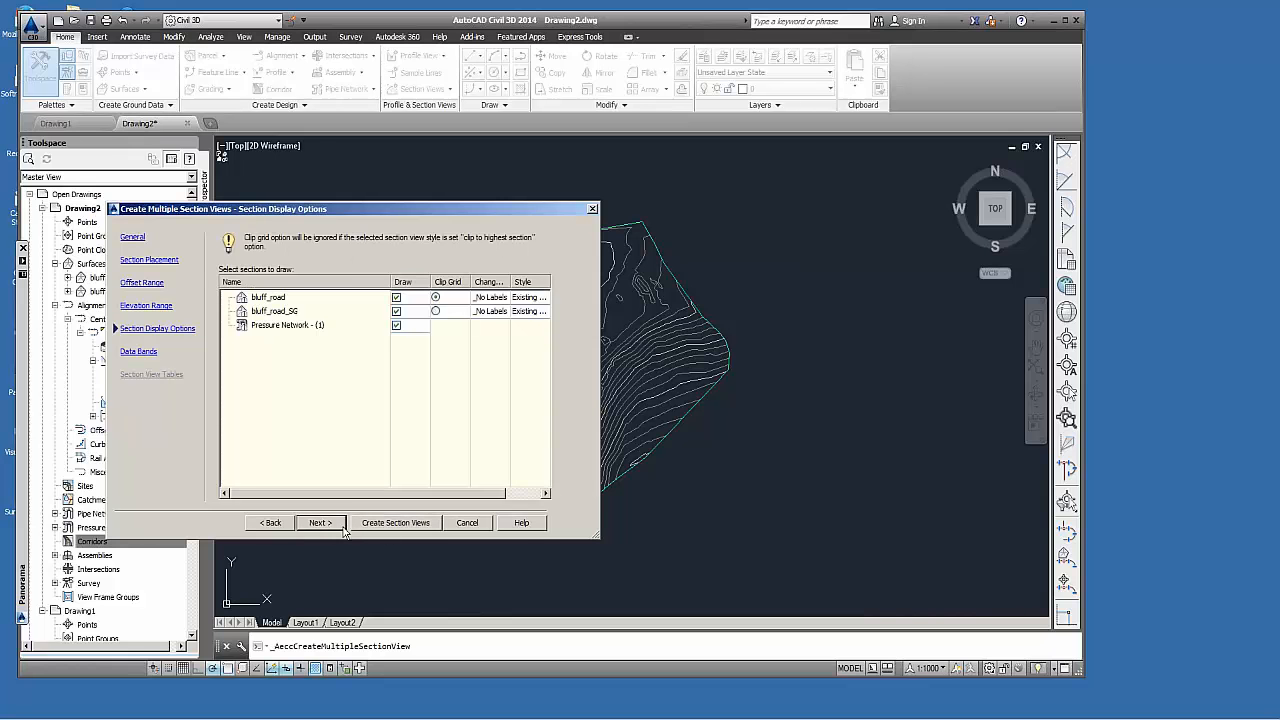
pyautogui.click(341, 528)
pyautogui.click(368, 527)
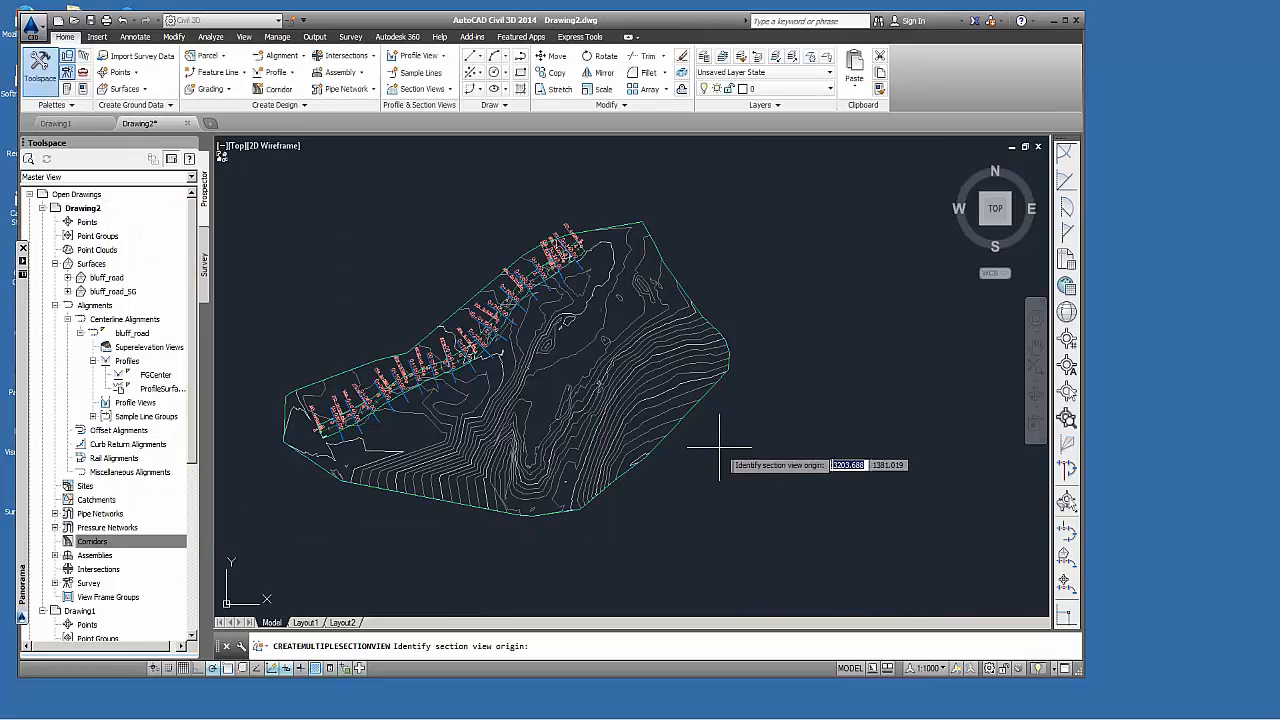
pyautogui.click(816, 420)
# Examine the section views, comparing the original ground and subgrade lines at station 0+060.00, and review the whole section sheet.
pyautogui.moveTo(851, 374); pyautogui.dragTo(824, 396, button='middle')
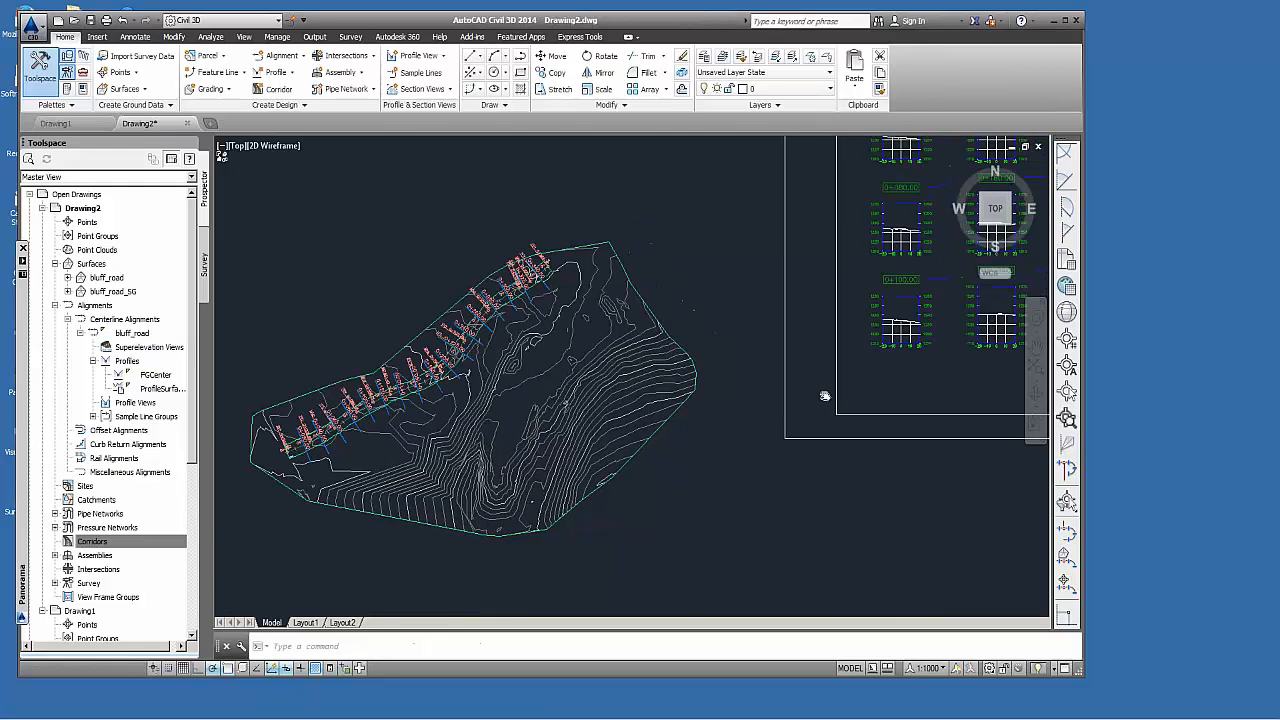
pyautogui.scroll(10, 824, 396)
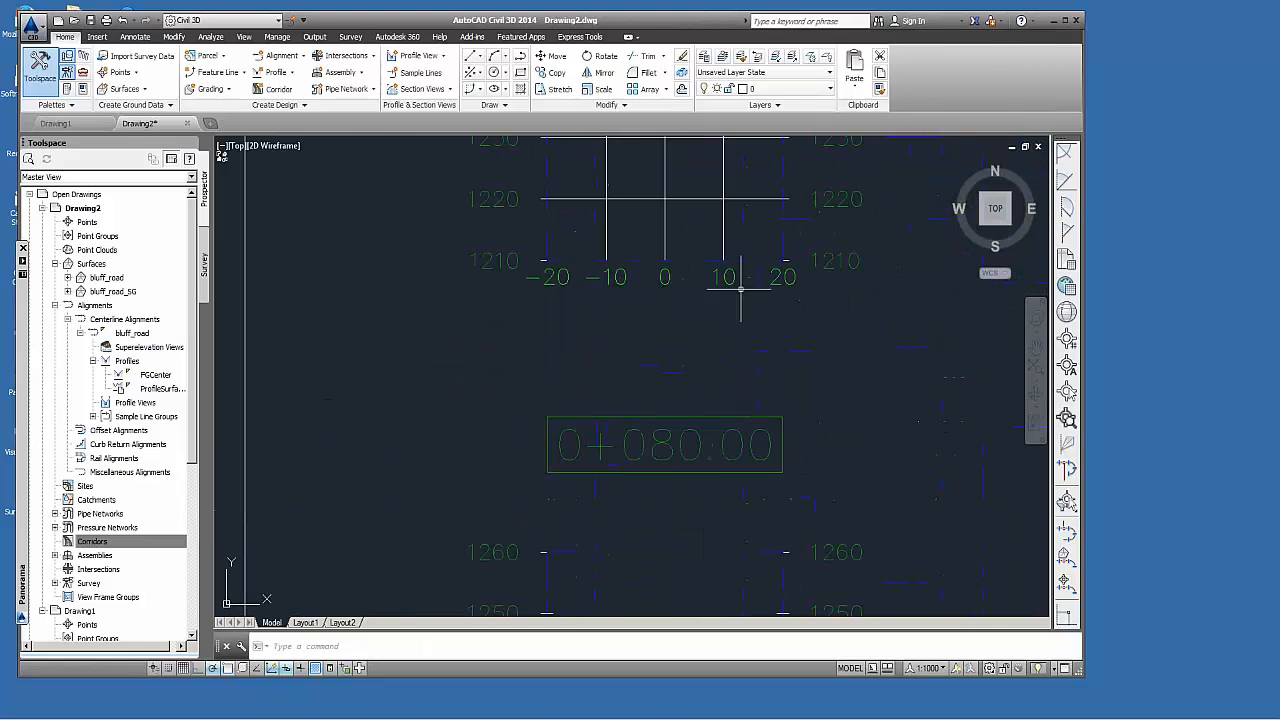
pyautogui.moveTo(744, 306); pyautogui.dragTo(726, 559, button='middle')
pyautogui.moveTo(704, 452)
pyautogui.mouseDown(button='middle')
pyautogui.moveTo(715, 529)
pyautogui.moveTo(697, 440)
pyautogui.mouseUp(button='middle')
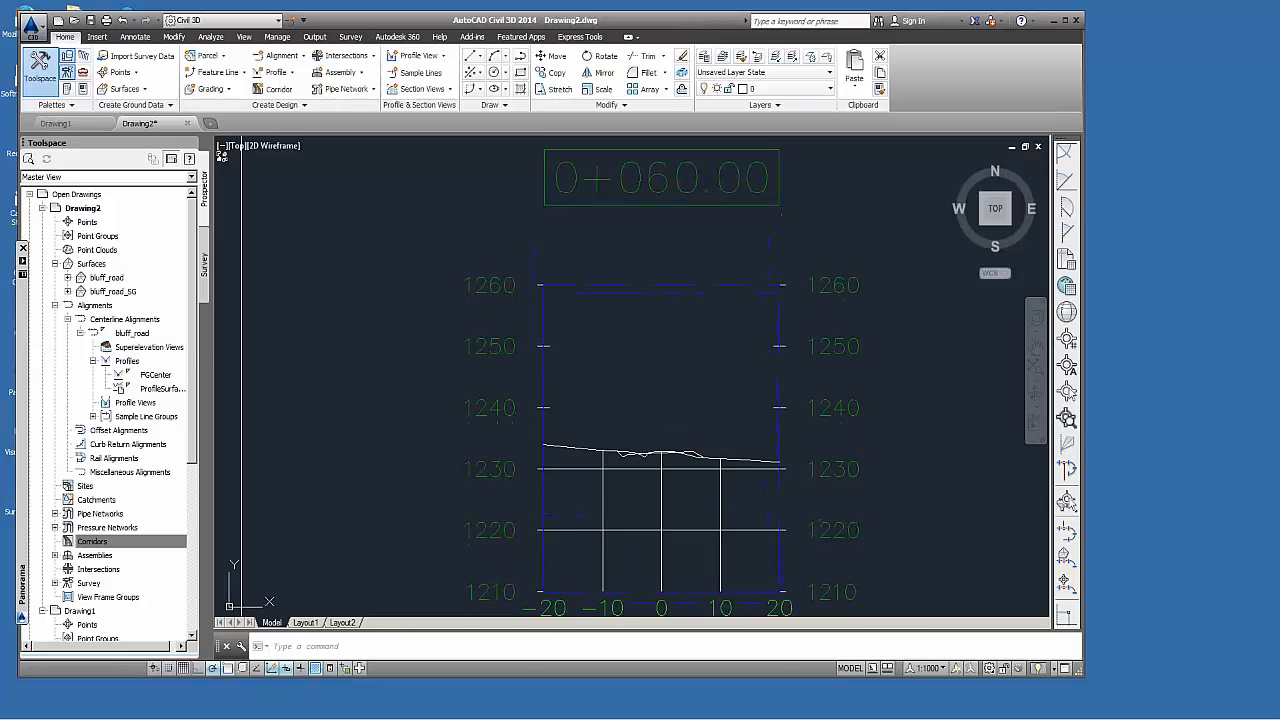
pyautogui.scroll(3, 699, 447)
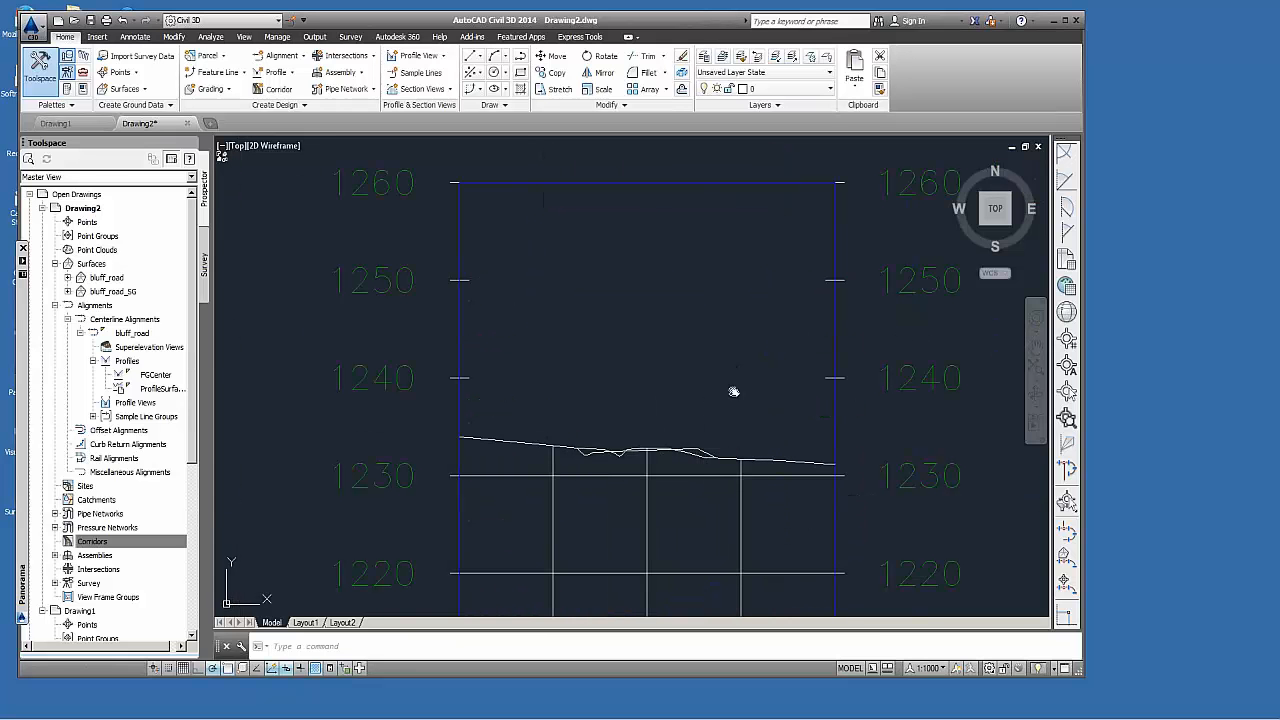
pyautogui.moveTo(733, 392); pyautogui.dragTo(693, 388, button='middle')
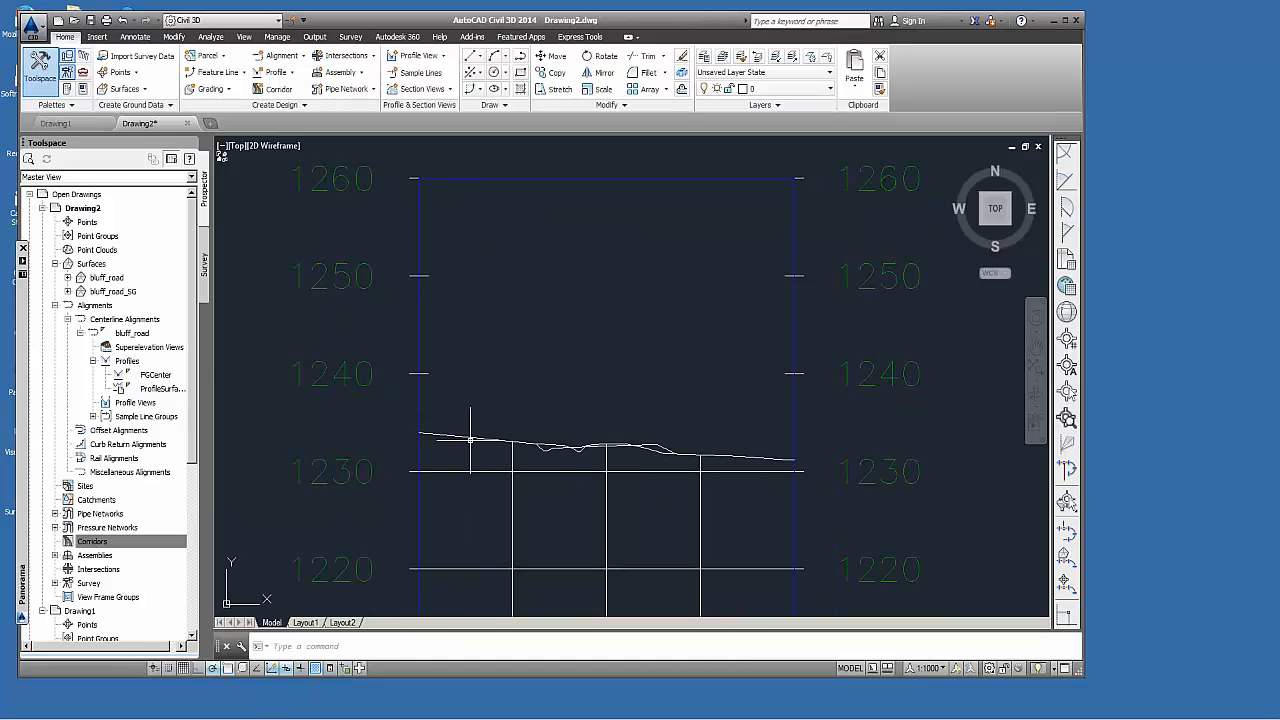
pyautogui.scroll(-4, 696, 290)
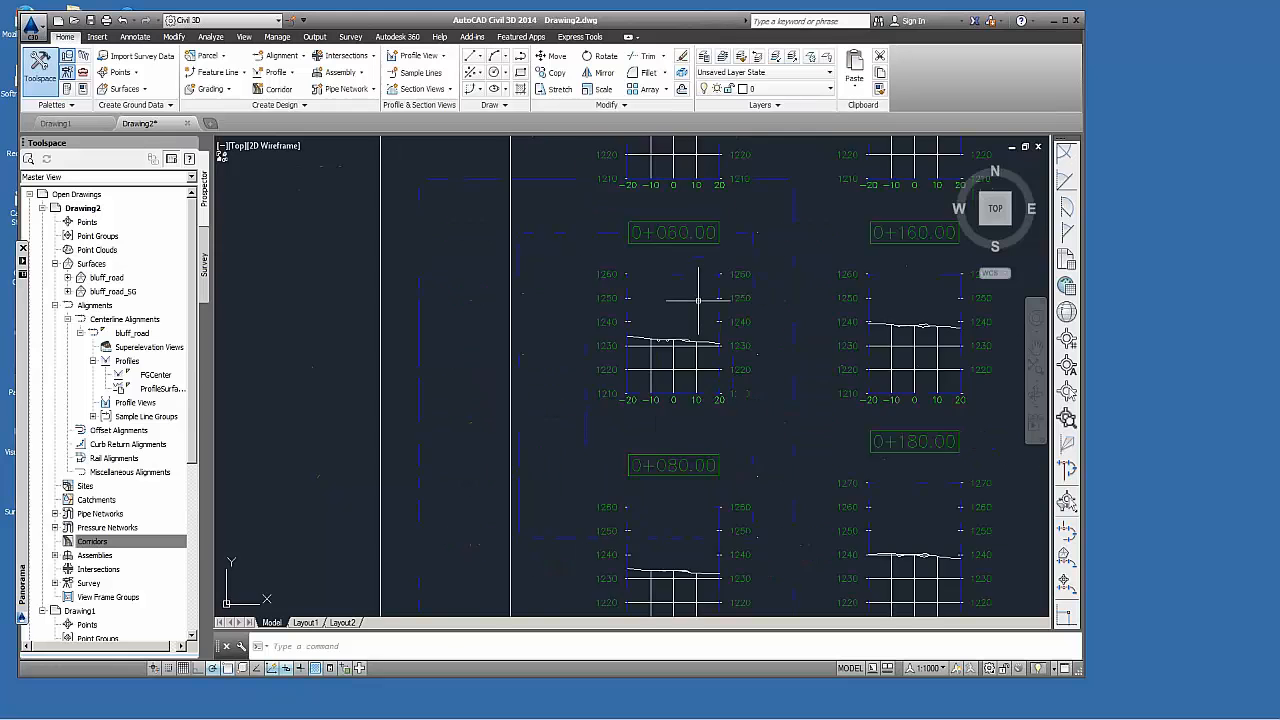
pyautogui.scroll(-5, 698, 298)
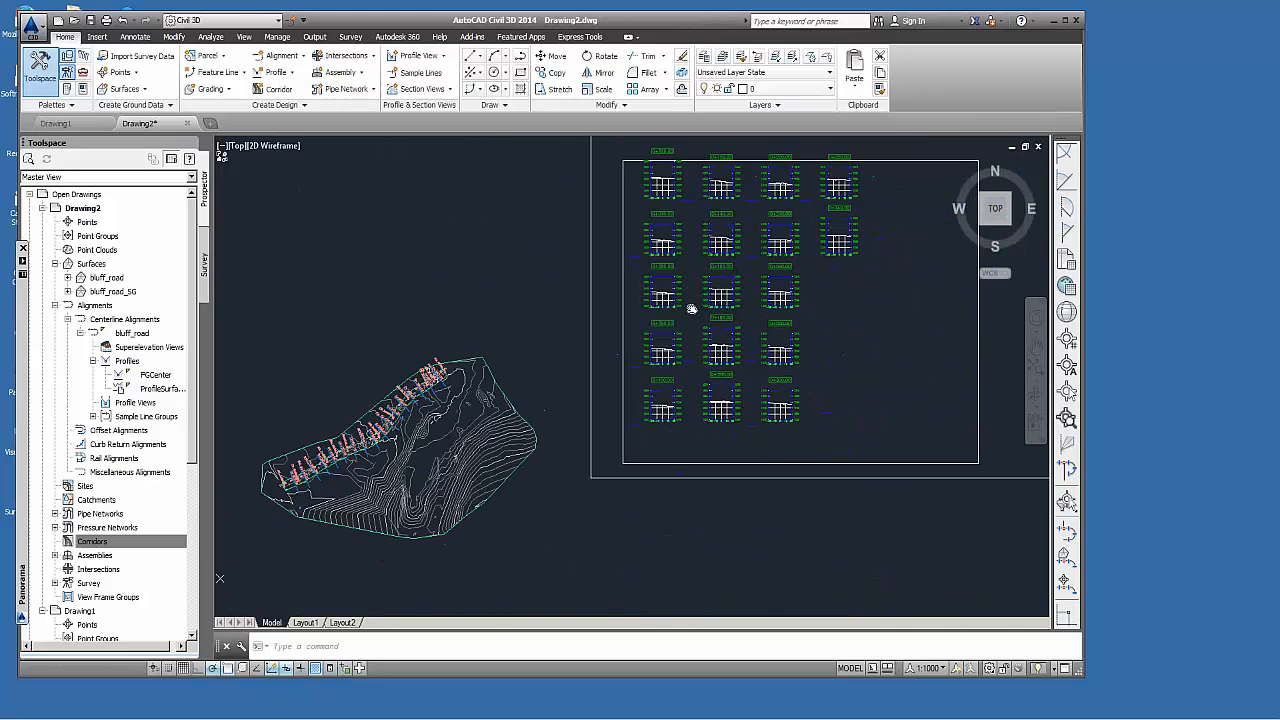
pyautogui.moveTo(691, 309)
pyautogui.mouseDown(button='middle')
pyautogui.moveTo(689, 343)
pyautogui.moveTo(706, 368)
pyautogui.mouseUp(button='middle')
# Create a profile view of bluff_road showing both profiles with the EG-FG Elevations and Stations band set, placed above the plan.
pyautogui.moveTo(454, 315)
pyautogui.mouseDown(button='middle')
pyautogui.moveTo(546, 300)
pyautogui.moveTo(474, 312)
pyautogui.moveTo(485, 327)
pyautogui.moveTo(523, 288)
pyautogui.mouseUp(button='middle')
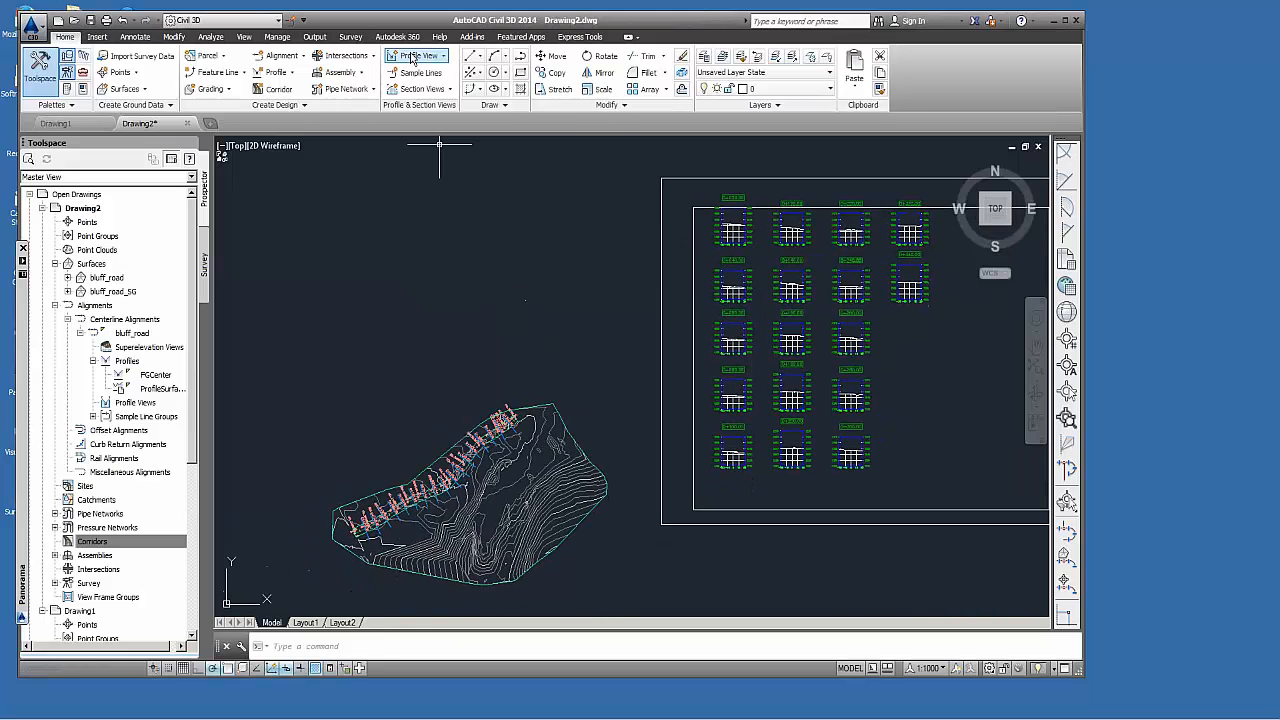
pyautogui.click(413, 56)
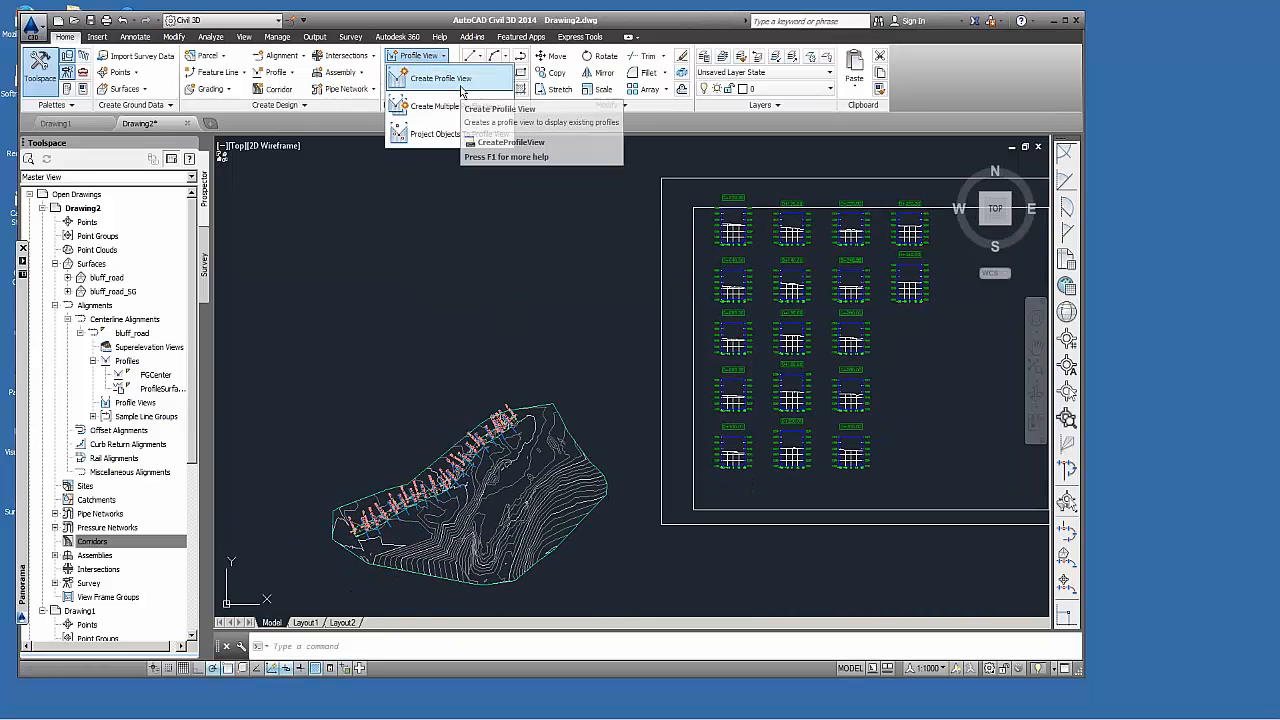
pyautogui.click(455, 79)
pyautogui.click(773, 515)
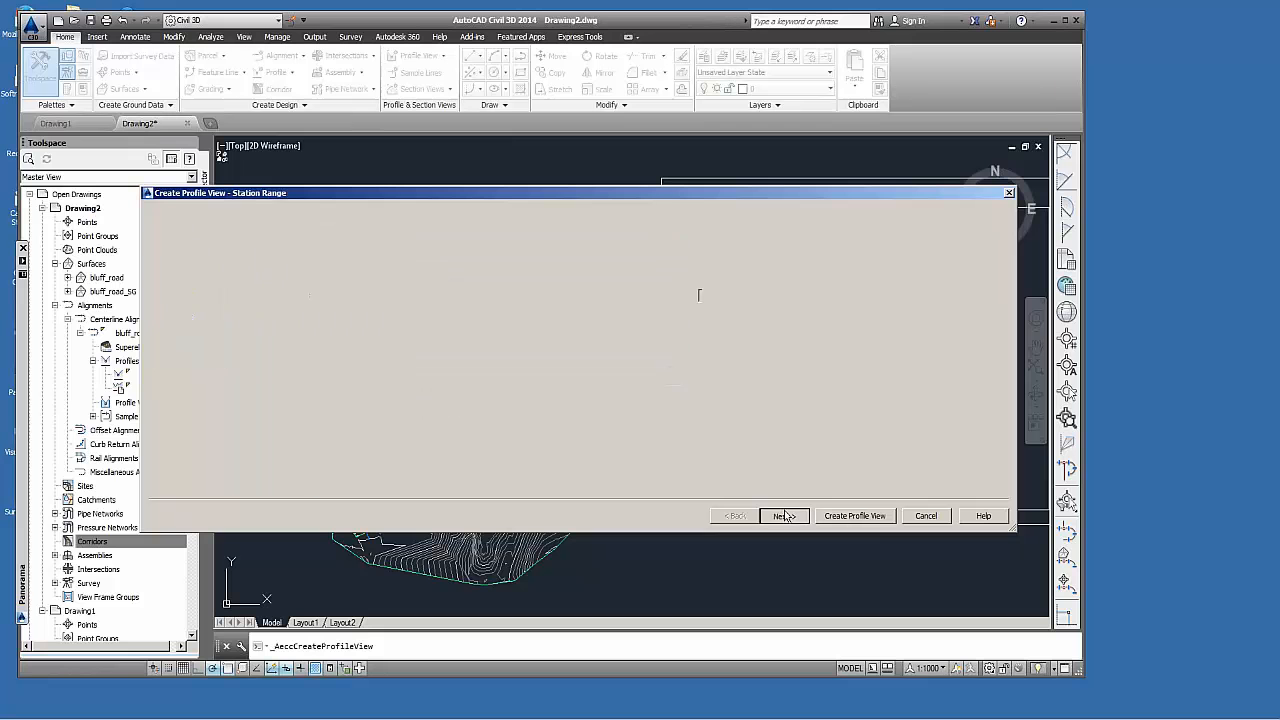
pyautogui.click(783, 517)
pyautogui.click(786, 519)
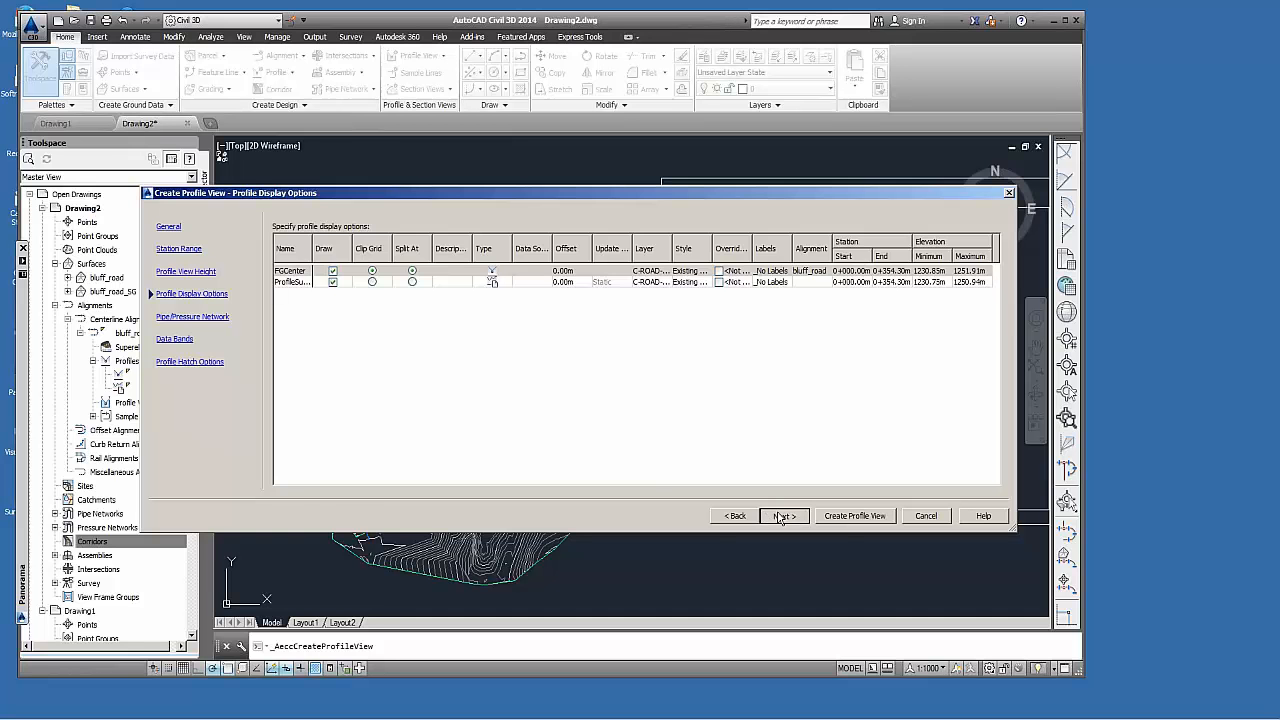
pyautogui.click(780, 517)
pyautogui.click(780, 517)
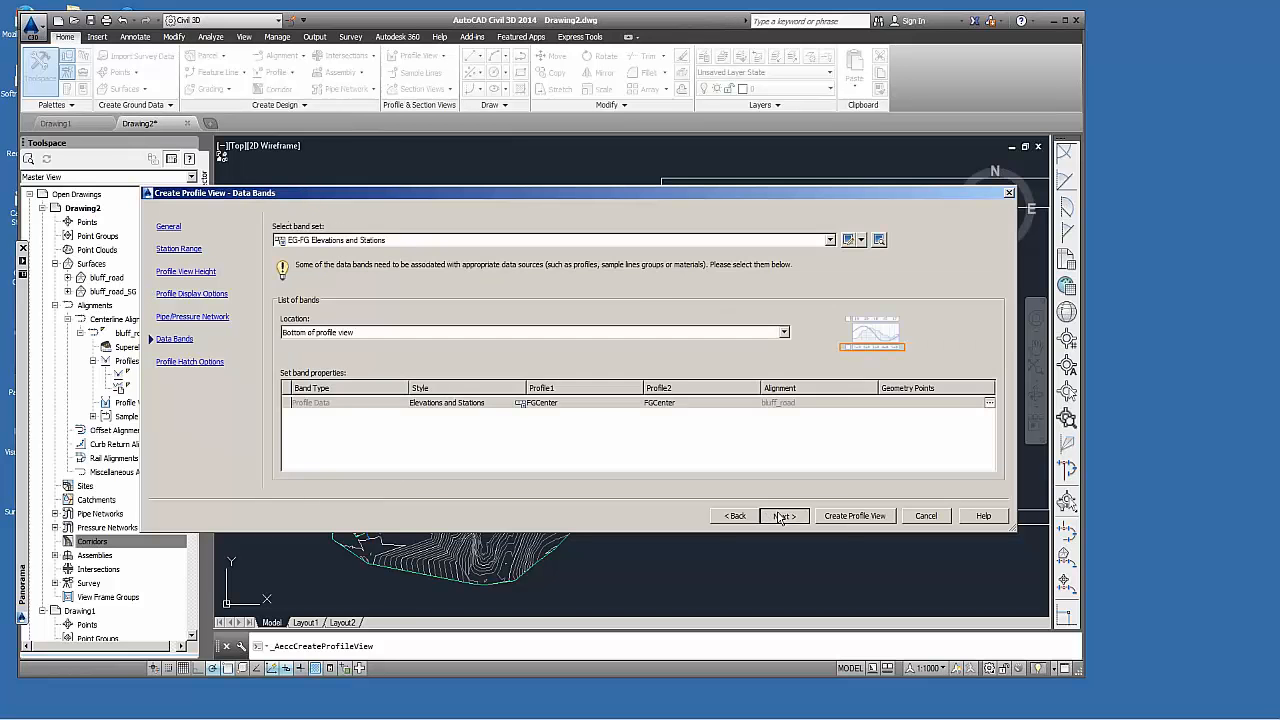
pyautogui.click(795, 518)
pyautogui.click(852, 516)
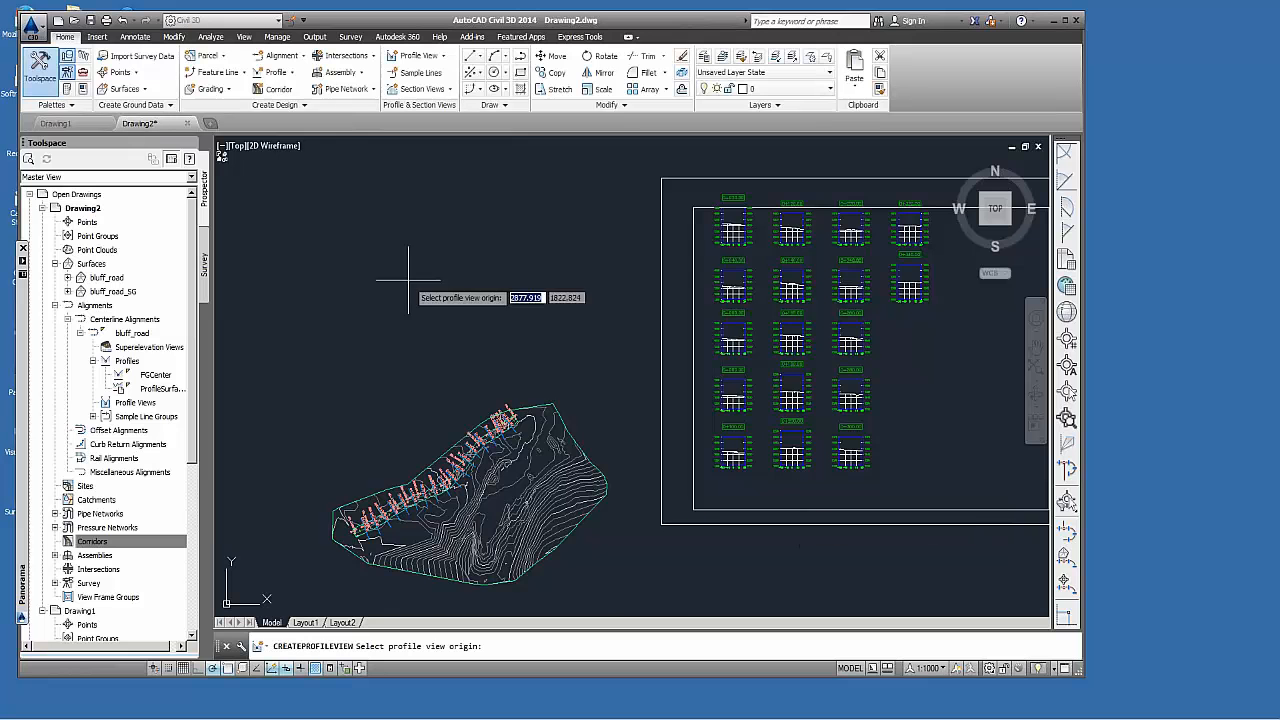
pyautogui.moveTo(312, 233)
pyautogui.mouseDown(button='middle')
pyautogui.moveTo(520, 323)
pyautogui.moveTo(508, 303)
pyautogui.moveTo(454, 332)
pyautogui.moveTo(472, 345)
pyautogui.mouseUp(button='middle')
pyautogui.click(370, 310)
# Enlarge and reposition the program window so the profile view, plan and section sheet can be viewed together.
pyautogui.scroll(2, 467, 304)
pyautogui.scroll(-2, 649, 335)
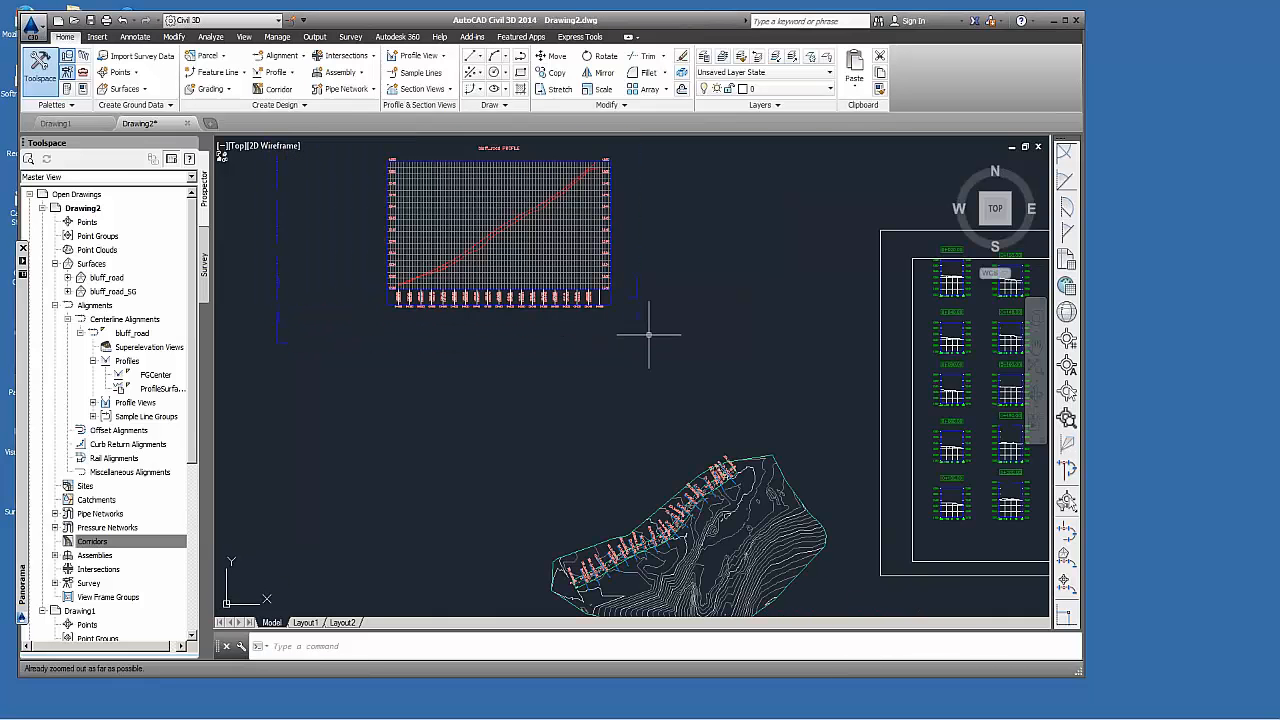
pyautogui.moveTo(649, 335)
pyautogui.mouseDown(button='middle')
pyautogui.moveTo(577, 337)
pyautogui.moveTo(597, 331)
pyautogui.mouseUp(button='middle')
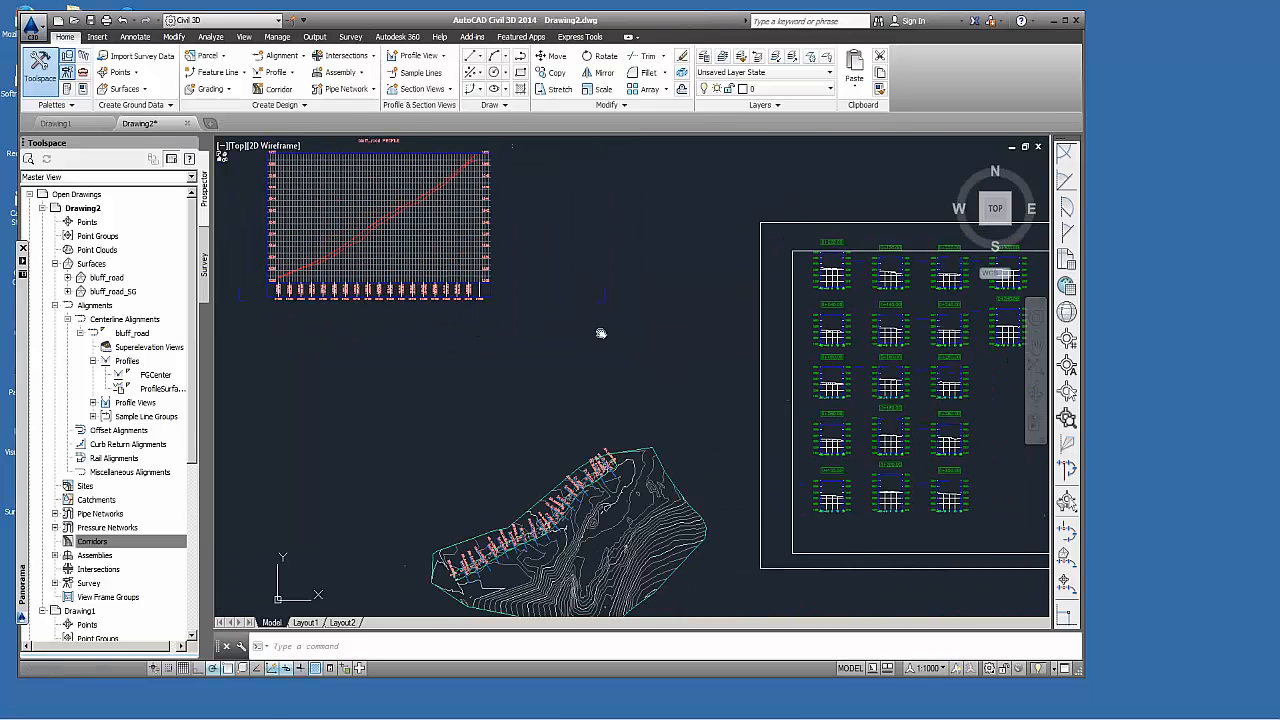
pyautogui.moveTo(1081, 680); pyautogui.dragTo(1092, 716)
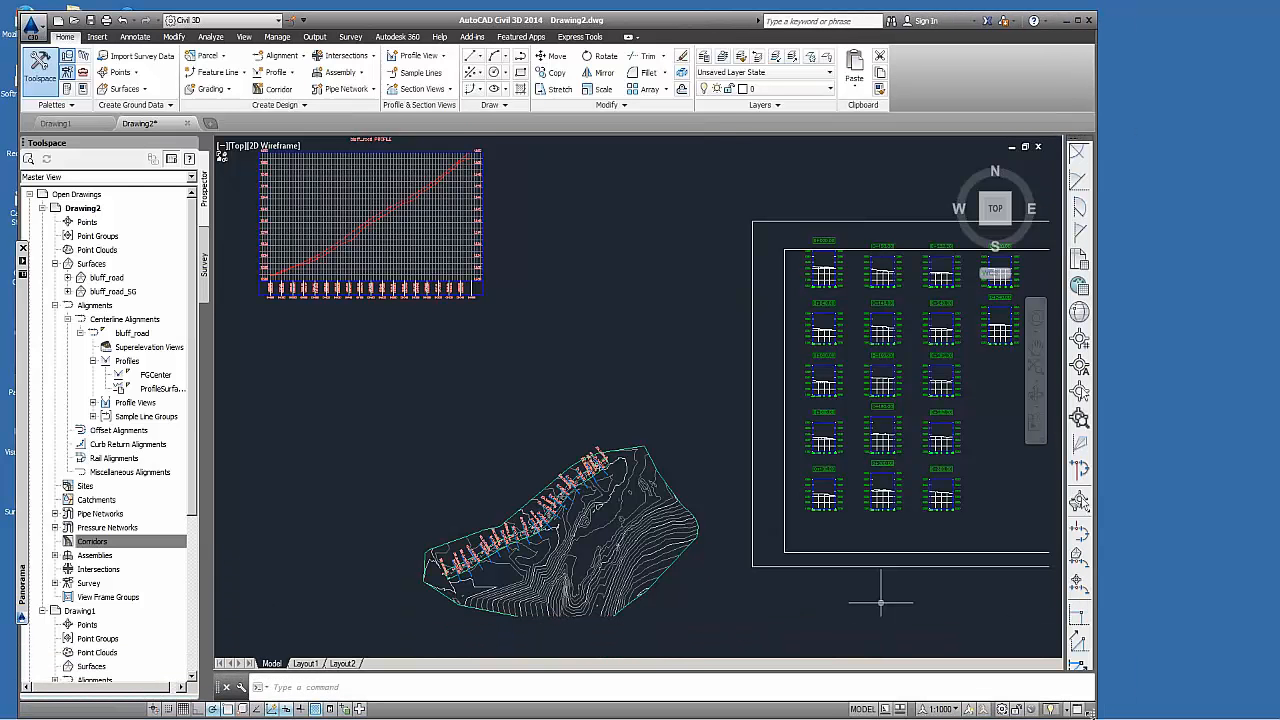
pyautogui.moveTo(650, 30); pyautogui.dragTo(622, 22)
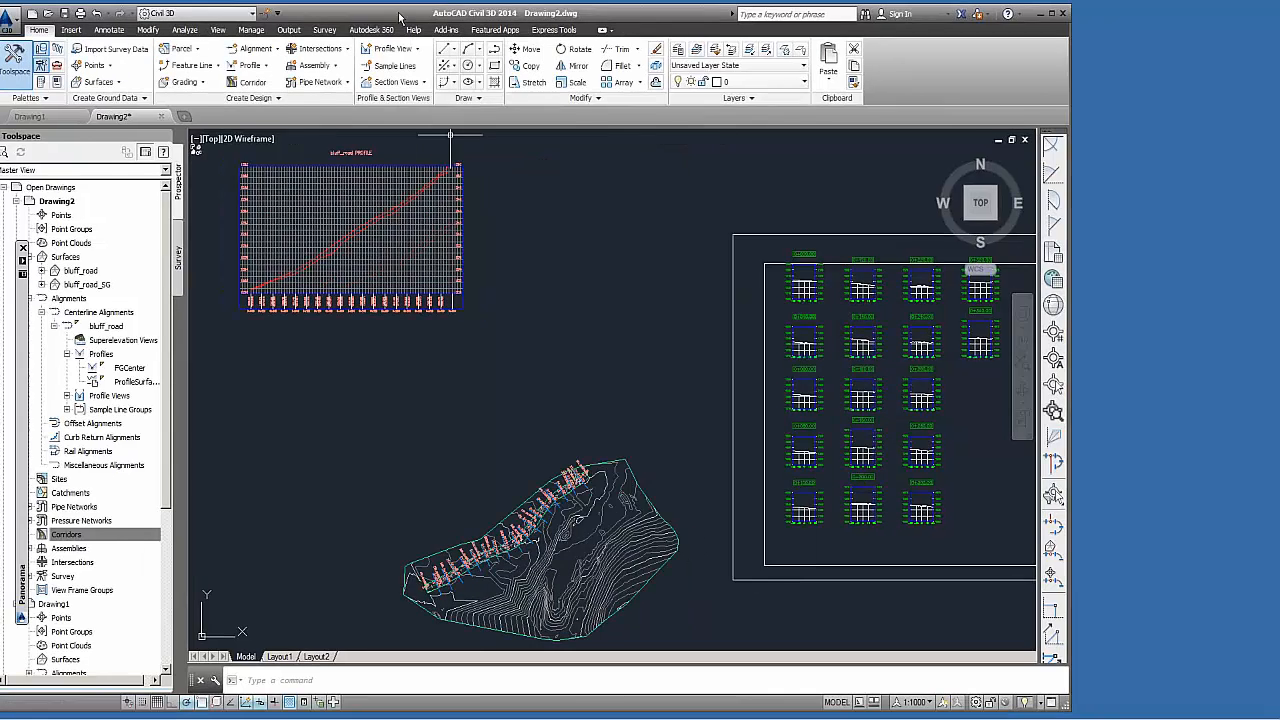
pyautogui.moveTo(399, 17); pyautogui.dragTo(438, 14)
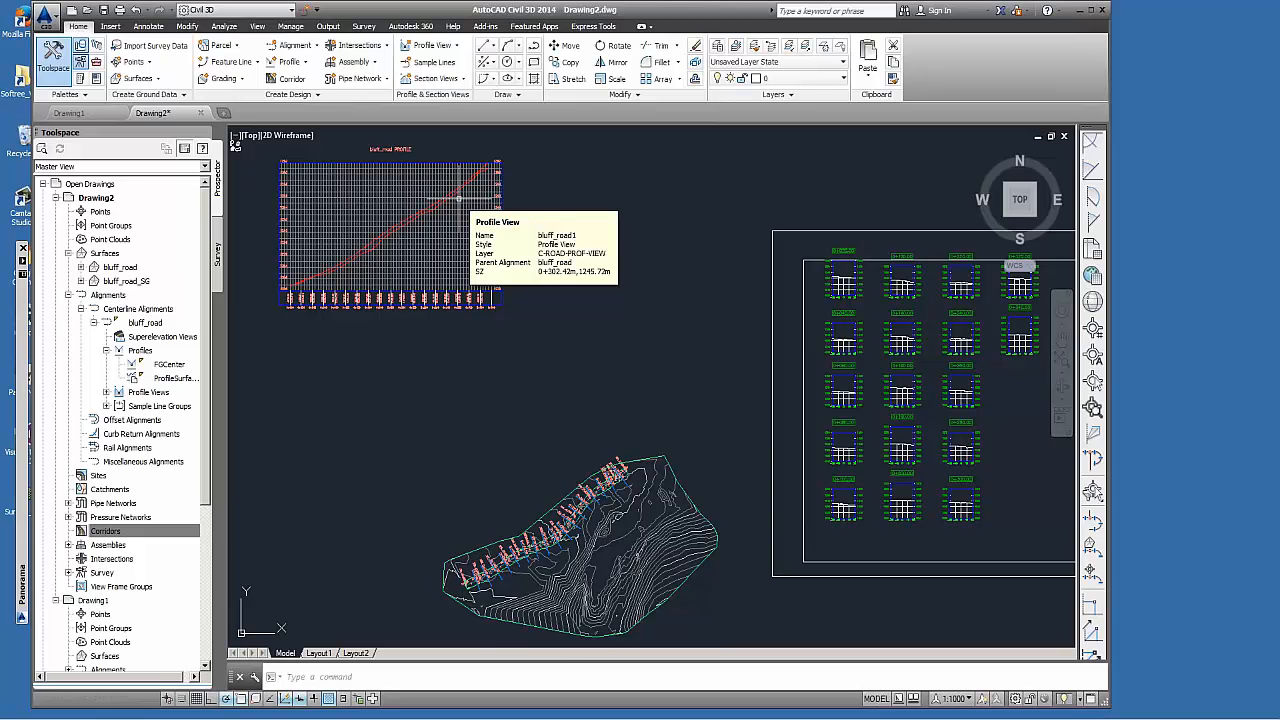
# Check Drawing2's Corridors collection and expand its Assemblies collection to see what they contain.
pyautogui.click(95, 533)
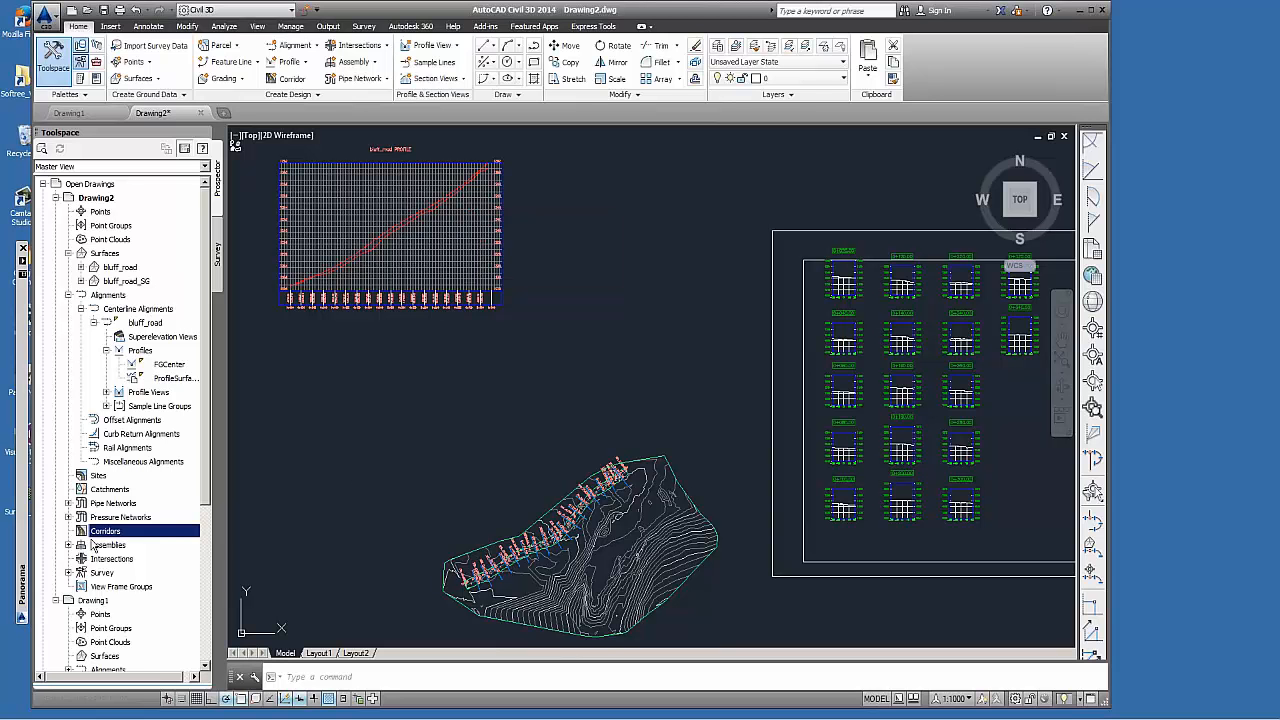
pyautogui.rightClick(101, 534)
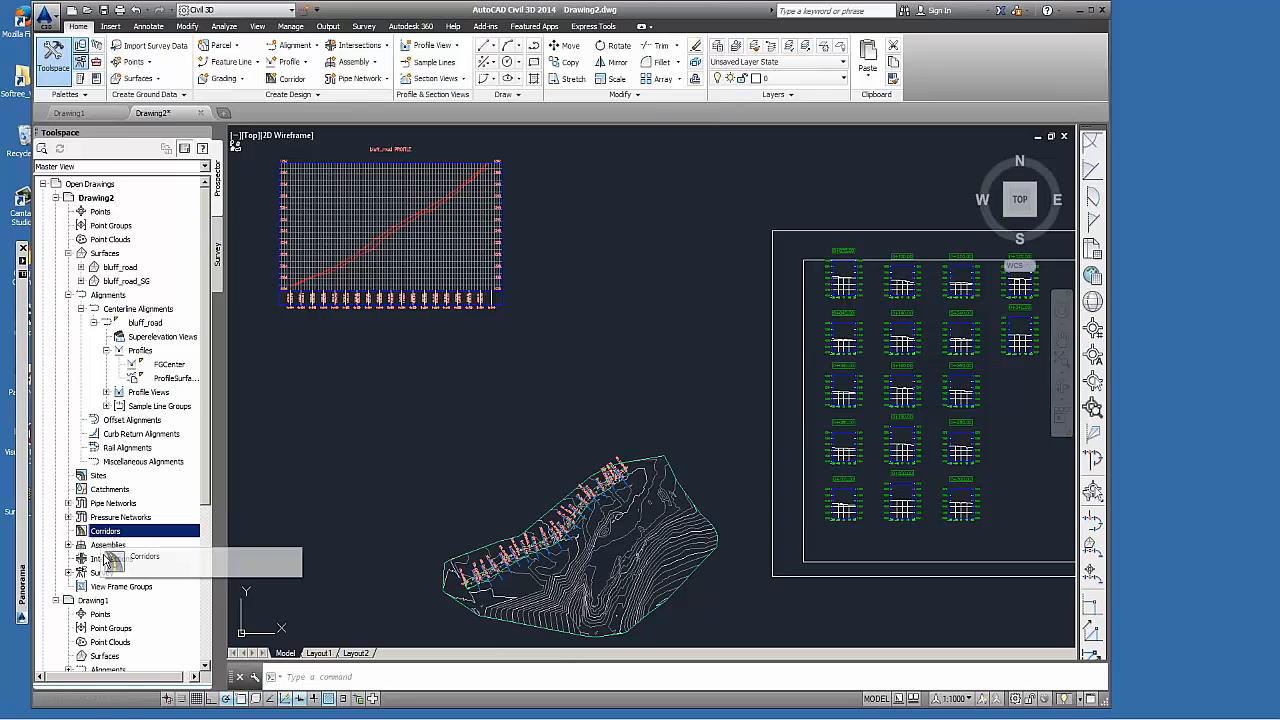
pyautogui.click(77, 547)
pyautogui.click(69, 545)
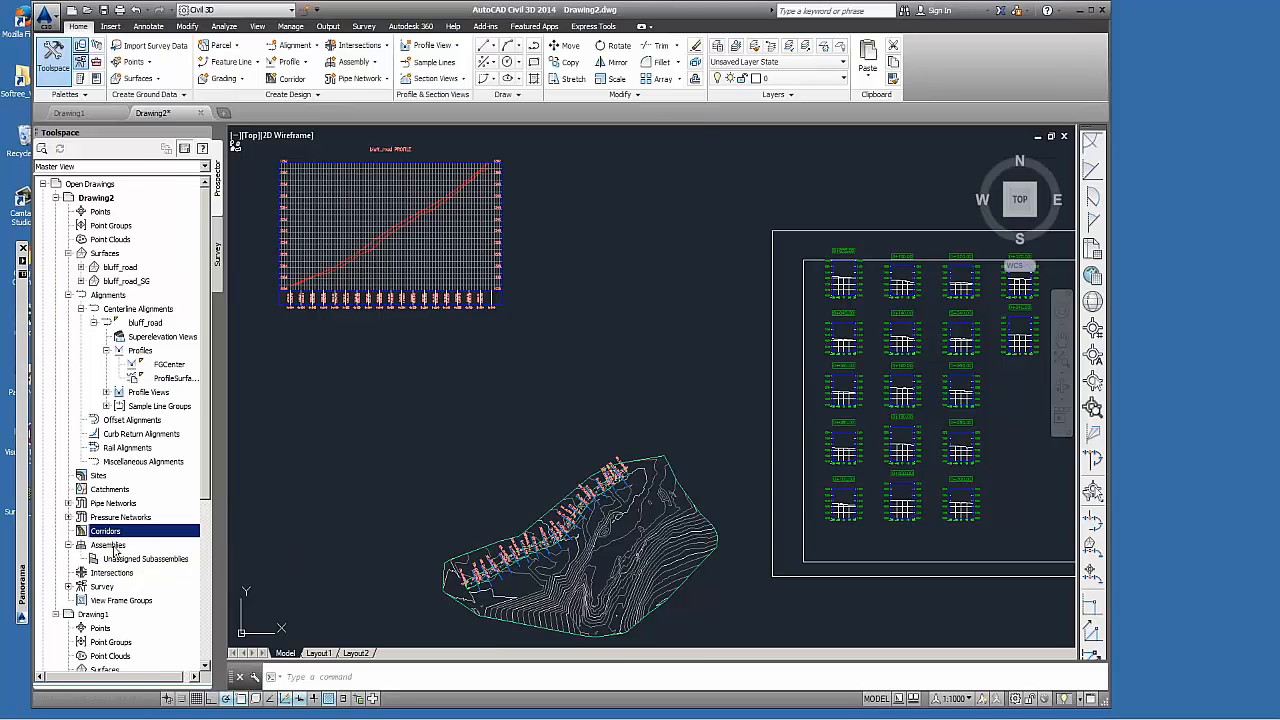
pyautogui.moveTo(449, 446)
pyautogui.mouseDown(button='middle')
pyautogui.moveTo(452, 460)
pyautogui.moveTo(437, 429)
pyautogui.moveTo(503, 426)
pyautogui.moveTo(446, 394)
pyautogui.moveTo(500, 406)
pyautogui.moveTo(506, 420)
pyautogui.moveTo(466, 405)
pyautogui.mouseUp(button='middle')
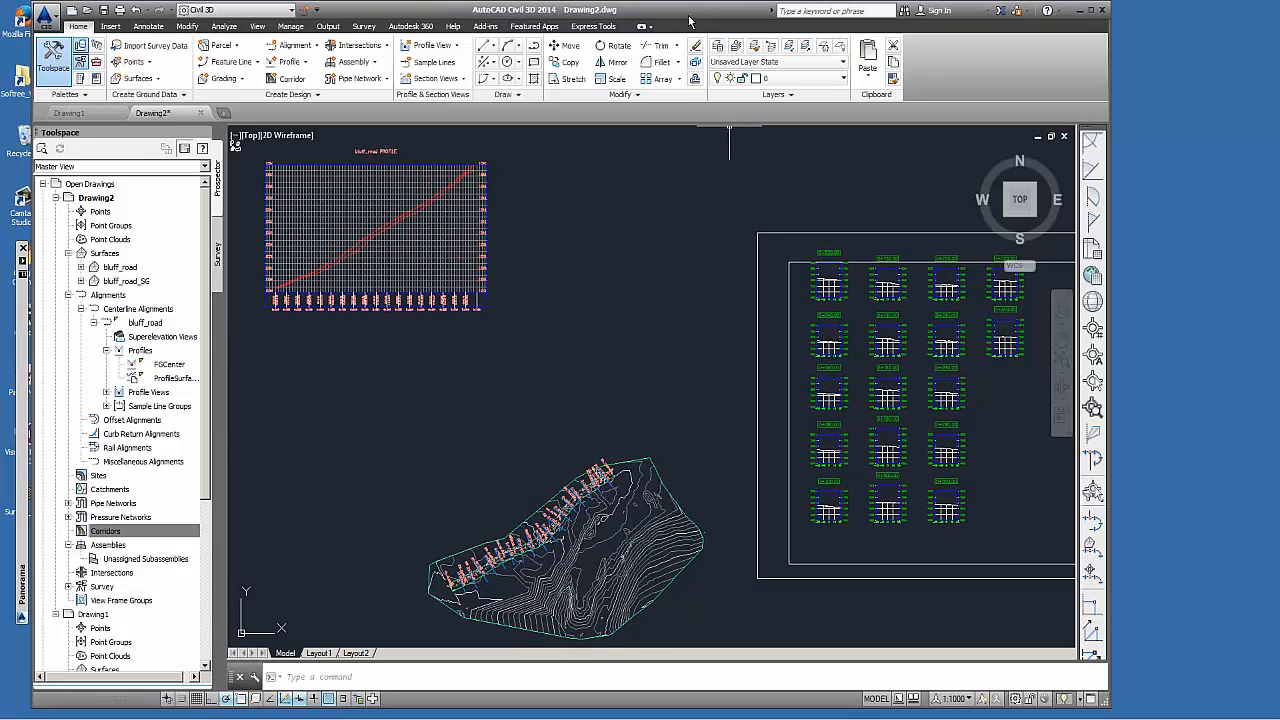
pyautogui.moveTo(687, 20); pyautogui.dragTo(679, 17)
pyautogui.moveTo(636, 288)
pyautogui.mouseDown(button='middle')
pyautogui.moveTo(626, 300)
pyautogui.moveTo(648, 280)
pyautogui.mouseUp(button='middle')
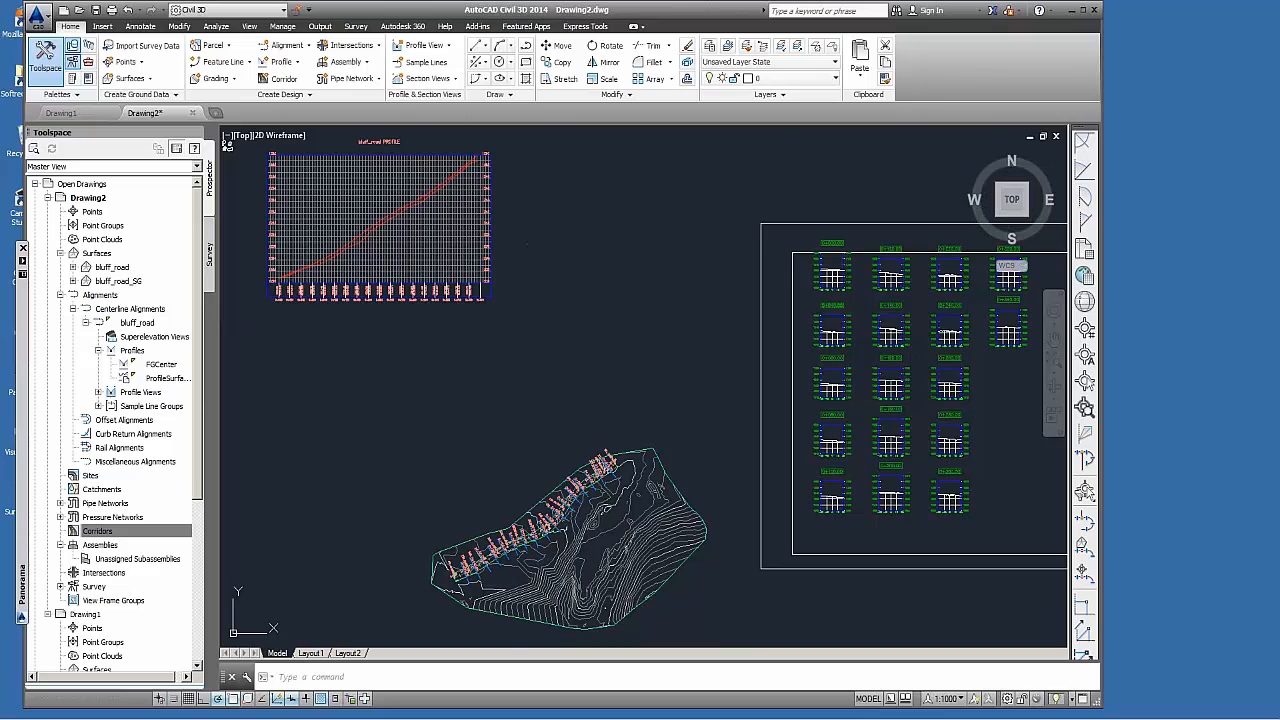
pyautogui.moveTo(705, 229)
pyautogui.mouseDown(button='middle')
pyautogui.moveTo(694, 250)
pyautogui.moveTo(639, 237)
pyautogui.mouseUp(button='middle')
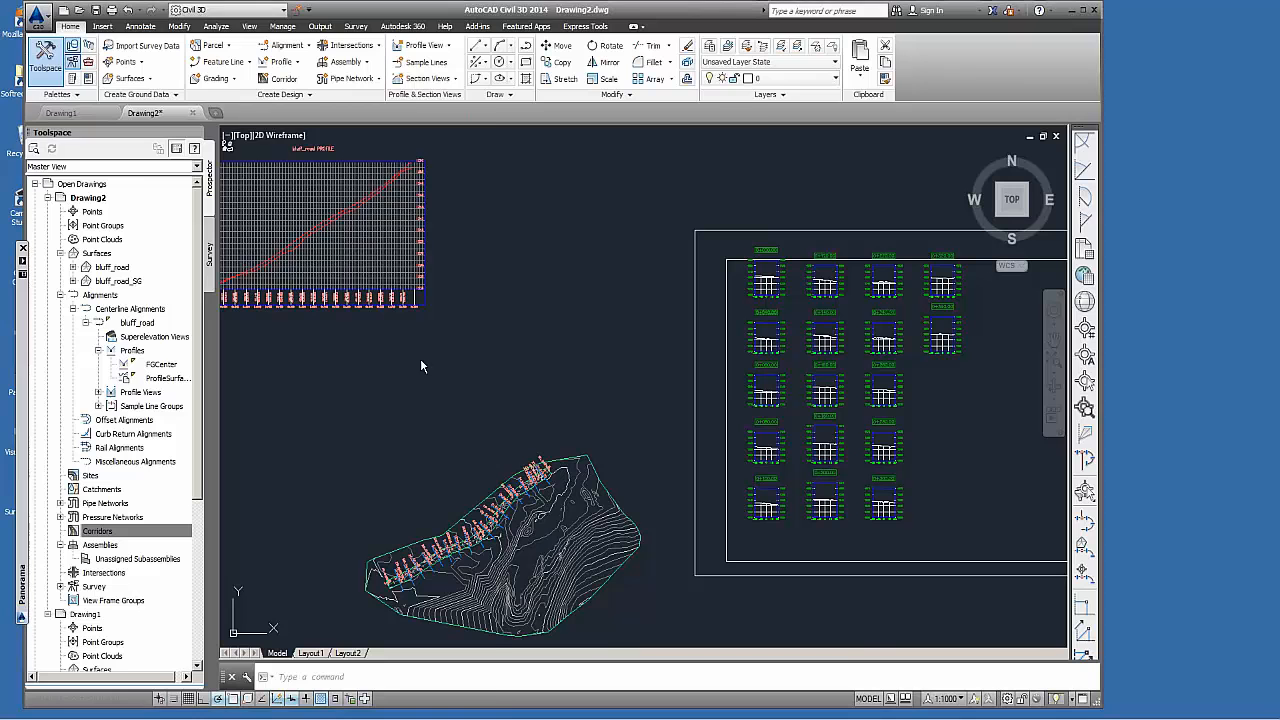
# Switch to RoadEng Location and load the OuputSheetExample3.dlt screen layout to view its plan and profile sheet.
pyautogui.hotkey('alt', 'Tab')
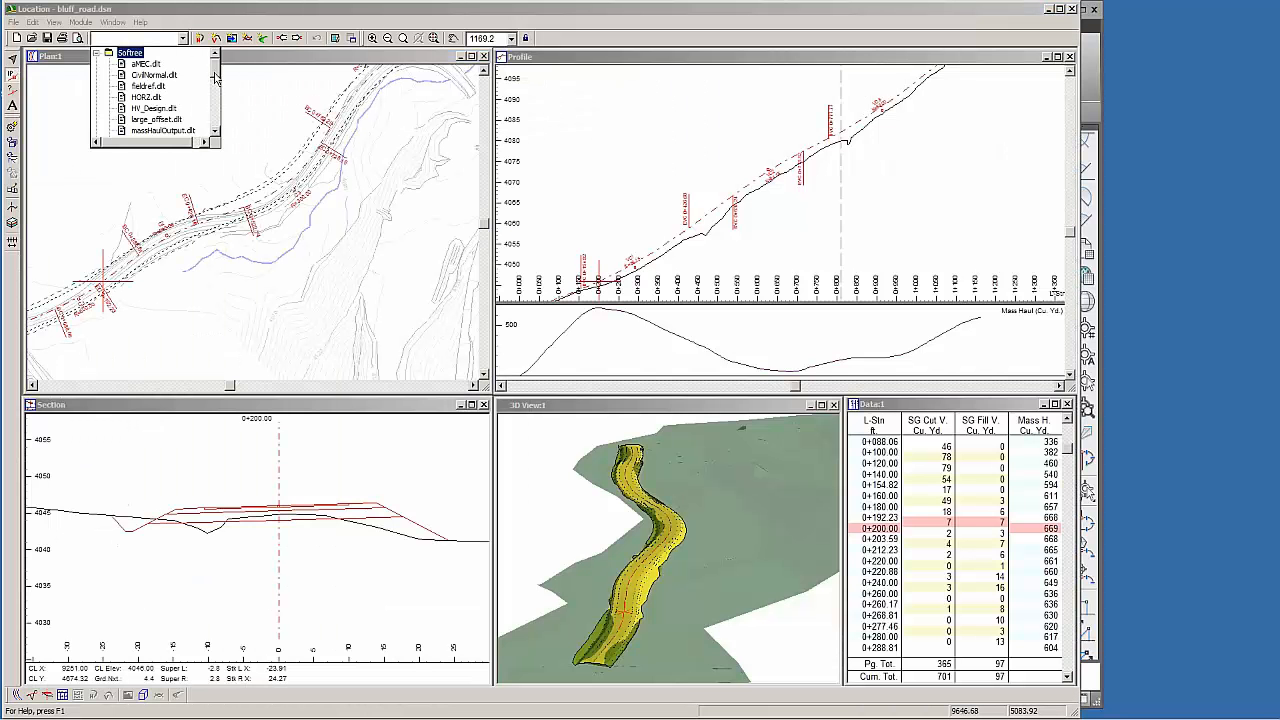
pyautogui.moveTo(215, 78); pyautogui.dragTo(213, 97)
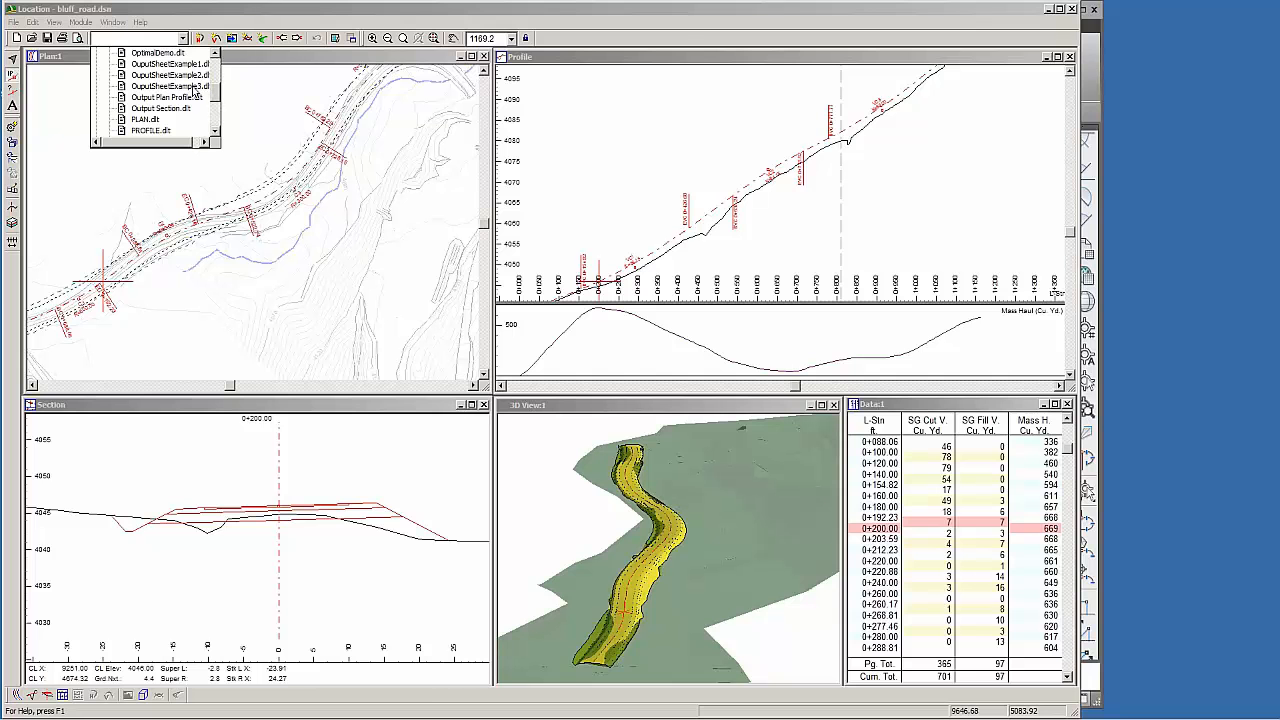
pyautogui.click(195, 89)
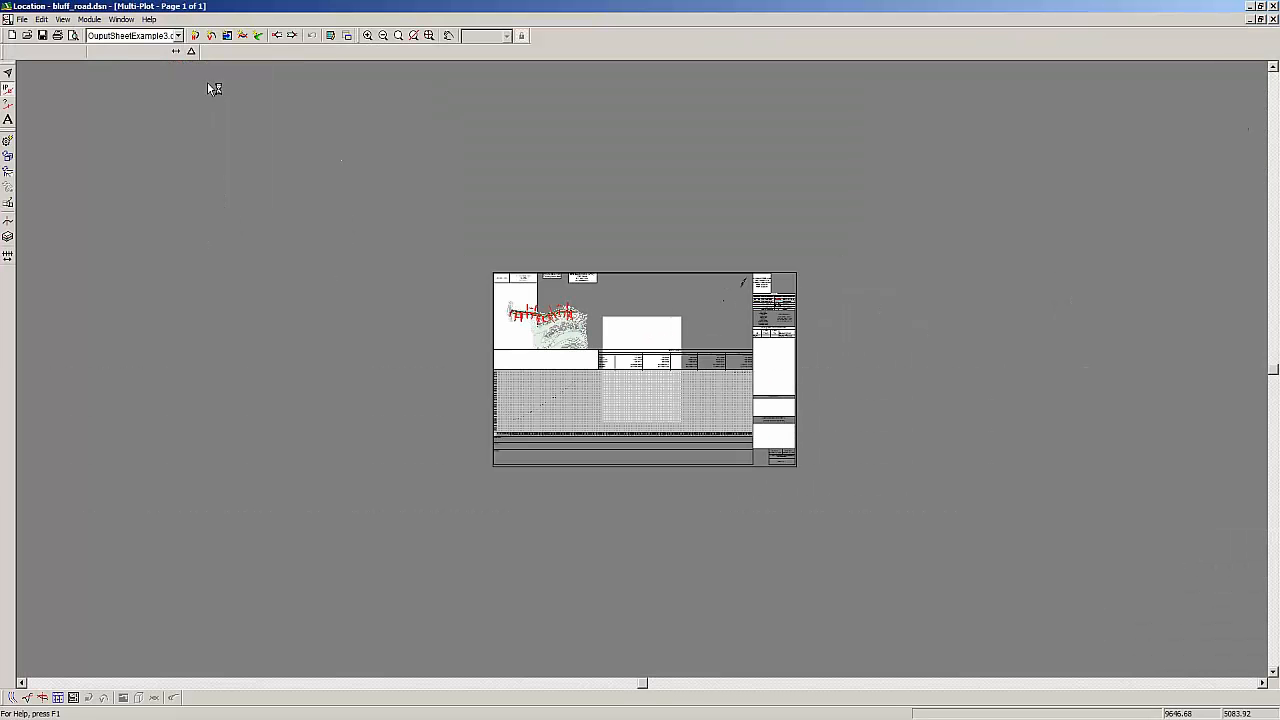
# Load the OuputSheetExample2.dlt screen layout, skipping the missing softree_small.jpg logo file.
pyautogui.click(178, 35)
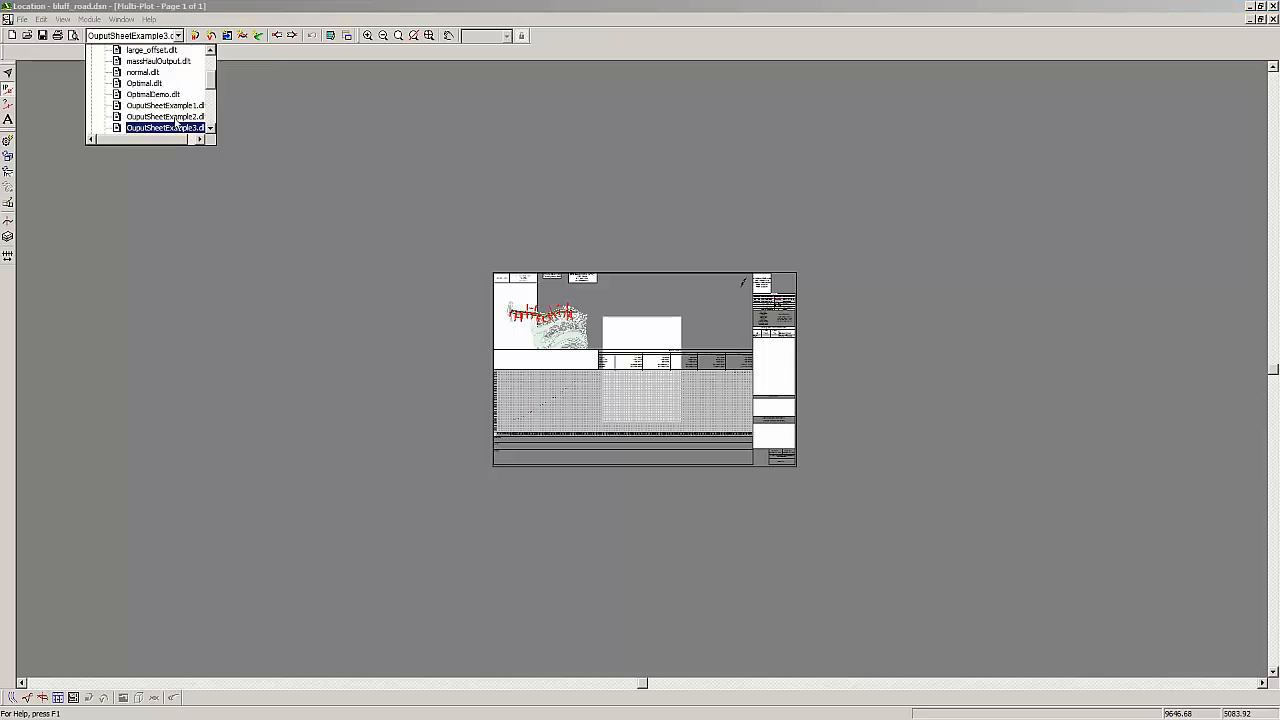
pyautogui.click(177, 124)
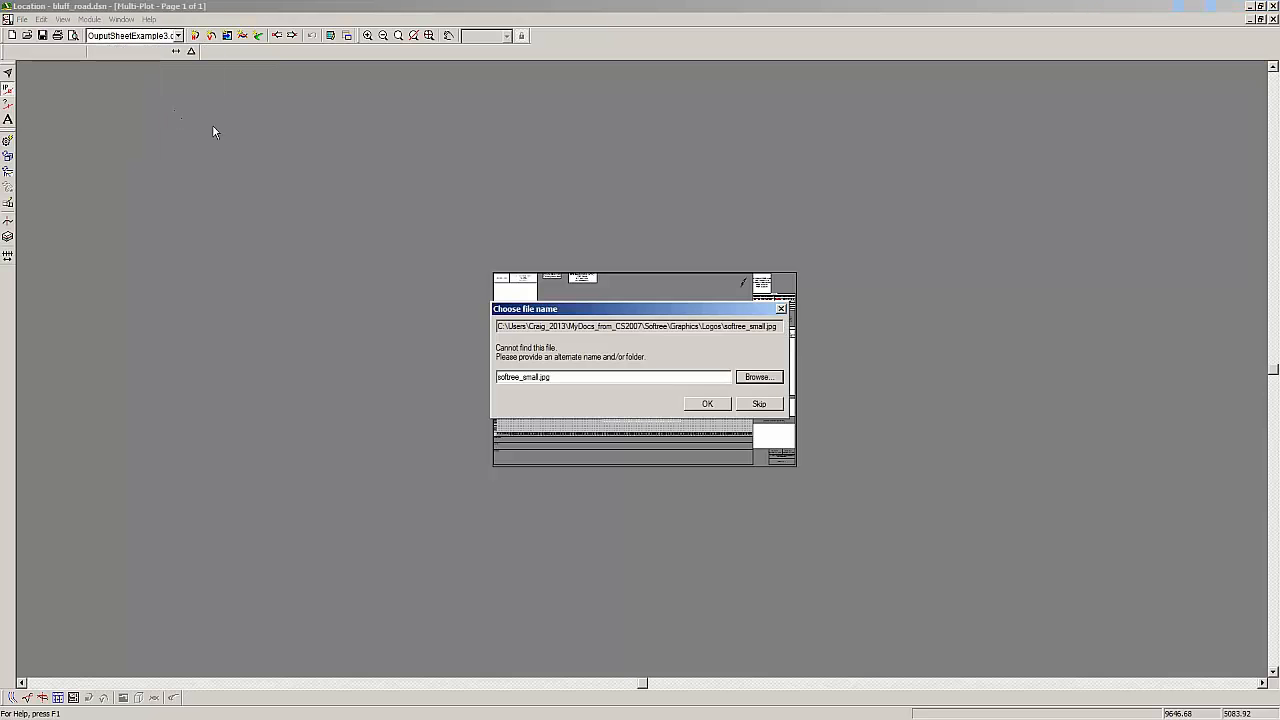
pyautogui.click(773, 409)
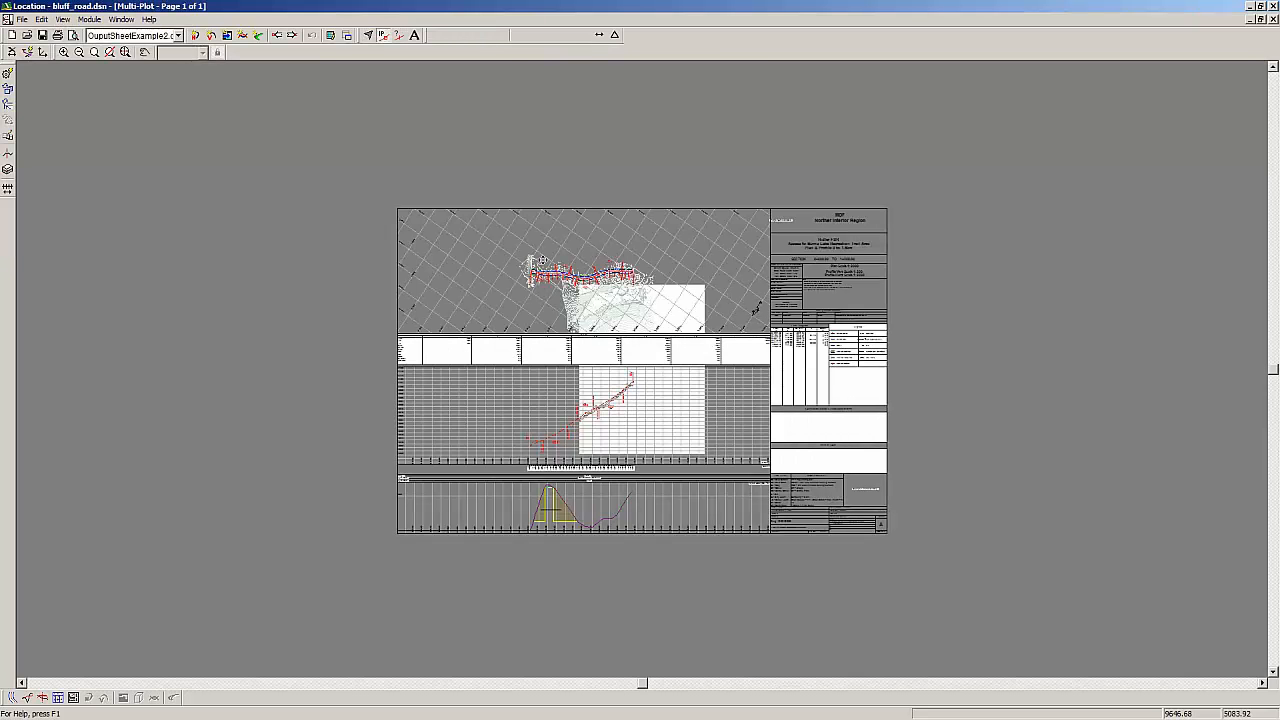
# Restore the Location window to a smaller size, reposition it, and minimize it to return to Civil 3D.
pyautogui.doubleClick(957, 13)
pyautogui.moveTo(952, 13); pyautogui.dragTo(792, 28)
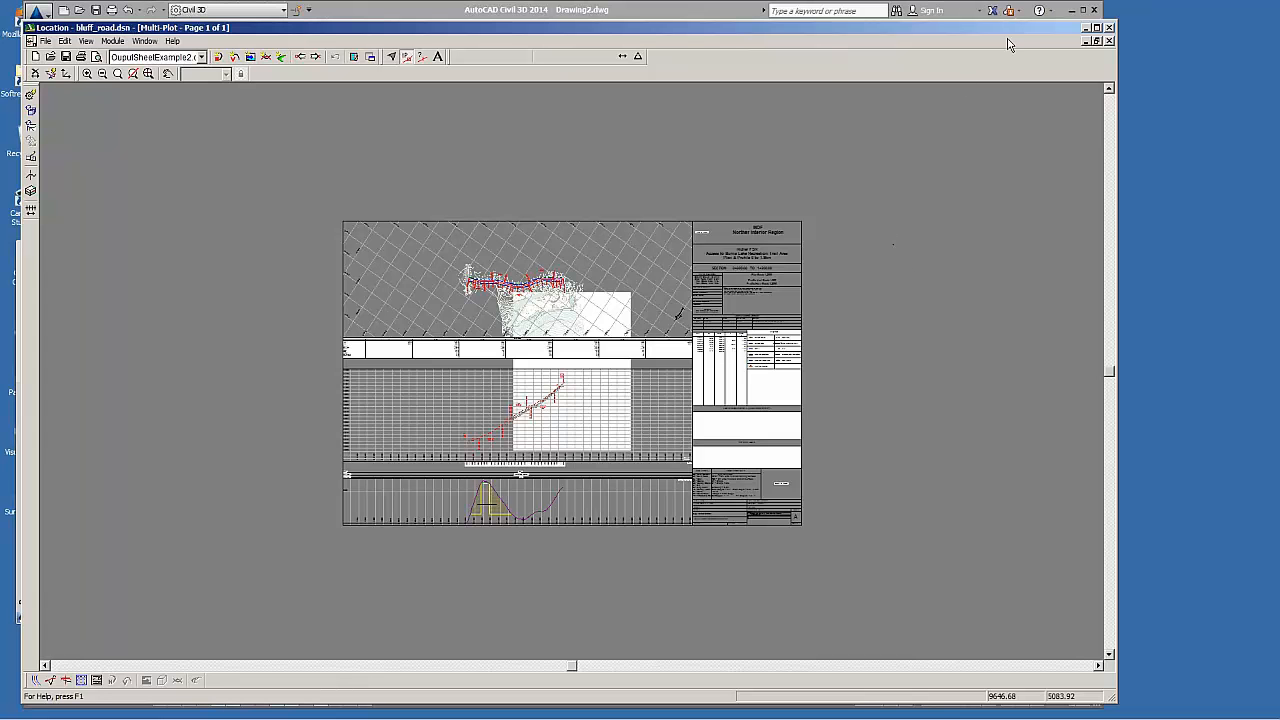
pyautogui.moveTo(1003, 27); pyautogui.dragTo(961, 45)
pyautogui.click(1048, 57)
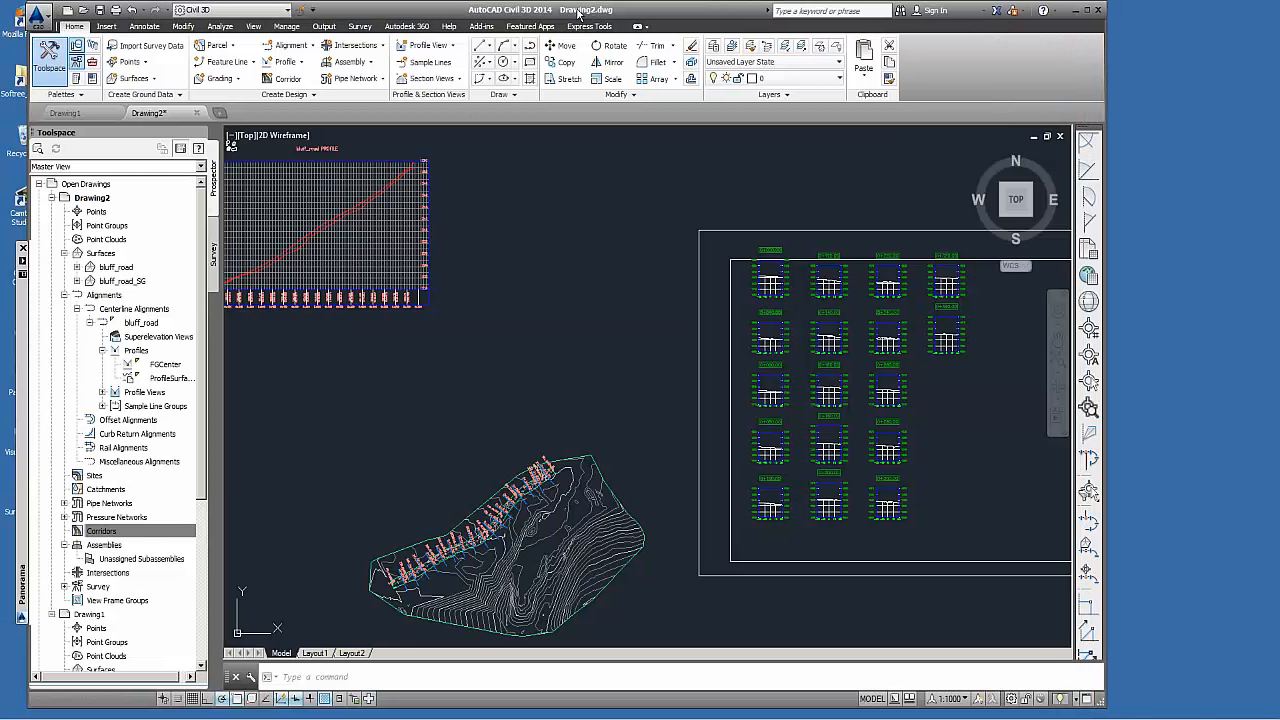
pyautogui.moveTo(570, 14); pyautogui.dragTo(585, 14)
# Open multiplot-Multi01.dwg from the Civil_3D_Demo folder, accepting it as a foreign DWG, and examine its plan and profile sheet.
pyautogui.click(231, 113)
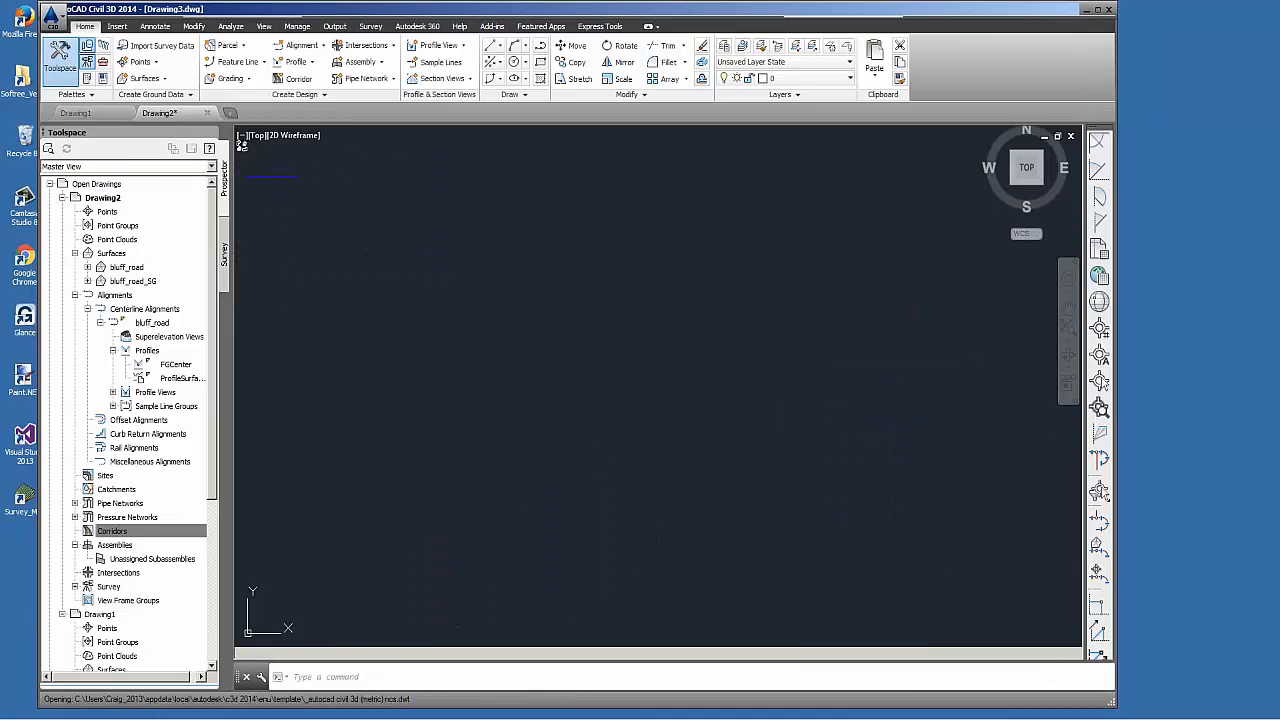
pyautogui.click(58, 15)
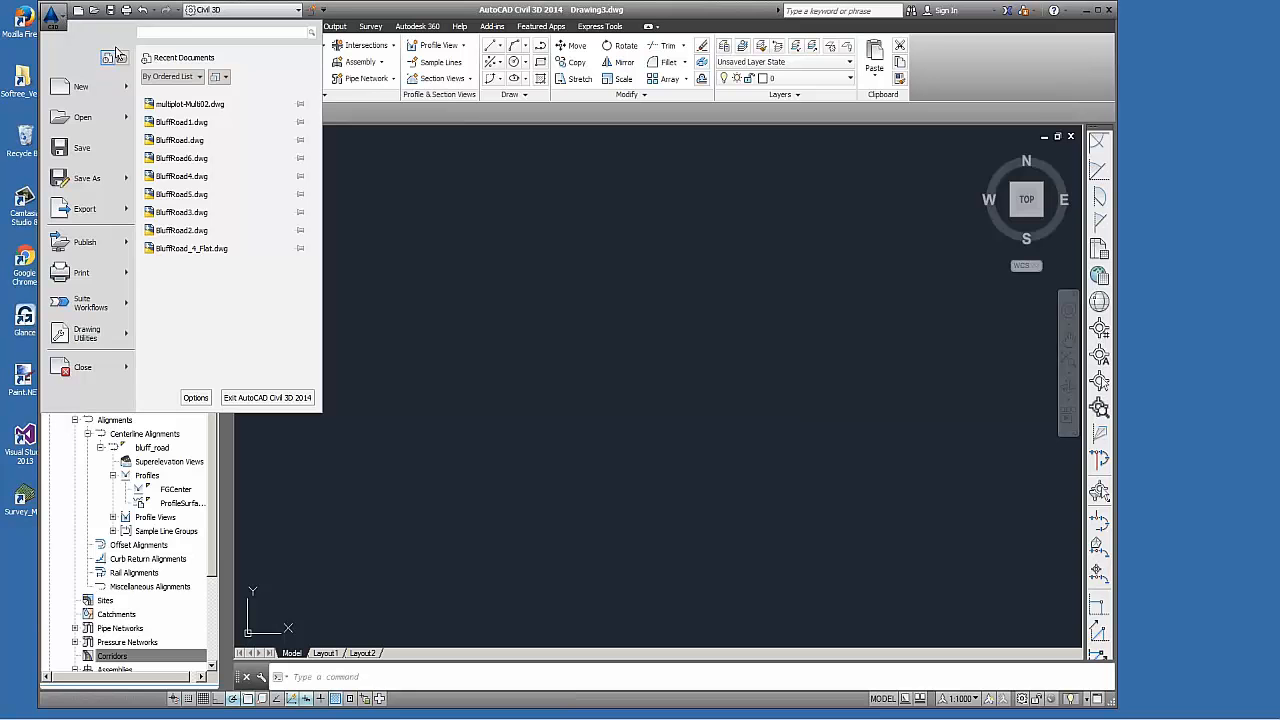
pyautogui.click(80, 114)
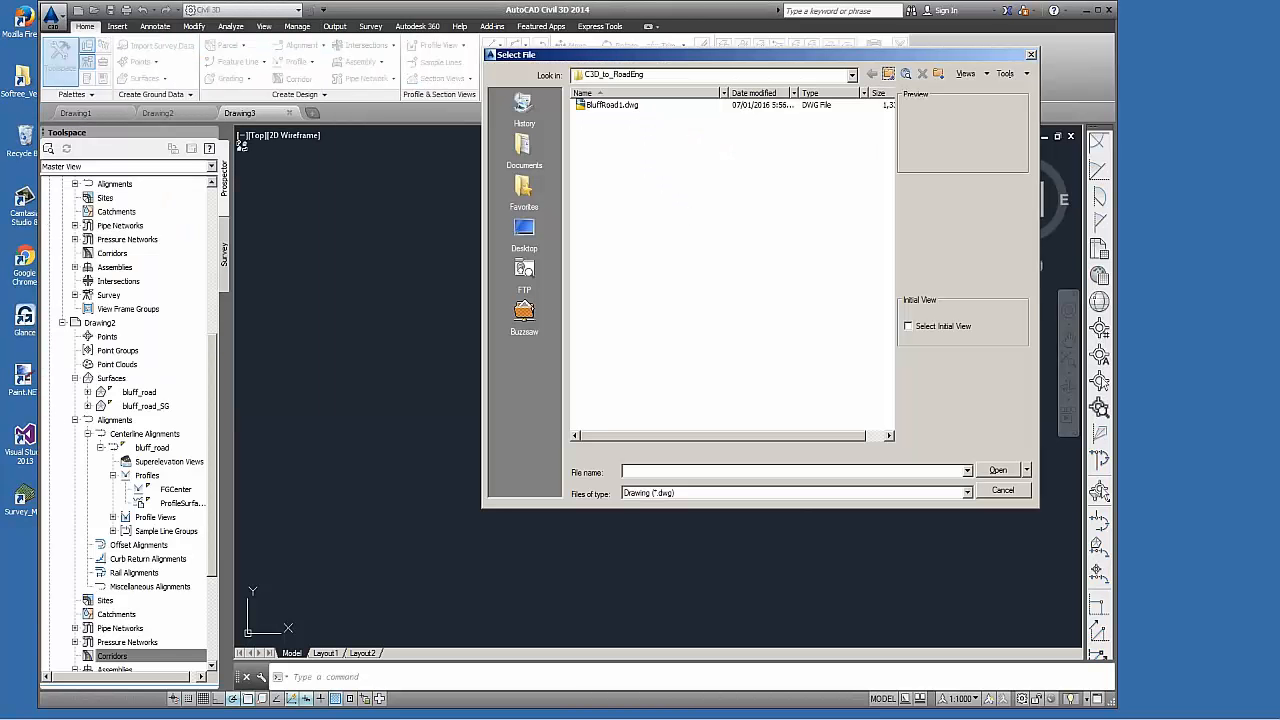
pyautogui.click(888, 73)
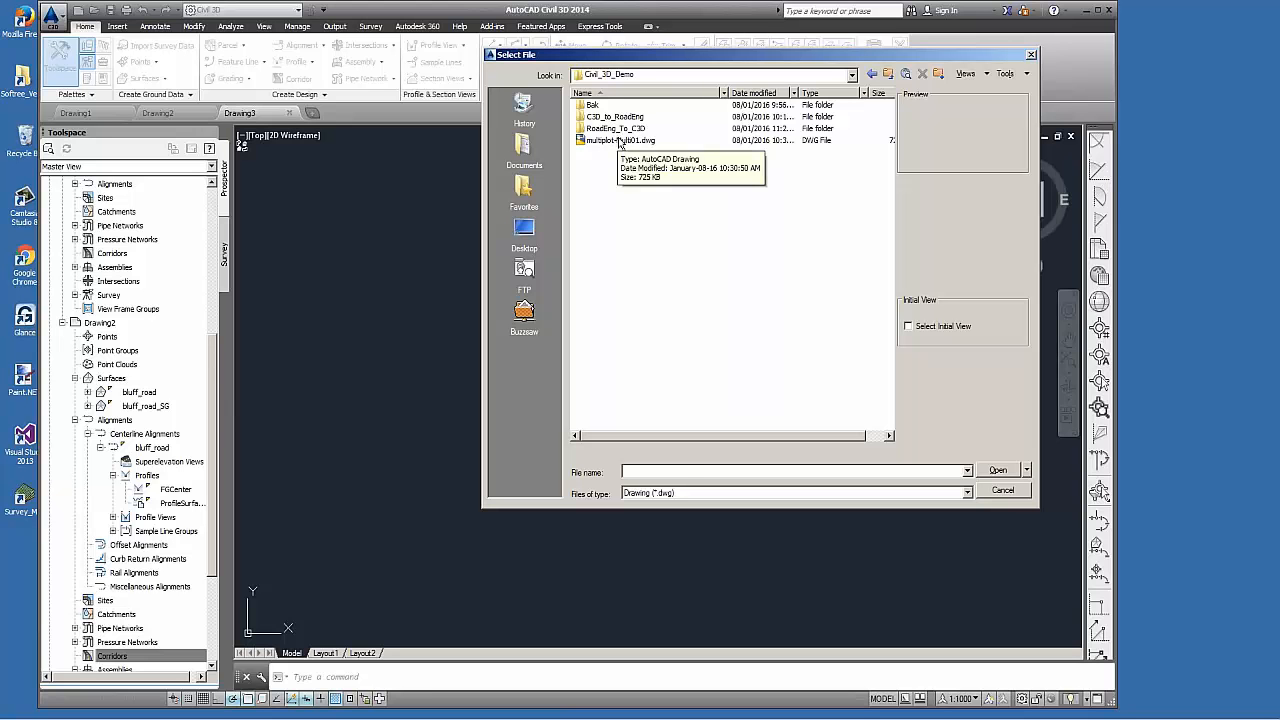
pyautogui.click(619, 141)
pyautogui.click(991, 474)
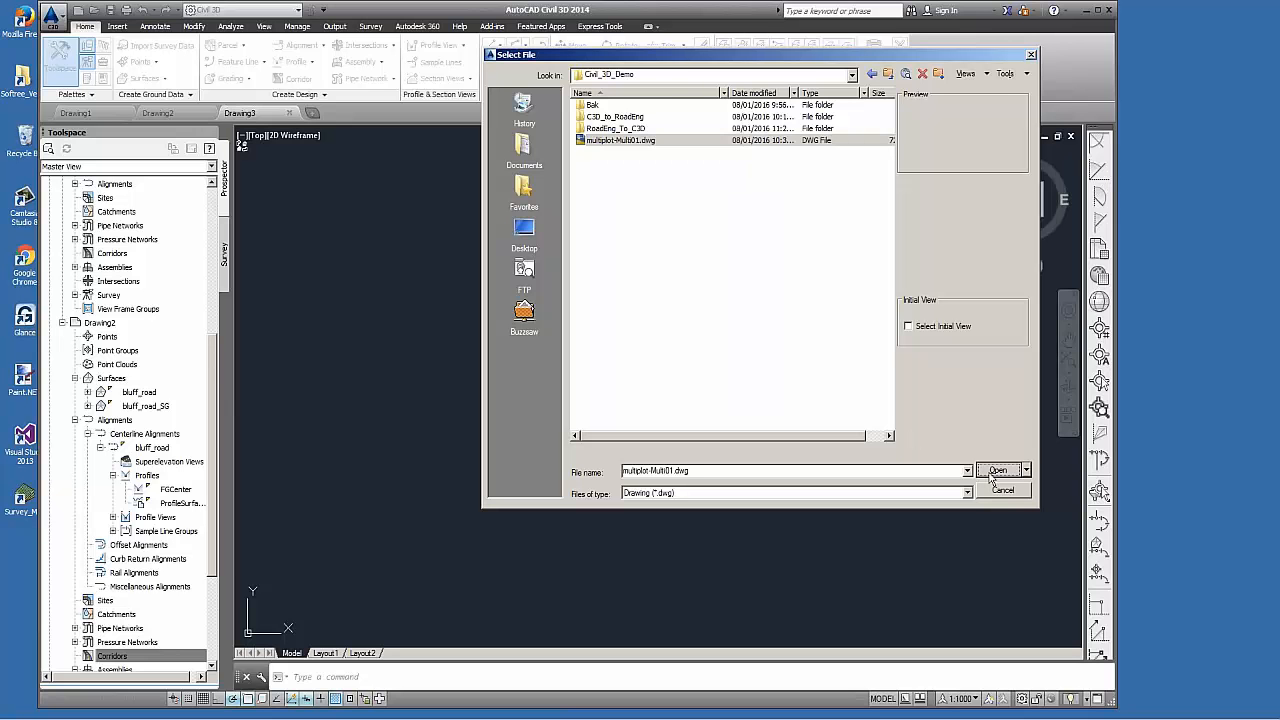
pyautogui.click(990, 472)
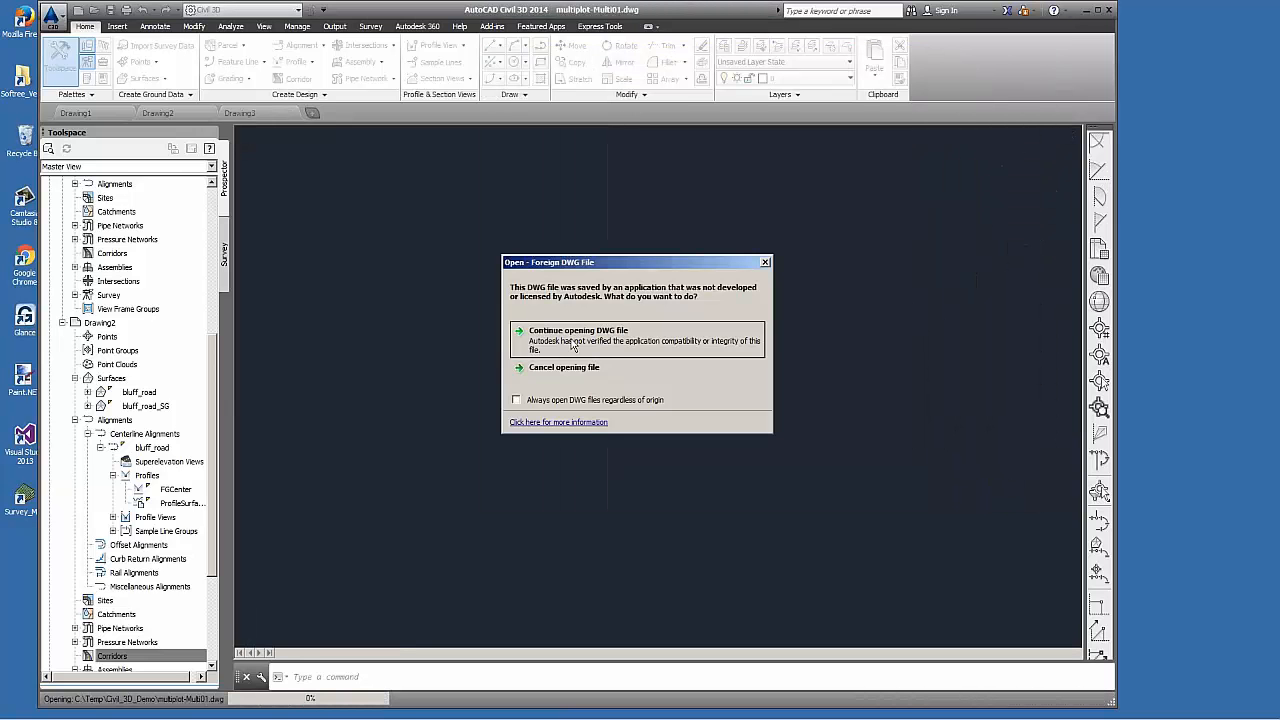
pyautogui.click(572, 345)
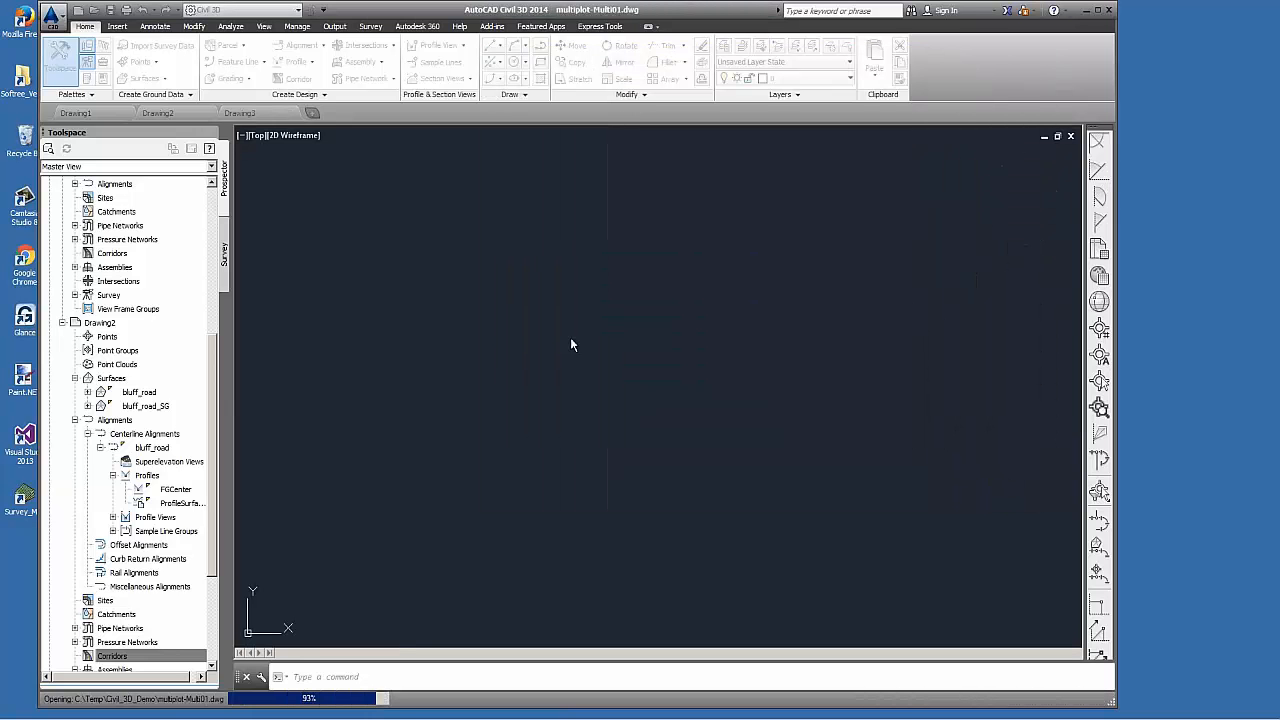
pyautogui.scroll(-3, 572, 345)
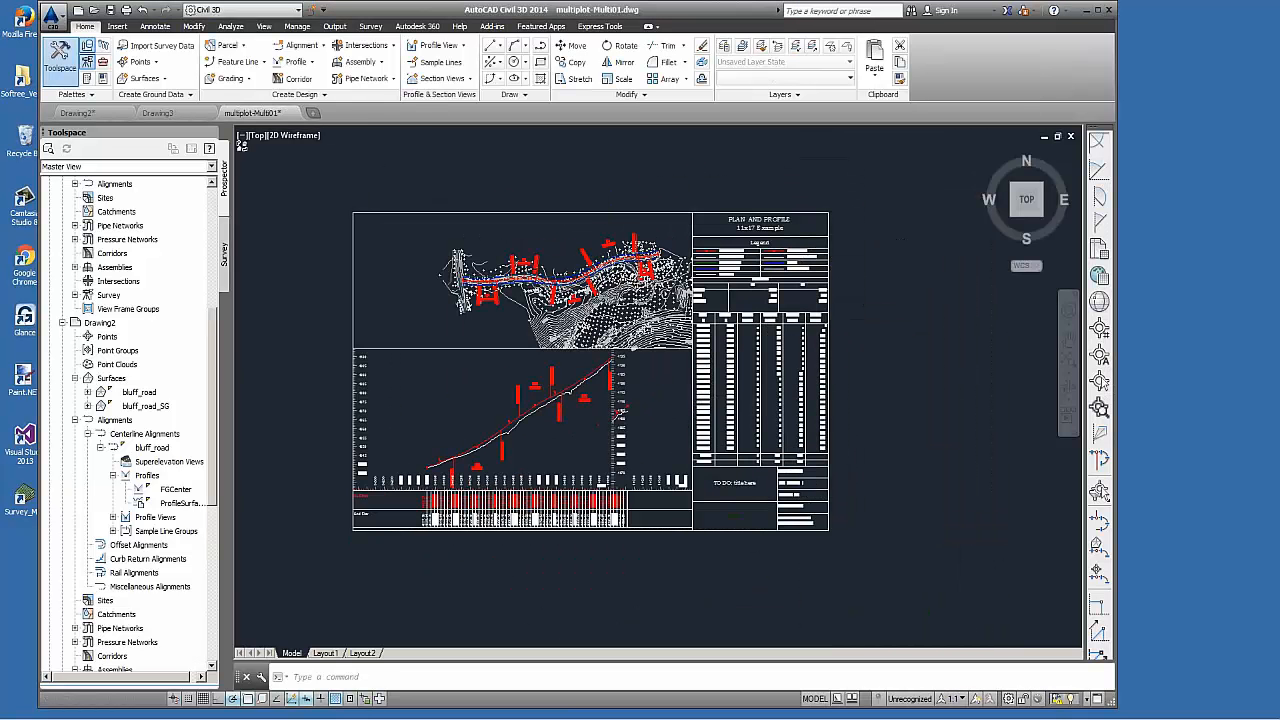
pyautogui.scroll(3, 575, 231)
pyautogui.moveTo(575, 231)
pyautogui.mouseDown(button='middle')
pyautogui.moveTo(564, 233)
pyautogui.moveTo(652, 189)
pyautogui.moveTo(626, 170)
pyautogui.mouseUp(button='middle')
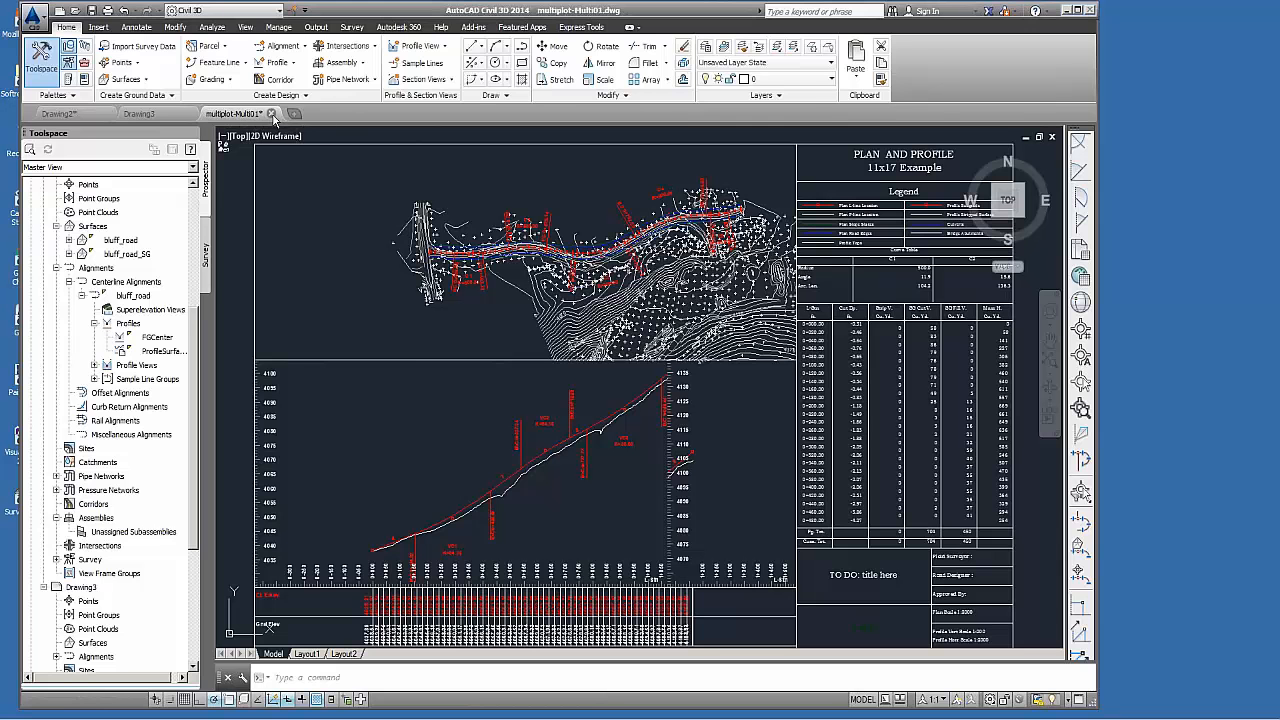
# Close multiplot-Multi01, Drawing3 and Drawing2, discarding the changes to Drawing2.
pyautogui.click(272, 117)
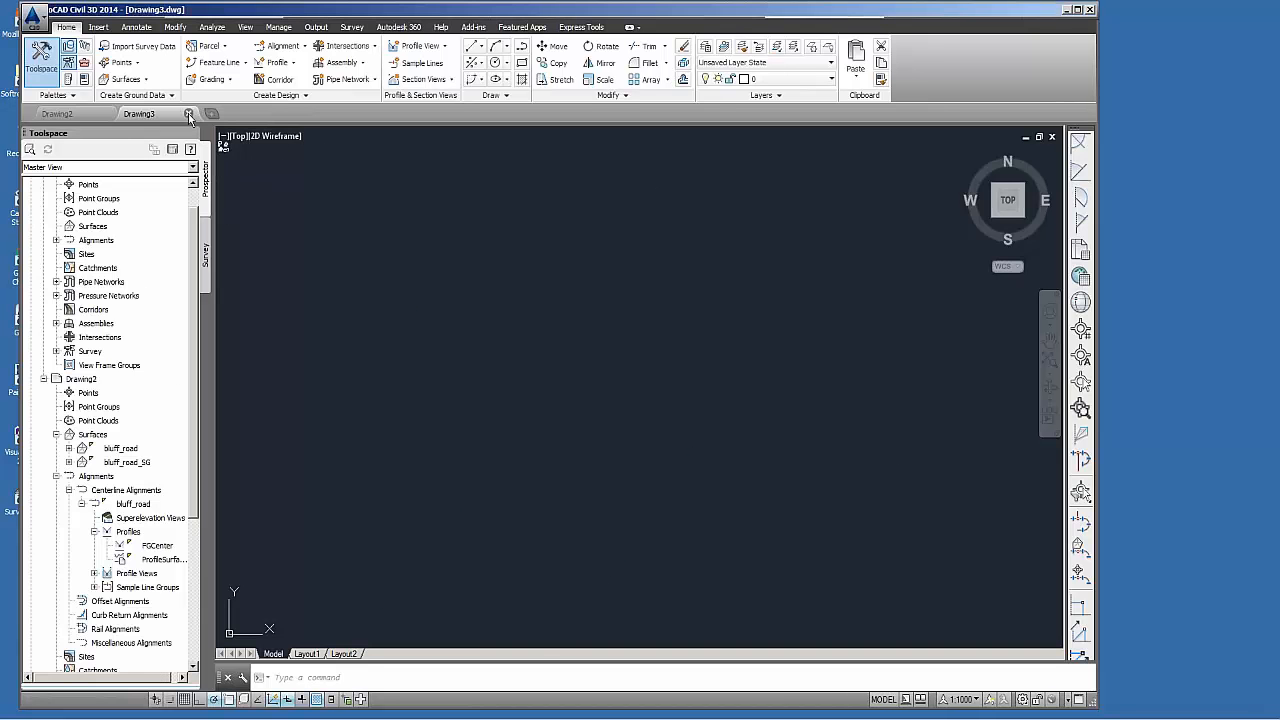
pyautogui.click(188, 113)
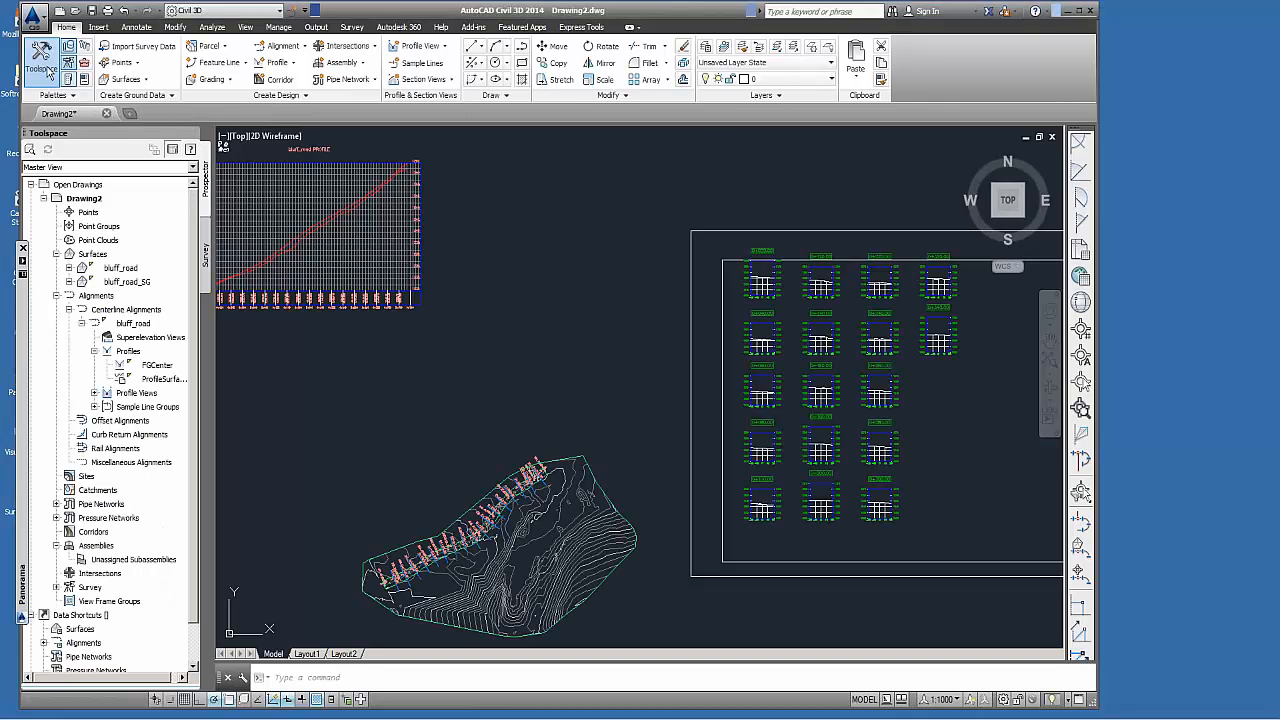
pyautogui.click(106, 113)
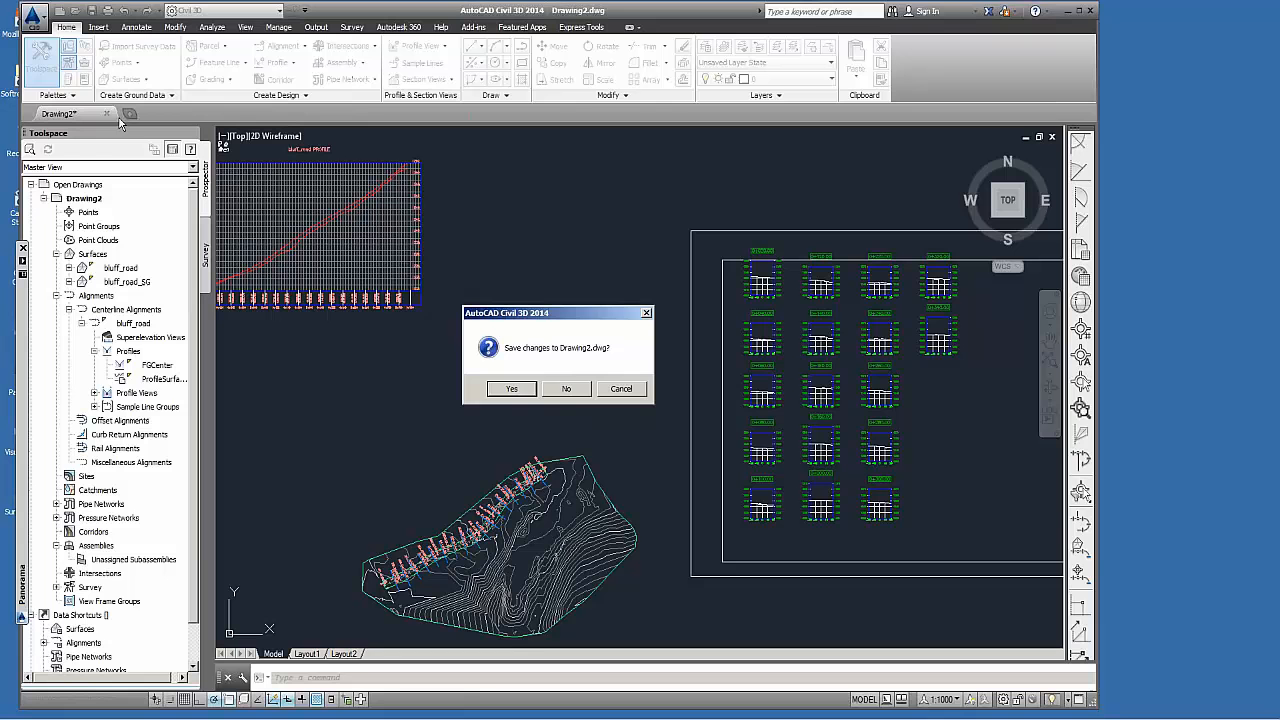
pyautogui.click(566, 390)
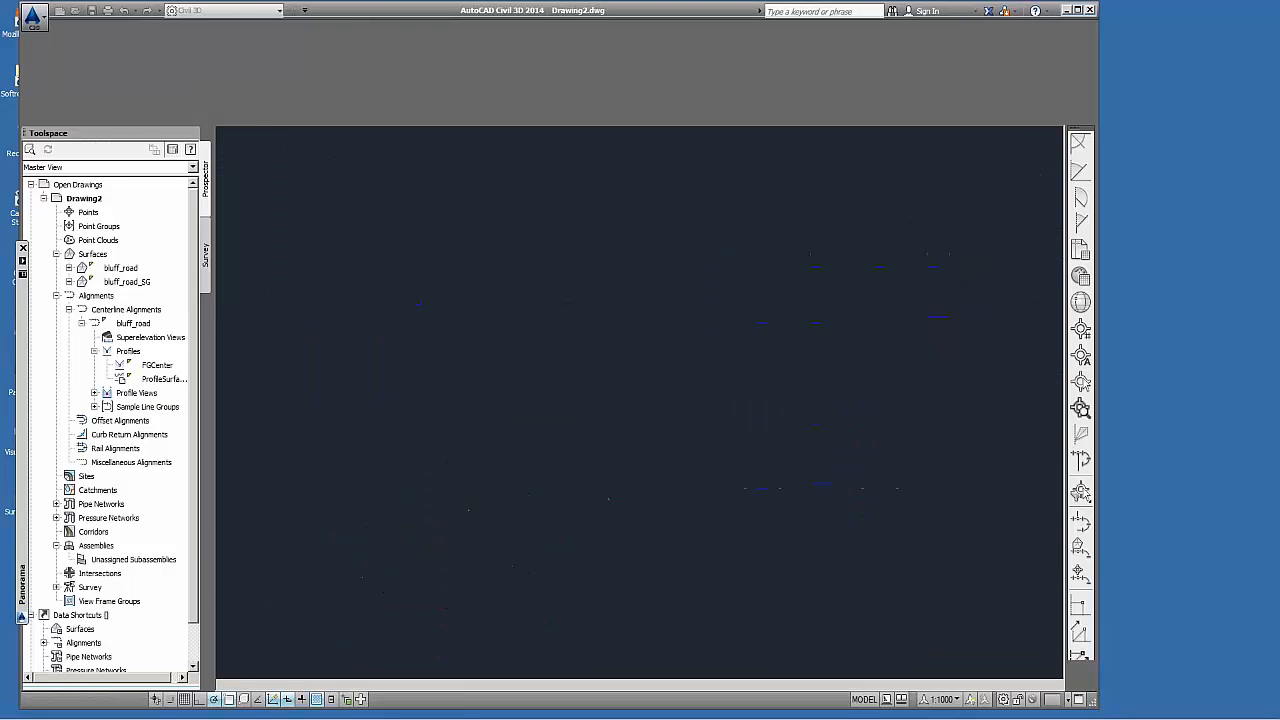
# Open the existing drawing BluffRoad1.dwg from the C3D_to_RoadEng folder.
pyautogui.click(34, 15)
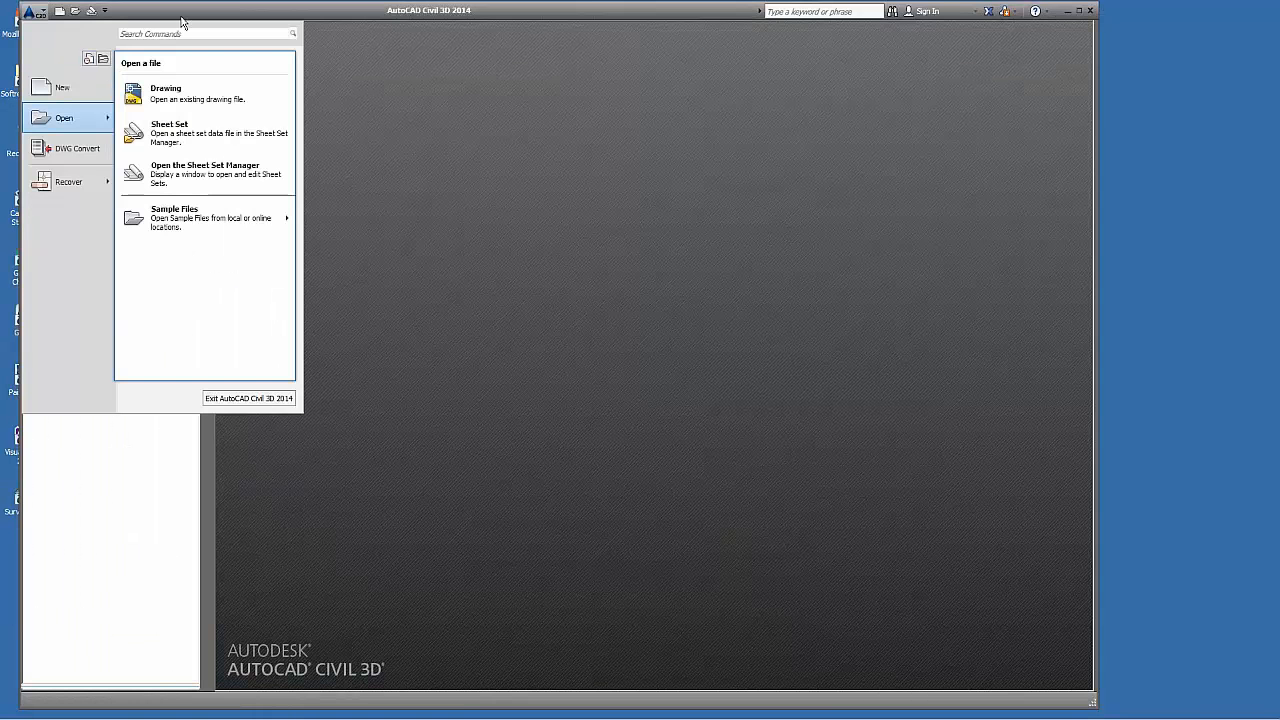
pyautogui.click(270, 14)
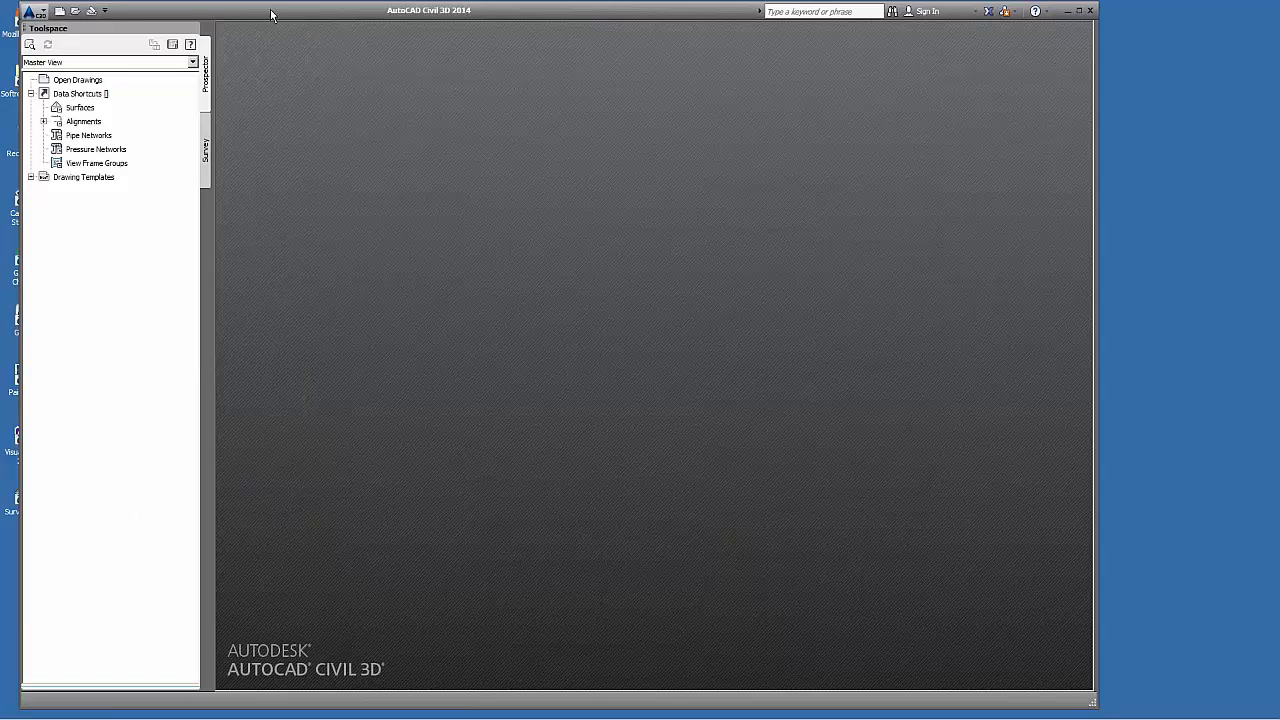
pyautogui.moveTo(270, 14); pyautogui.dragTo(268, 17)
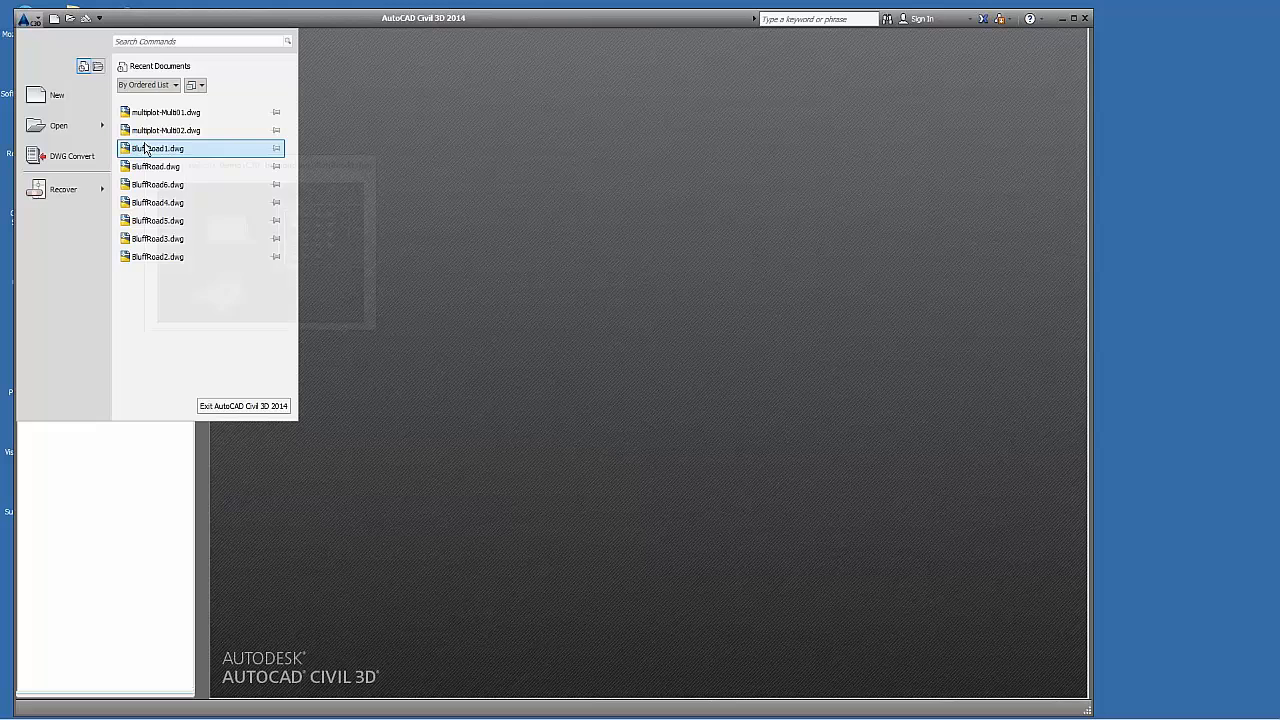
pyautogui.moveTo(60, 125)
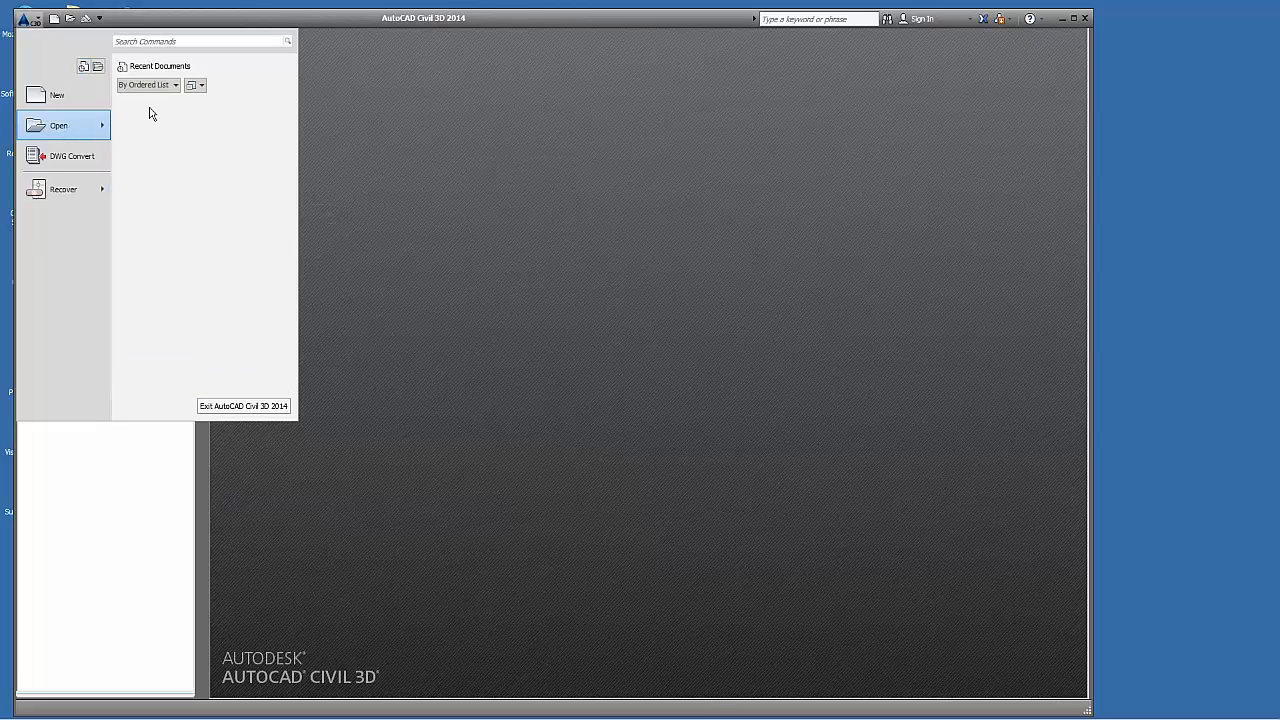
pyautogui.click(391, 193)
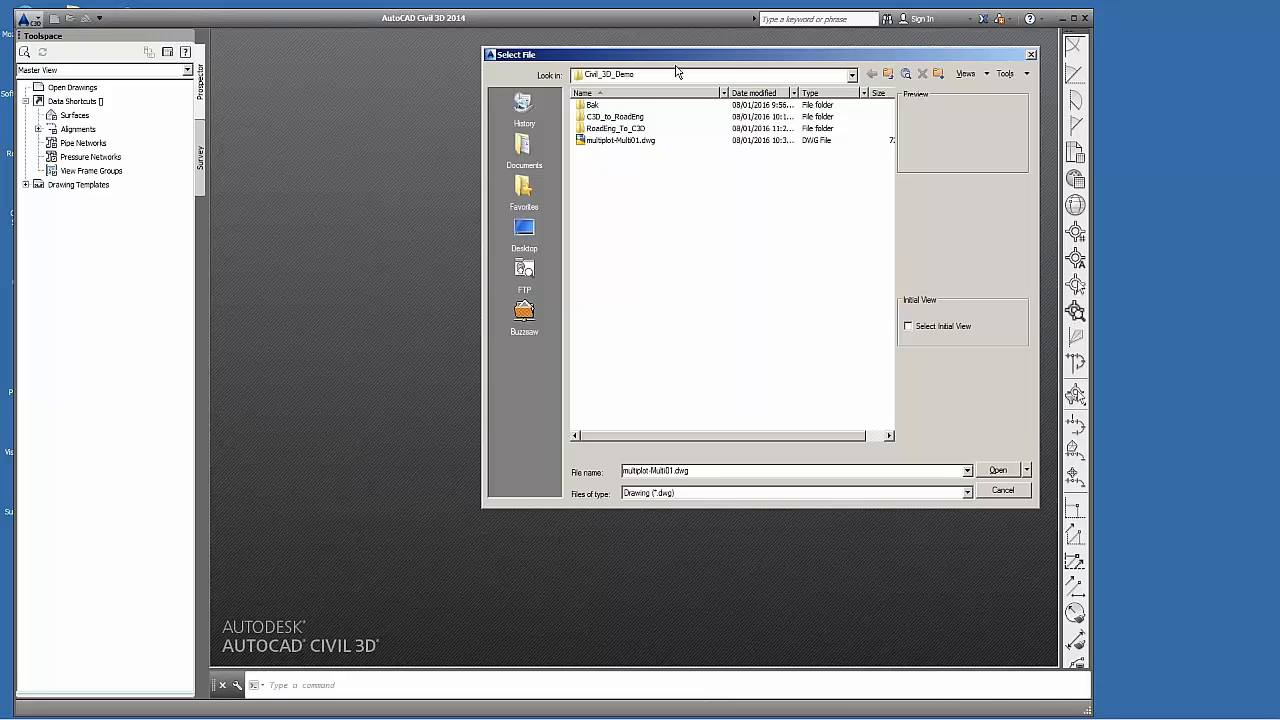
pyautogui.click(615, 116)
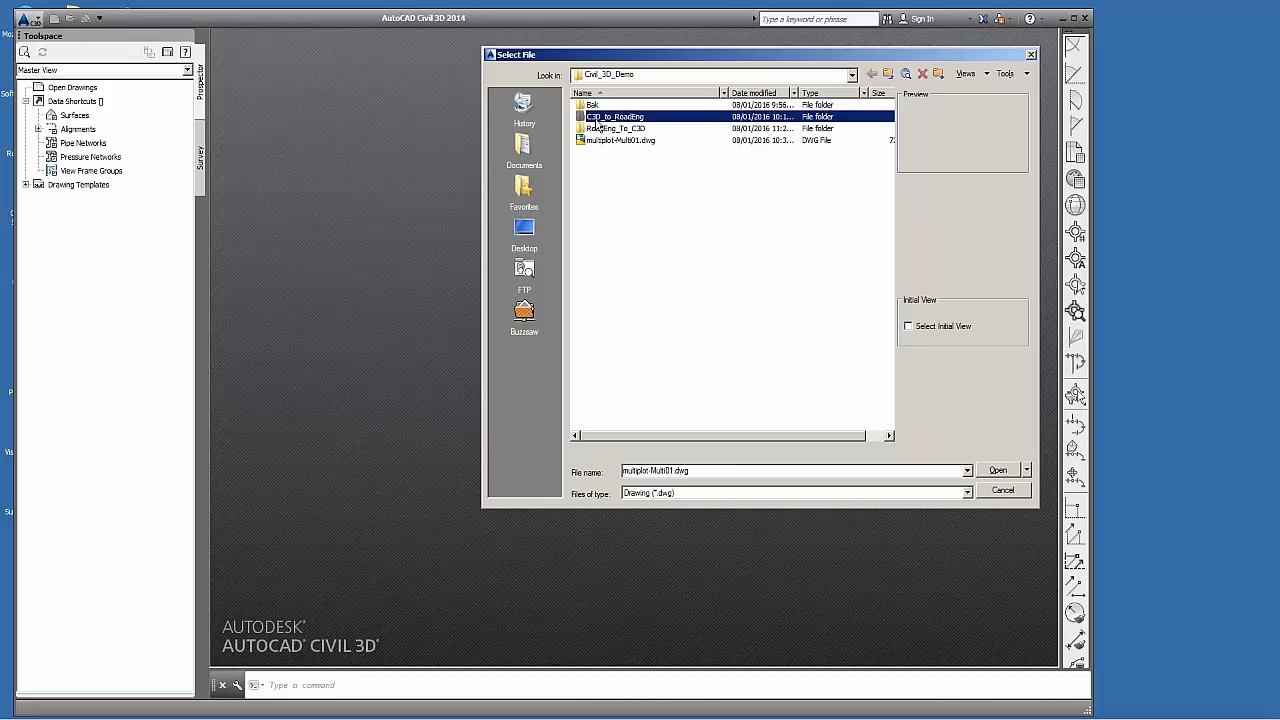
pyautogui.doubleClick(628, 116)
pyautogui.click(615, 106)
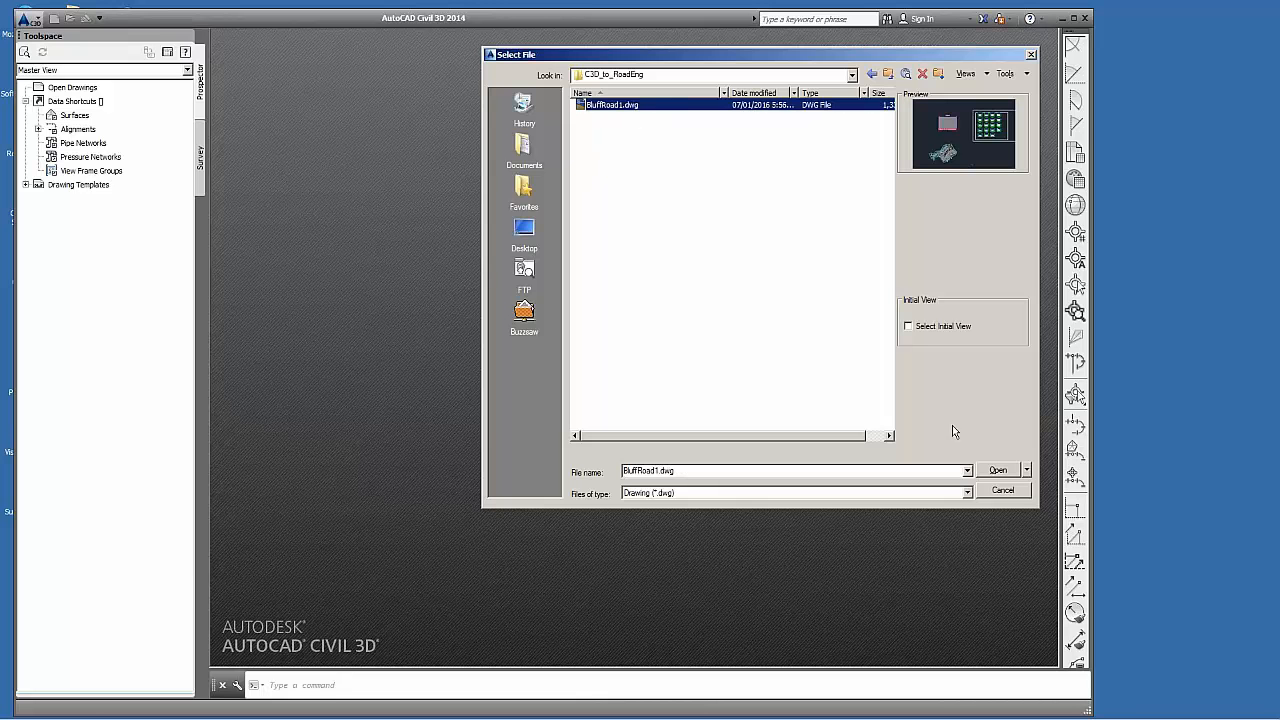
pyautogui.click(998, 470)
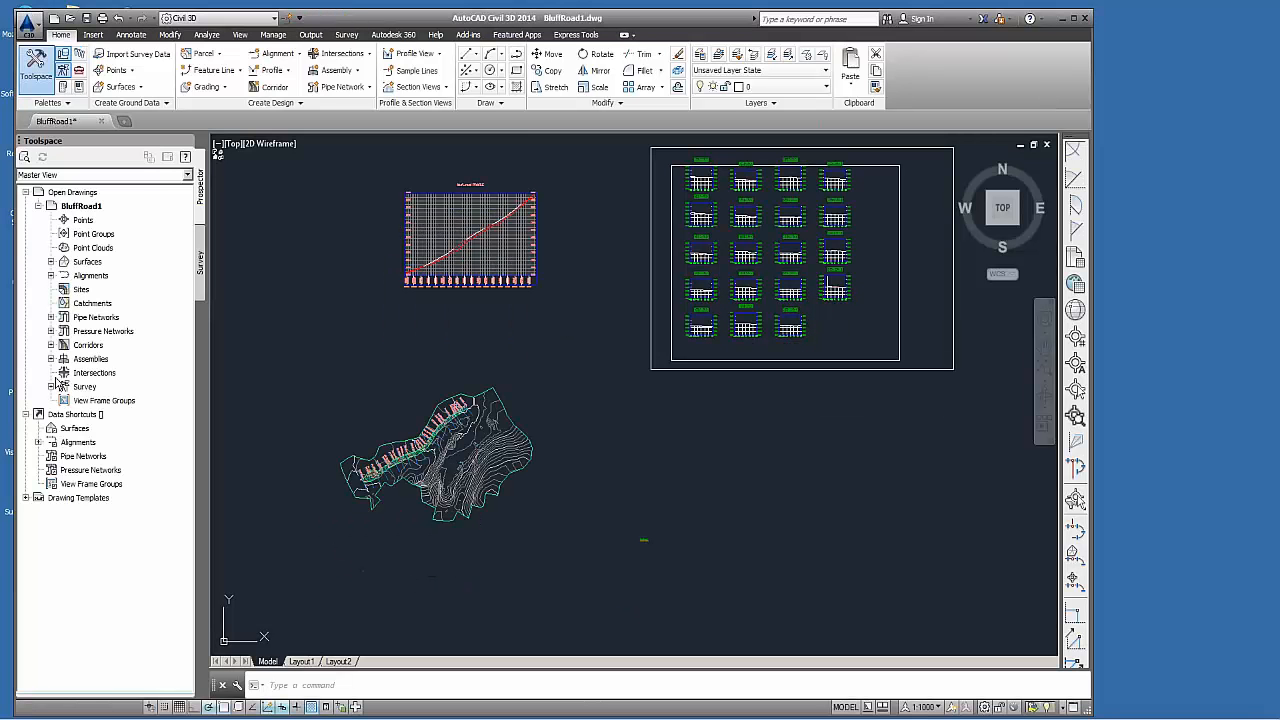
# Expand BluffRoad1's Corridors and Assemblies collections and check which operations are available for Corridor - (2).
pyautogui.click(51, 345)
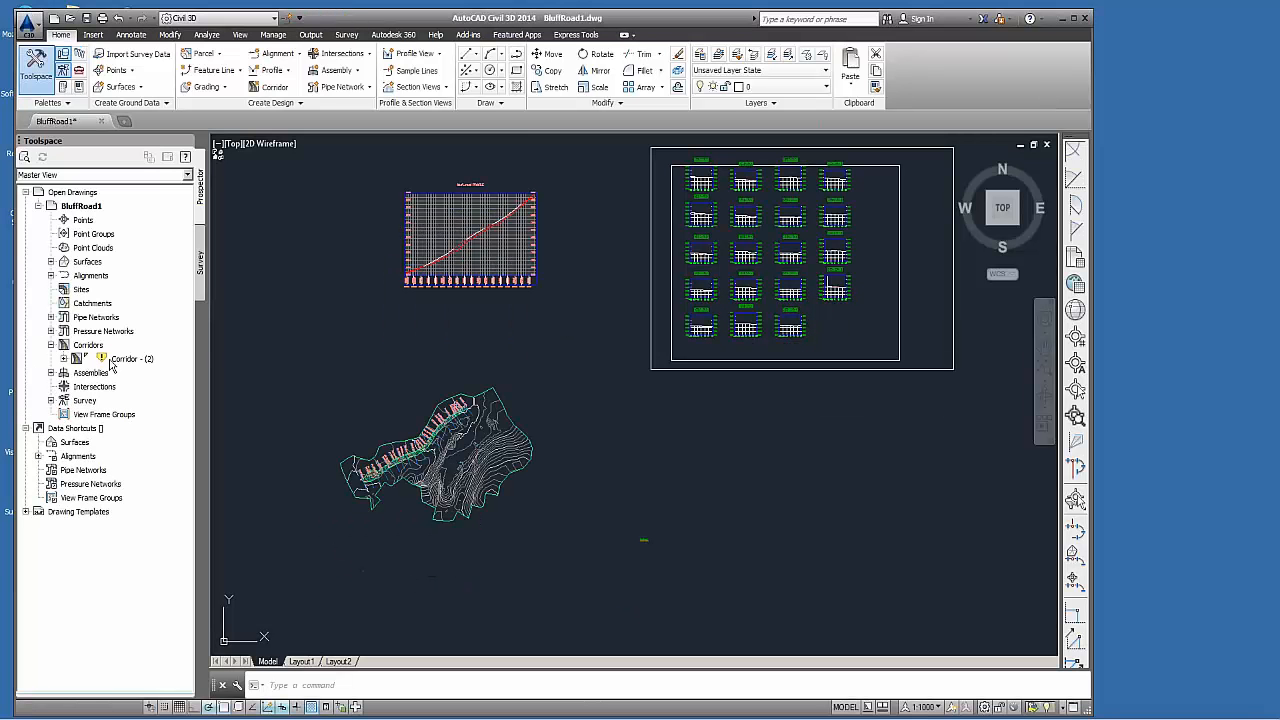
pyautogui.click(148, 360)
pyautogui.rightClick(153, 366)
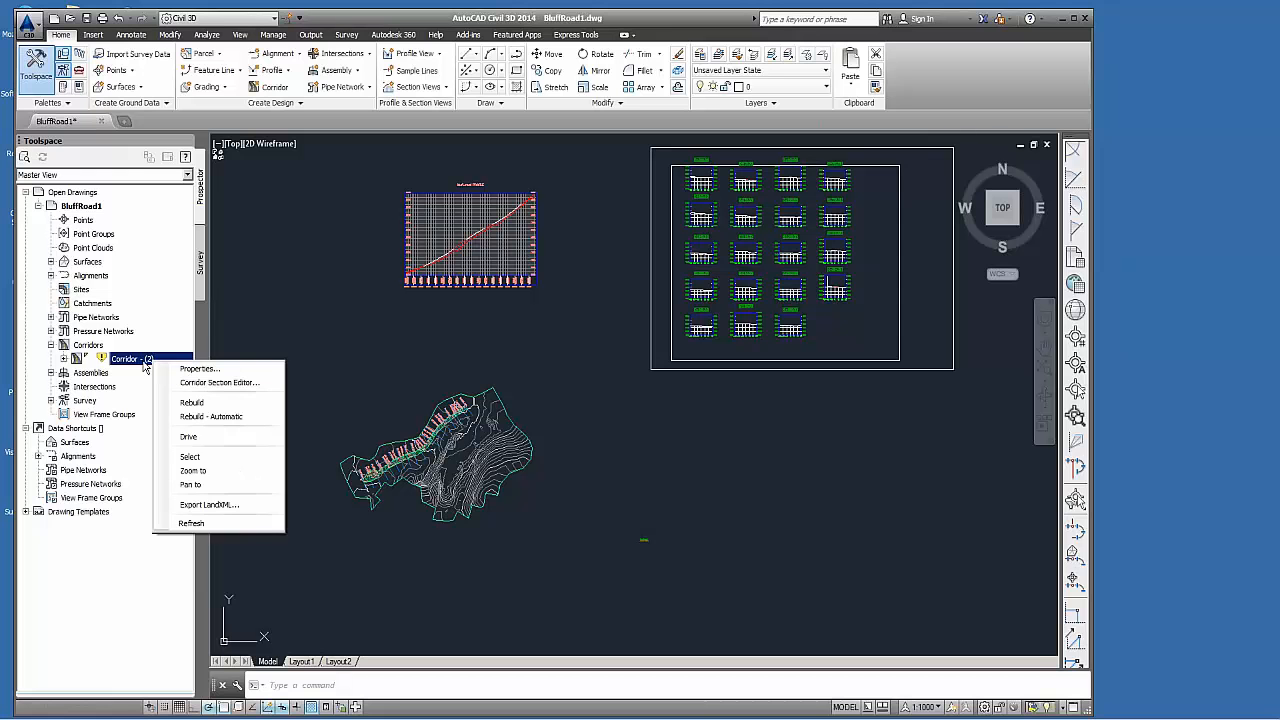
pyautogui.click(53, 374)
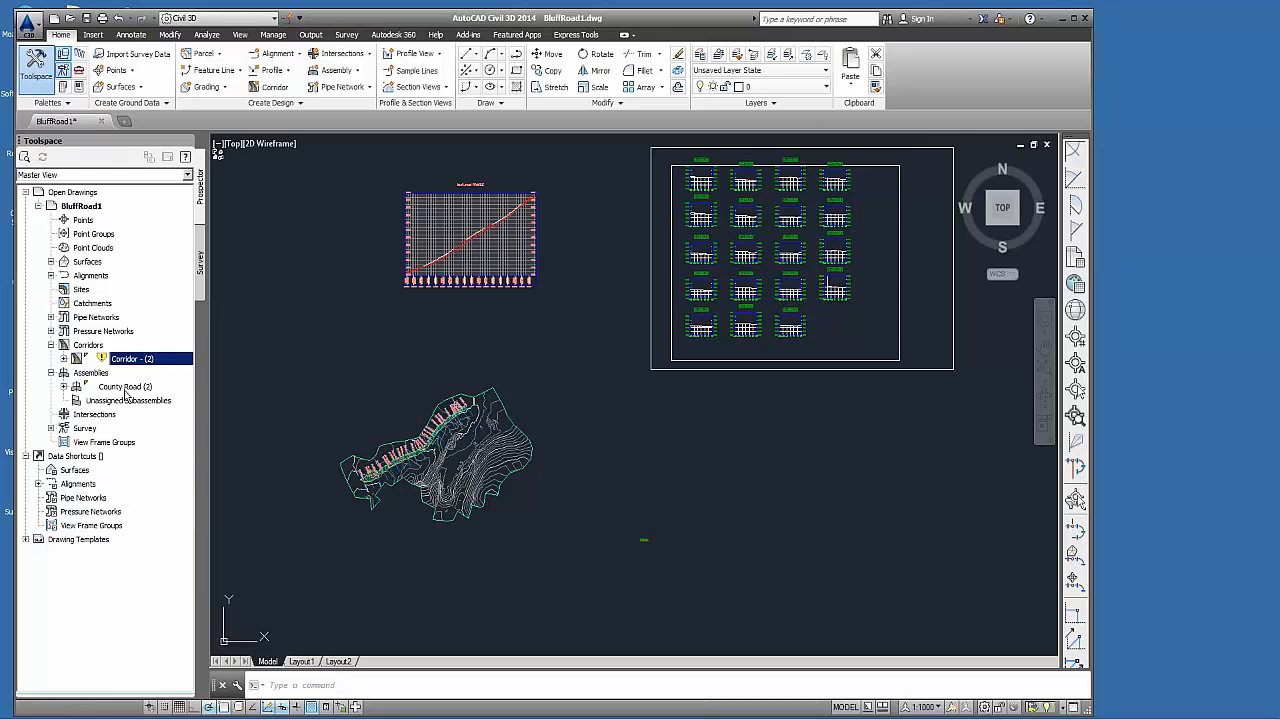
# Rebuild the out-of-date corridor Corridor - (2).
pyautogui.moveTo(277, 406); pyautogui.dragTo(279, 418, button='middle')
pyautogui.scroll(5, 700, 340)
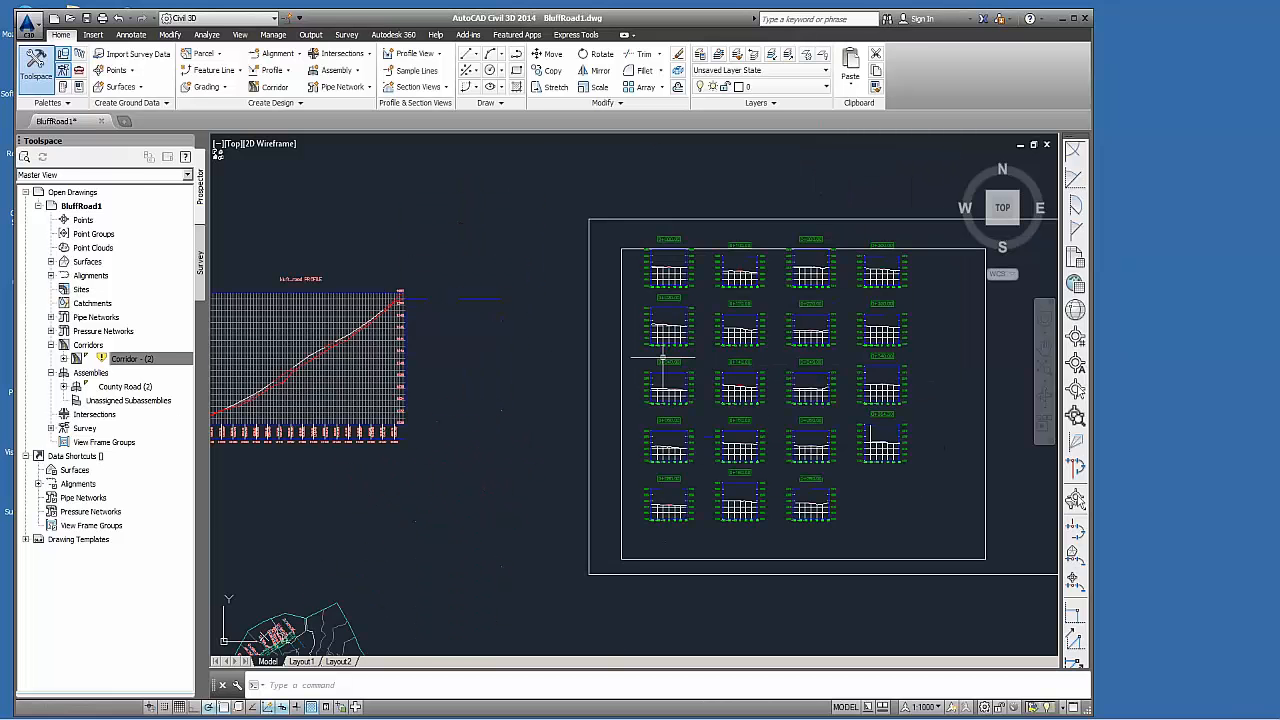
pyautogui.scroll(-2, 703, 298)
pyautogui.scroll(-2, 612, 283)
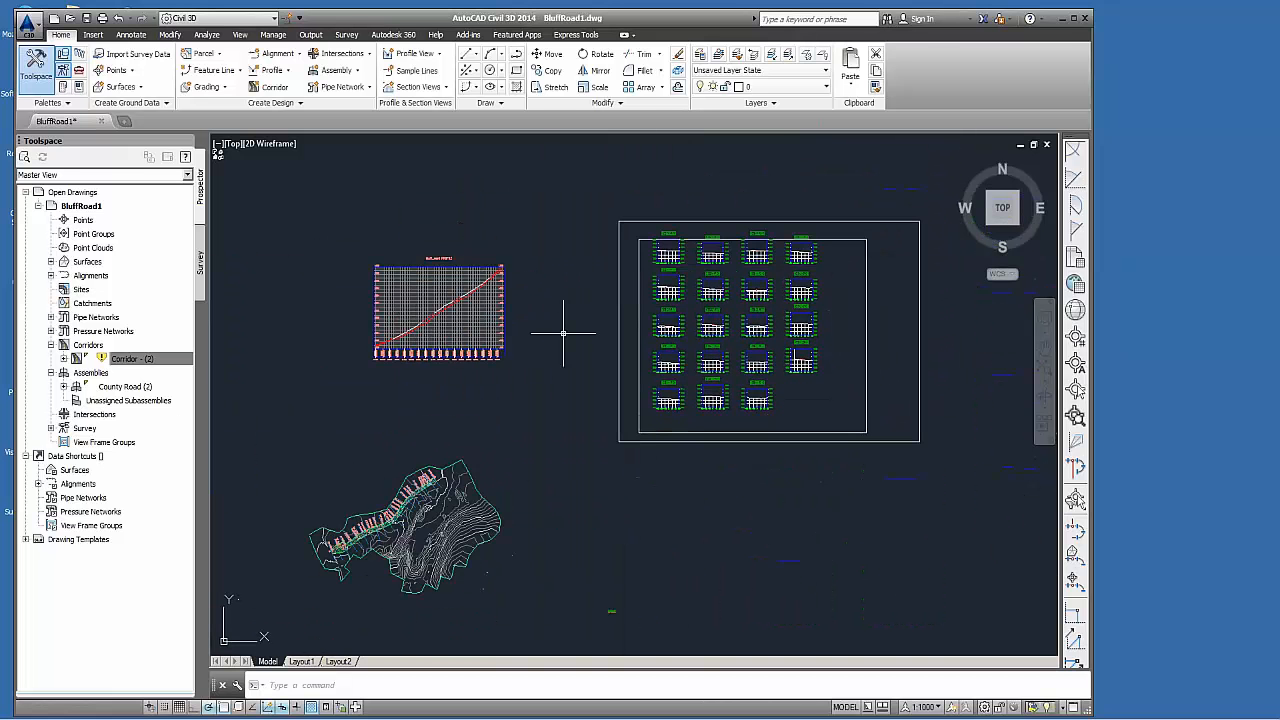
pyautogui.rightClick(130, 366)
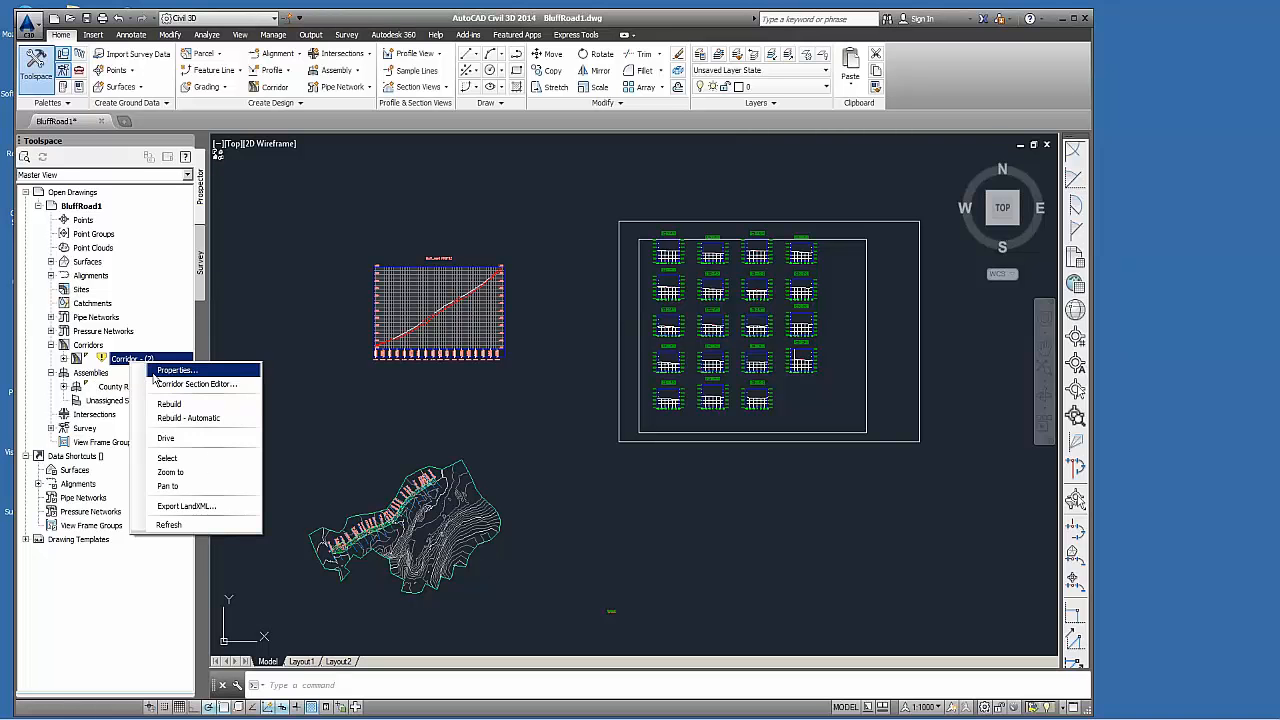
pyautogui.click(160, 404)
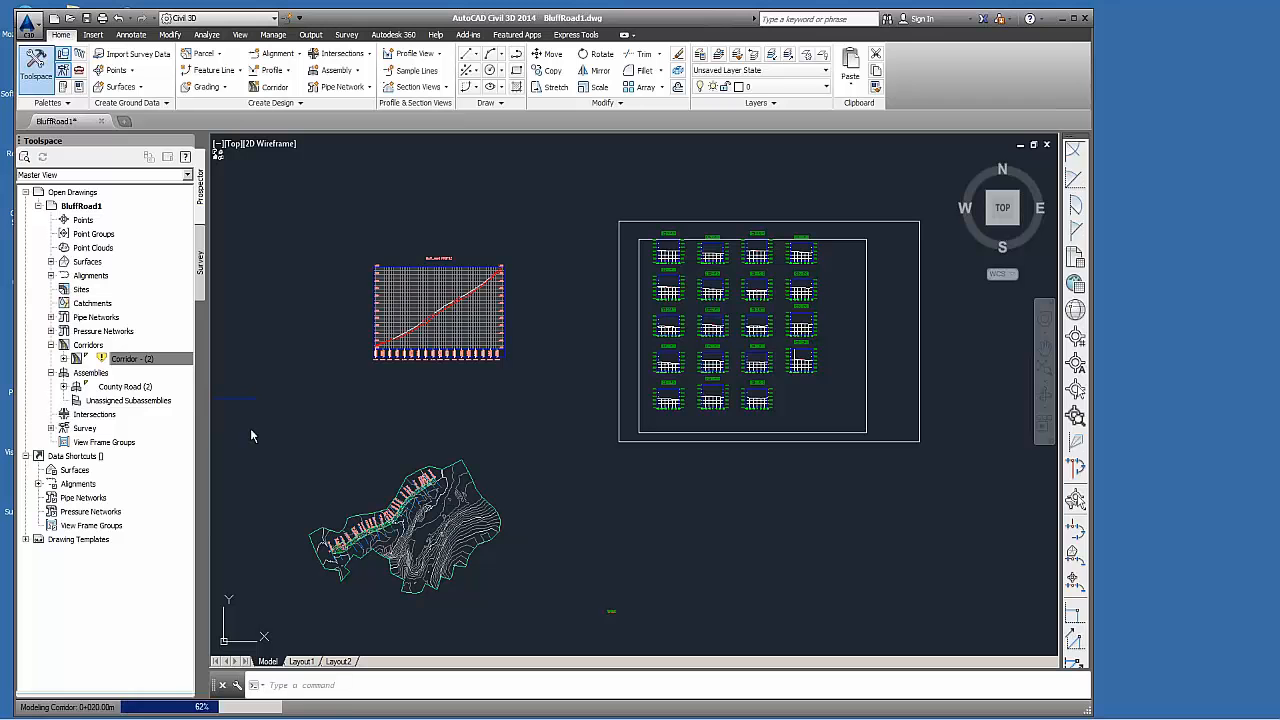
pyautogui.moveTo(357, 434); pyautogui.dragTo(383, 430, button='middle')
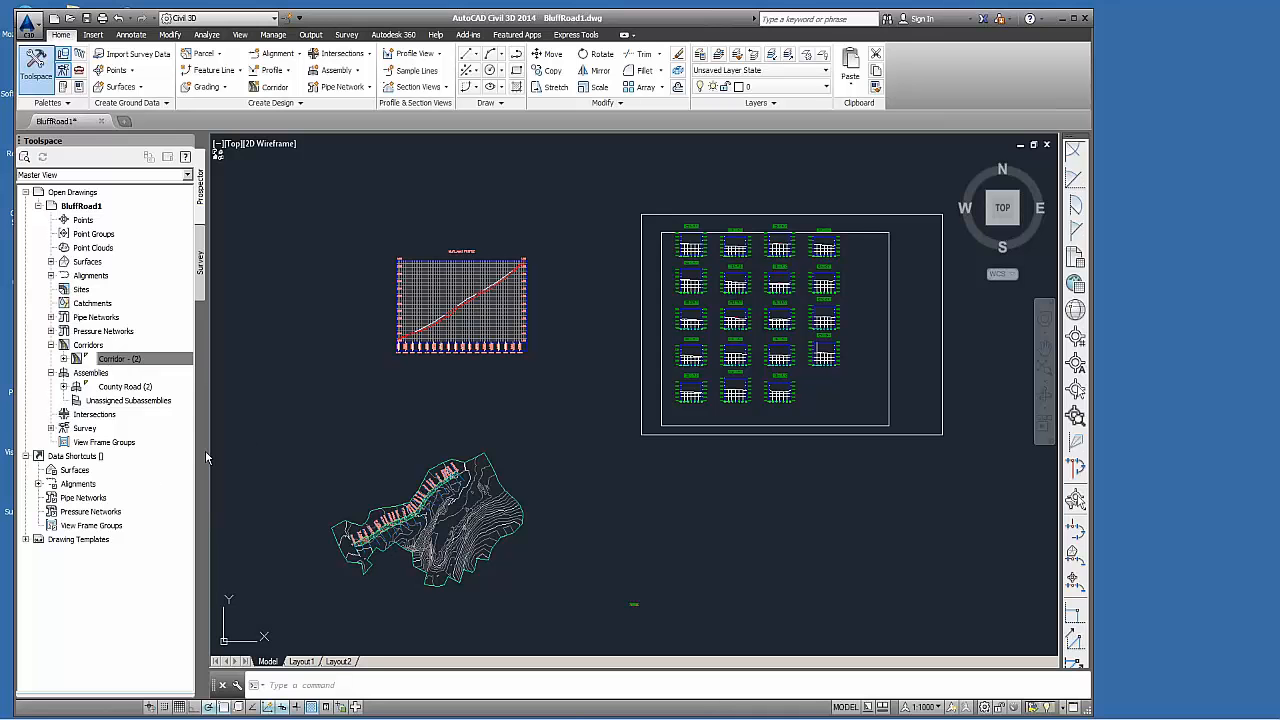
# Export only the OG surface to LandXML version 1.2, overwriting the existing OG.xml in the C3D_to_RoadEng folder.
pyautogui.click(51, 262)
pyautogui.click(104, 276)
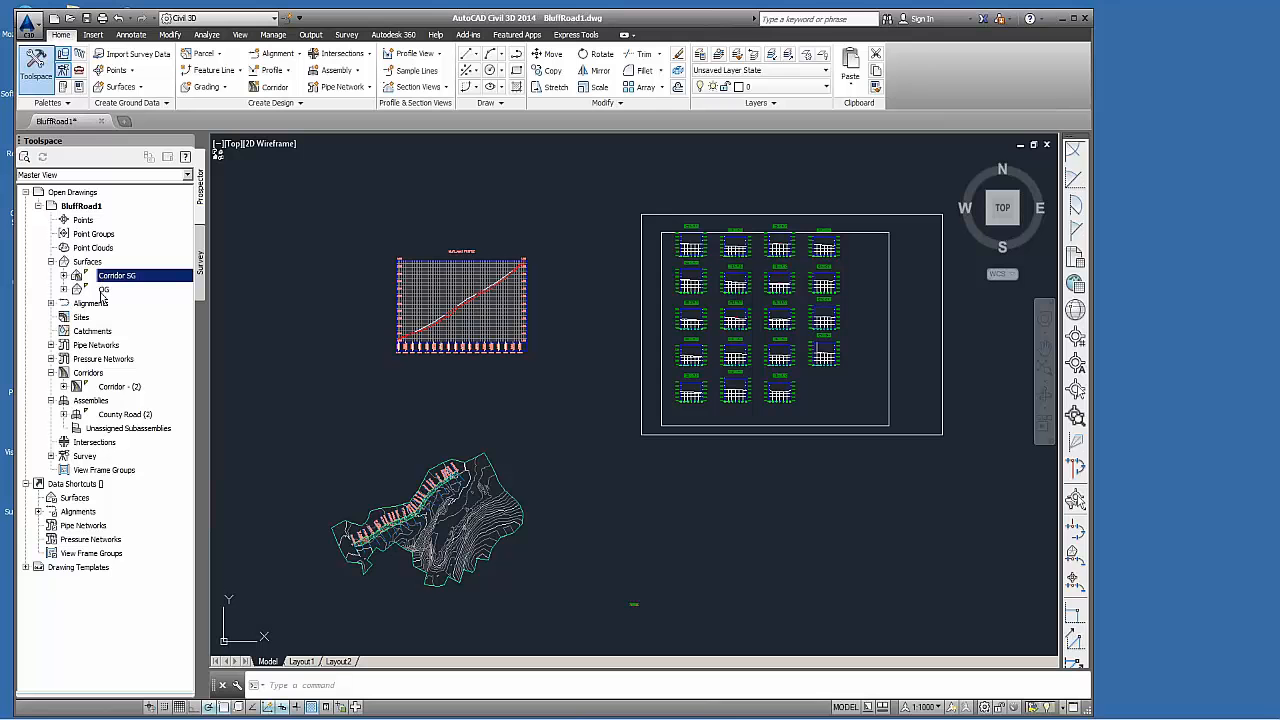
pyautogui.click(103, 291)
pyautogui.rightClick(103, 291)
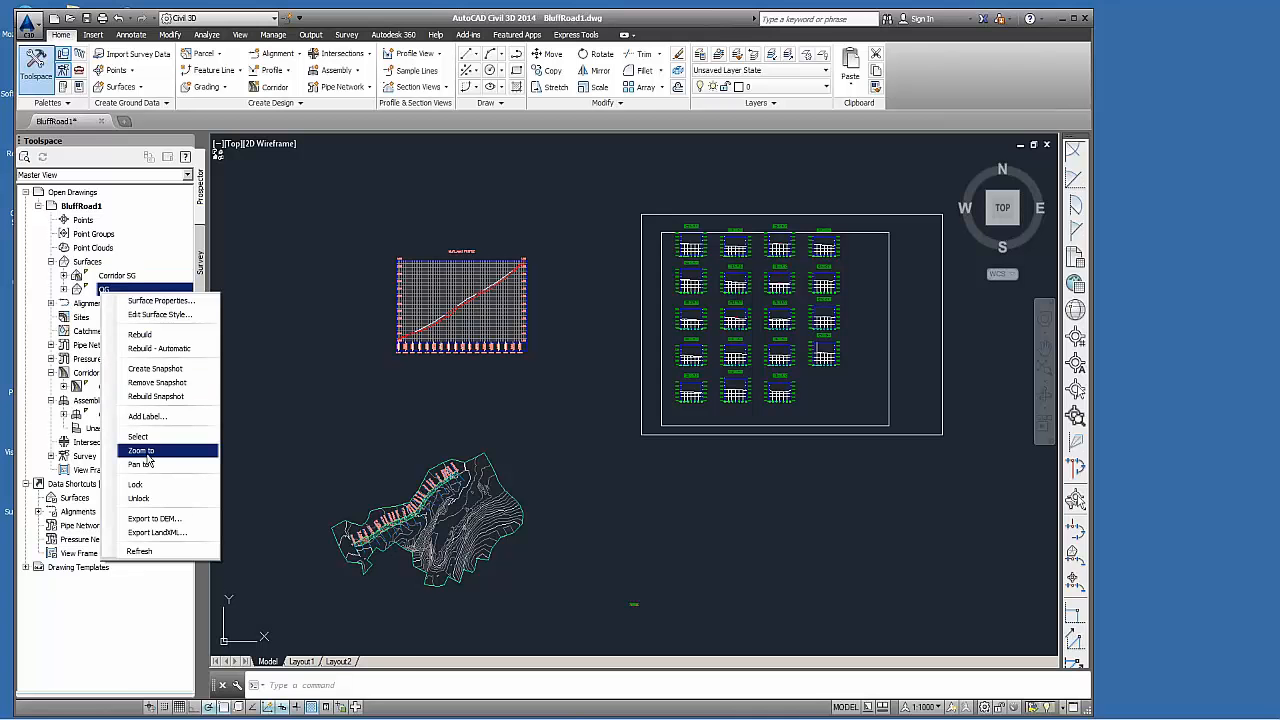
pyautogui.click(157, 533)
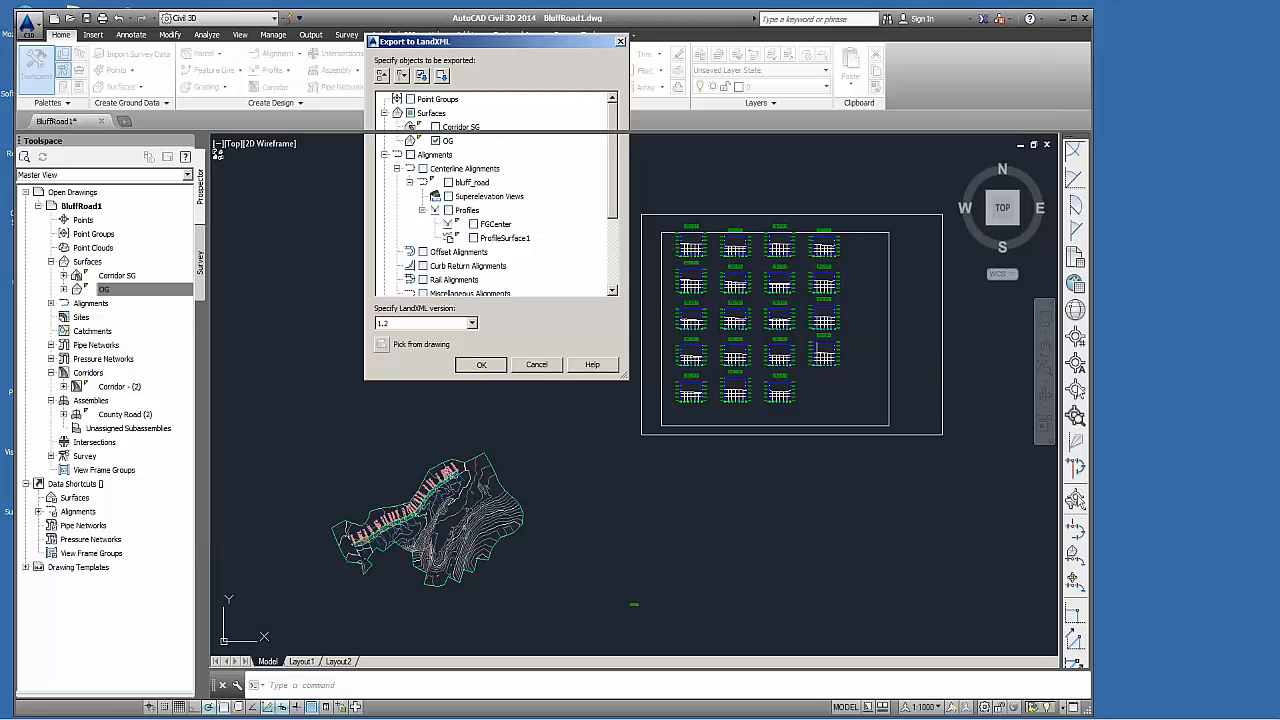
pyautogui.click(478, 366)
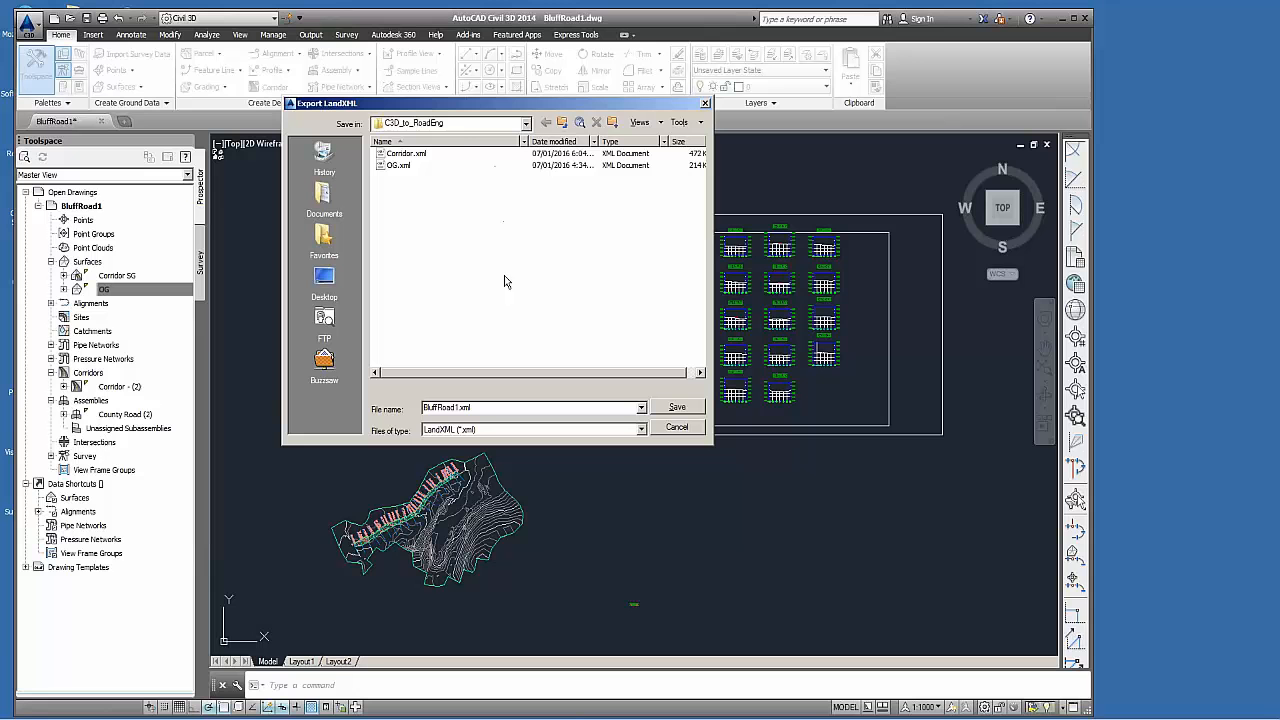
pyautogui.click(394, 166)
pyautogui.click(672, 408)
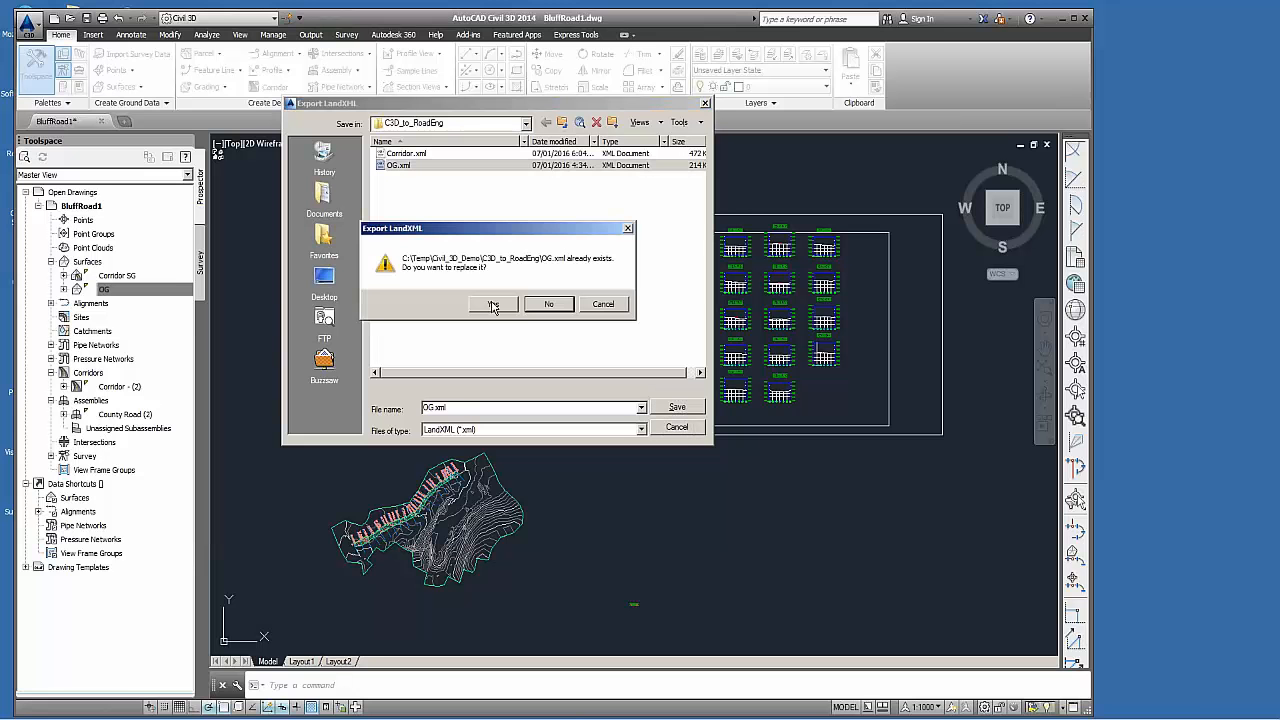
pyautogui.click(493, 305)
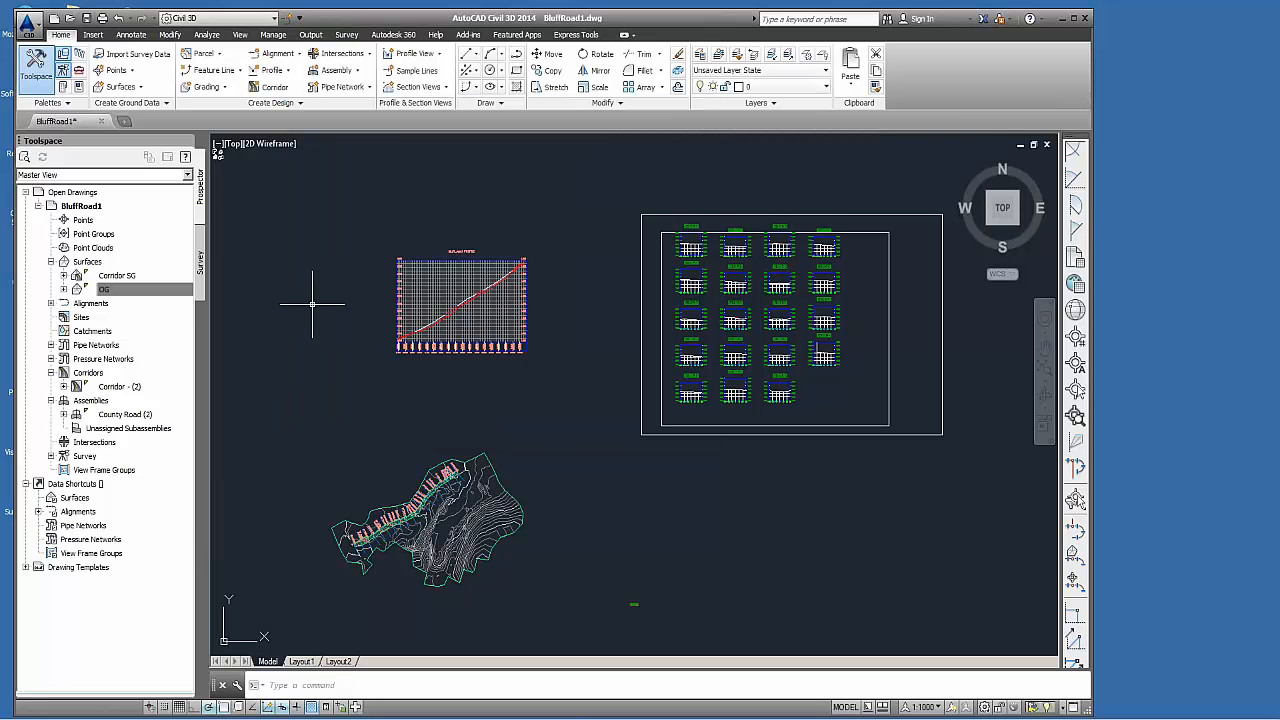
pyautogui.moveTo(381, 466); pyautogui.dragTo(393, 454, button='middle')
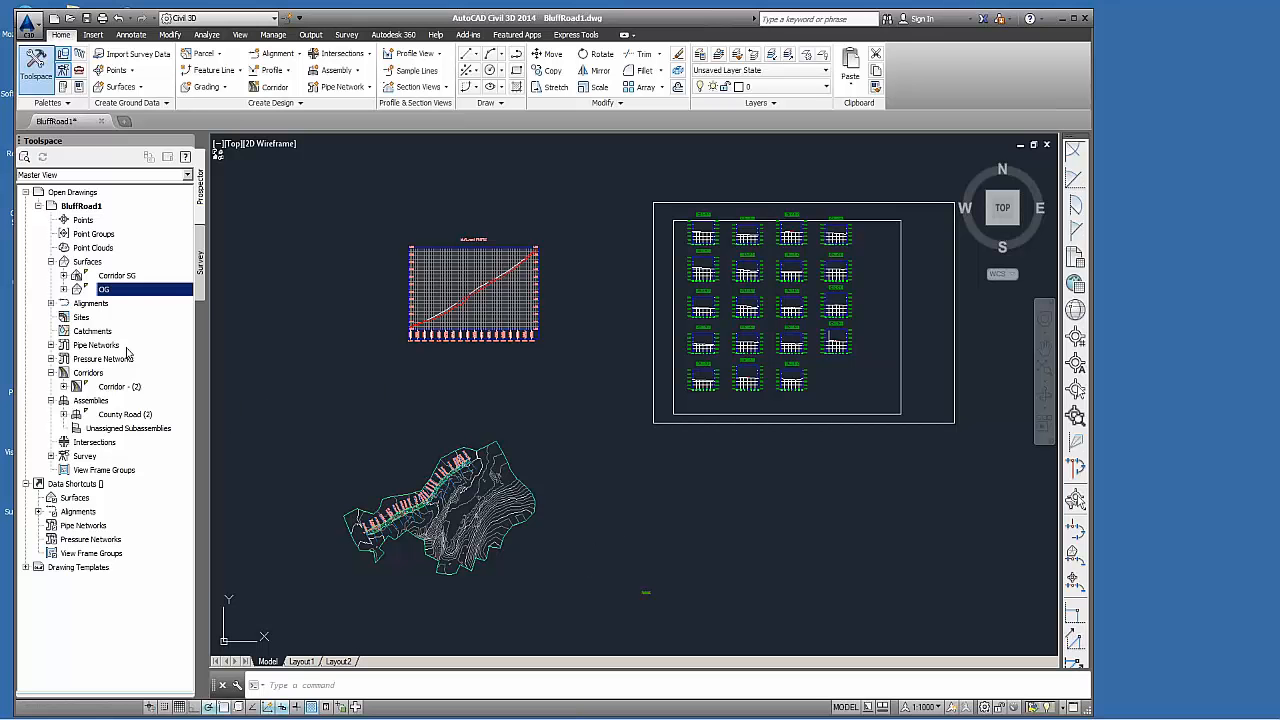
# Examine in Corridor - (2)'s properties which link code the Corridor SG surface is built from, and leave without changes.
pyautogui.click(123, 283)
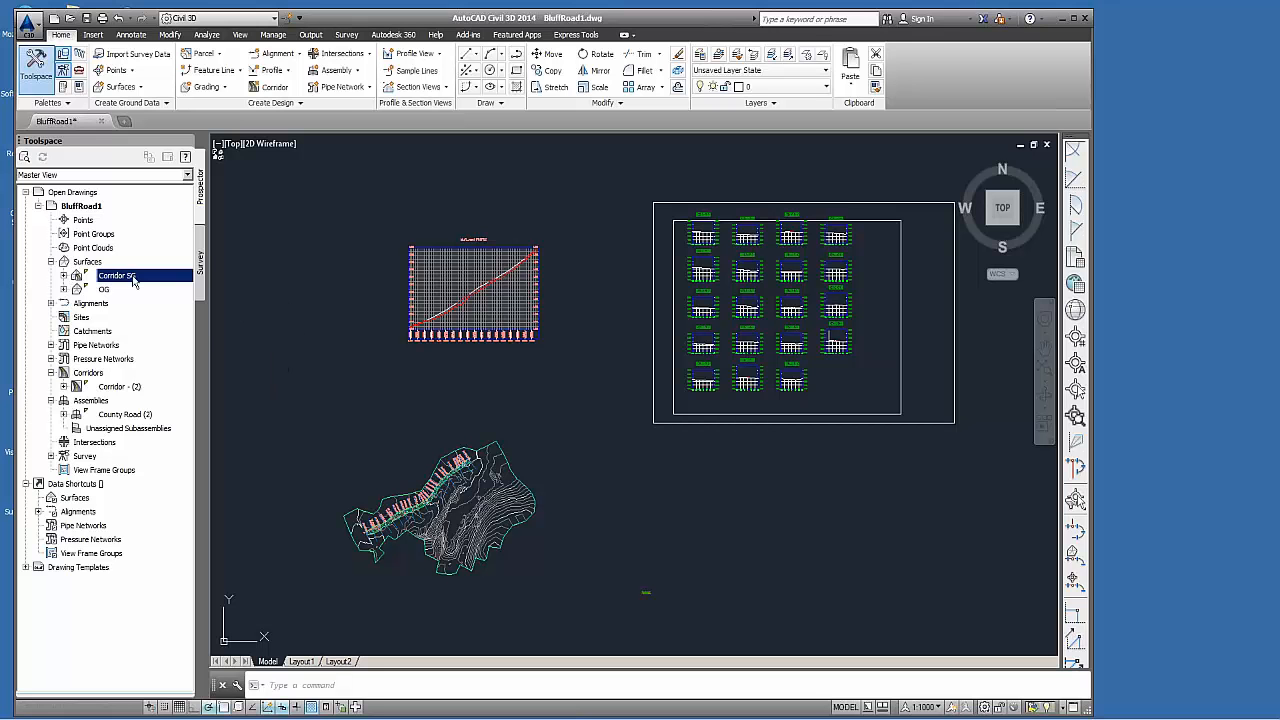
pyautogui.click(115, 389)
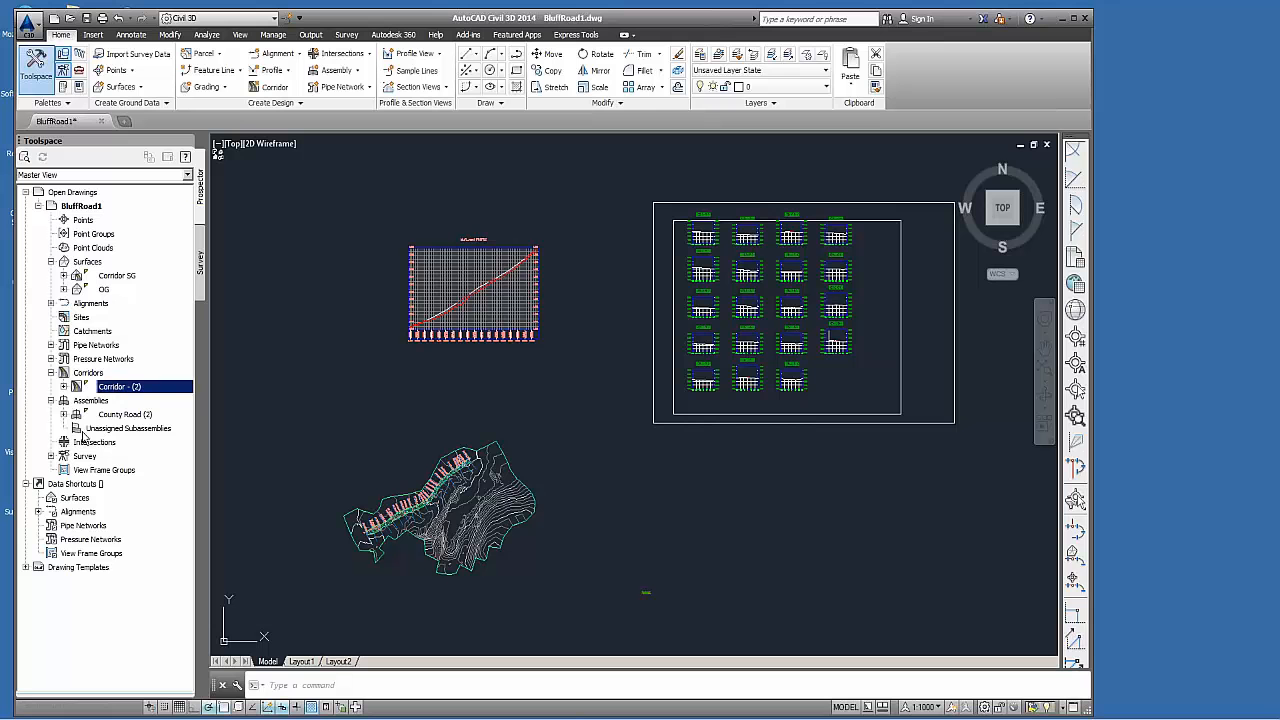
pyautogui.rightClick(113, 390)
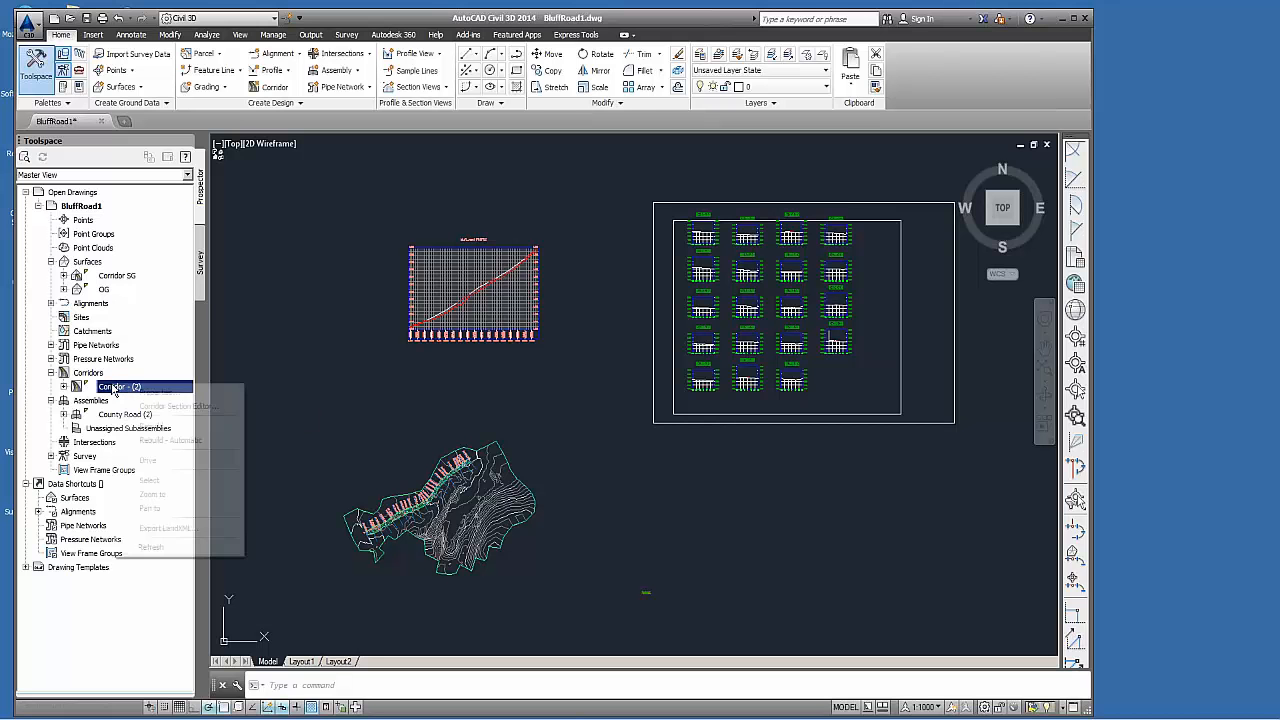
pyautogui.click(150, 394)
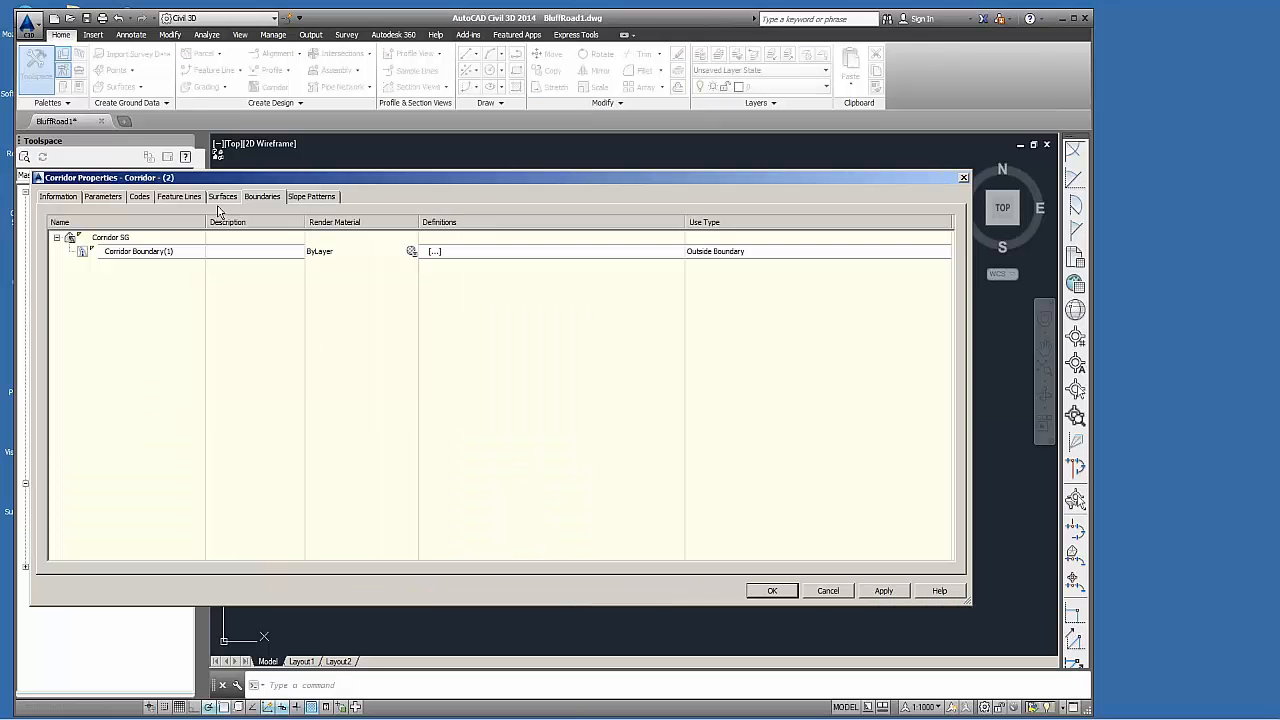
pyautogui.click(221, 198)
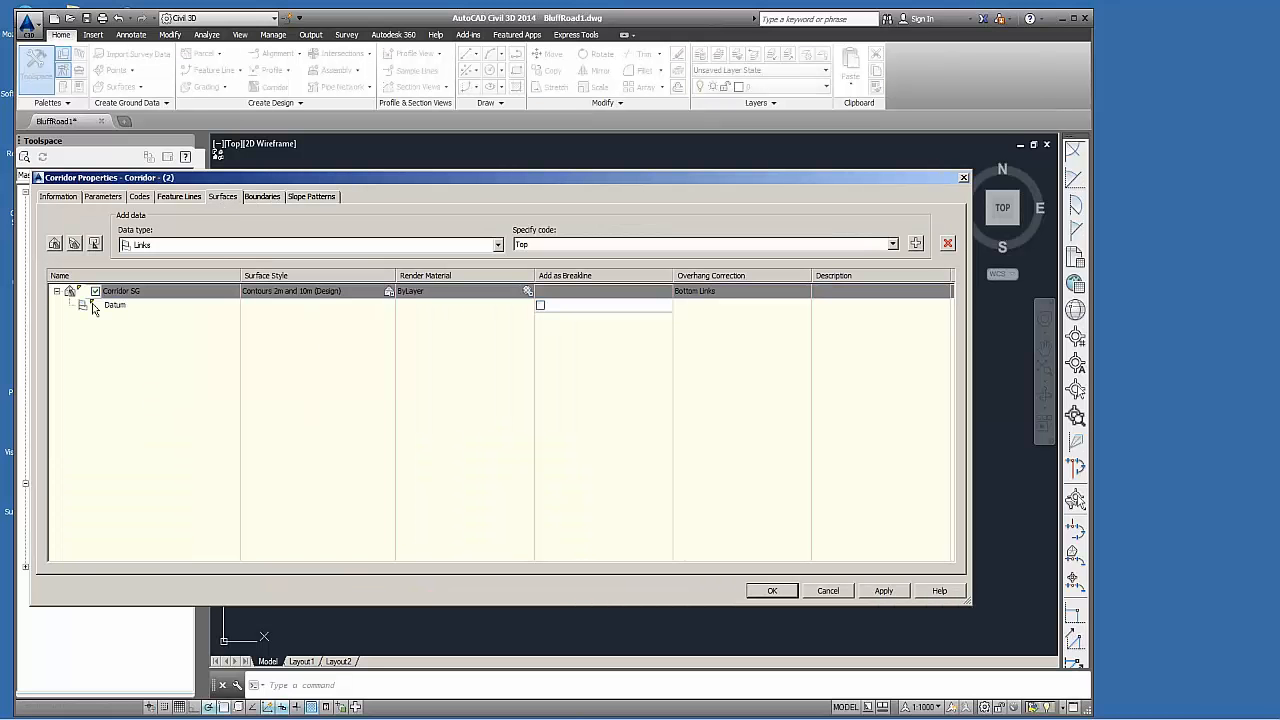
pyautogui.click(113, 306)
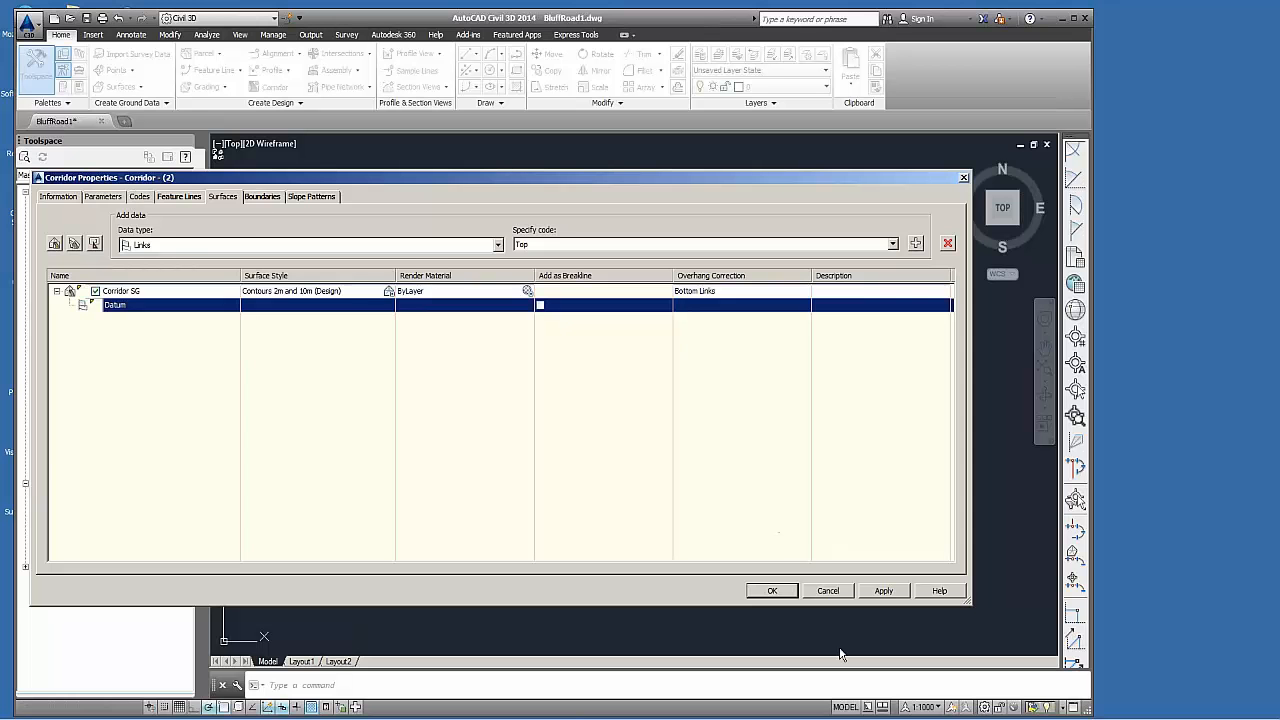
pyautogui.click(818, 591)
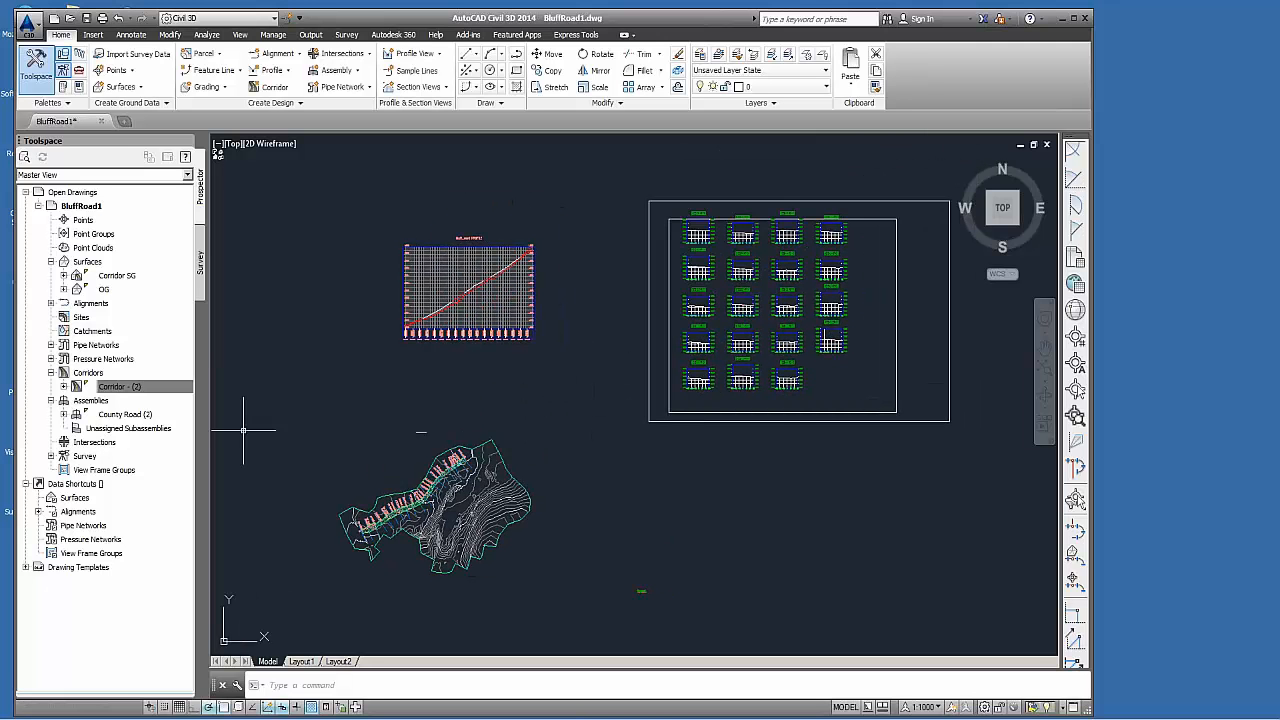
# Export only the Corridor SG surface to LandXML version 1.2 as SG.xml in the C3D_to_RoadEng folder.
pyautogui.click(120, 277)
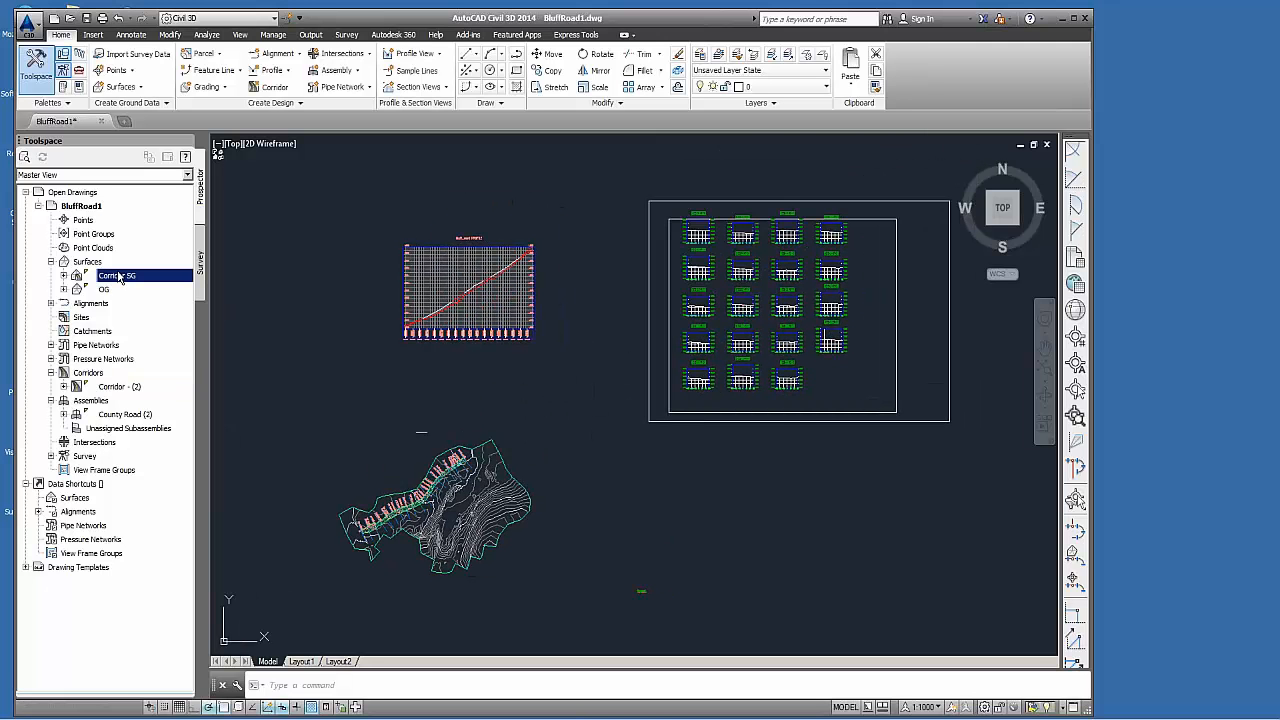
pyautogui.rightClick(118, 283)
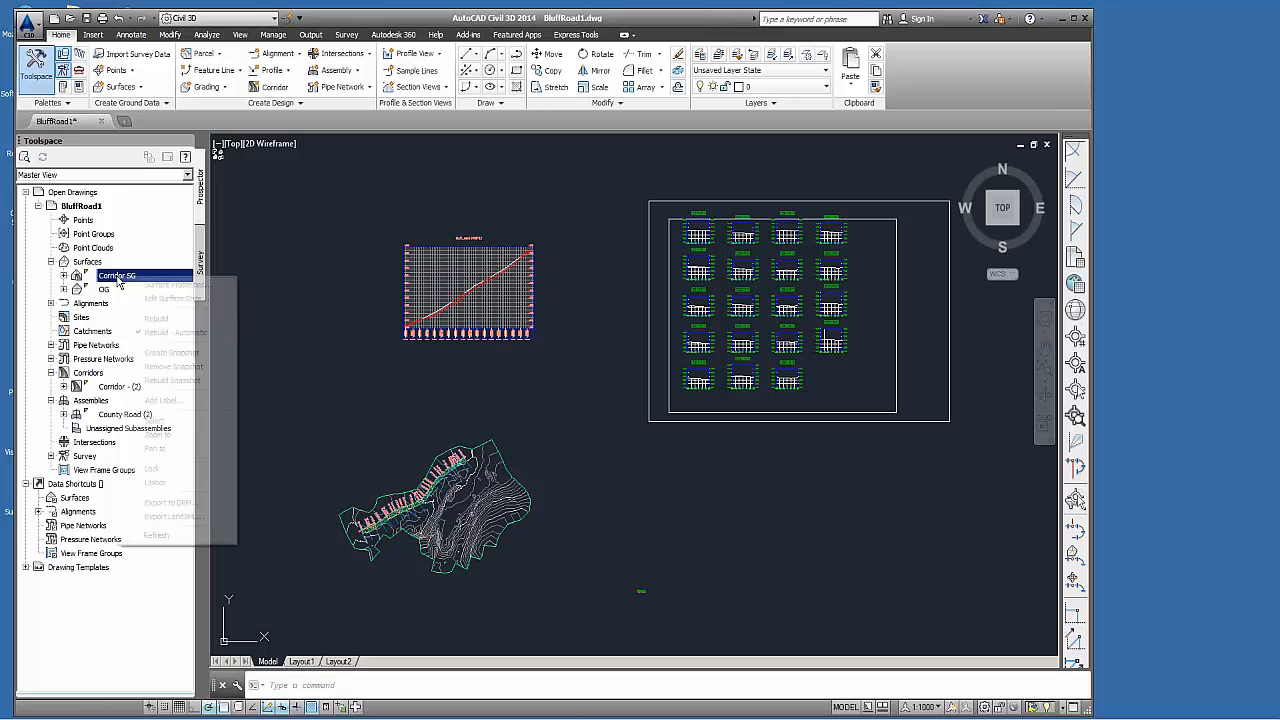
pyautogui.click(158, 517)
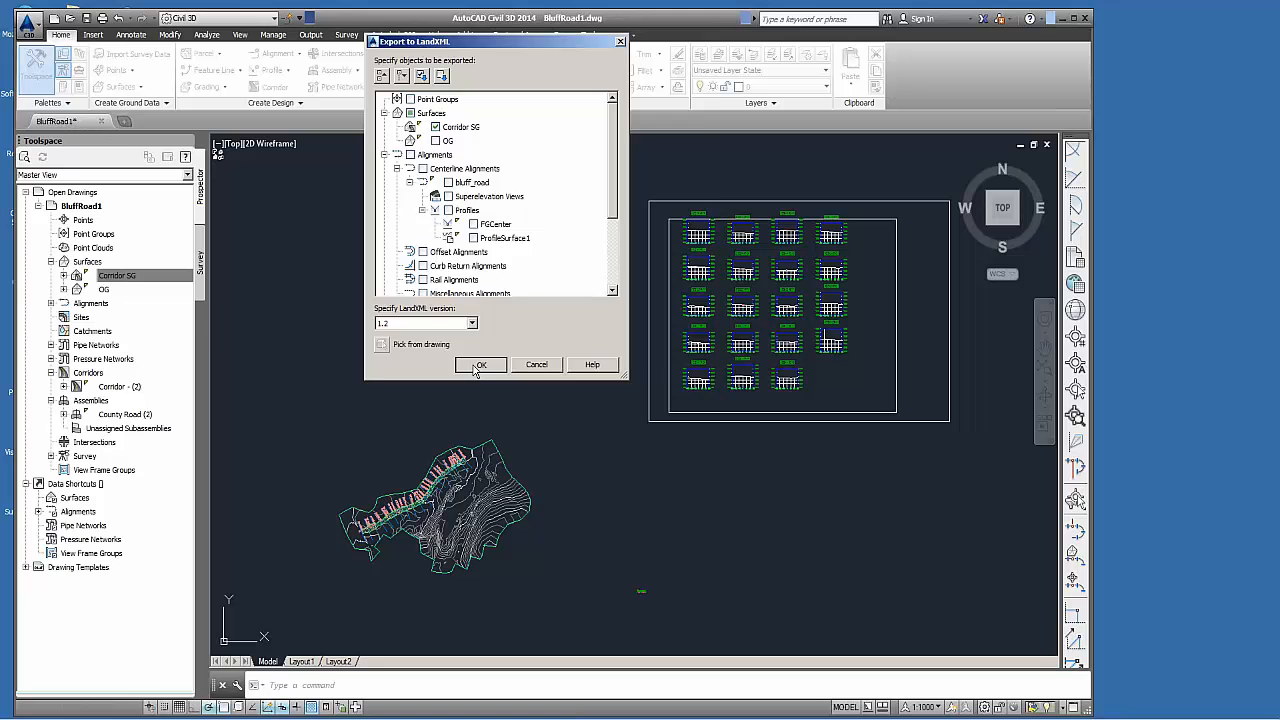
pyautogui.click(478, 365)
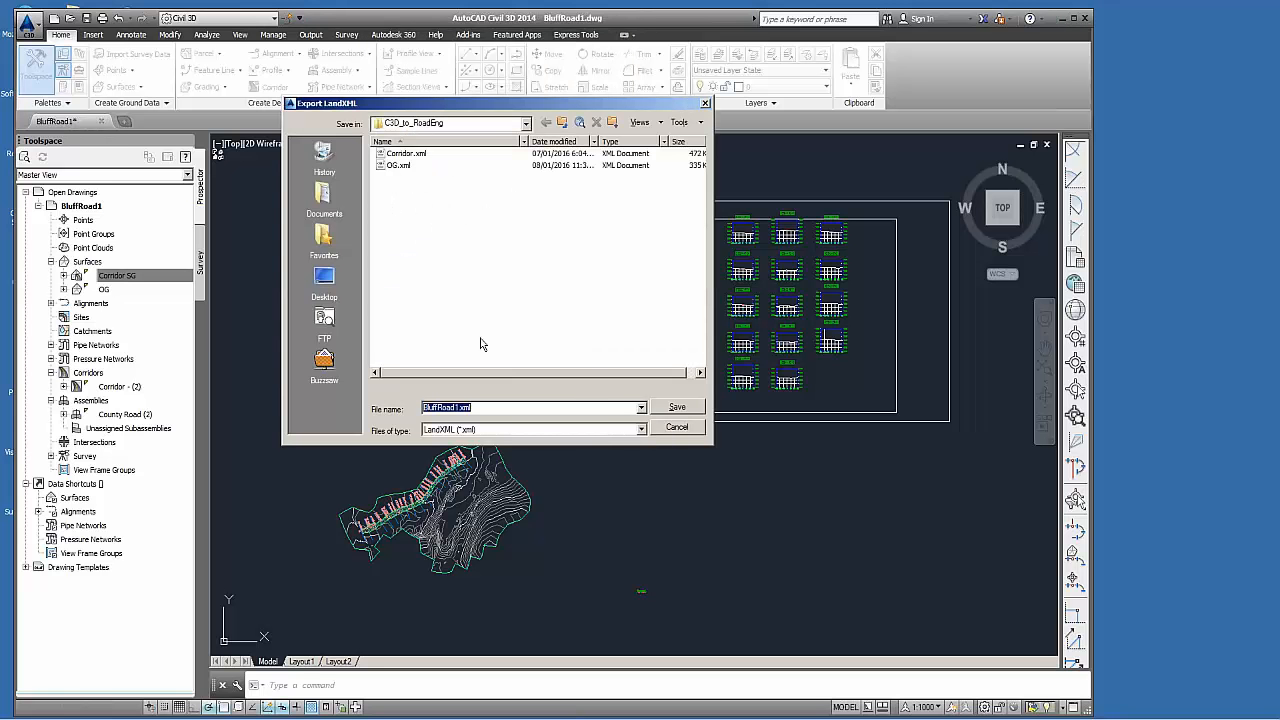
pyautogui.click(455, 408)
pyautogui.moveTo(455, 408); pyautogui.dragTo(366, 397)
pyautogui.press('BackSpace')
pyautogui.write('SG')
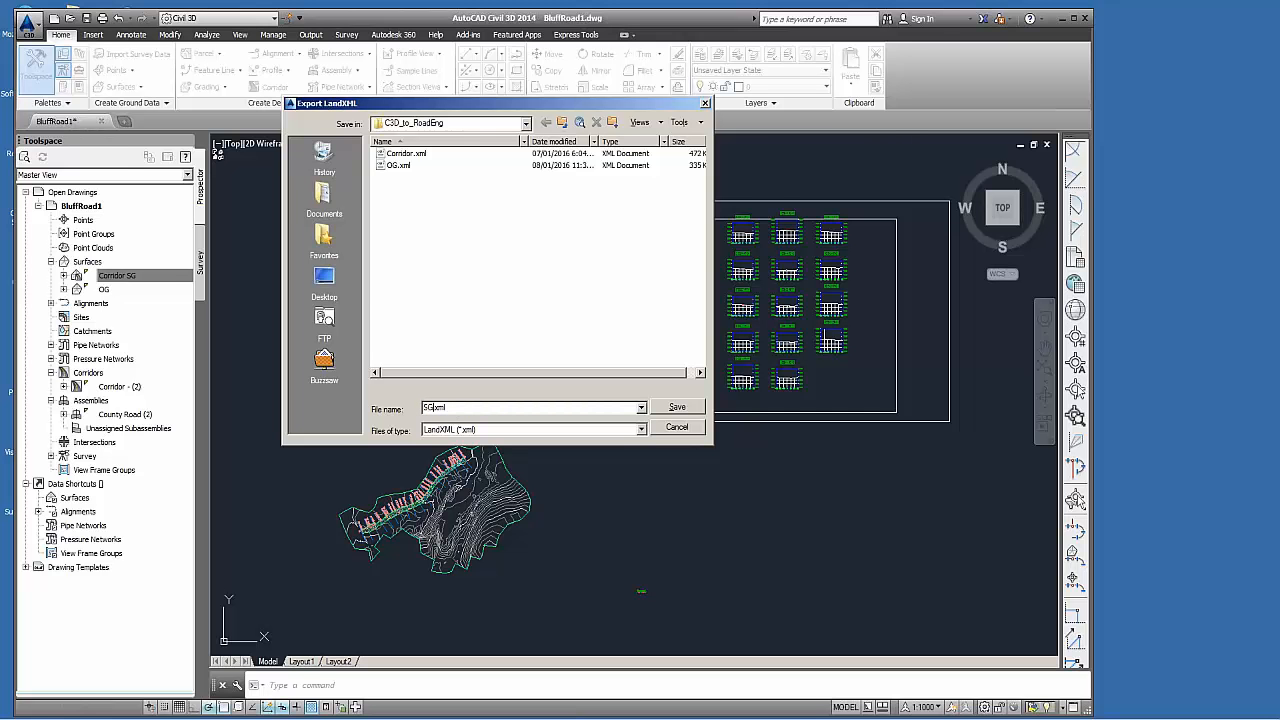
pyautogui.click(673, 413)
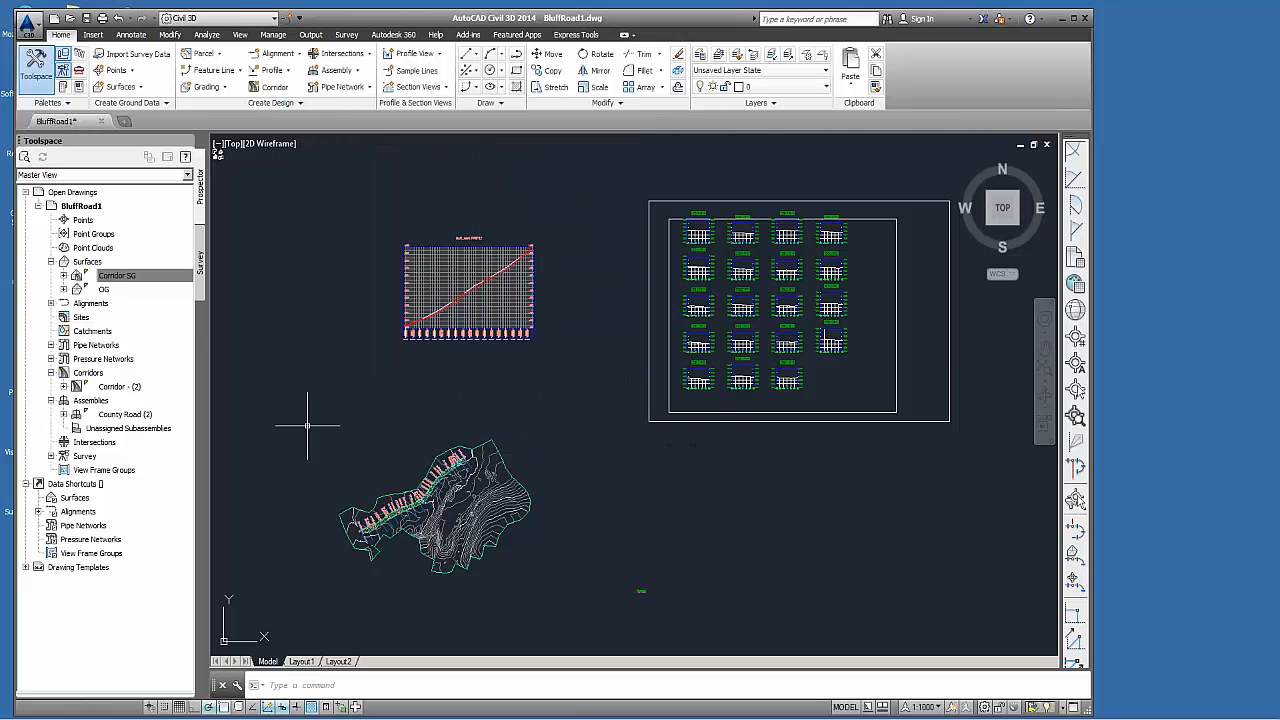
# Start a LandXML 1.2 export of the bluff_road centerline alignment with its FGCenter and ProfileSurface1 profiles.
pyautogui.moveTo(309, 423); pyautogui.dragTo(326, 365, button='middle')
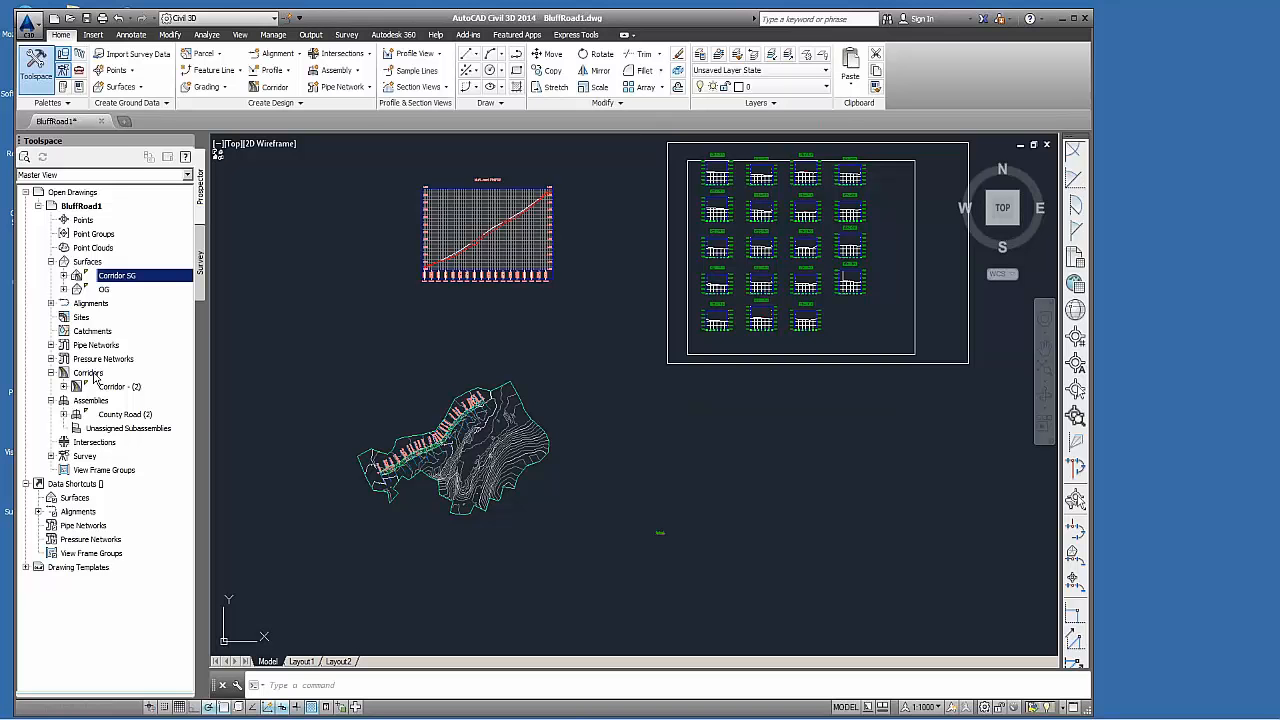
pyautogui.click(51, 303)
pyautogui.doubleClick(112, 317)
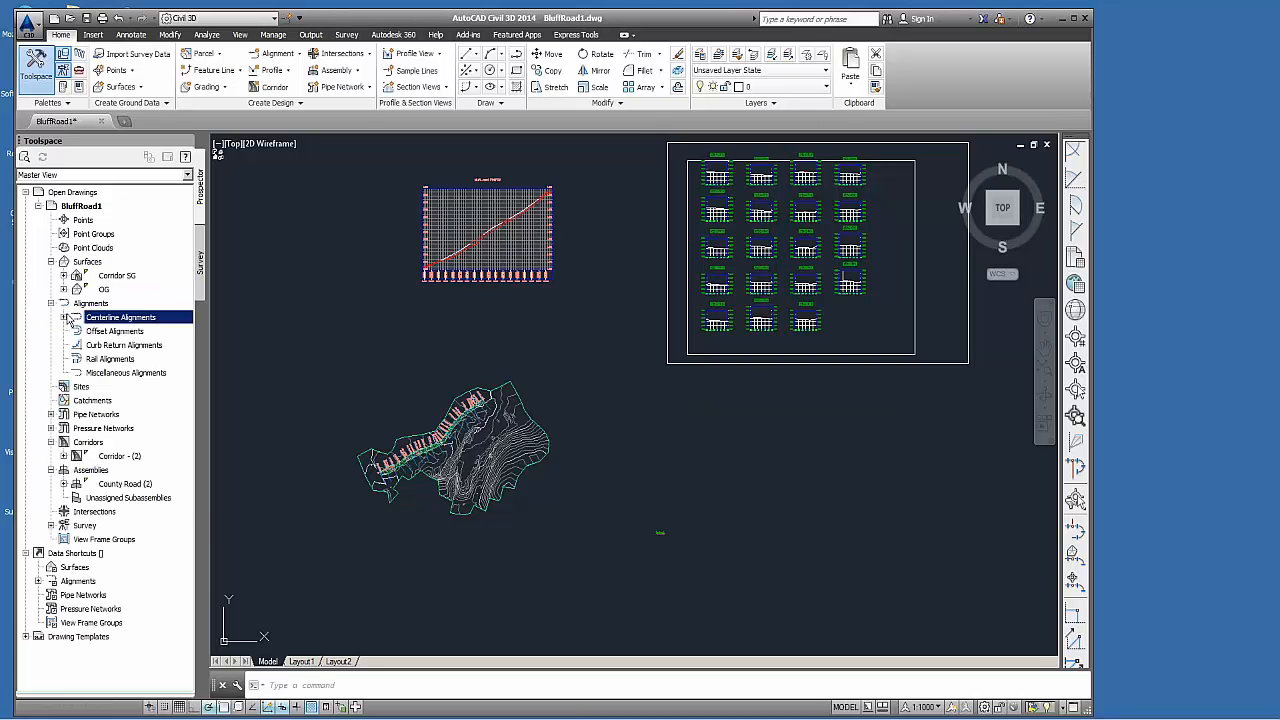
pyautogui.click(112, 331)
pyautogui.rightClick(113, 331)
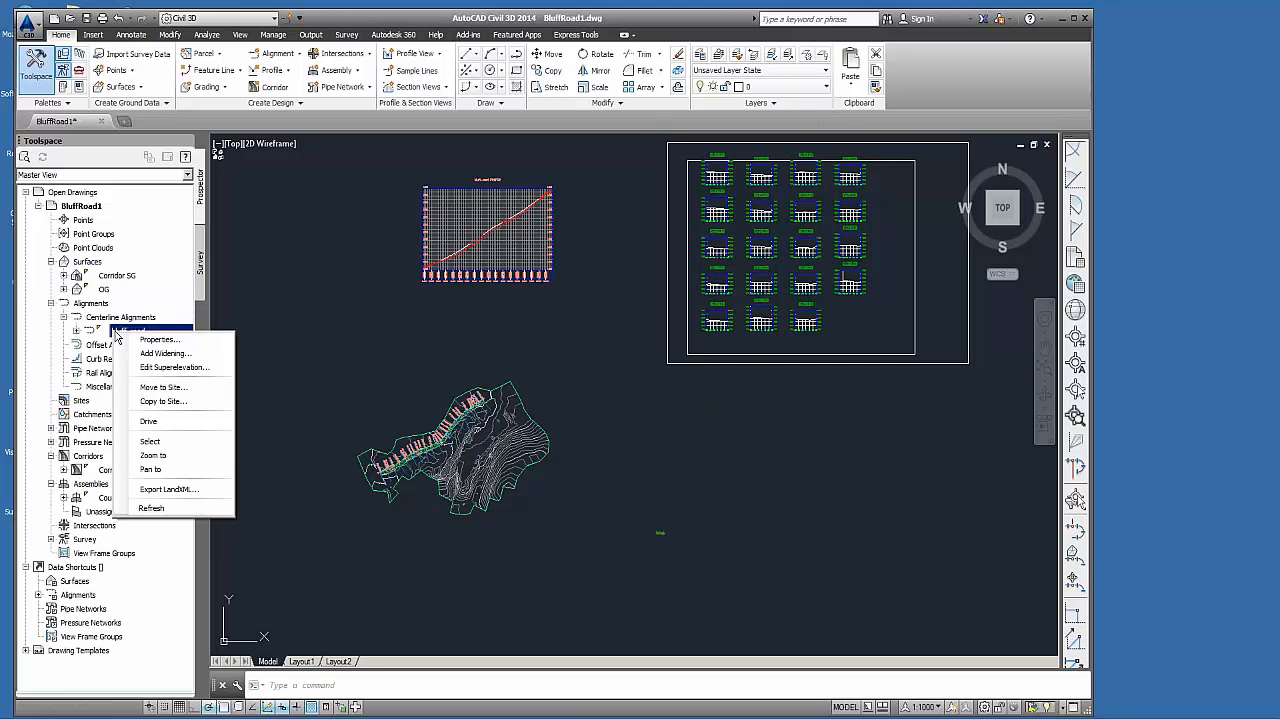
pyautogui.click(203, 493)
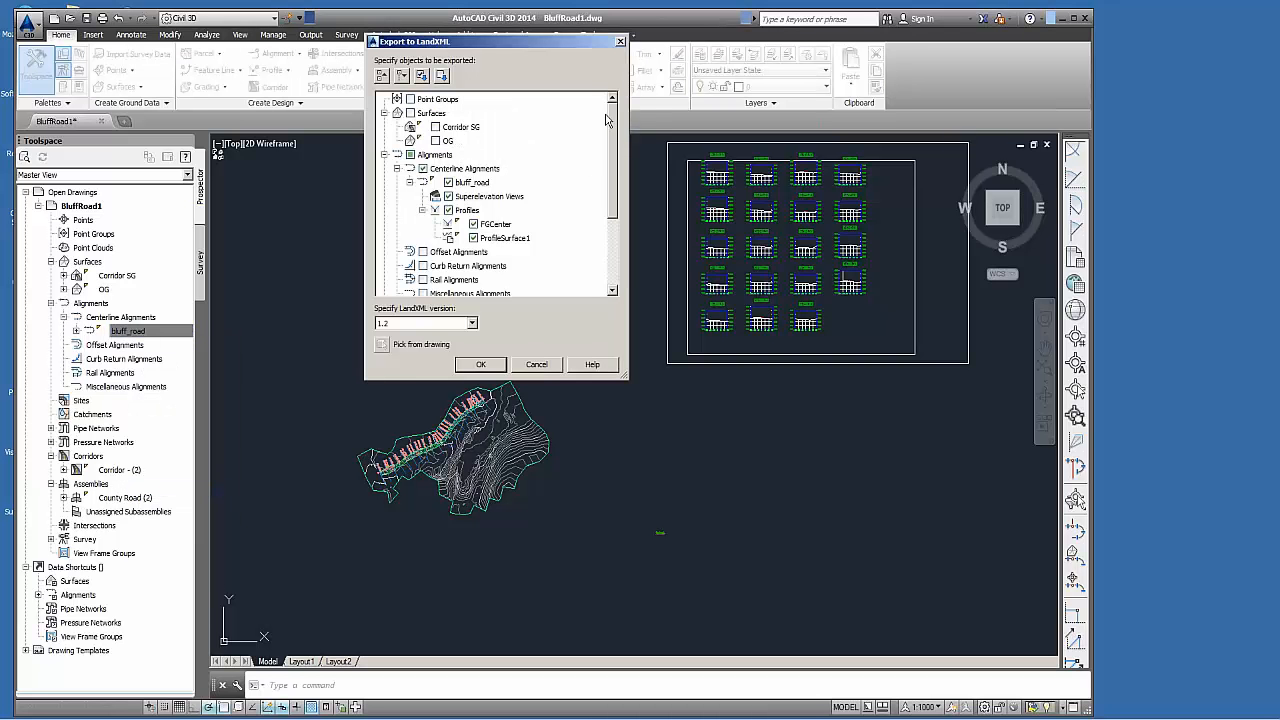
pyautogui.click(472, 366)
pyautogui.click(457, 299)
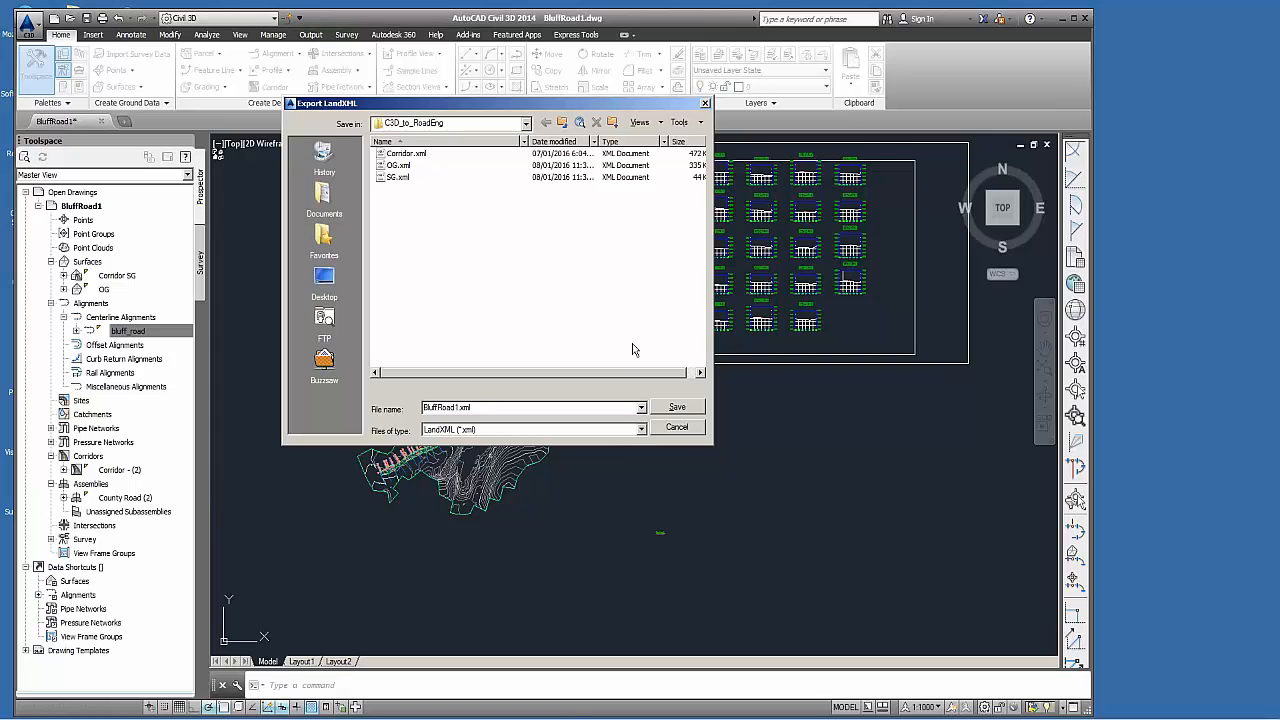
# Save the alignment export as Alignment.xml in the C3D_to_RoadEng folder.
pyautogui.tripleClick(487, 406)
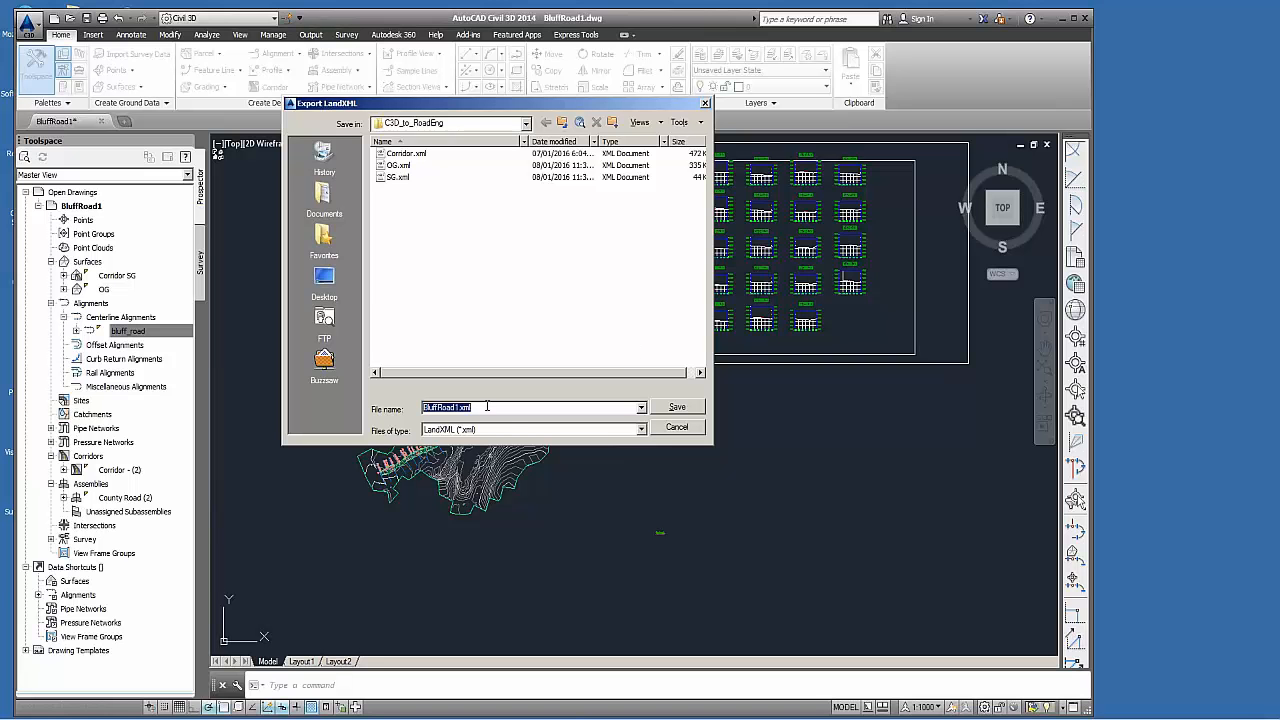
pyautogui.click(452, 407)
pyautogui.moveTo(458, 407); pyautogui.dragTo(421, 408)
pyautogui.write('AI')
pyautogui.click(455, 406)
pyautogui.click(668, 411)
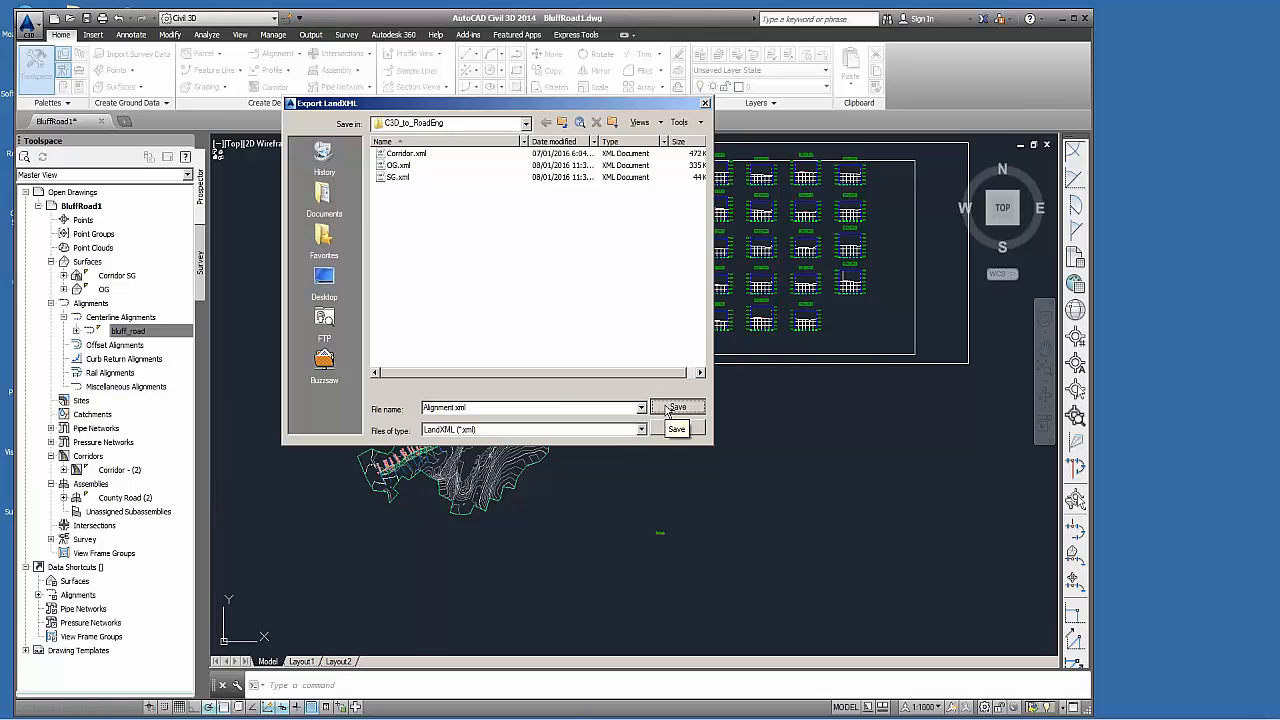
pyautogui.click(664, 404)
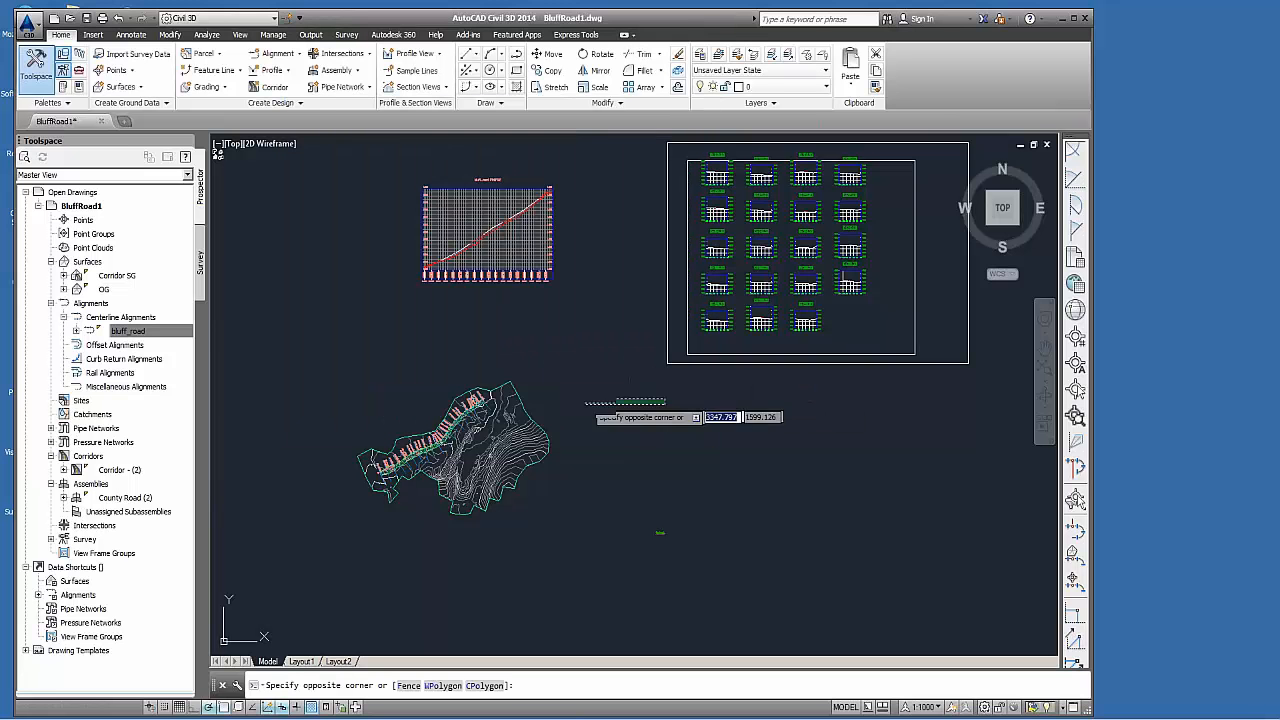
pyautogui.click(689, 452)
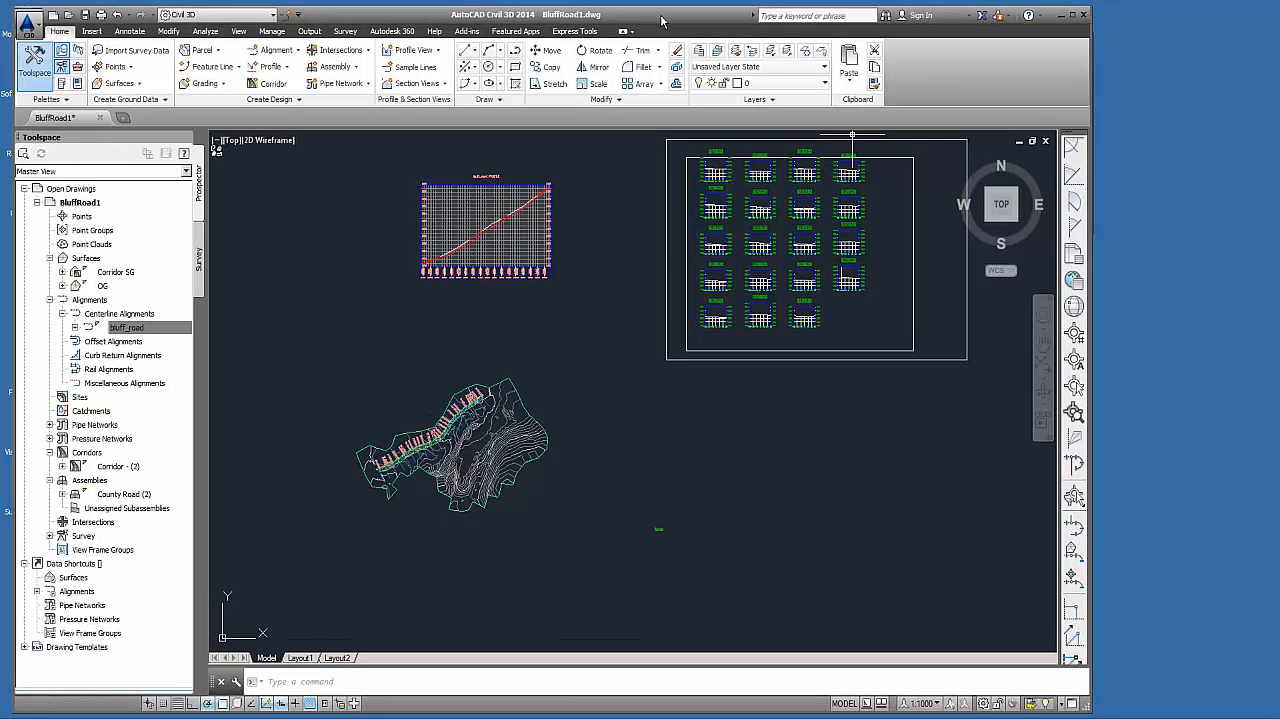
pyautogui.moveTo(661, 21); pyautogui.dragTo(660, 20)
pyautogui.moveTo(648, 547); pyautogui.dragTo(625, 576, button='middle')
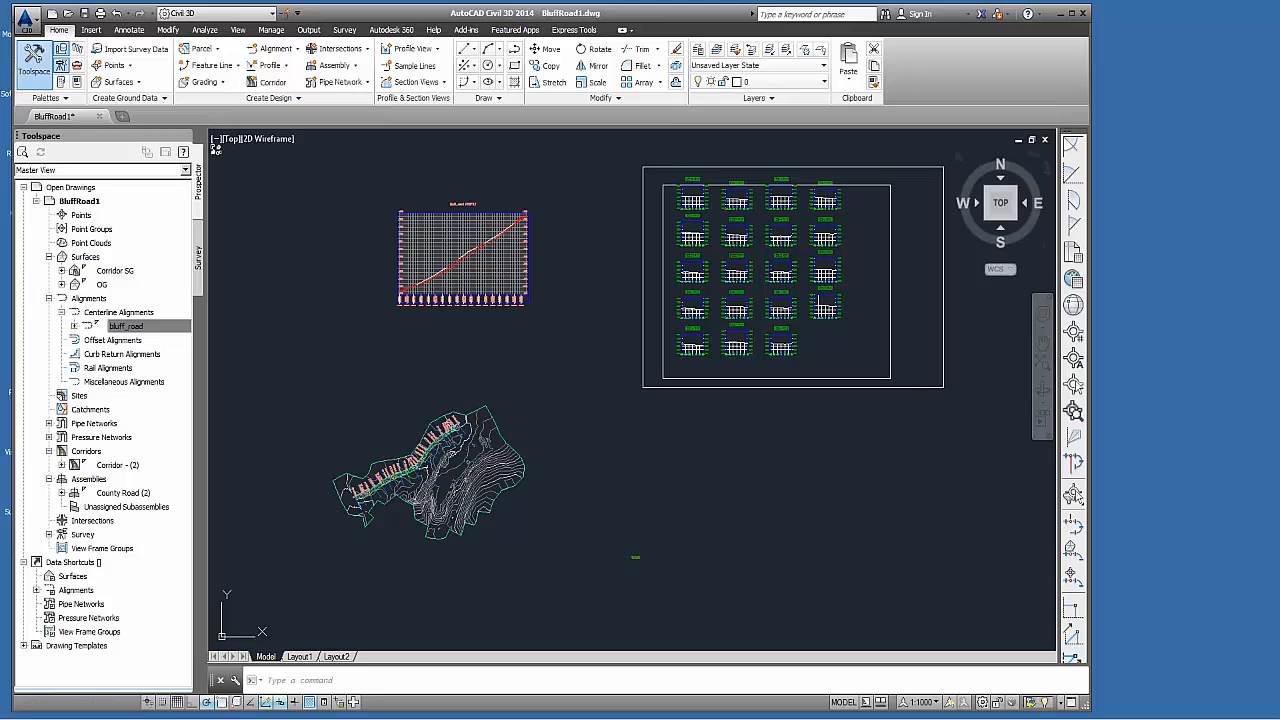
# Switch to the bluff_road.dsn design in RoadEng Location and close its Multi-Plot window.
pyautogui.click(1062, 14)
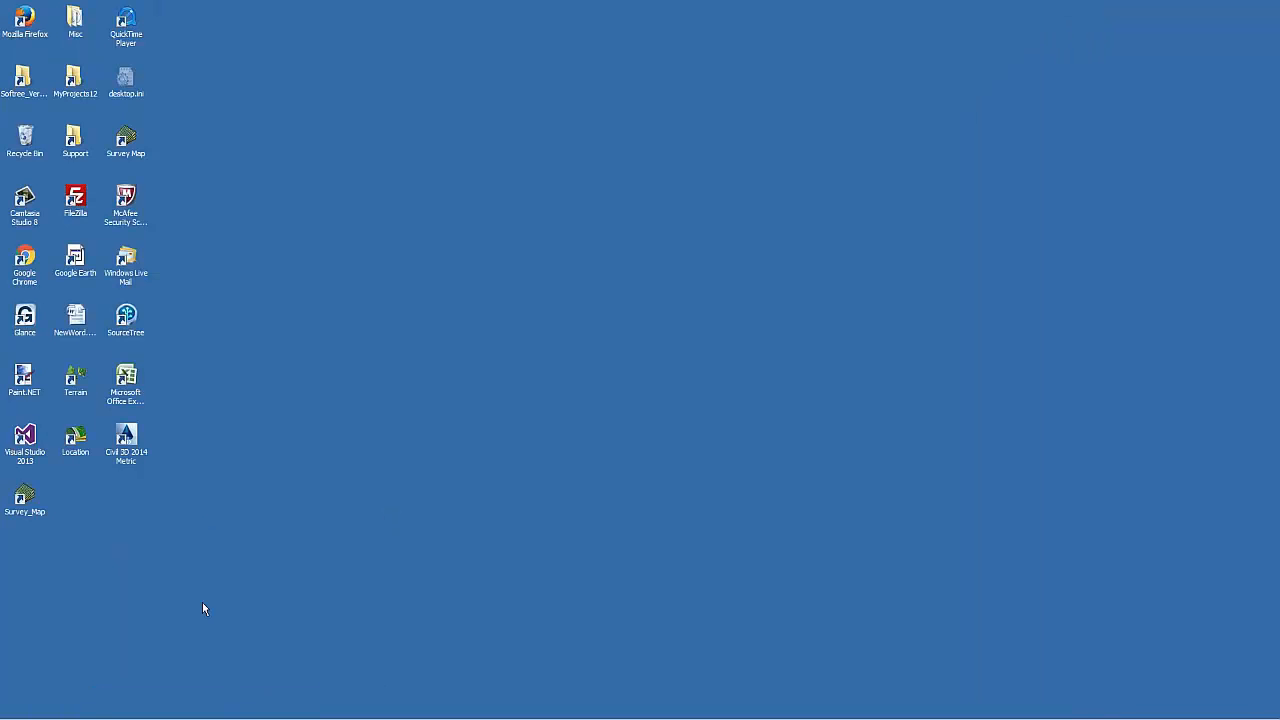
pyautogui.click(200, 705)
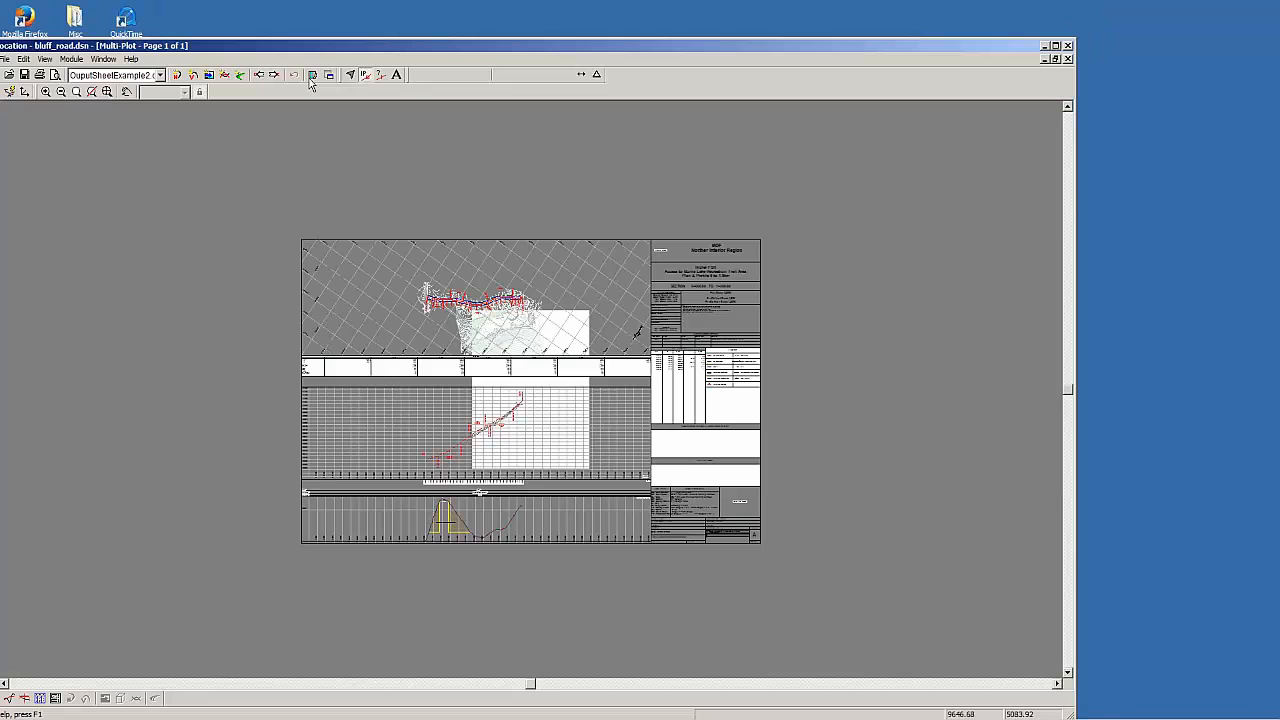
pyautogui.click(1055, 59)
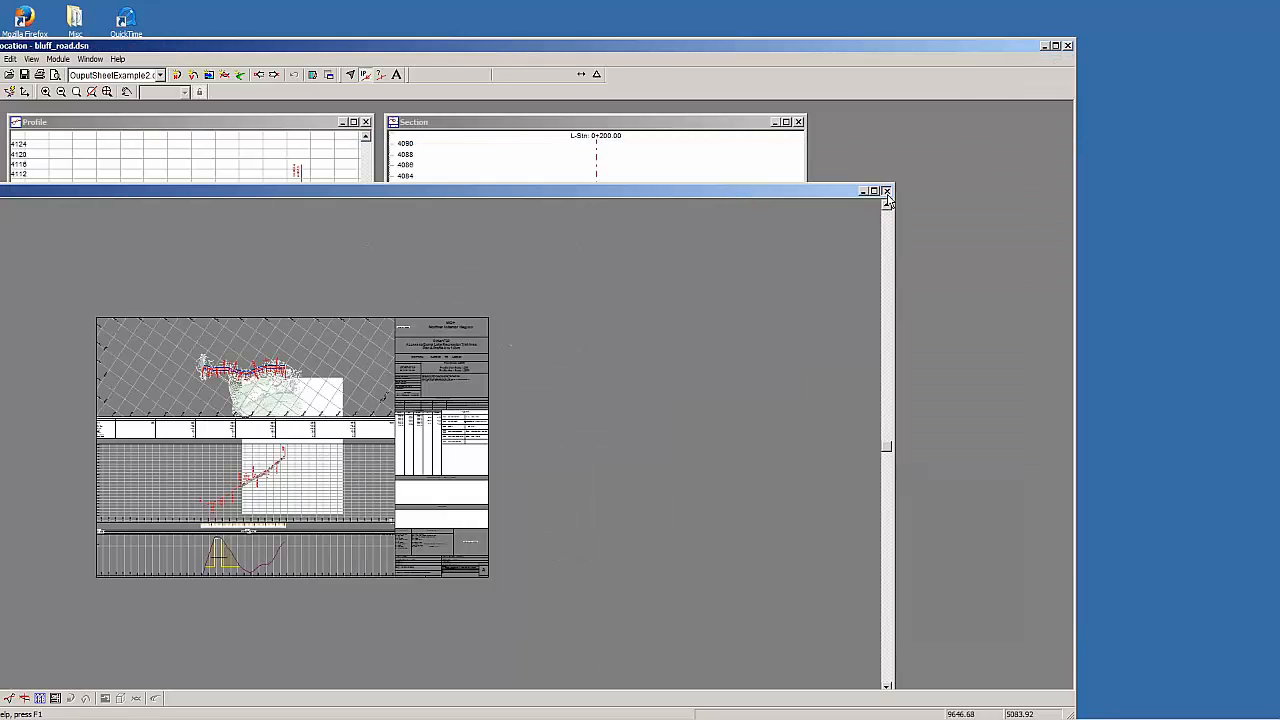
pyautogui.click(886, 191)
pyautogui.moveTo(561, 50); pyautogui.dragTo(621, 34)
# Create a new Location design from the LandXML file OG.xml in the C3D_to_RoadEng folder, discarding changes to bluff_road.dsn.
pyautogui.click(50, 41)
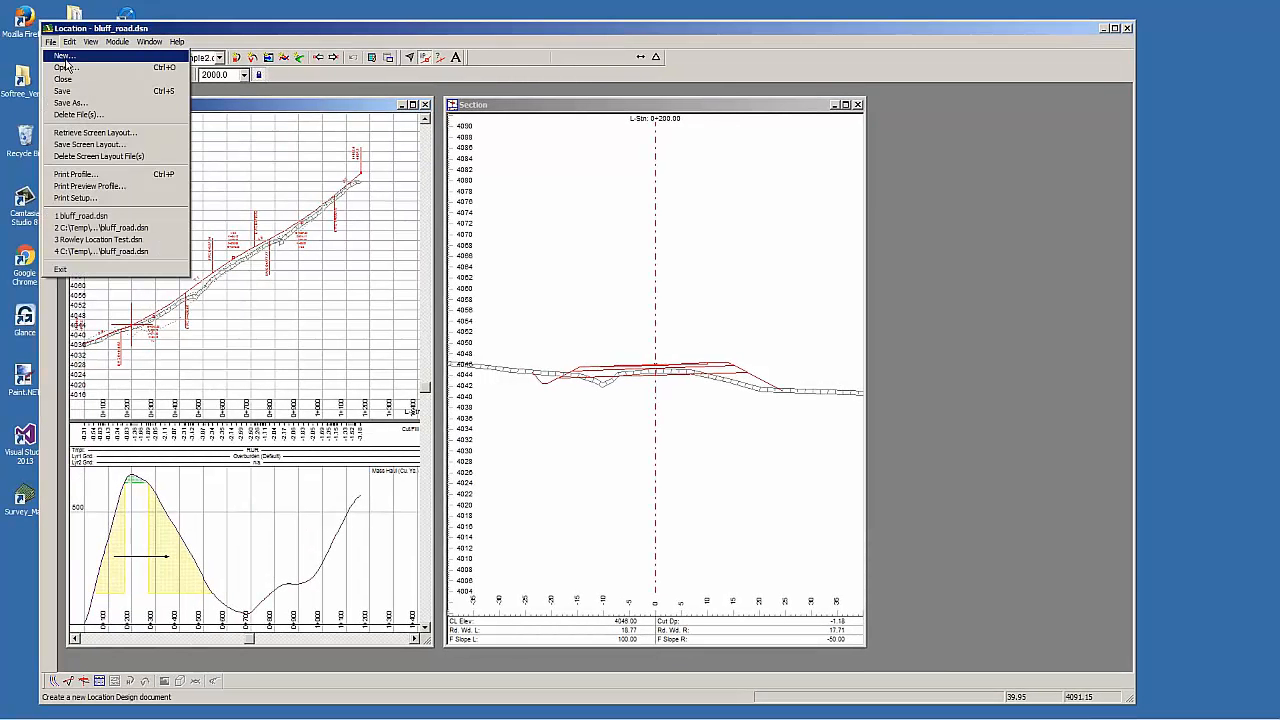
pyautogui.click(65, 57)
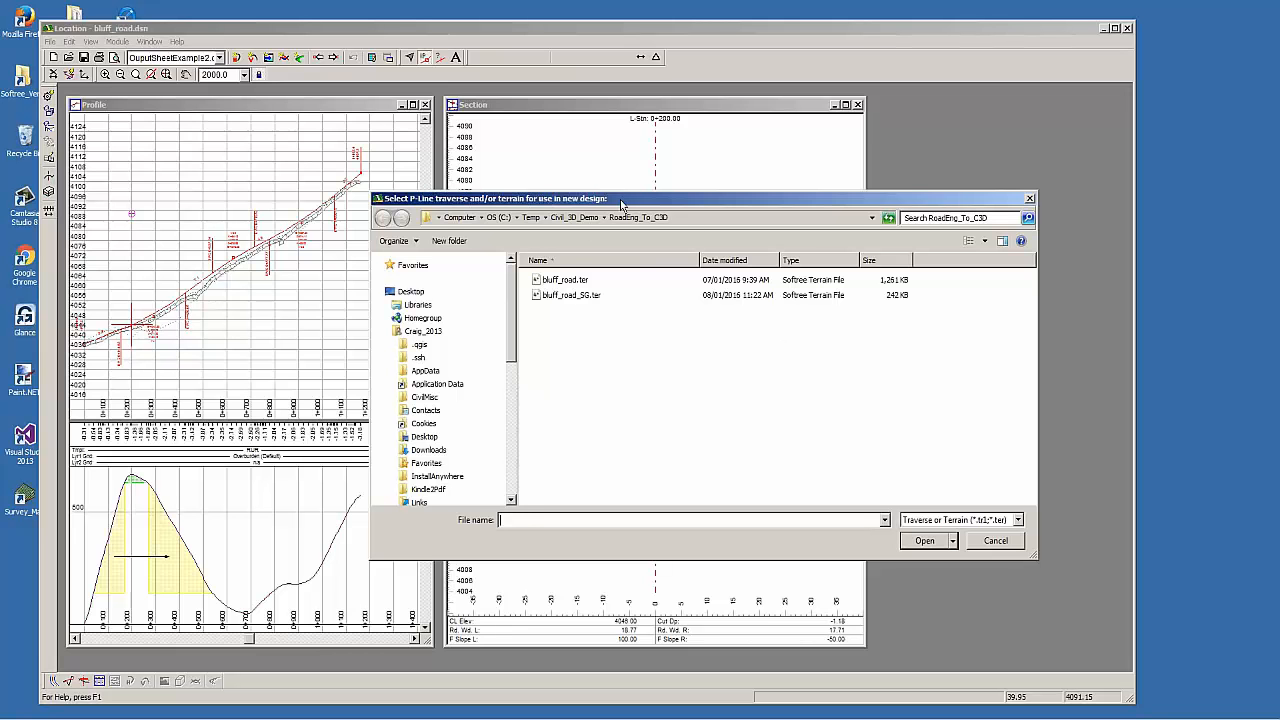
pyautogui.moveTo(620, 200); pyautogui.dragTo(578, 165)
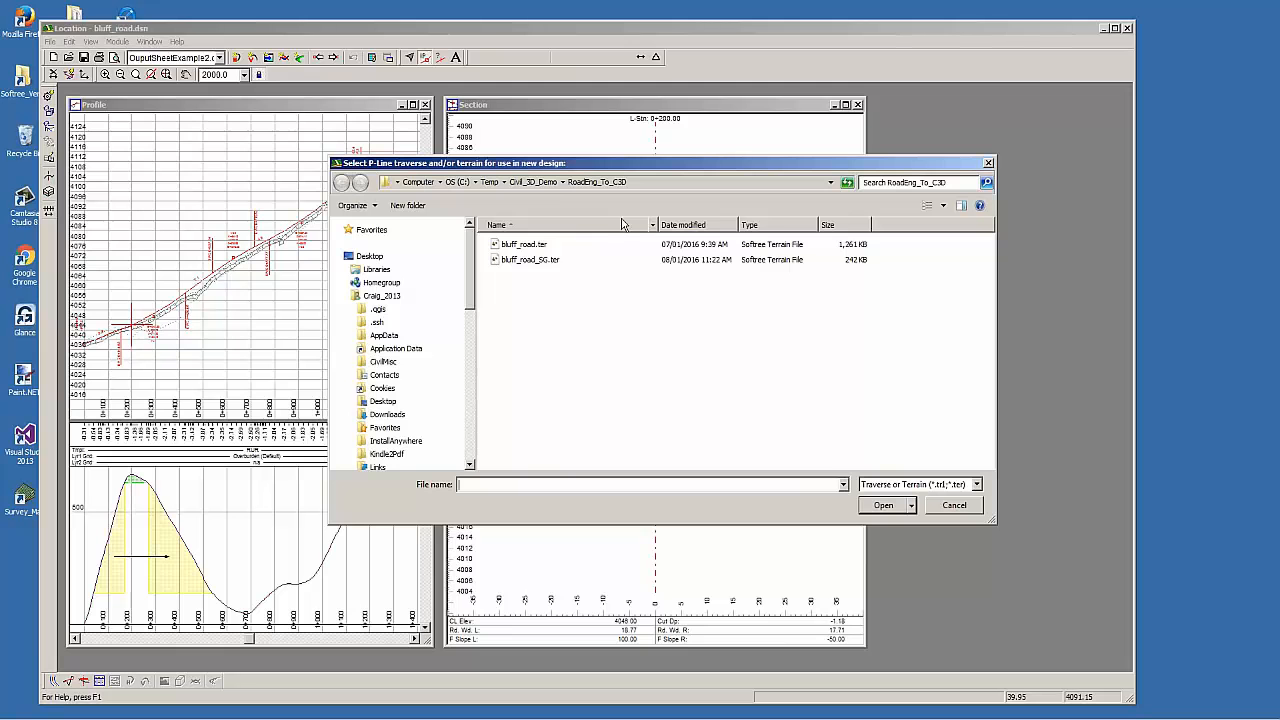
pyautogui.click(537, 182)
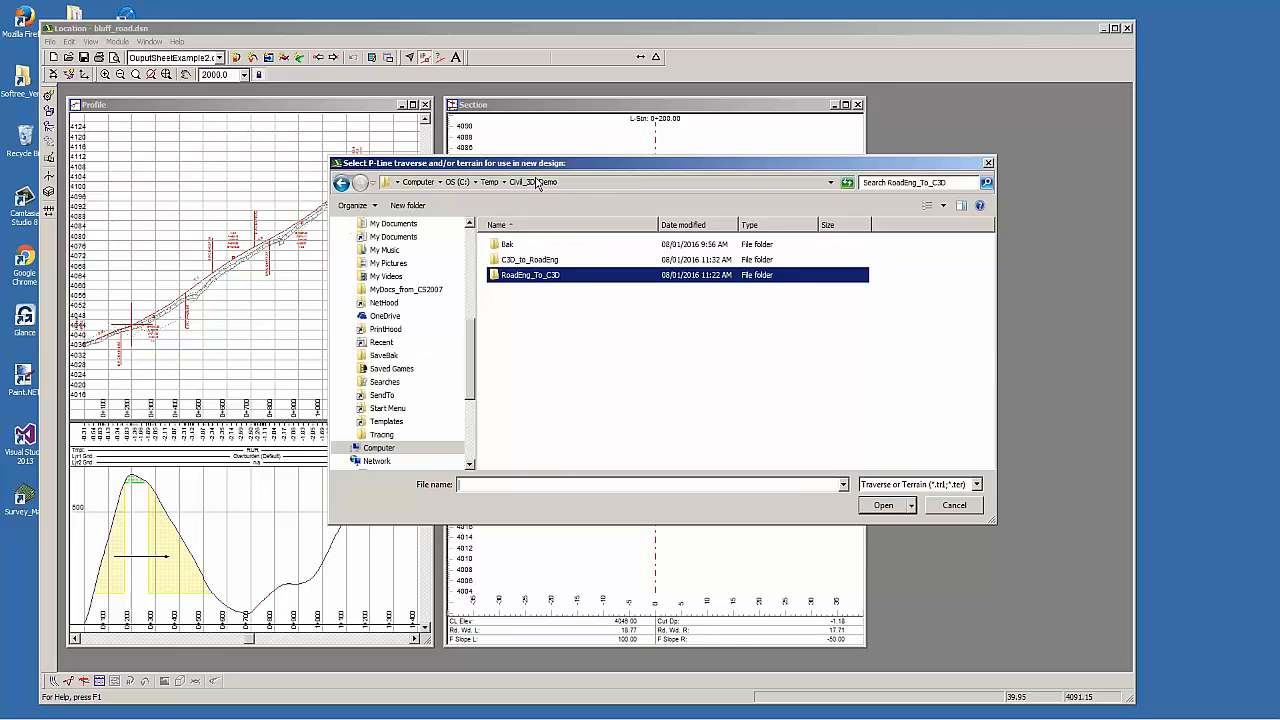
pyautogui.doubleClick(535, 259)
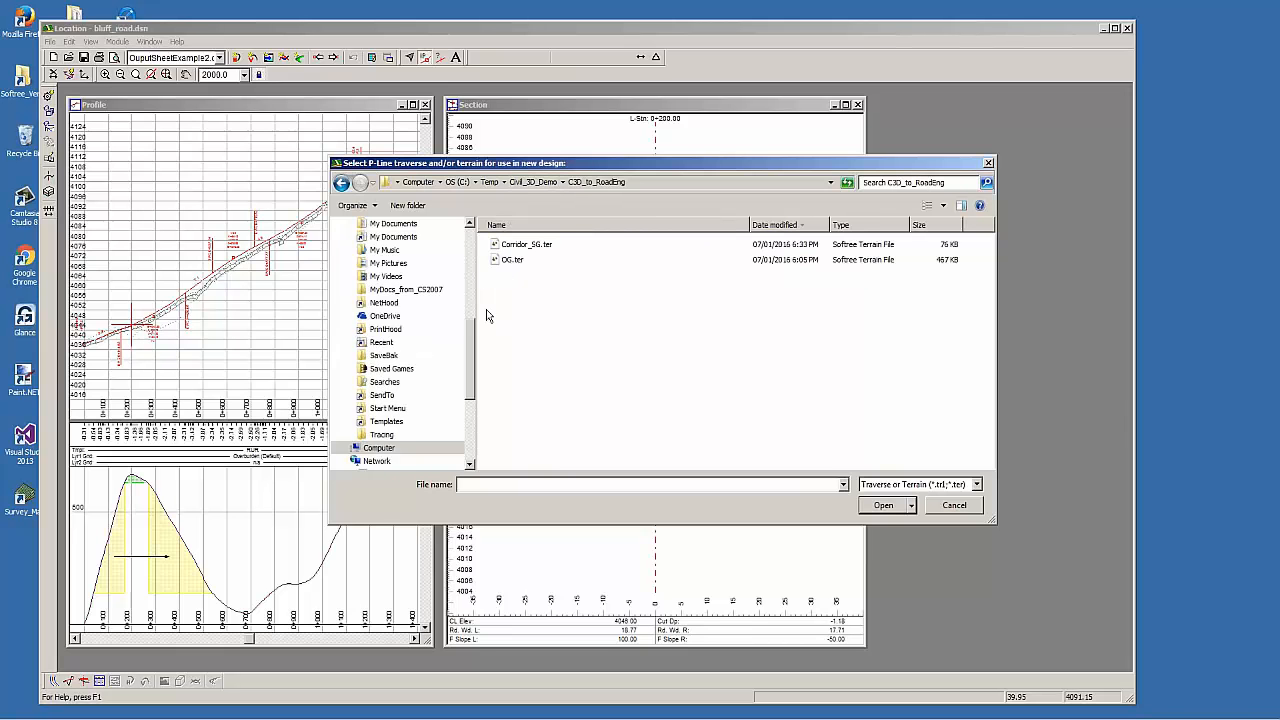
pyautogui.click(976, 484)
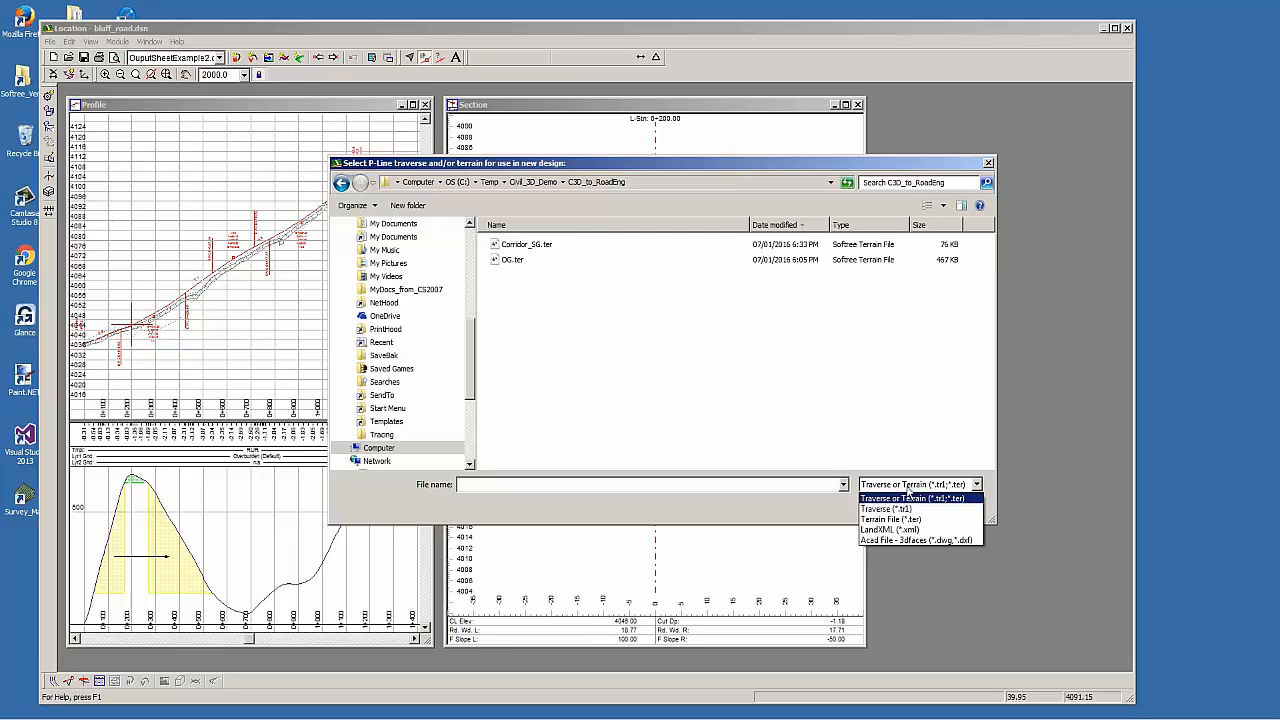
pyautogui.click(912, 530)
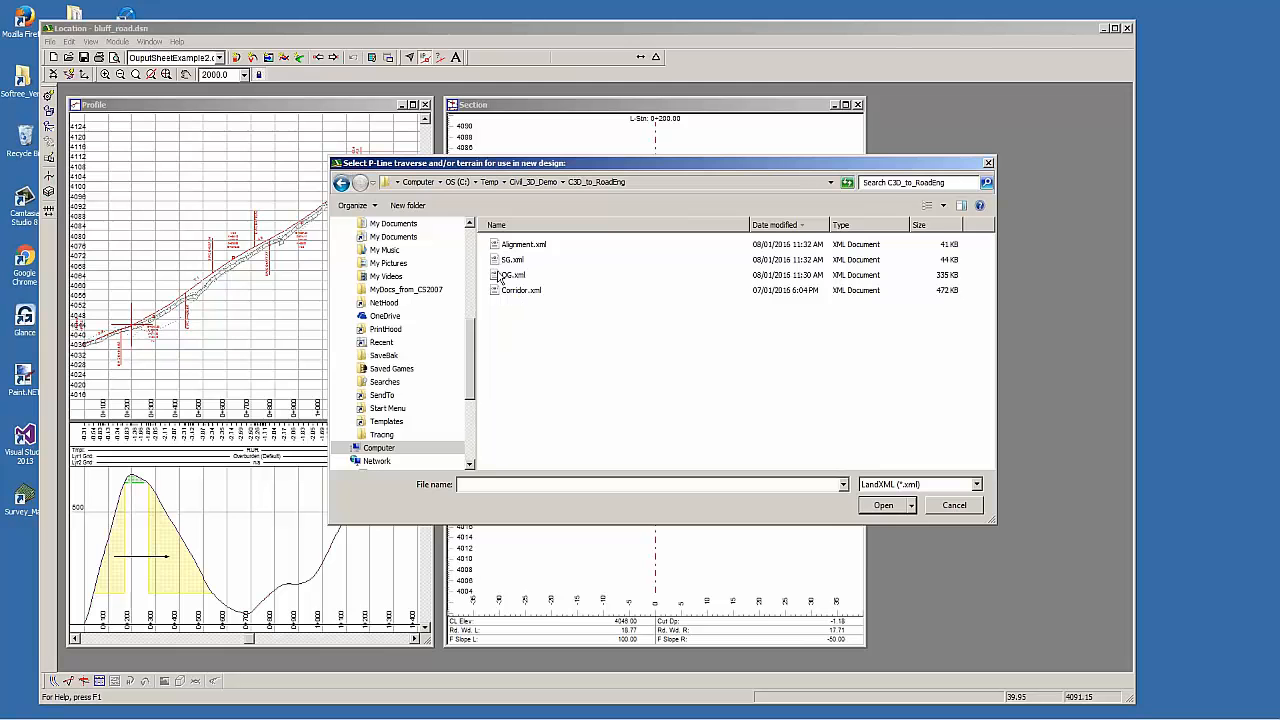
pyautogui.click(499, 274)
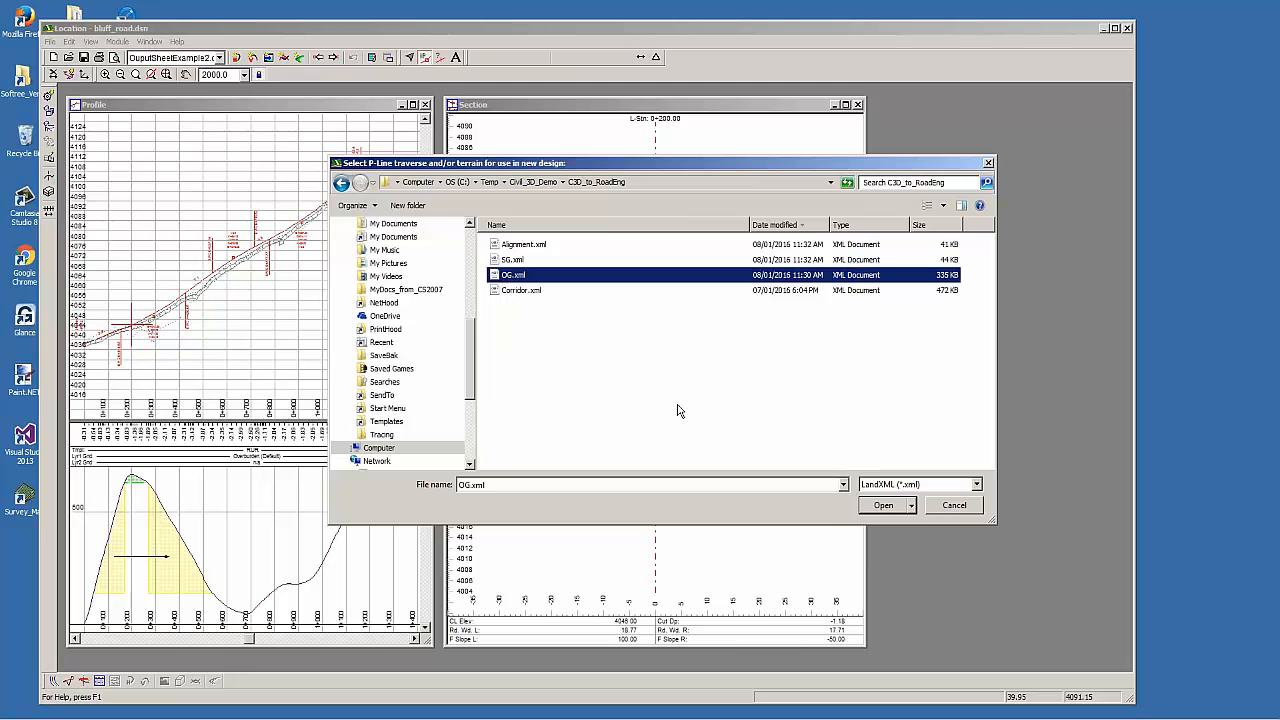
pyautogui.click(886, 505)
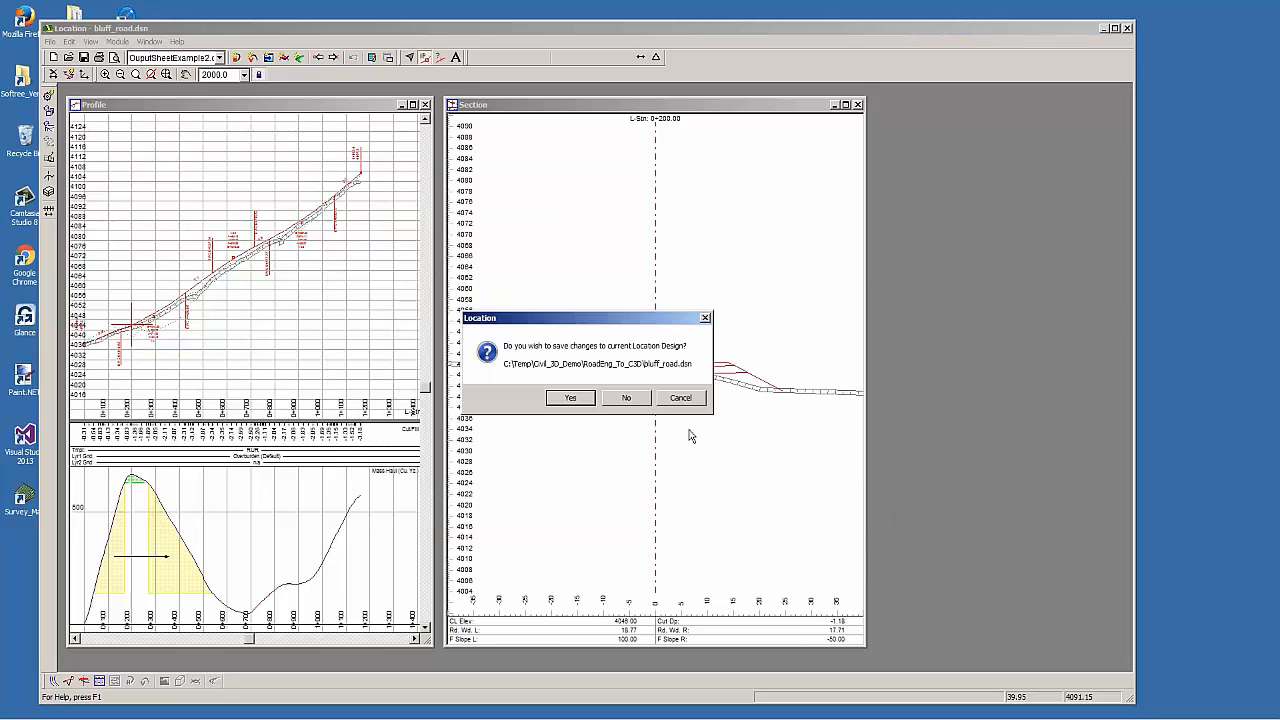
pyautogui.click(622, 398)
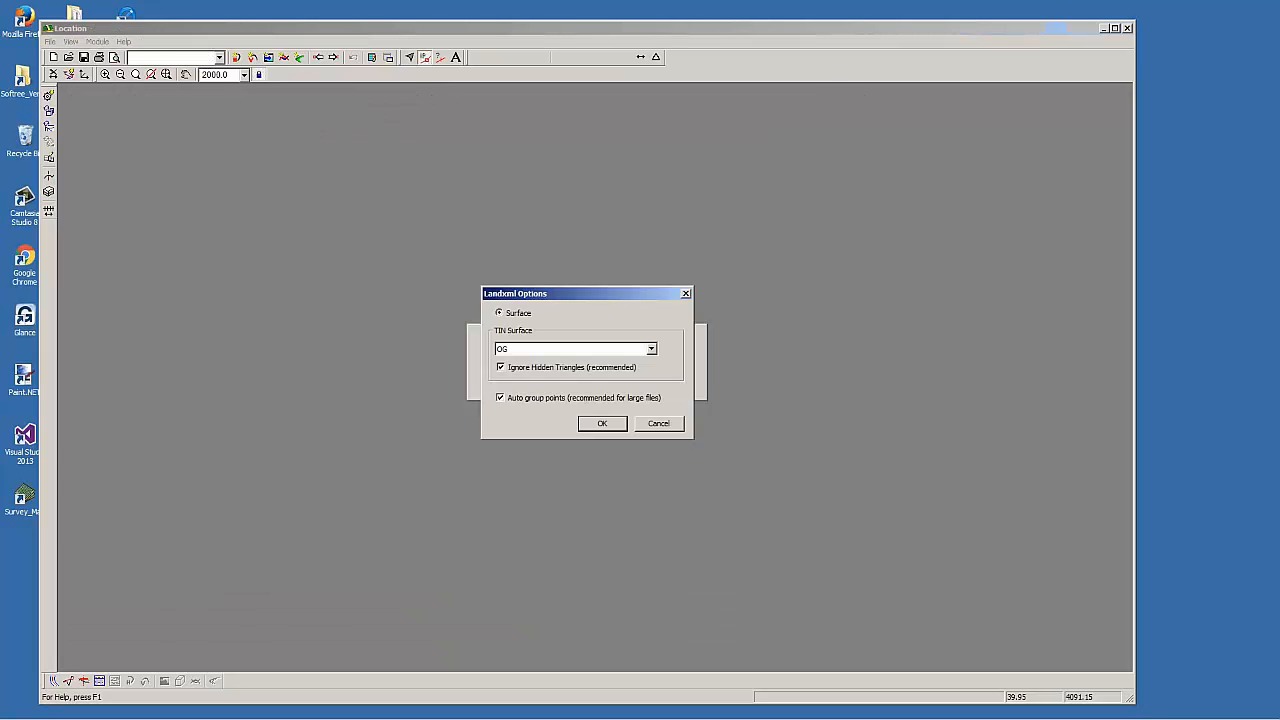
# Import the OG TIN surface with hidden triangles ignored and points auto-grouped, saving it over the existing OG.ter terrain file.
pyautogui.moveTo(565, 302); pyautogui.dragTo(607, 264)
pyautogui.click(556, 313)
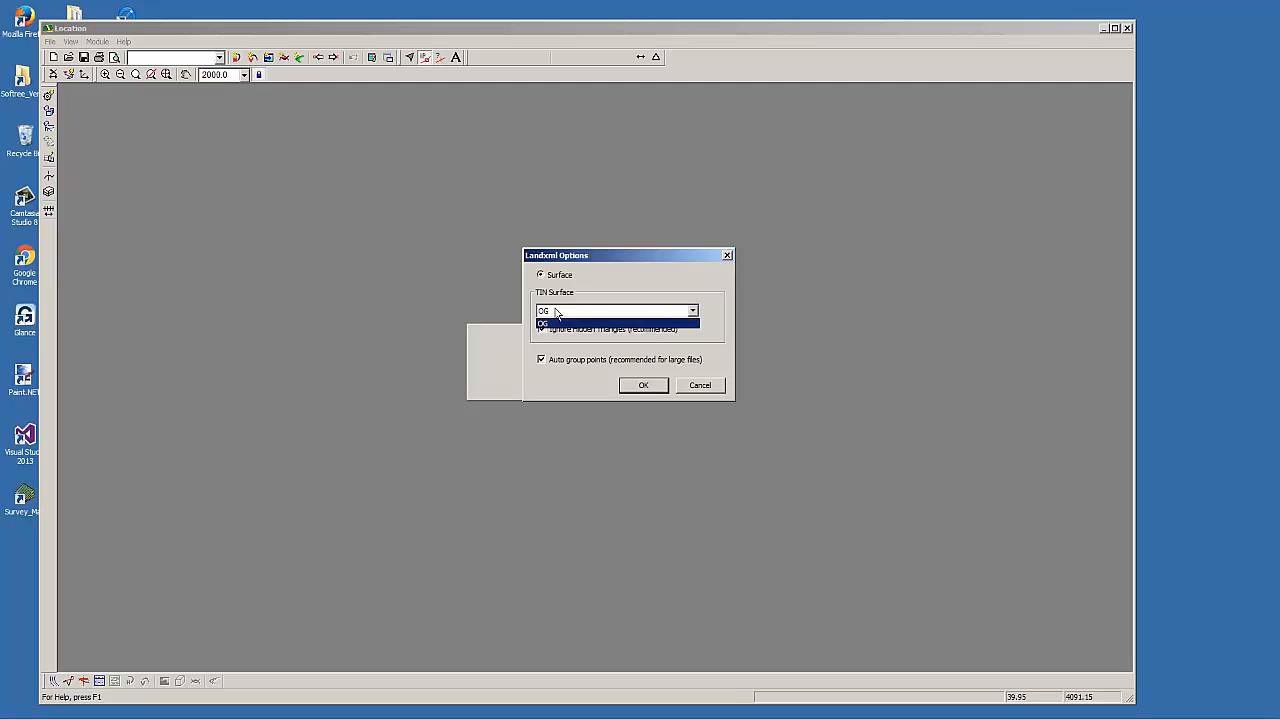
pyautogui.click(556, 322)
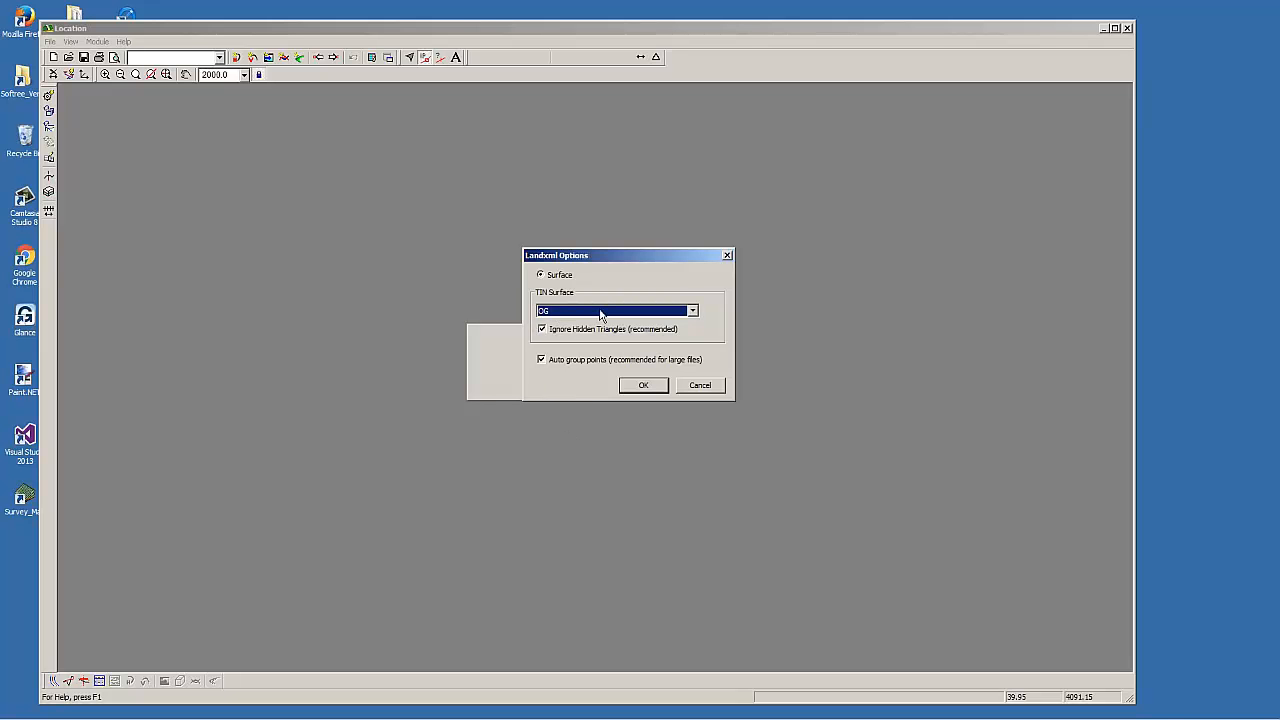
pyautogui.click(644, 387)
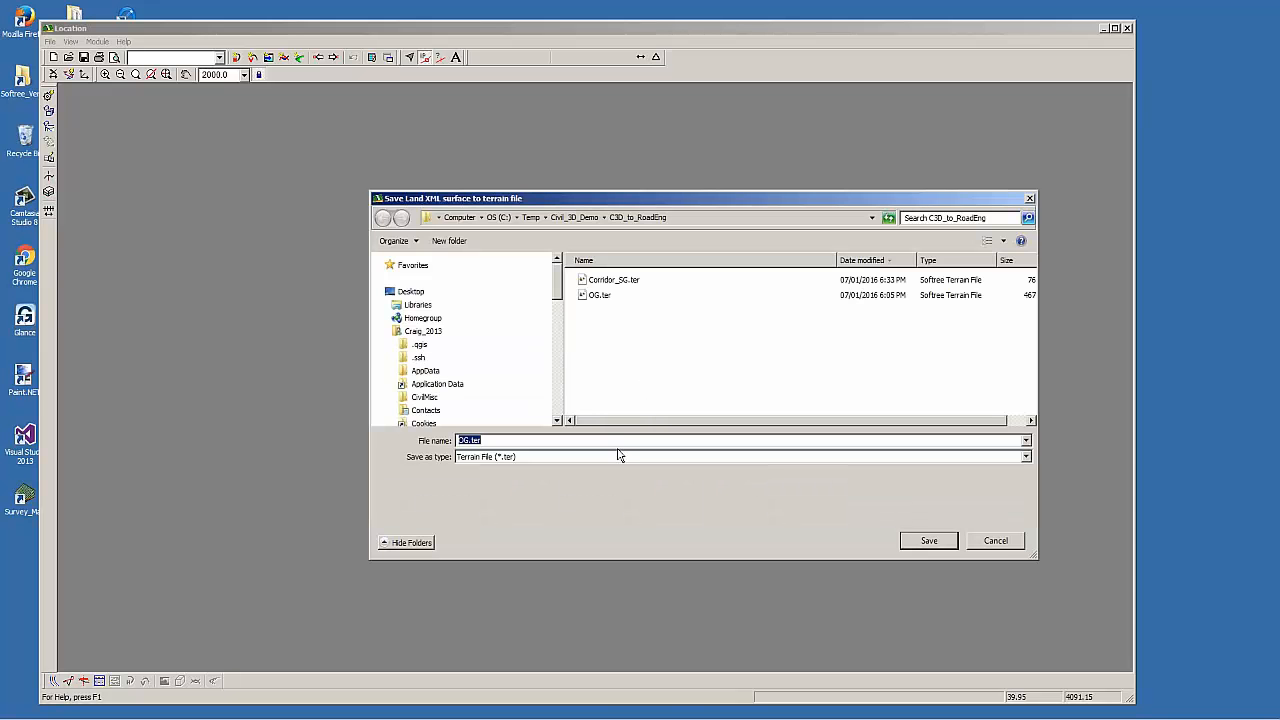
pyautogui.click(930, 542)
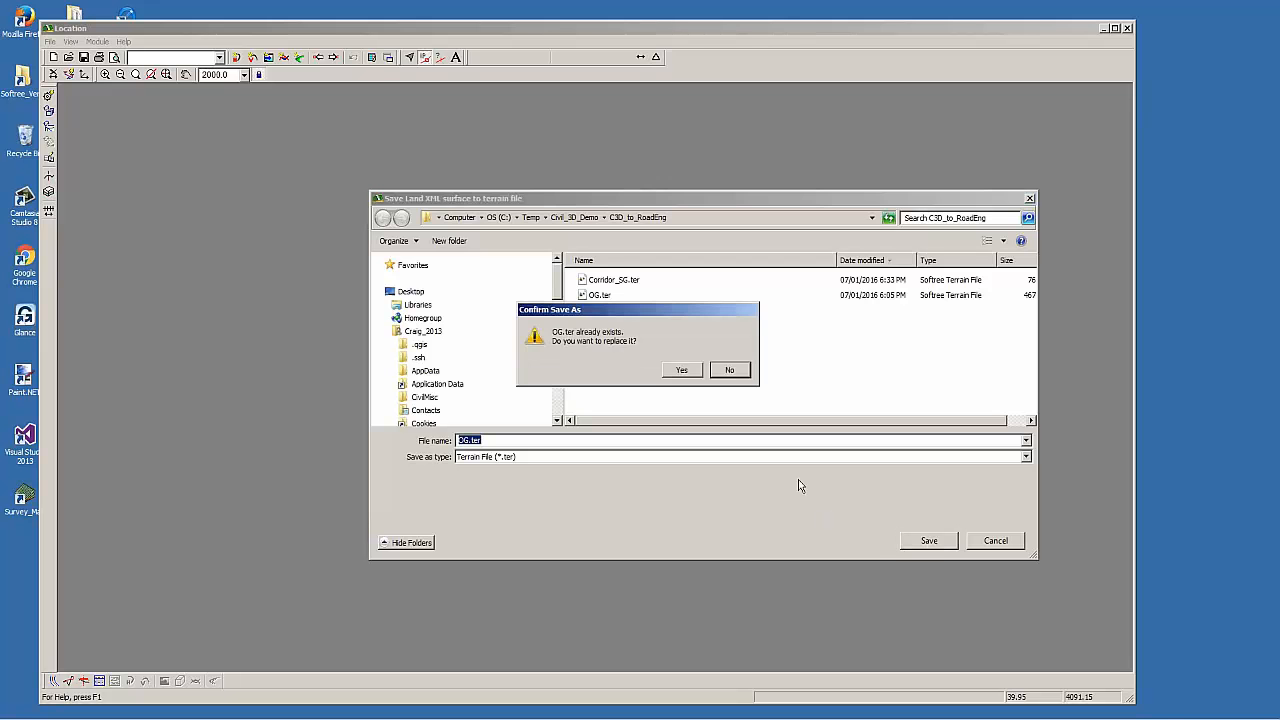
pyautogui.click(681, 371)
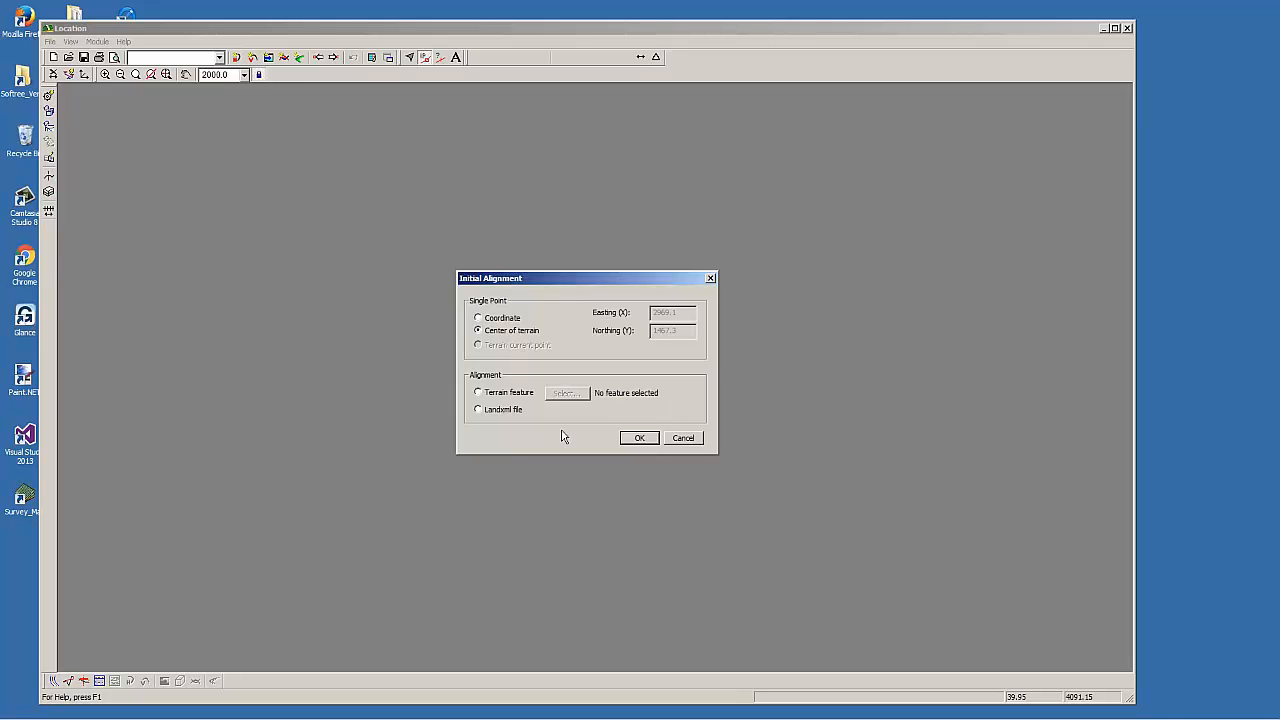
# Define the initial alignment from Corridor.xml, importing horizontal alignment bluff_road and vertical alignment FGCenter with the standard template.
pyautogui.click(501, 410)
pyautogui.click(640, 440)
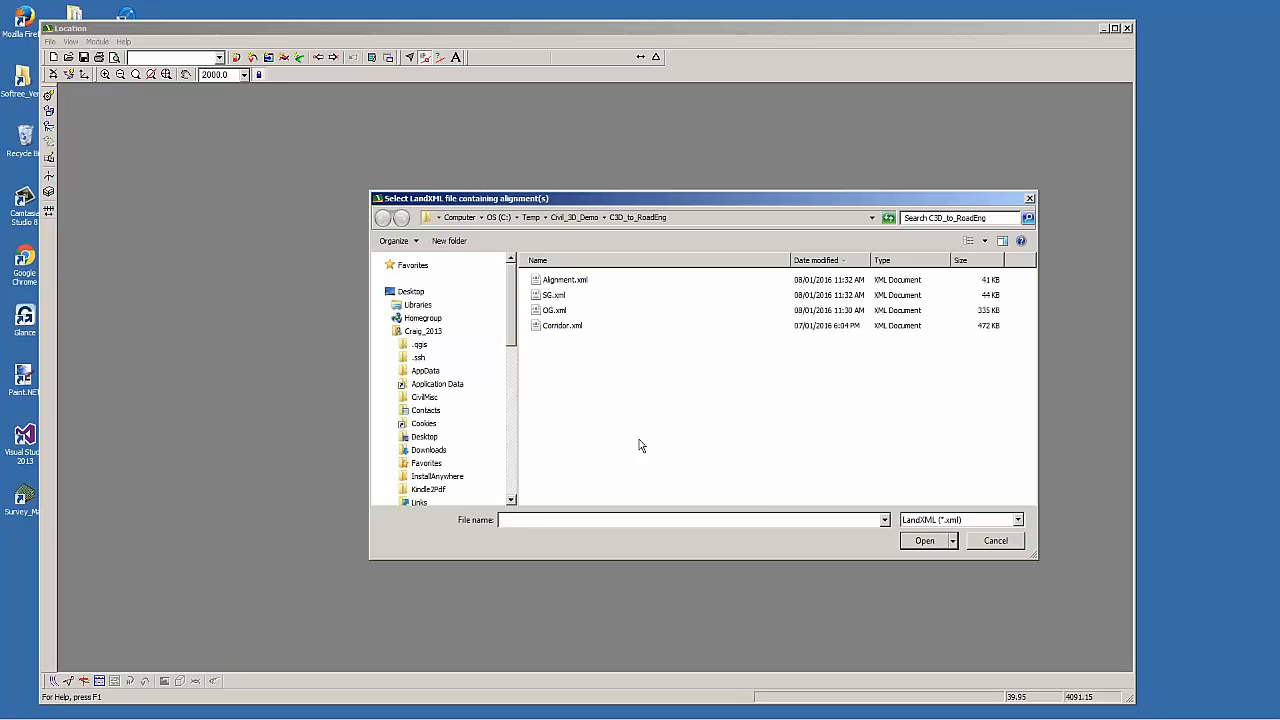
pyautogui.click(565, 327)
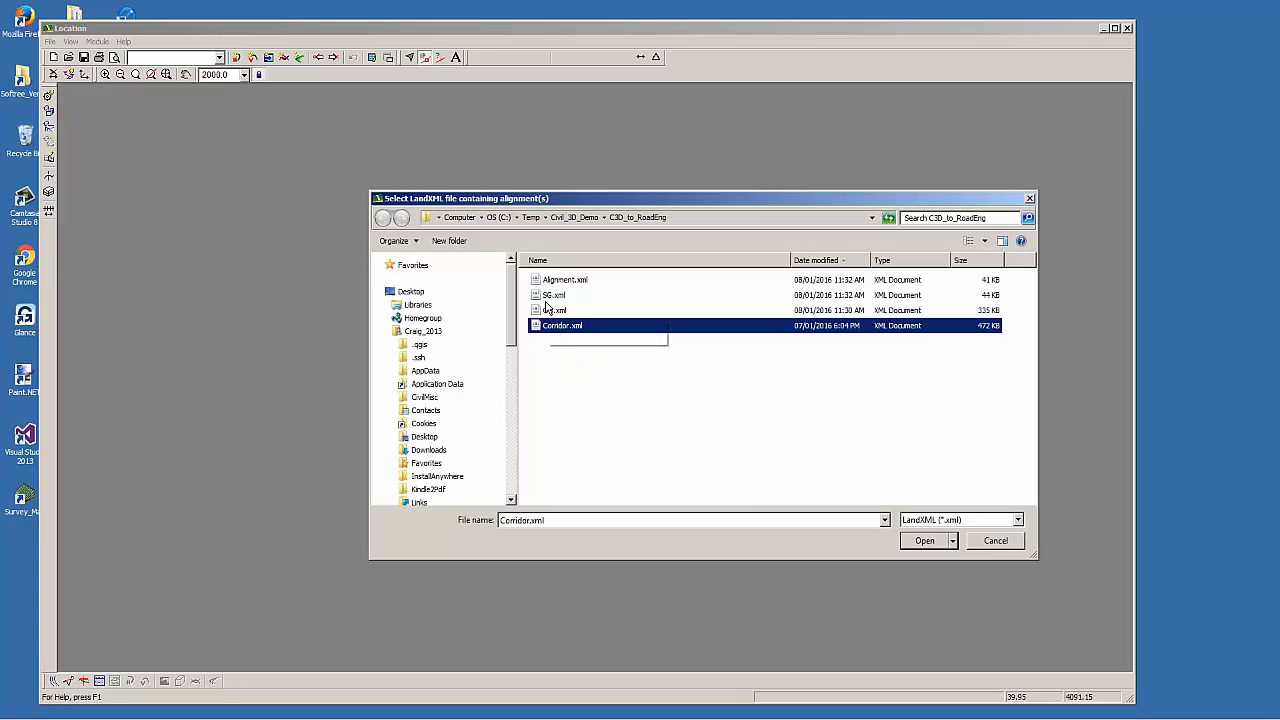
pyautogui.click(924, 542)
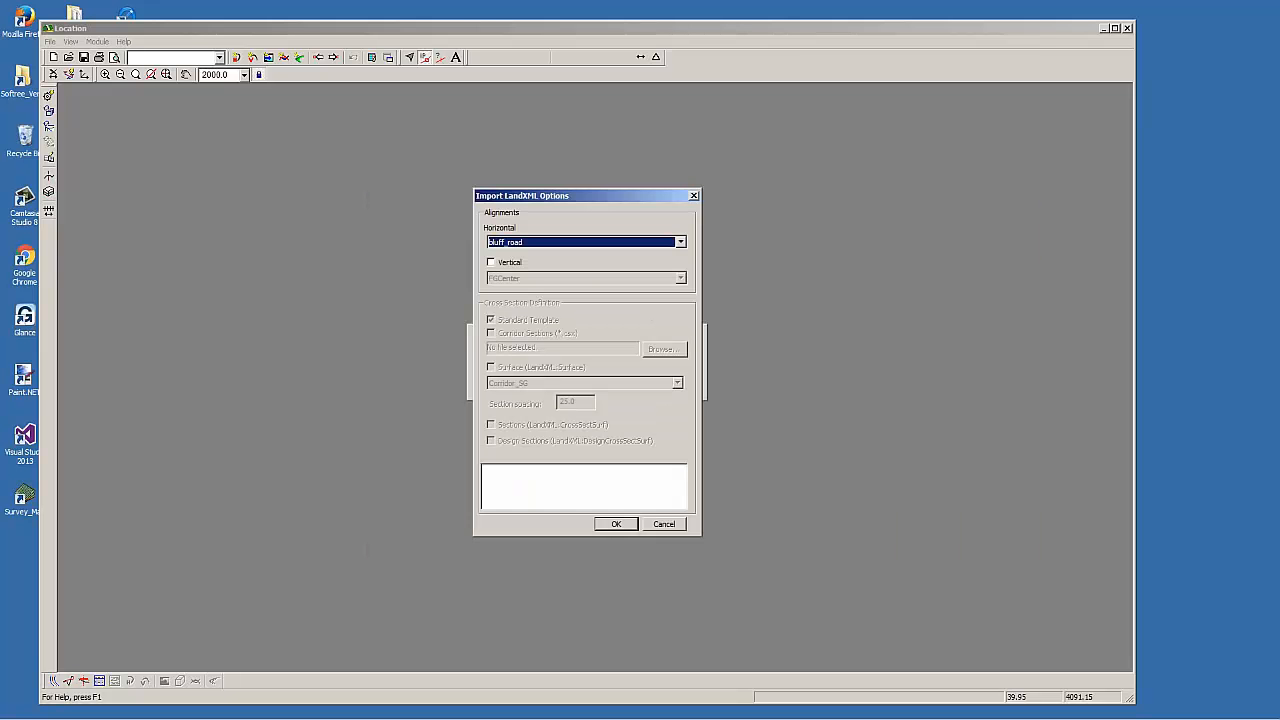
pyautogui.click(510, 264)
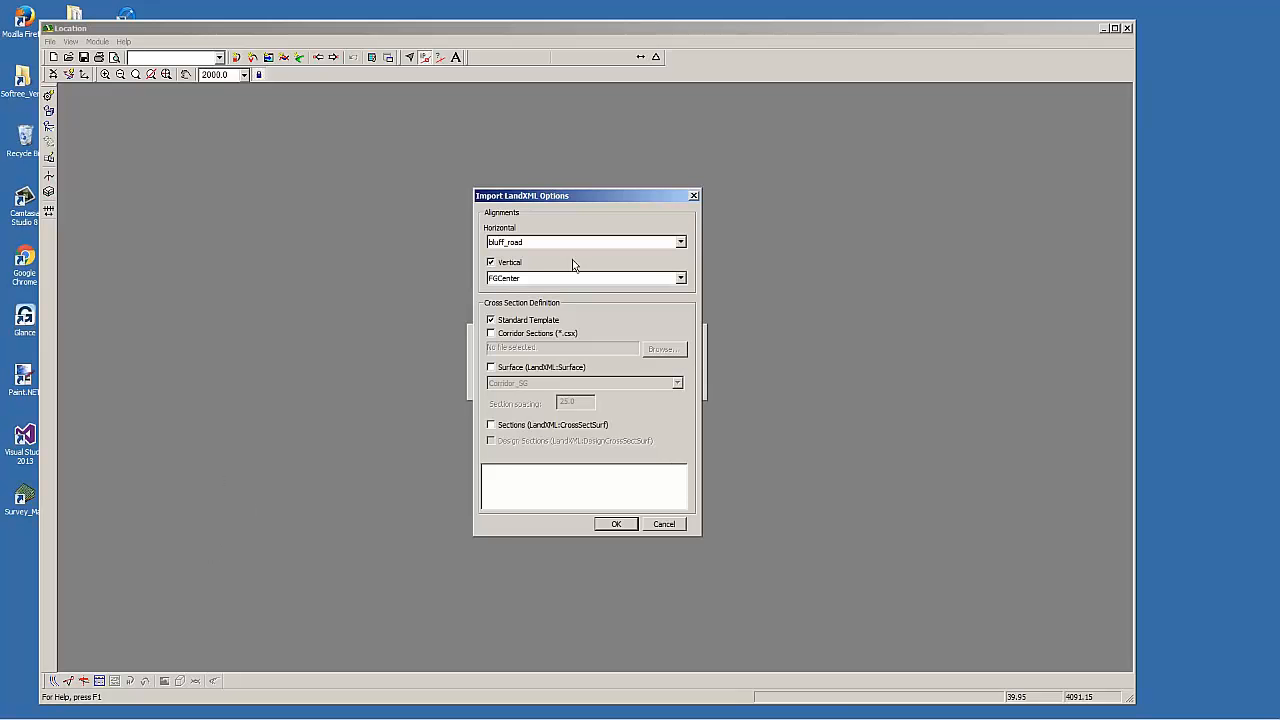
pyautogui.moveTo(580, 196); pyautogui.dragTo(626, 184)
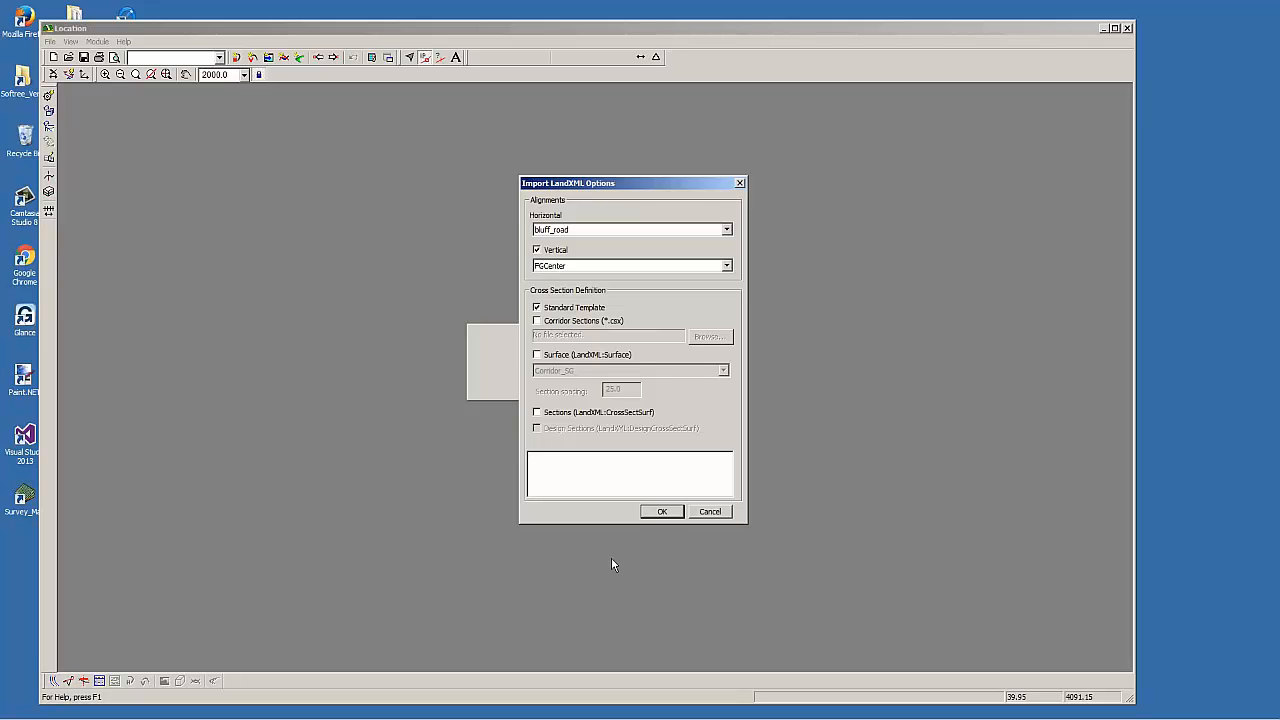
pyautogui.click(661, 513)
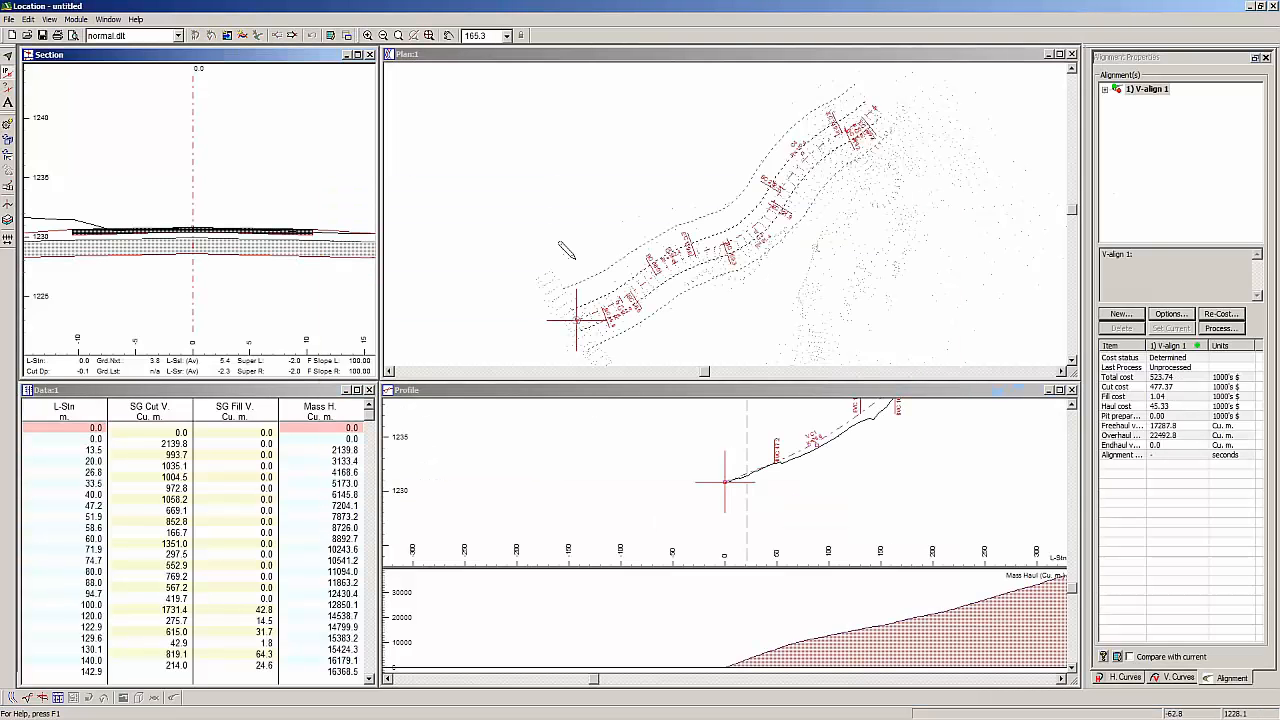
# Examine the imported road in the plan, profile and cross-section views at station 0.0.
pyautogui.moveTo(558, 237); pyautogui.dragTo(540, 238, button='middle')
pyautogui.scroll(-4, 169, 171)
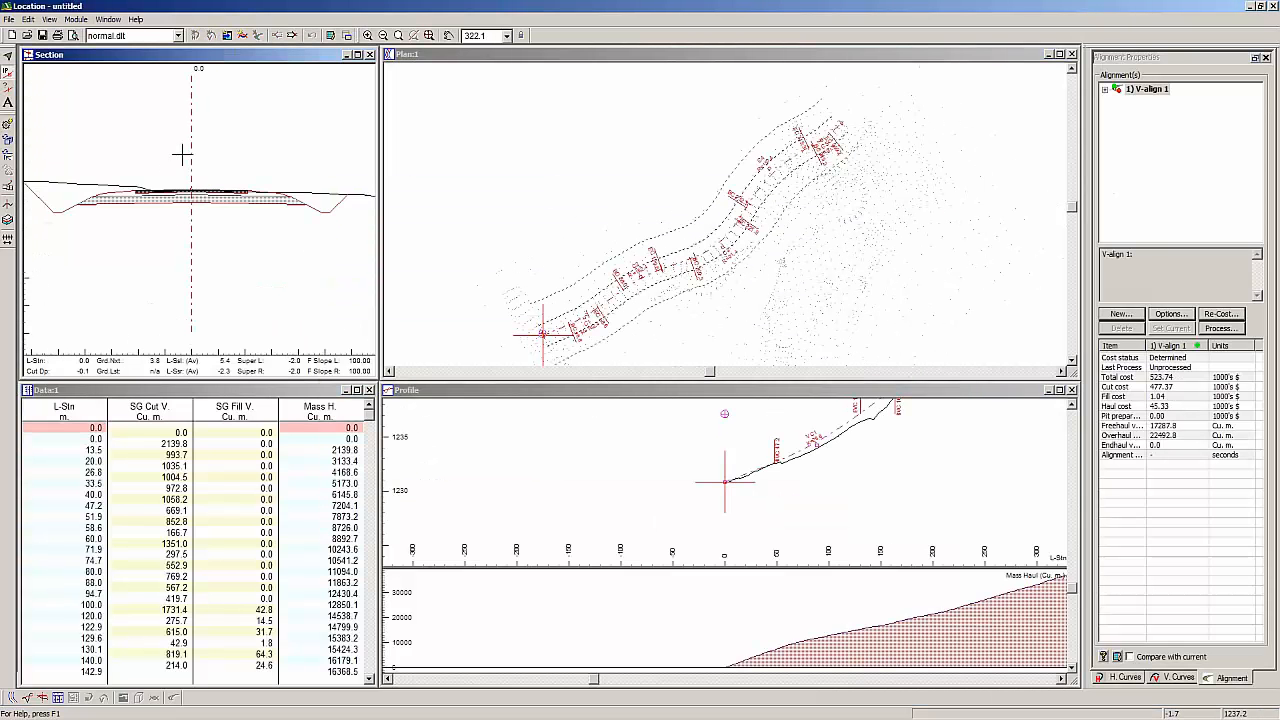
pyautogui.moveTo(183, 154); pyautogui.dragTo(194, 184, button='middle')
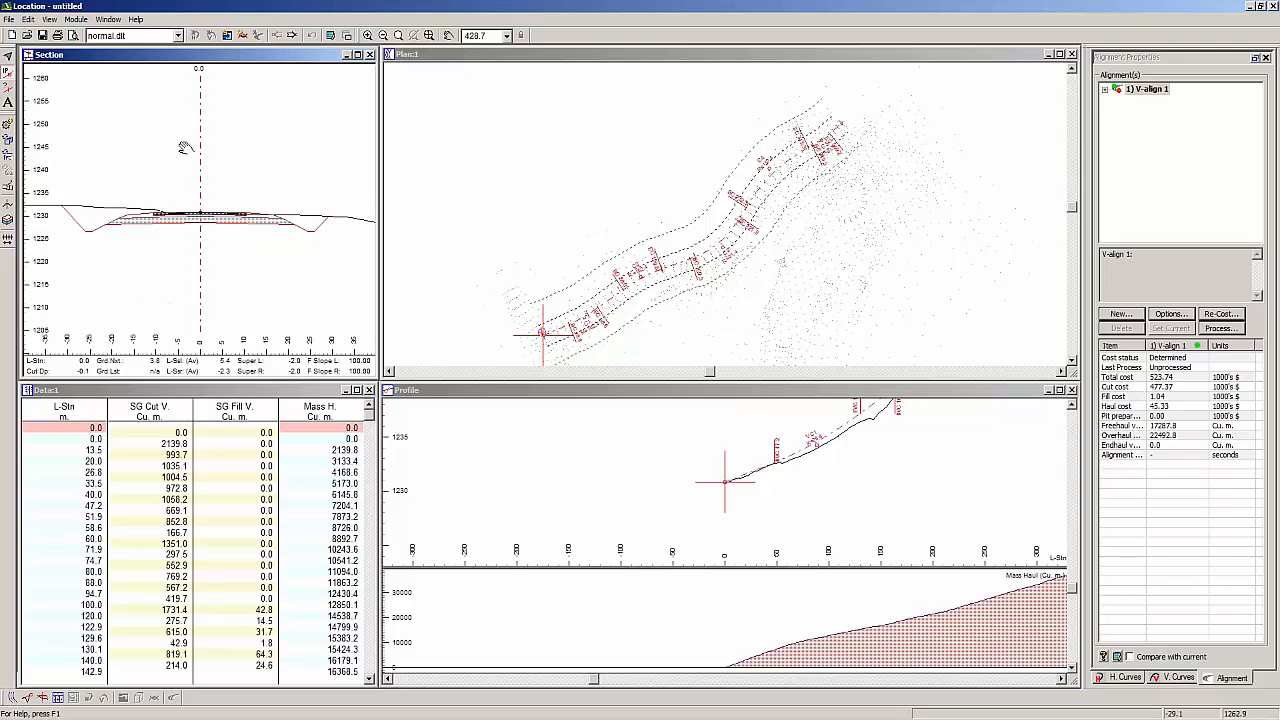
pyautogui.scroll(1, 200, 218)
pyautogui.moveTo(661, 204); pyautogui.dragTo(622, 175, button='middle')
pyautogui.moveTo(716, 198); pyautogui.dragTo(673, 229, button='middle')
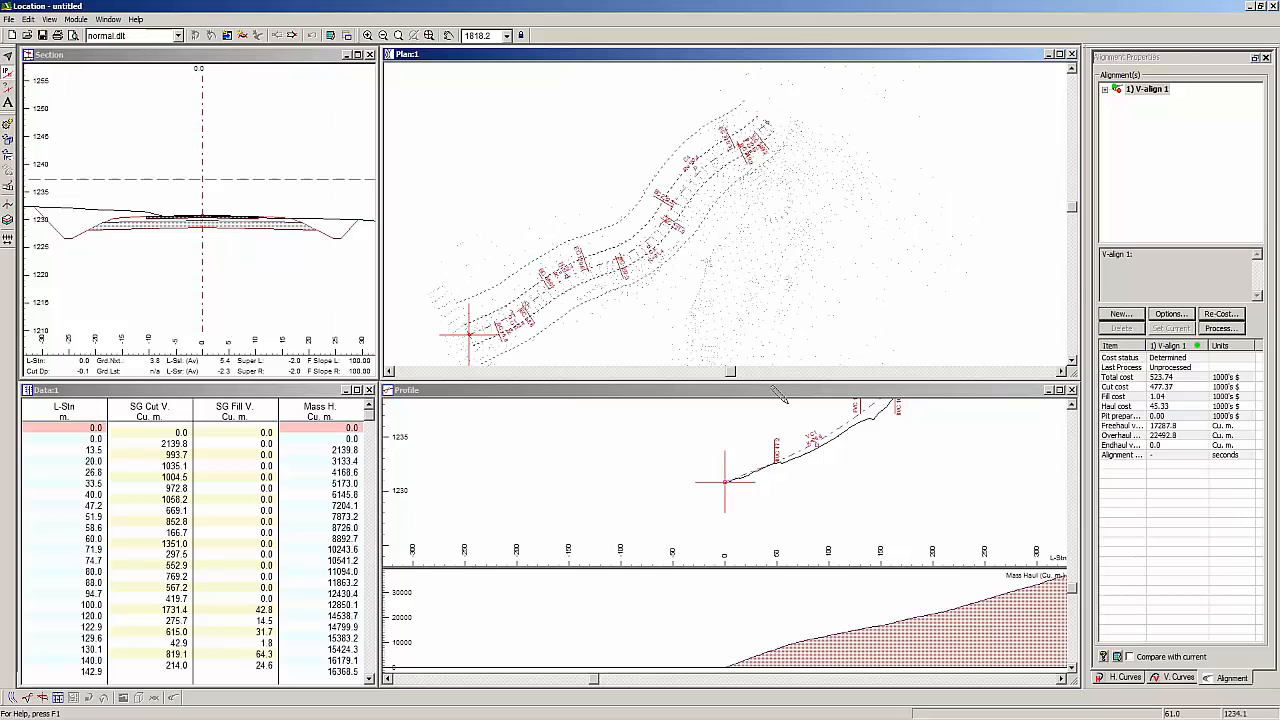
pyautogui.moveTo(843, 462); pyautogui.dragTo(632, 545, button='middle')
pyautogui.moveTo(675, 486); pyautogui.dragTo(584, 510, button='middle')
pyautogui.scroll(-4, 612, 484)
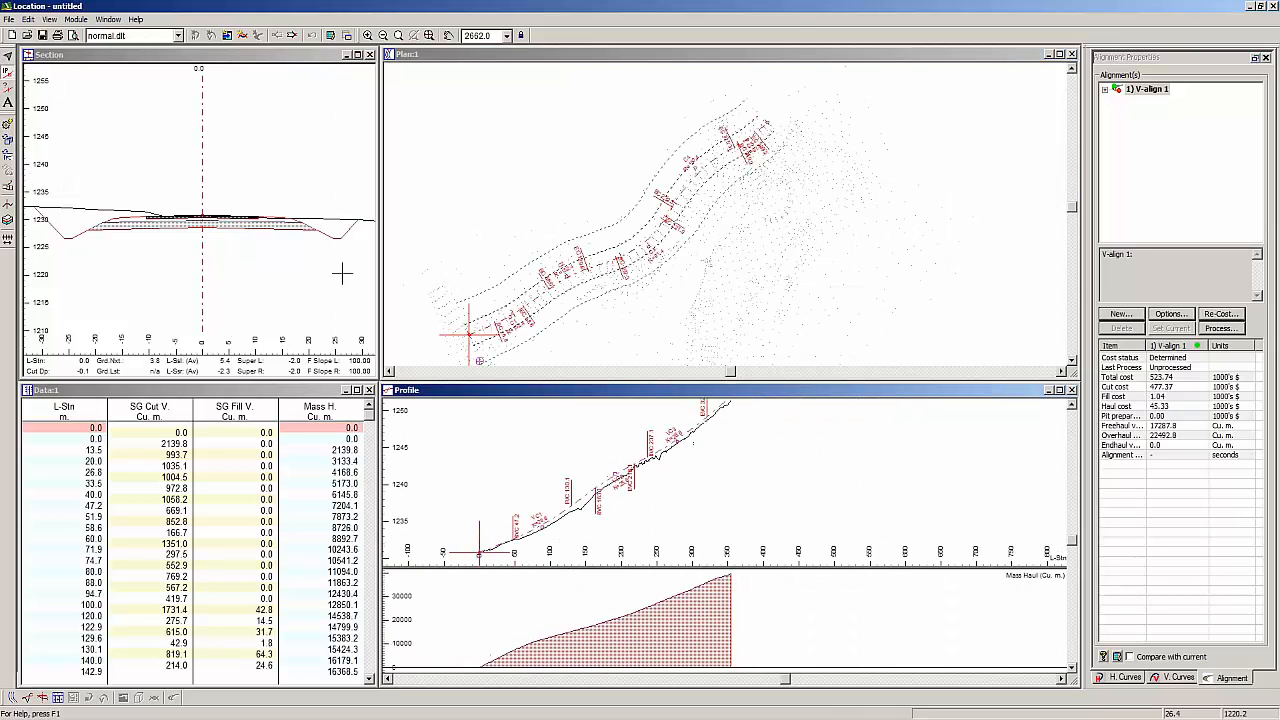
pyautogui.scroll(-1, 311, 262)
pyautogui.scroll(-2, 309, 262)
pyautogui.moveTo(218, 170); pyautogui.dragTo(180, 155, button='middle')
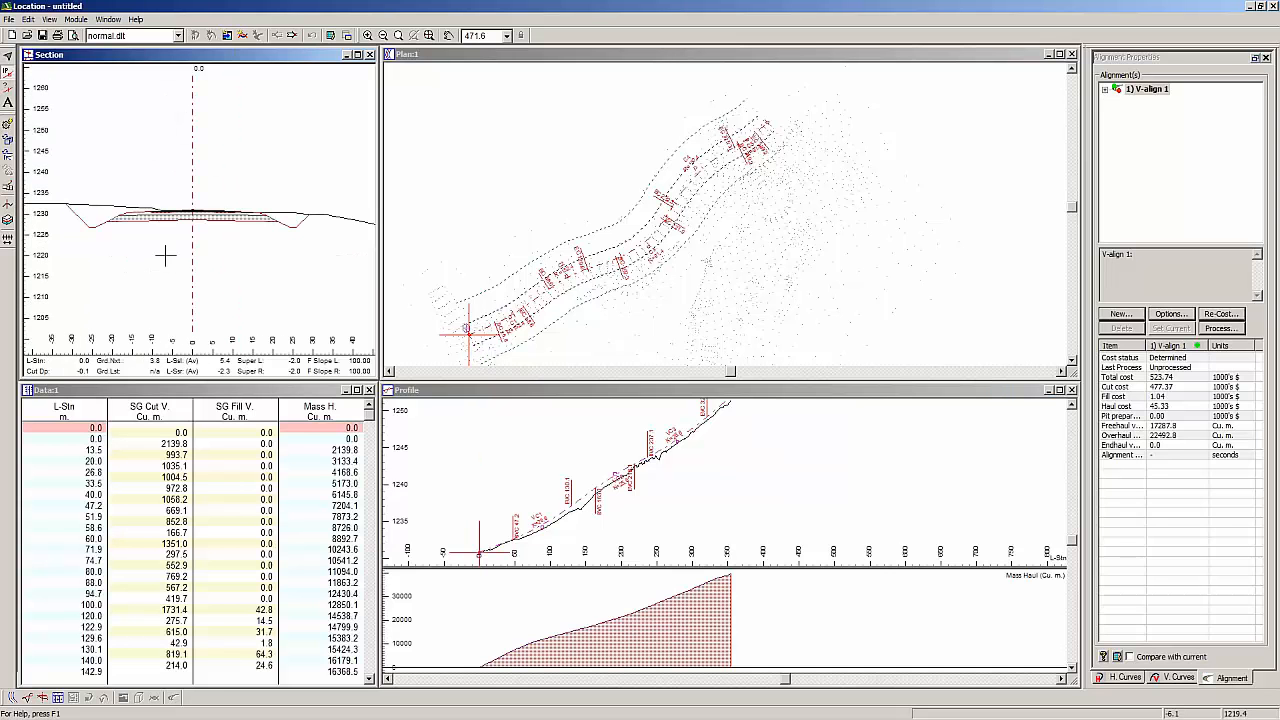
# Open the template table, expand the DF - Rural template's components and inspect its section at a different height relative to the ground.
pyautogui.click(28, 19)
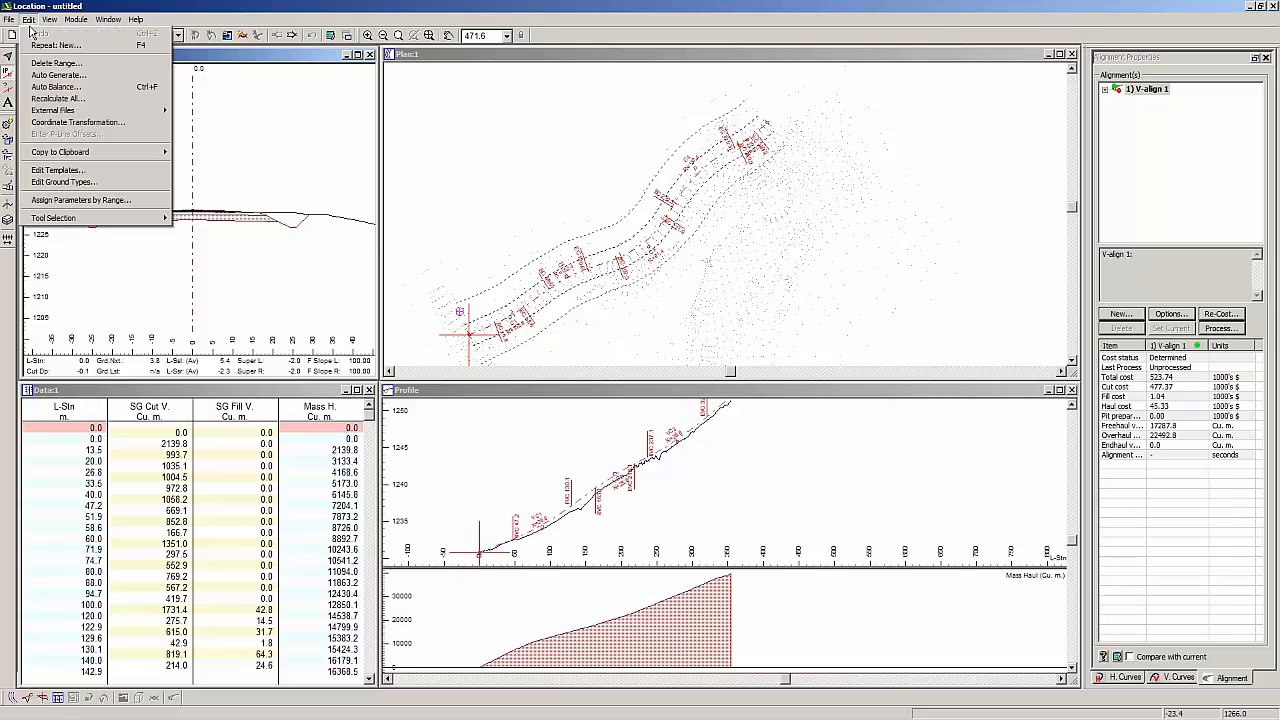
pyautogui.click(55, 170)
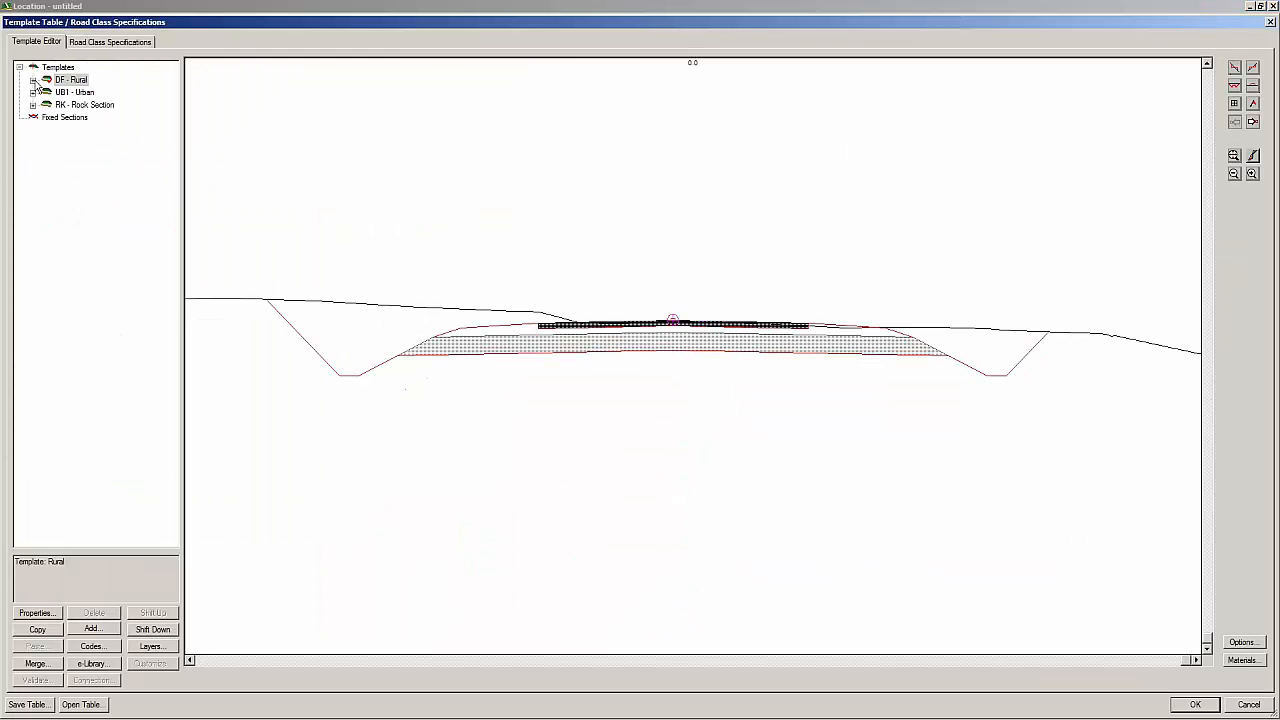
pyautogui.click(32, 80)
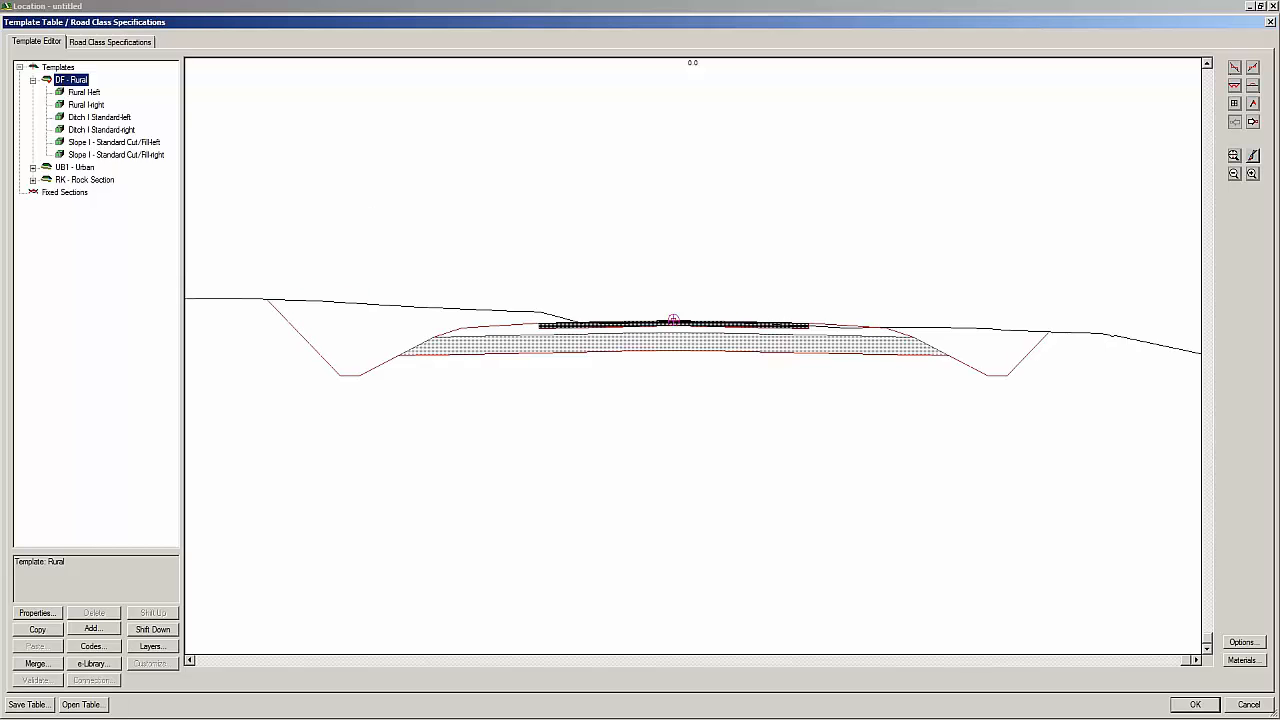
pyautogui.moveTo(704, 353); pyautogui.dragTo(597, 343, button='middle')
pyautogui.scroll(-1, 597, 343)
pyautogui.moveTo(597, 343); pyautogui.dragTo(603, 311)
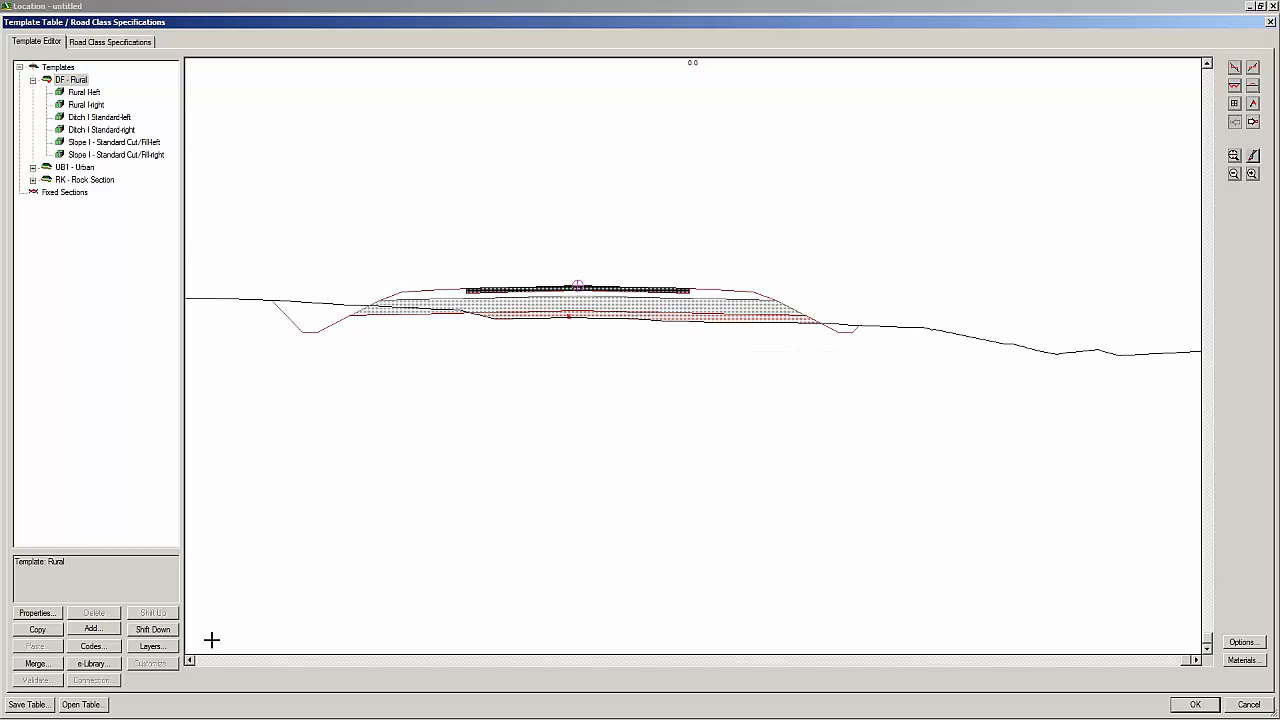
# Review the roadway and ditch components on the e-Library's Template Resources web page, then leave the library and template table without retrieving any templates.
pyautogui.click(92, 663)
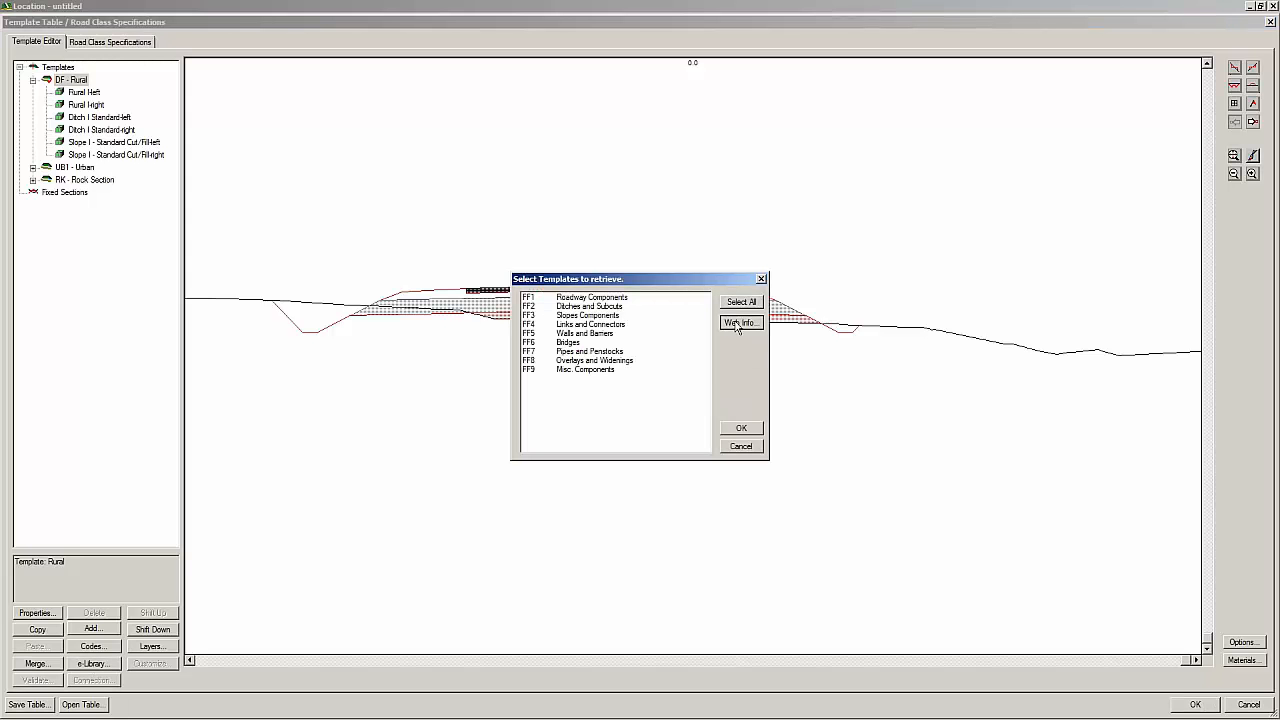
pyautogui.click(739, 323)
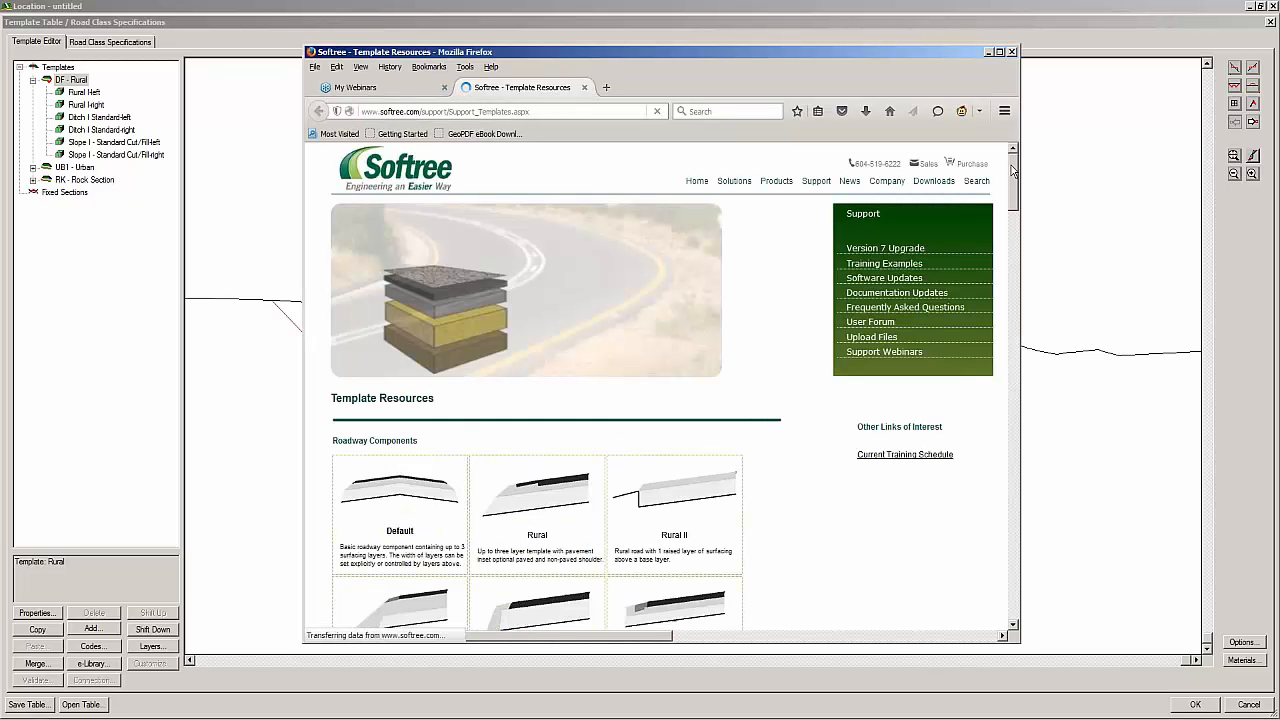
pyautogui.moveTo(1013, 170); pyautogui.dragTo(1013, 223)
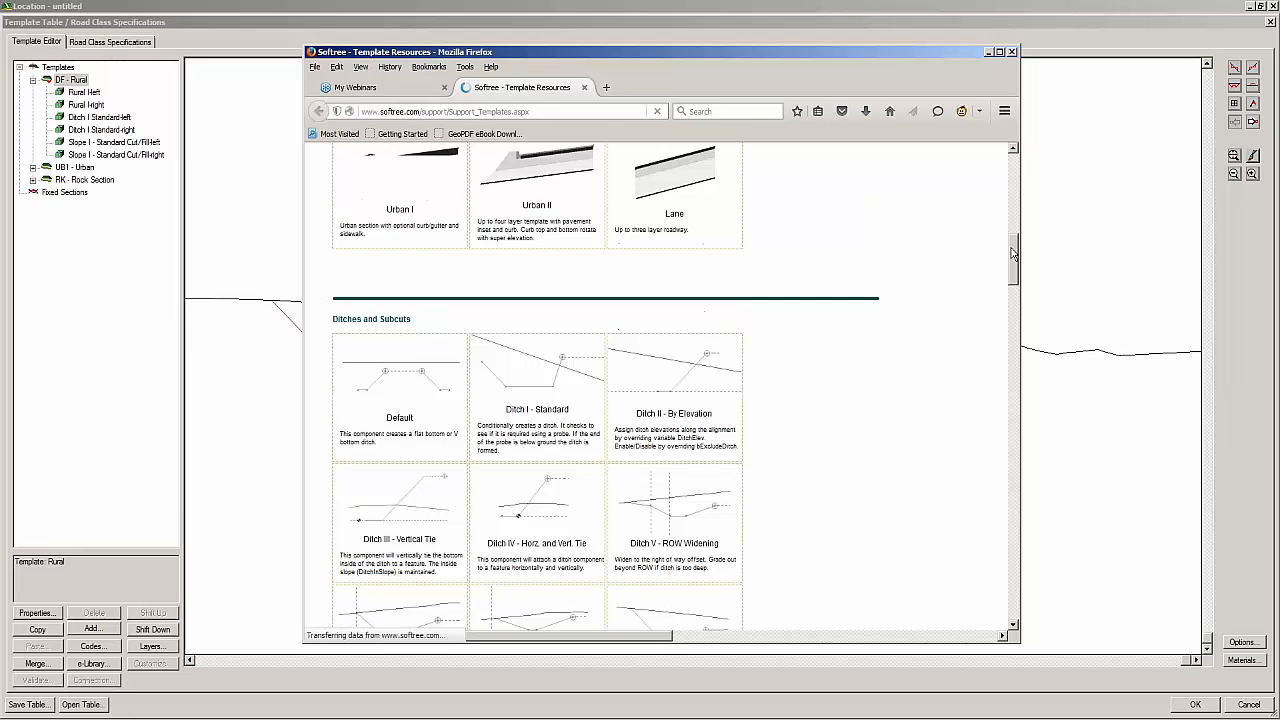
pyautogui.moveTo(1012, 253); pyautogui.dragTo(1010, 180)
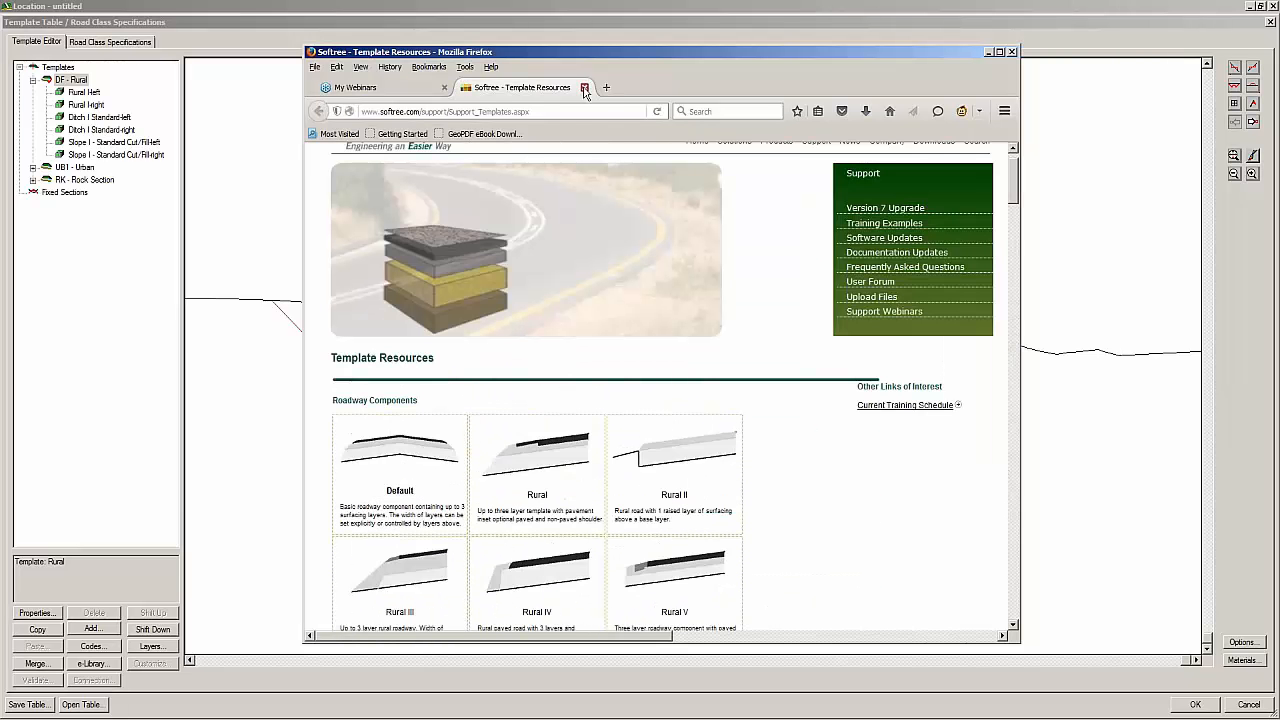
pyautogui.click(585, 88)
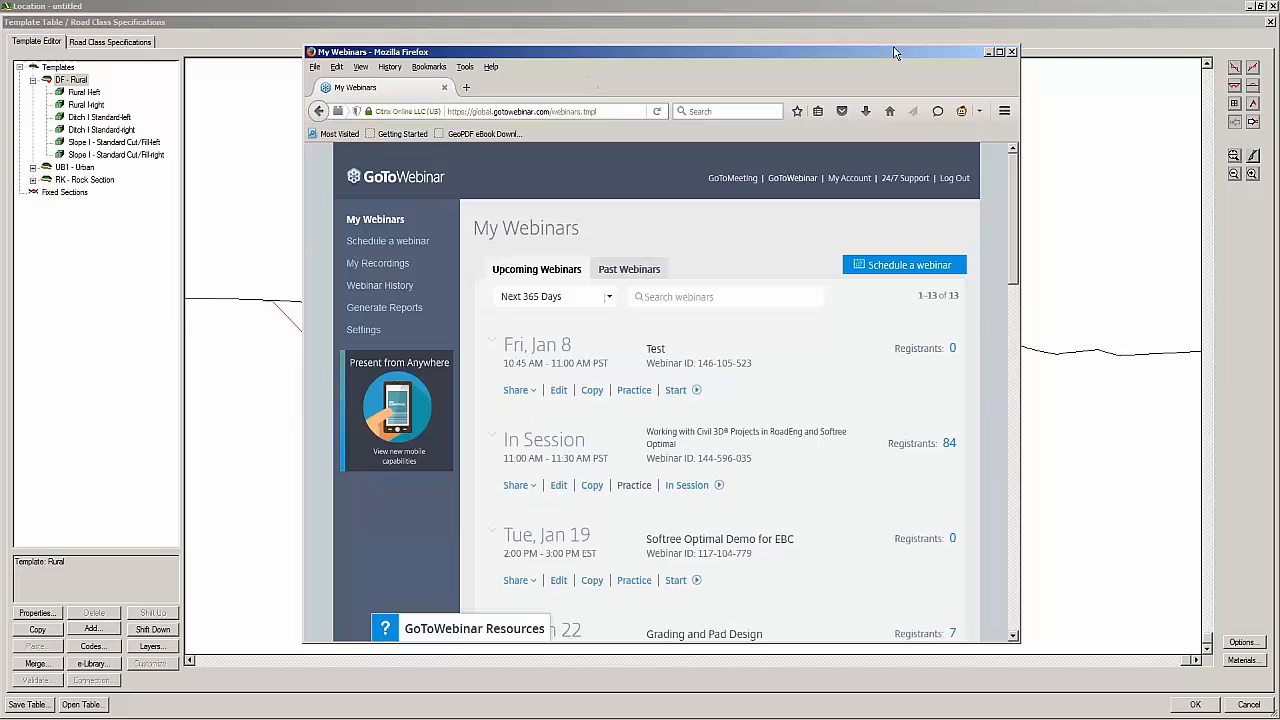
pyautogui.click(988, 53)
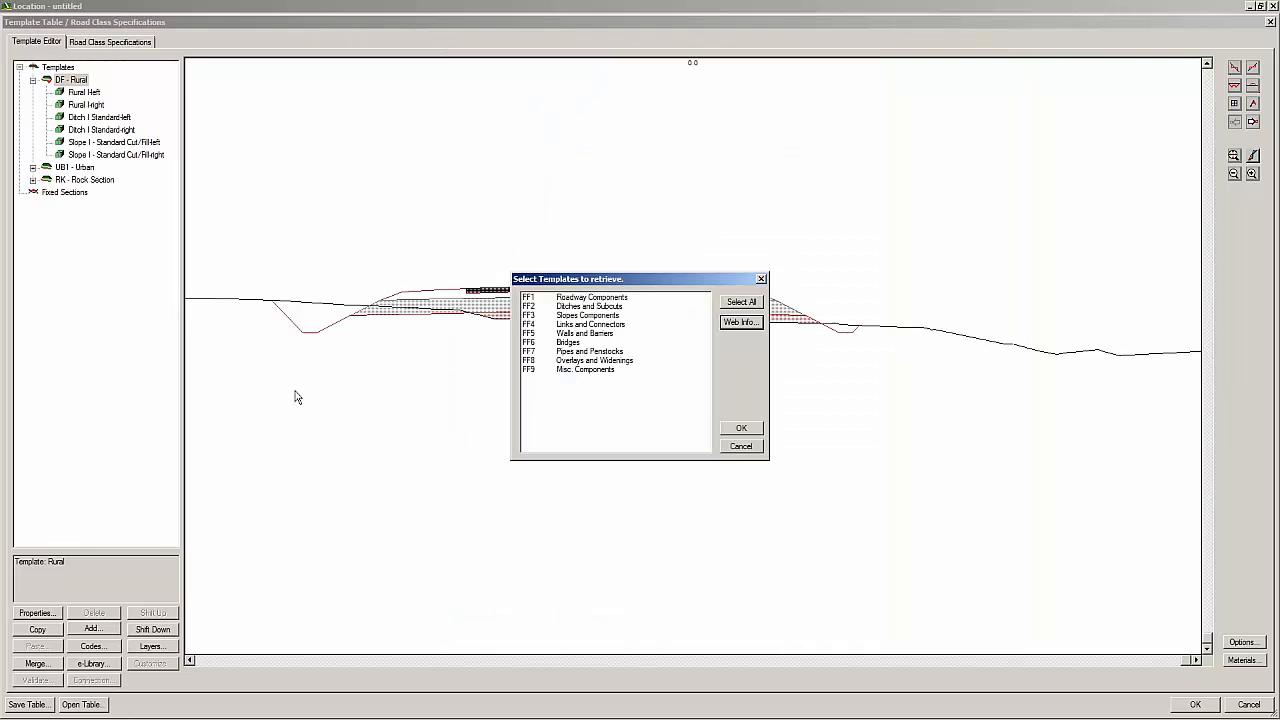
pyautogui.click(729, 452)
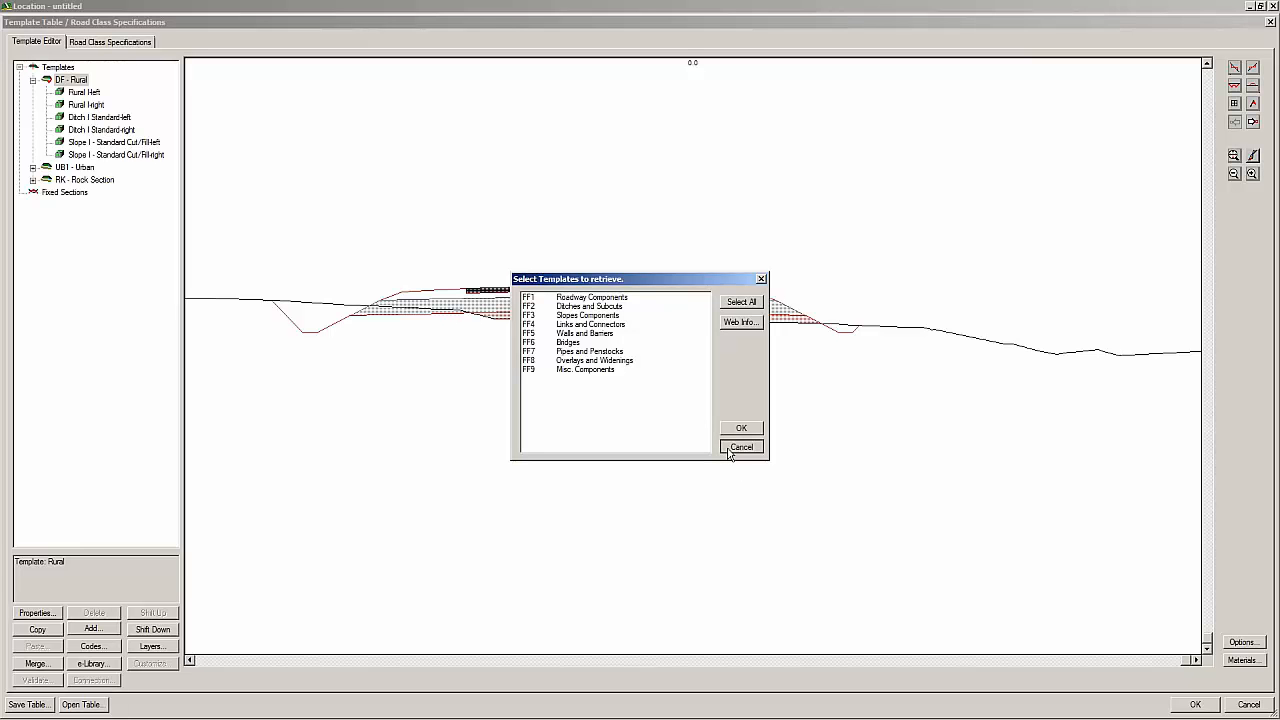
pyautogui.click(1240, 705)
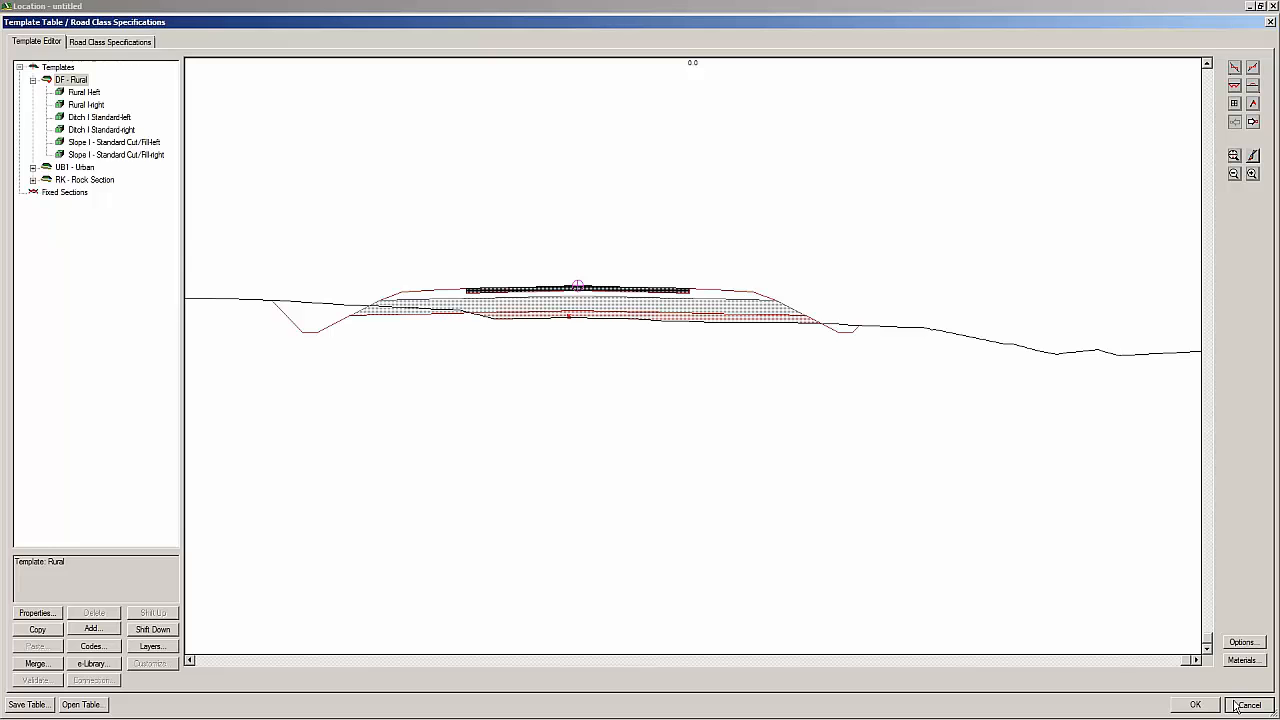
pyautogui.click(1240, 705)
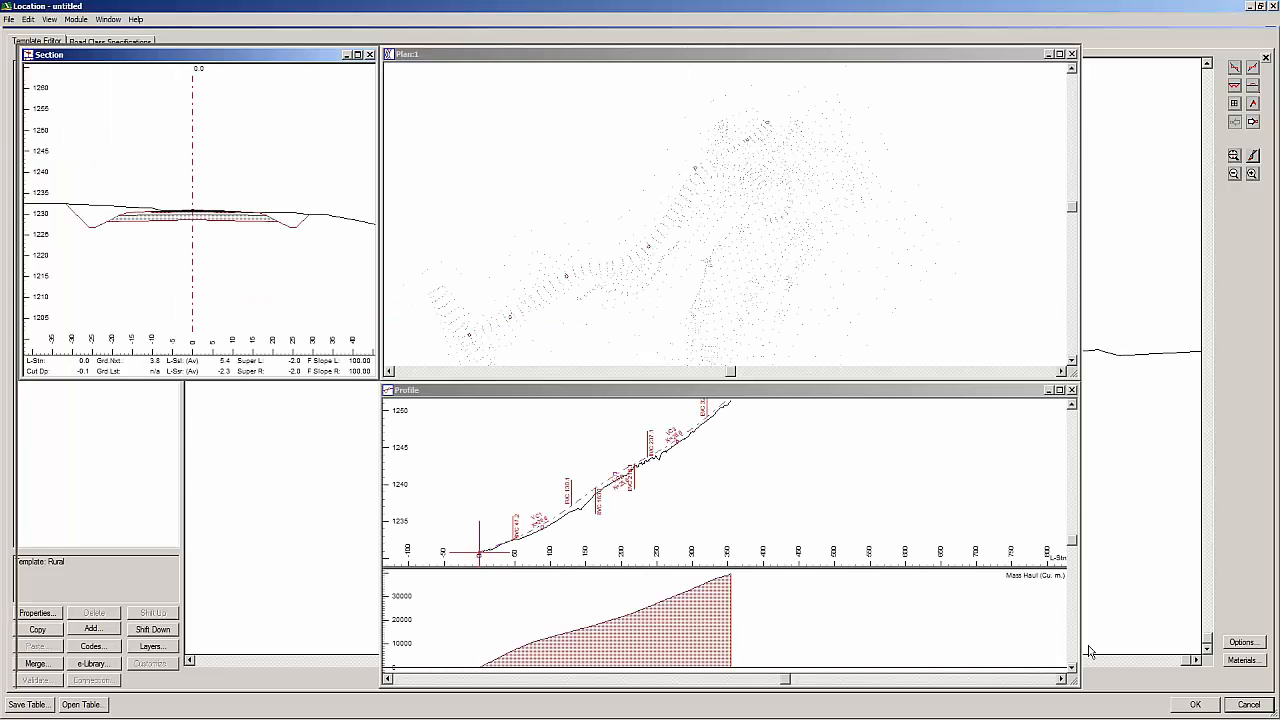
# Start a new Location design using the OG.ter terrain file.
pyautogui.moveTo(295, 171); pyautogui.dragTo(260, 172)
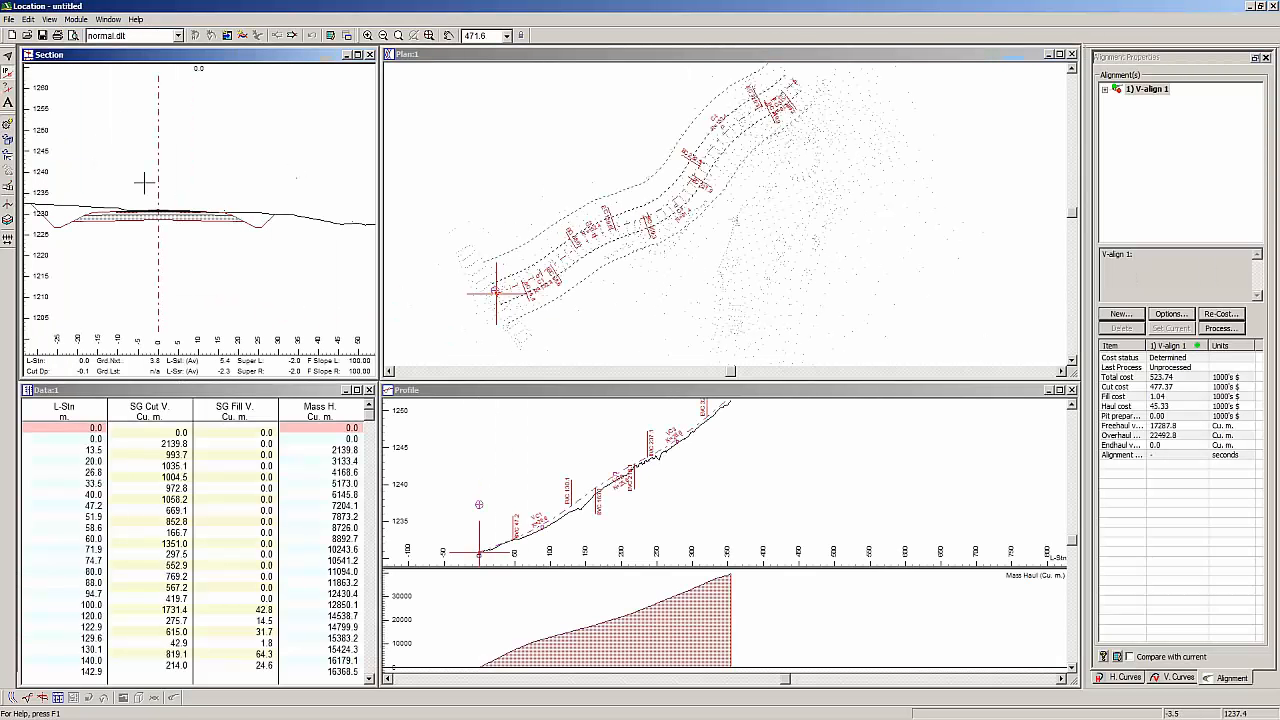
pyautogui.moveTo(130, 175); pyautogui.dragTo(154, 156, button='middle')
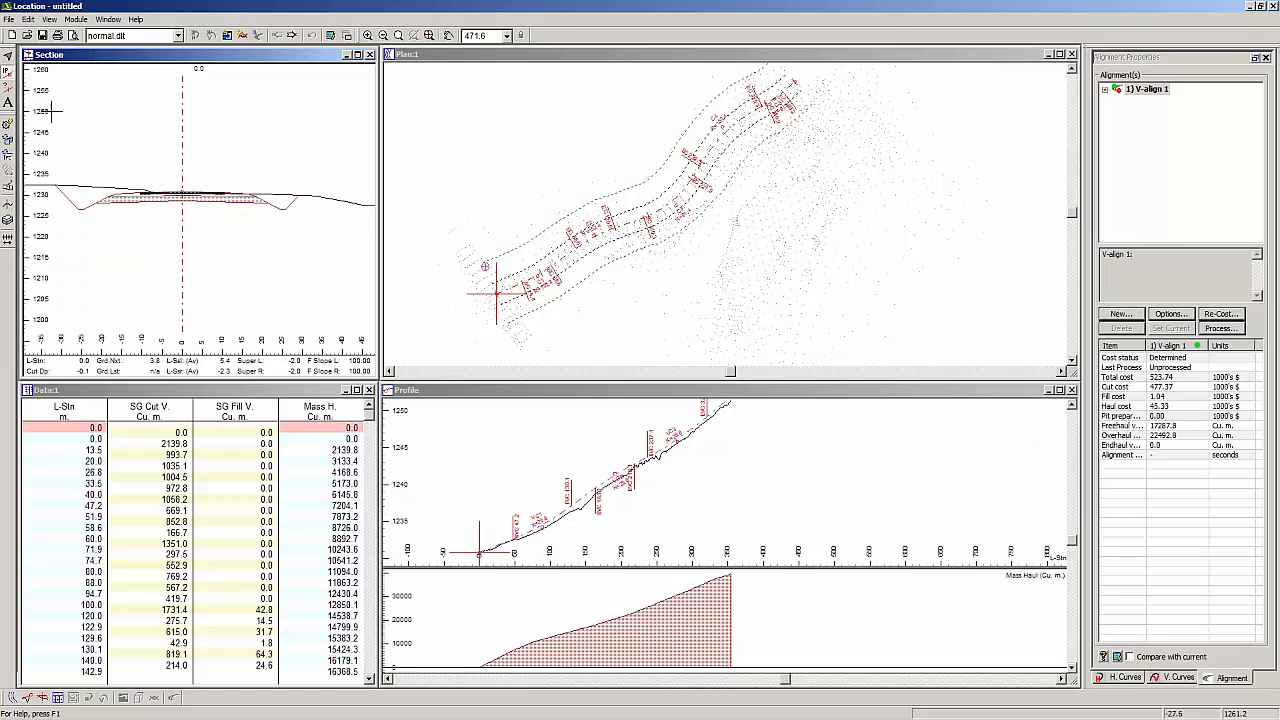
pyautogui.click(9, 20)
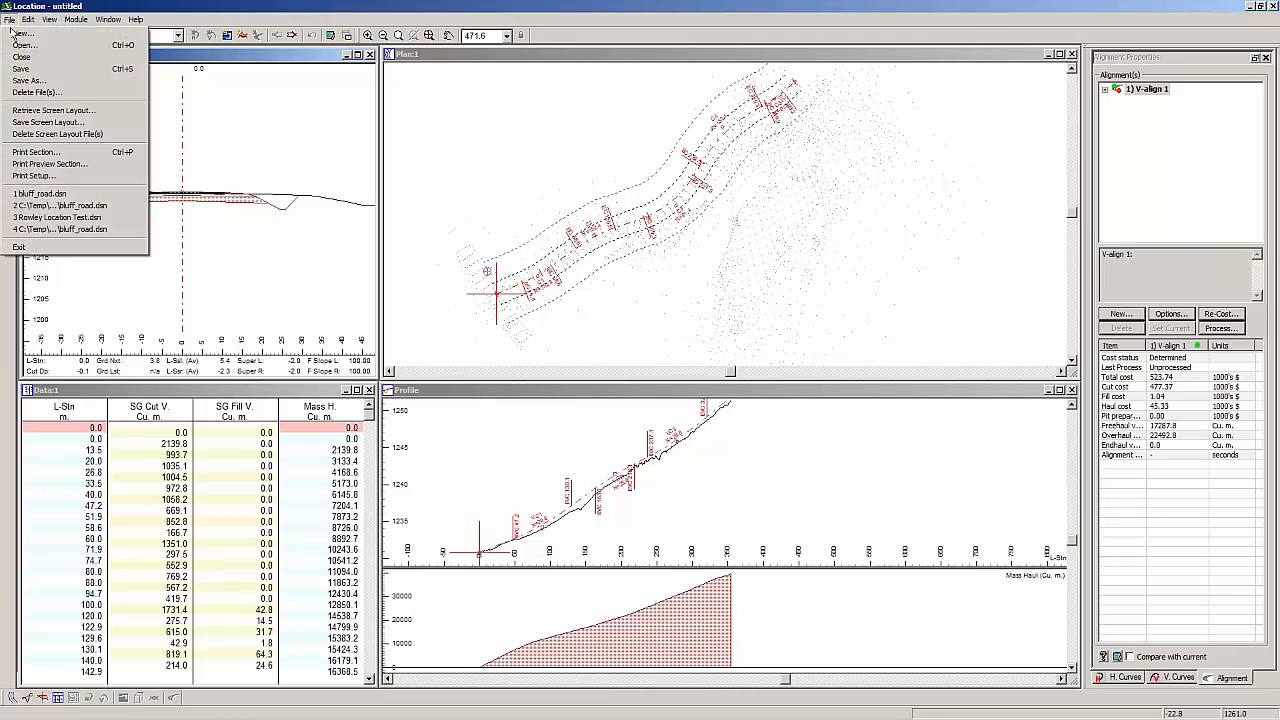
pyautogui.click(20, 34)
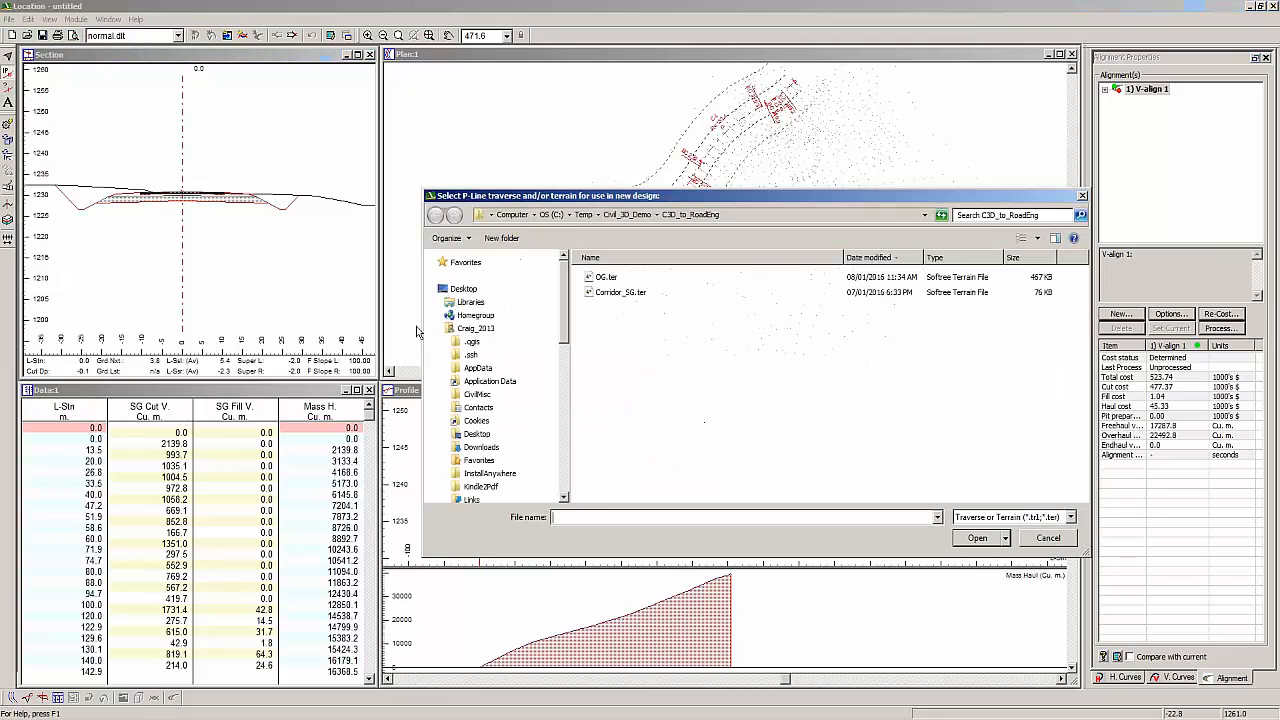
pyautogui.click(600, 277)
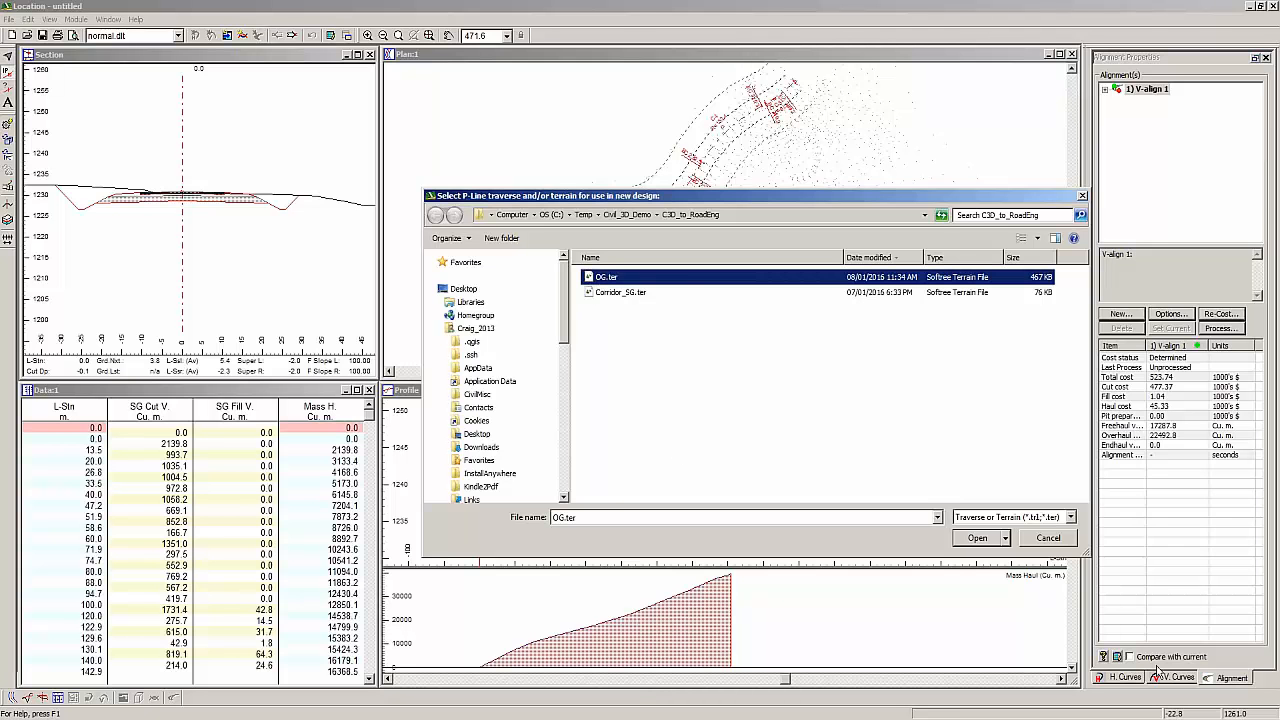
pyautogui.click(970, 534)
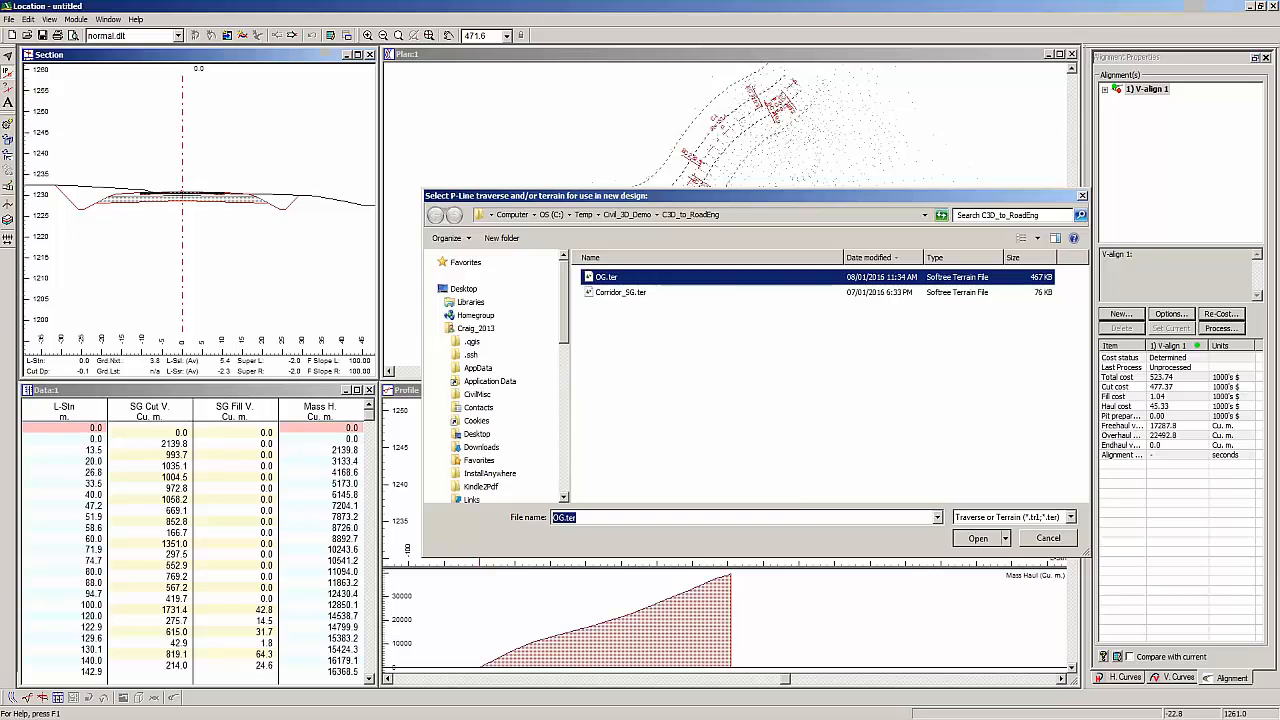
pyautogui.click(679, 394)
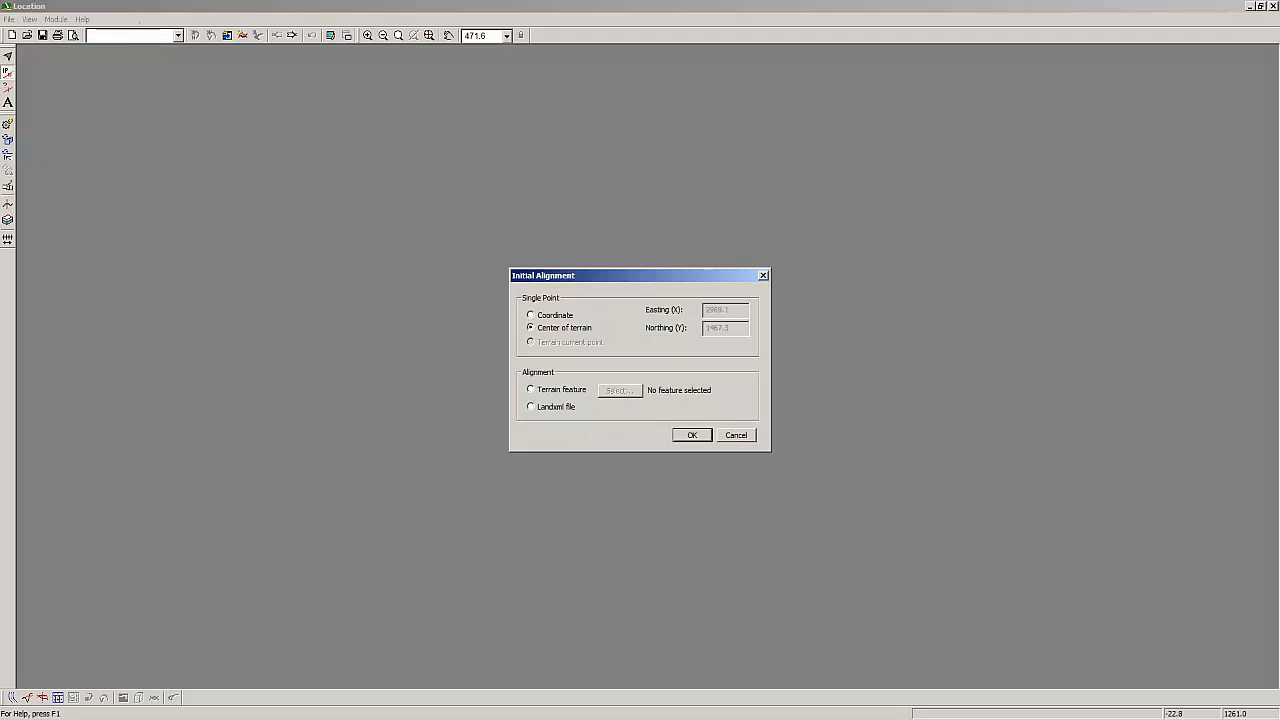
# Define the initial alignment from a LandXML file, choosing Corridor.xml as the source.
pyautogui.click(540, 410)
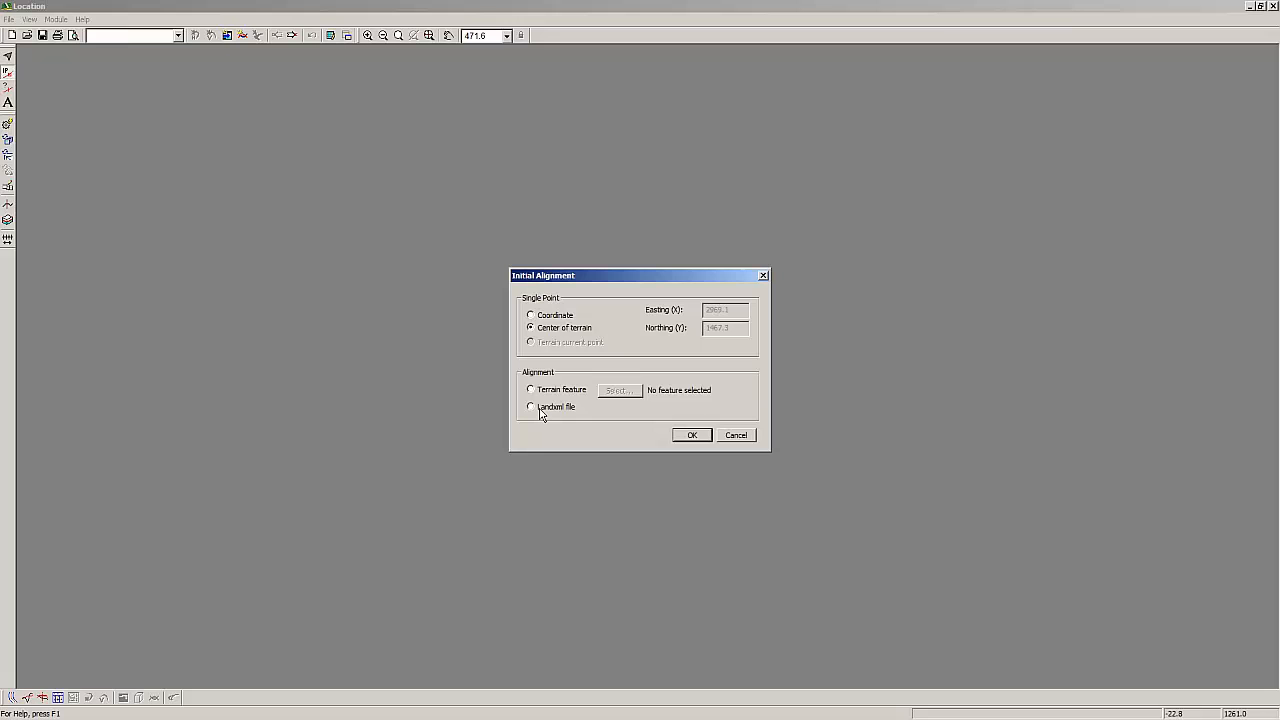
pyautogui.click(694, 437)
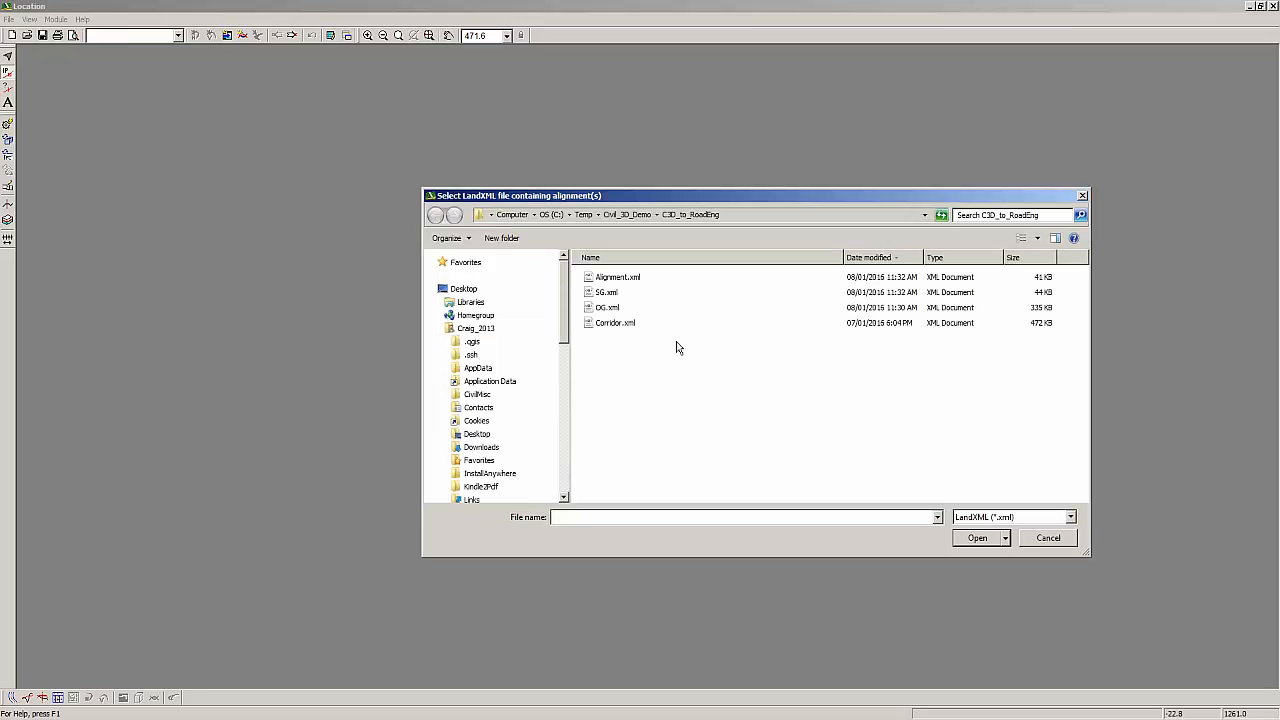
pyautogui.click(617, 324)
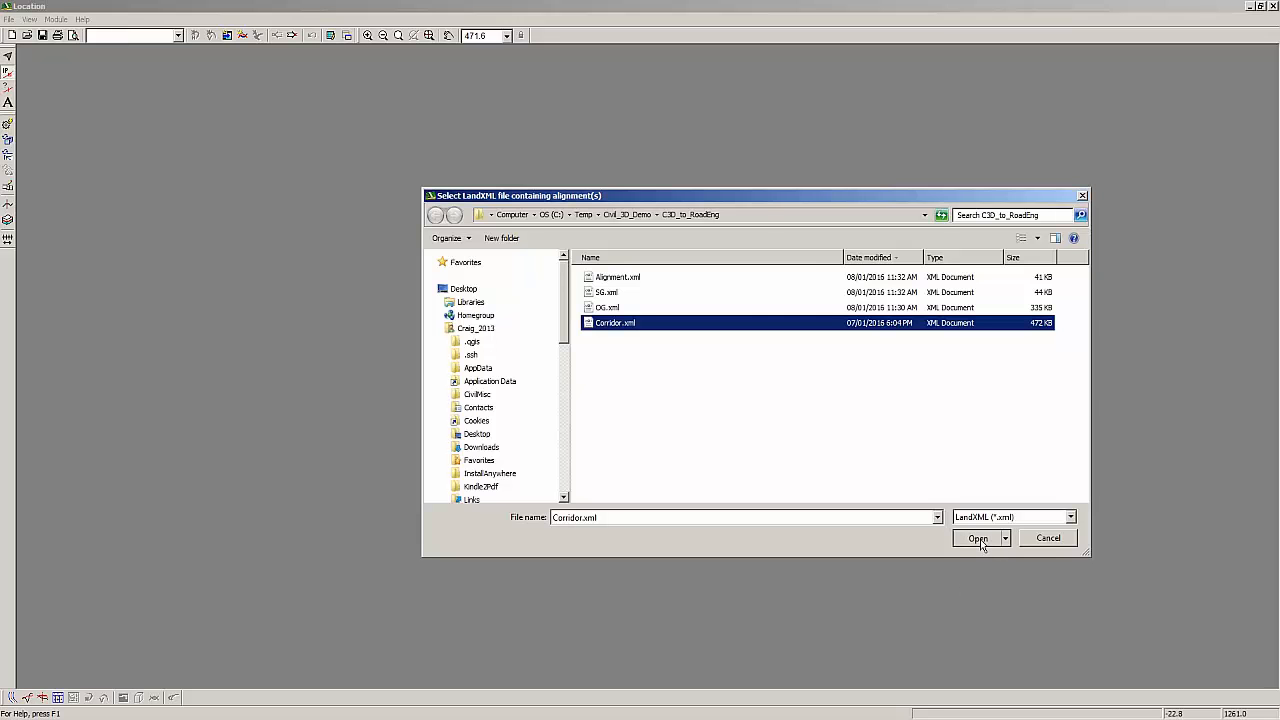
pyautogui.click(978, 539)
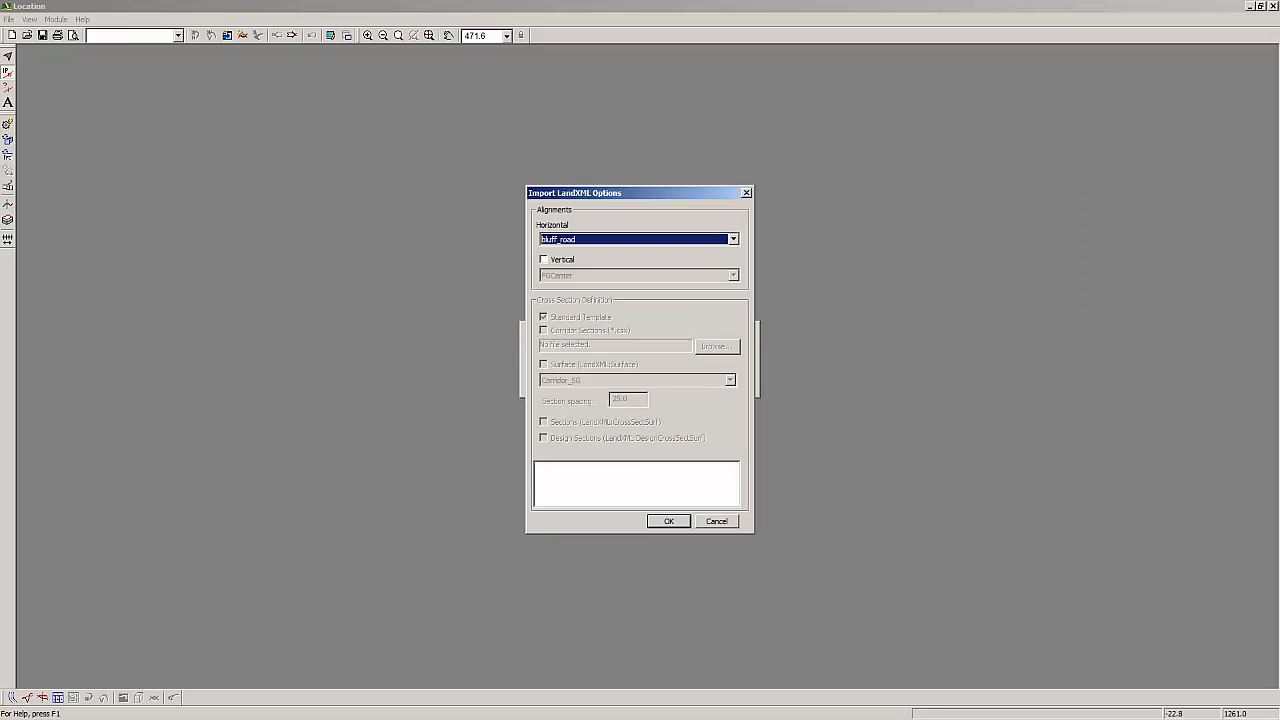
# Import bluff_road with vertical alignment FGCenter and cross sections from surface Corridor_SG at 25.0 spacing, overwriting Corridor_SG.ter.
pyautogui.click(561, 261)
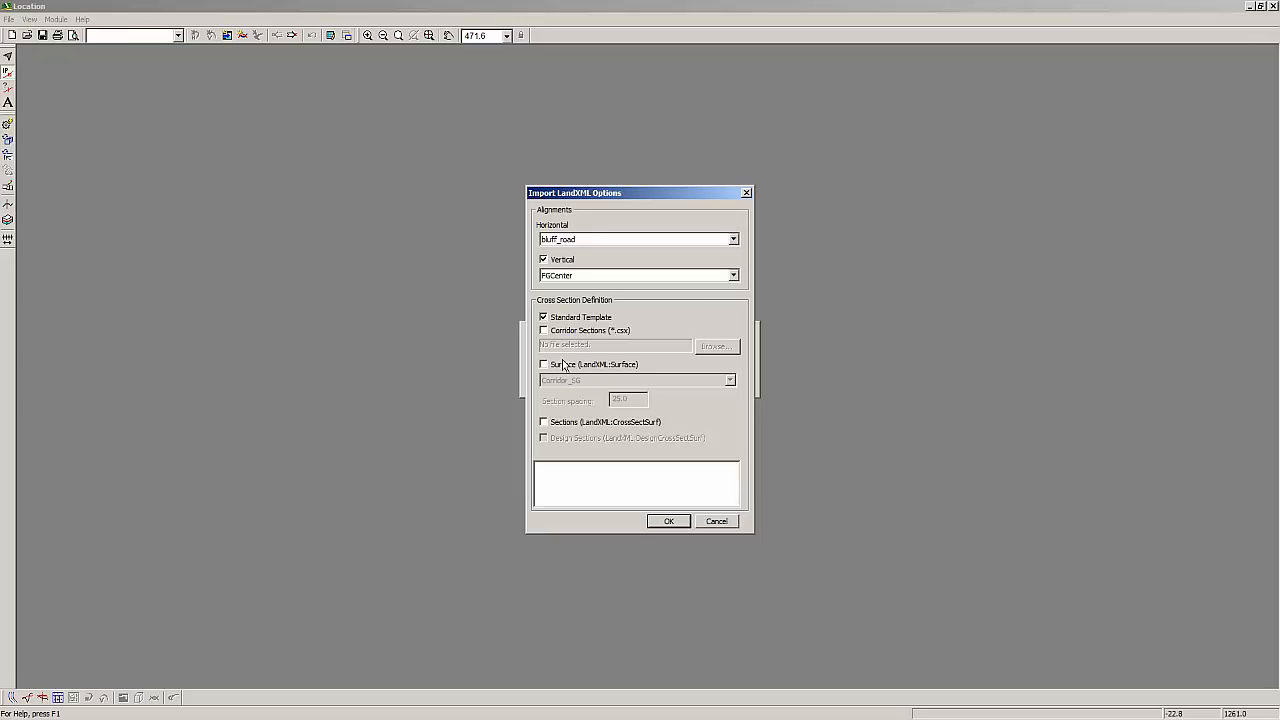
pyautogui.click(563, 365)
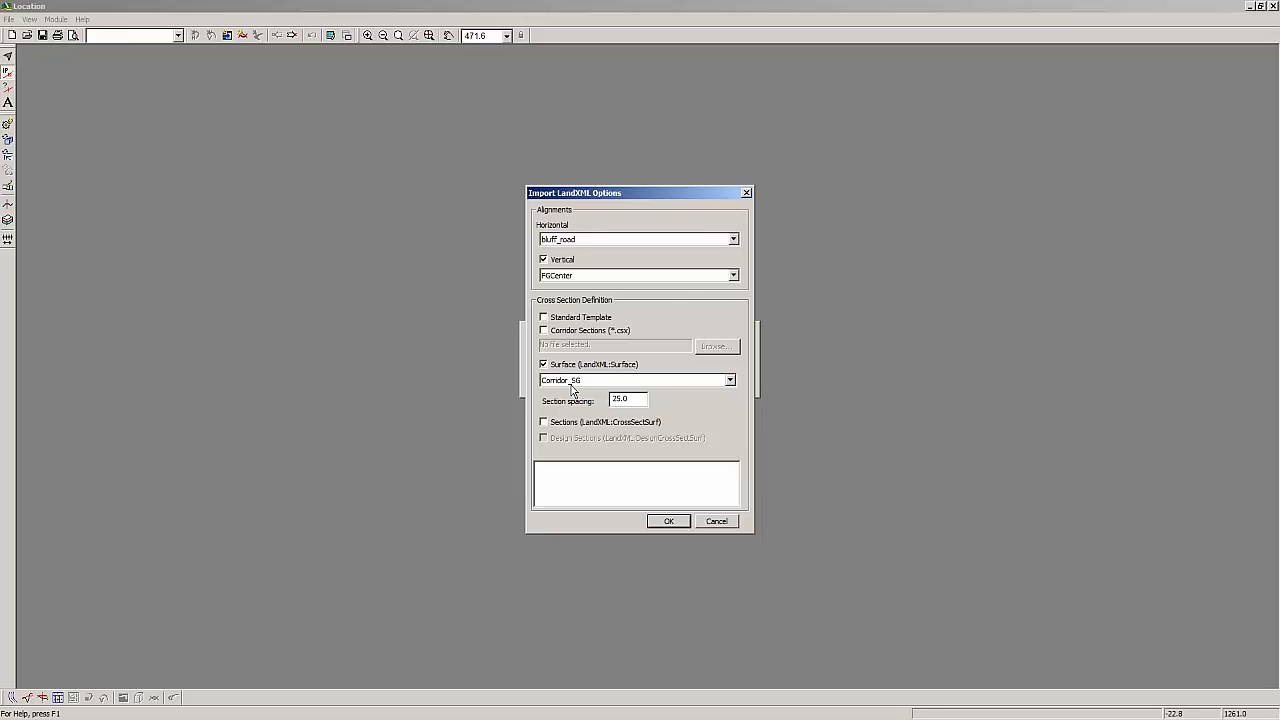
pyautogui.click(570, 381)
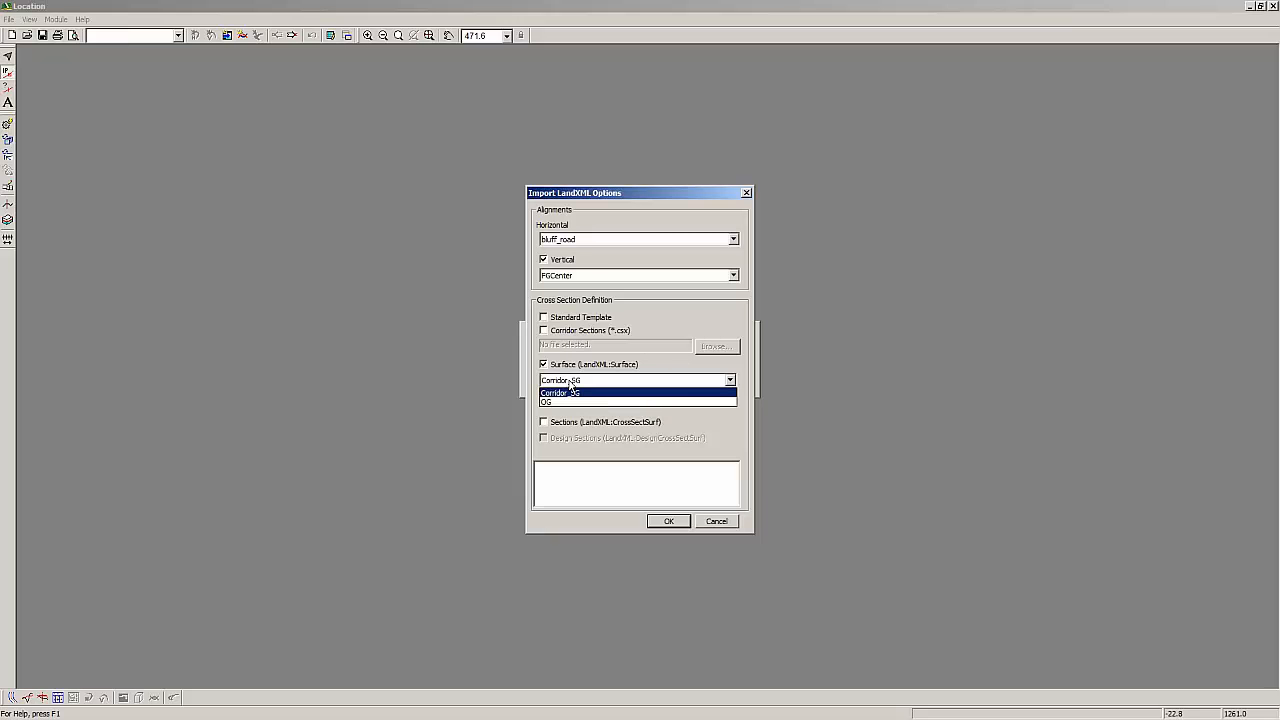
pyautogui.click(572, 392)
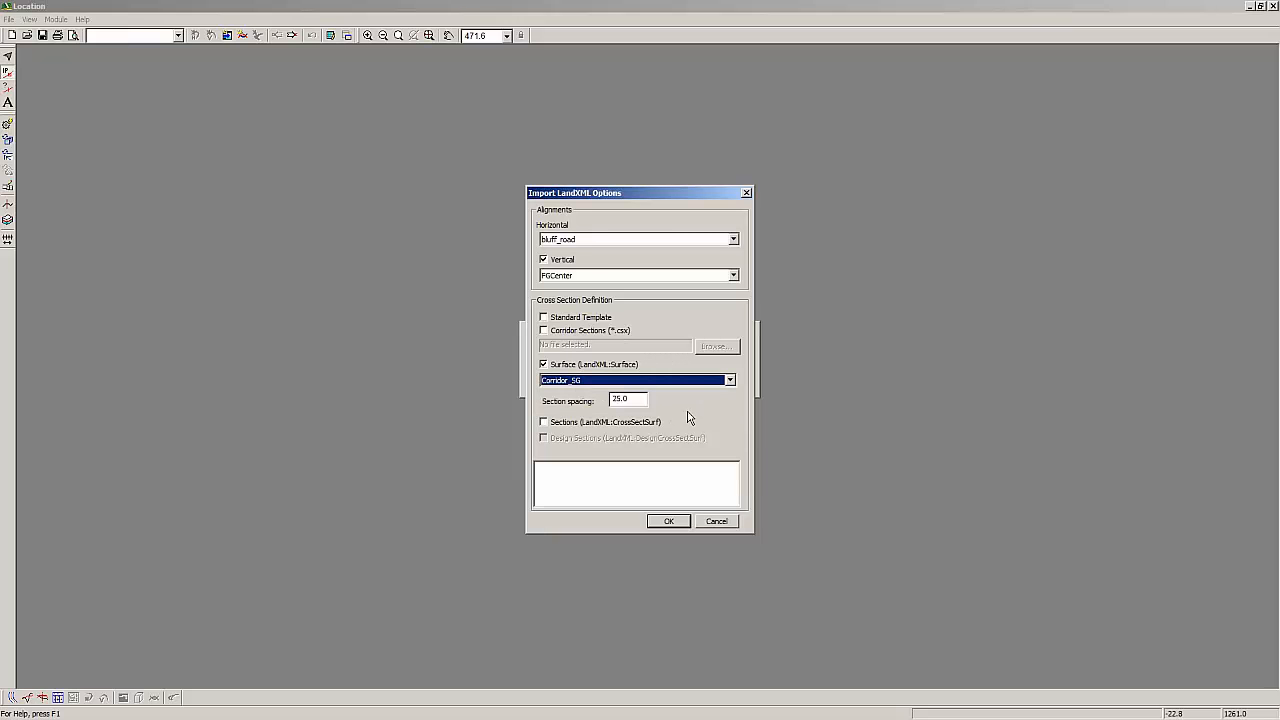
pyautogui.press('Tab')
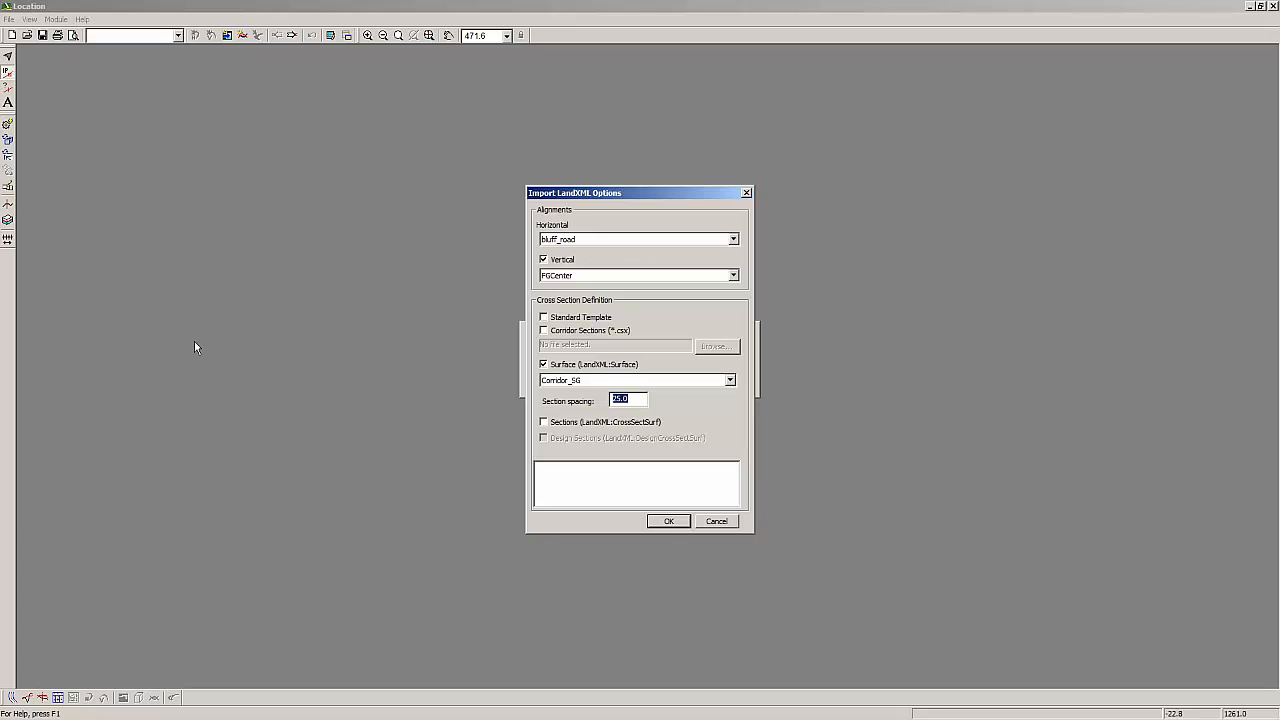
pyautogui.click(660, 520)
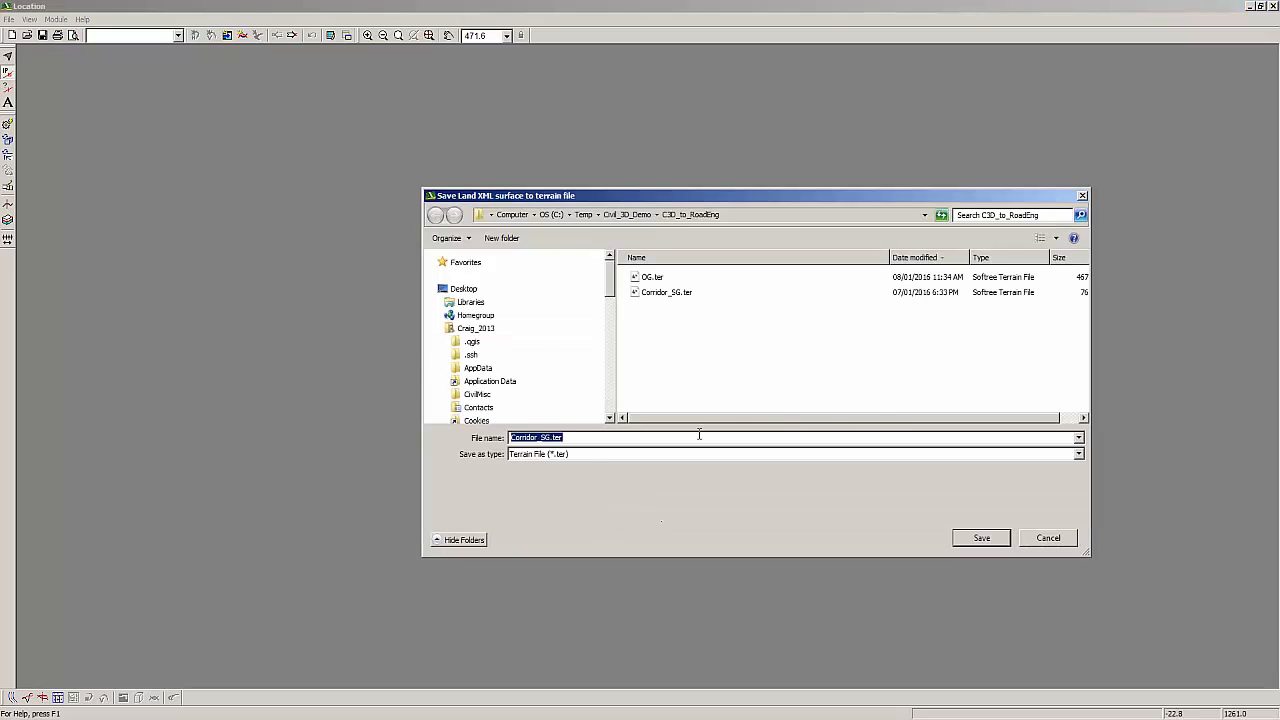
pyautogui.click(982, 538)
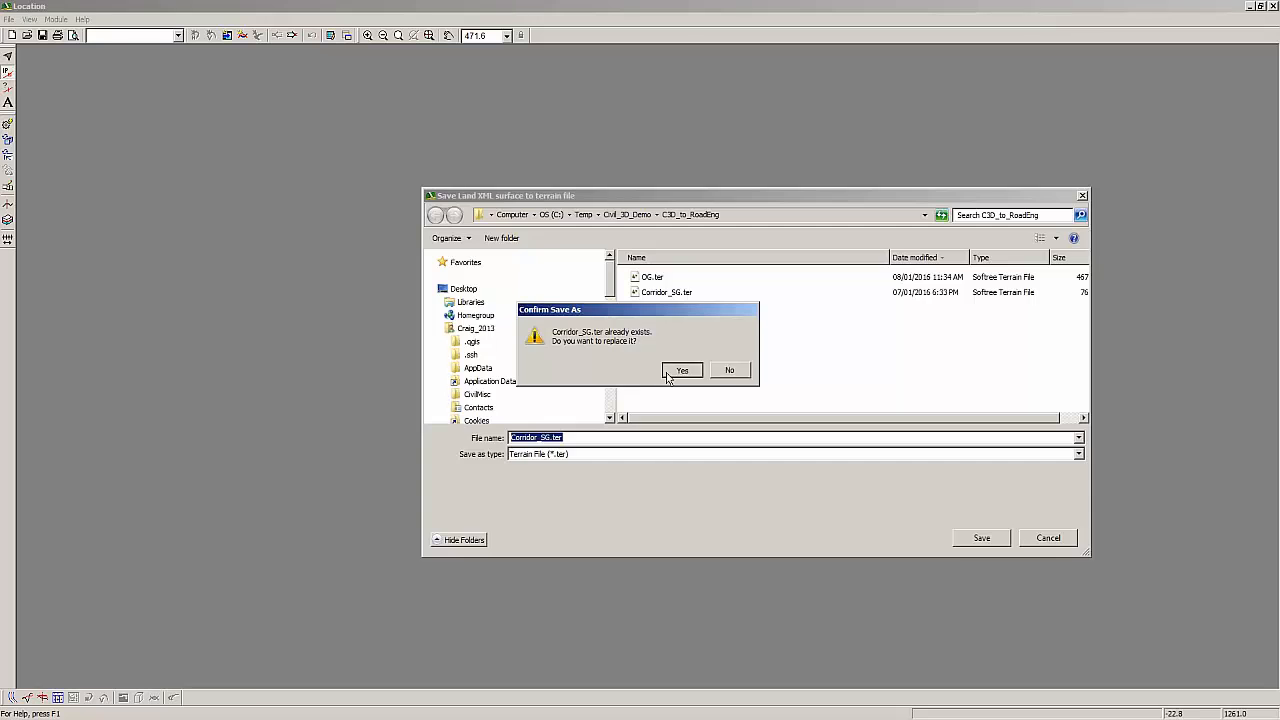
pyautogui.click(681, 370)
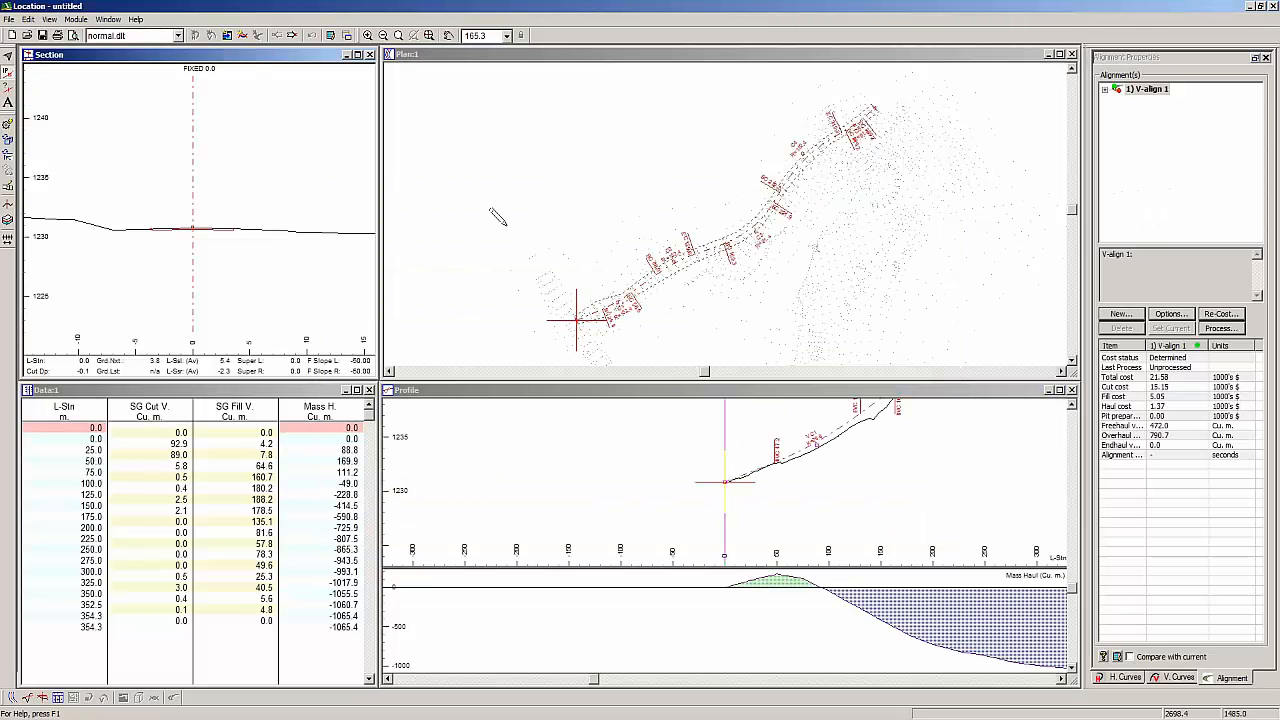
# Restore the Location window from full screen, making it narrower and taller and repositioning it on the desktop.
pyautogui.moveTo(491, 197); pyautogui.dragTo(449, 186, button='middle')
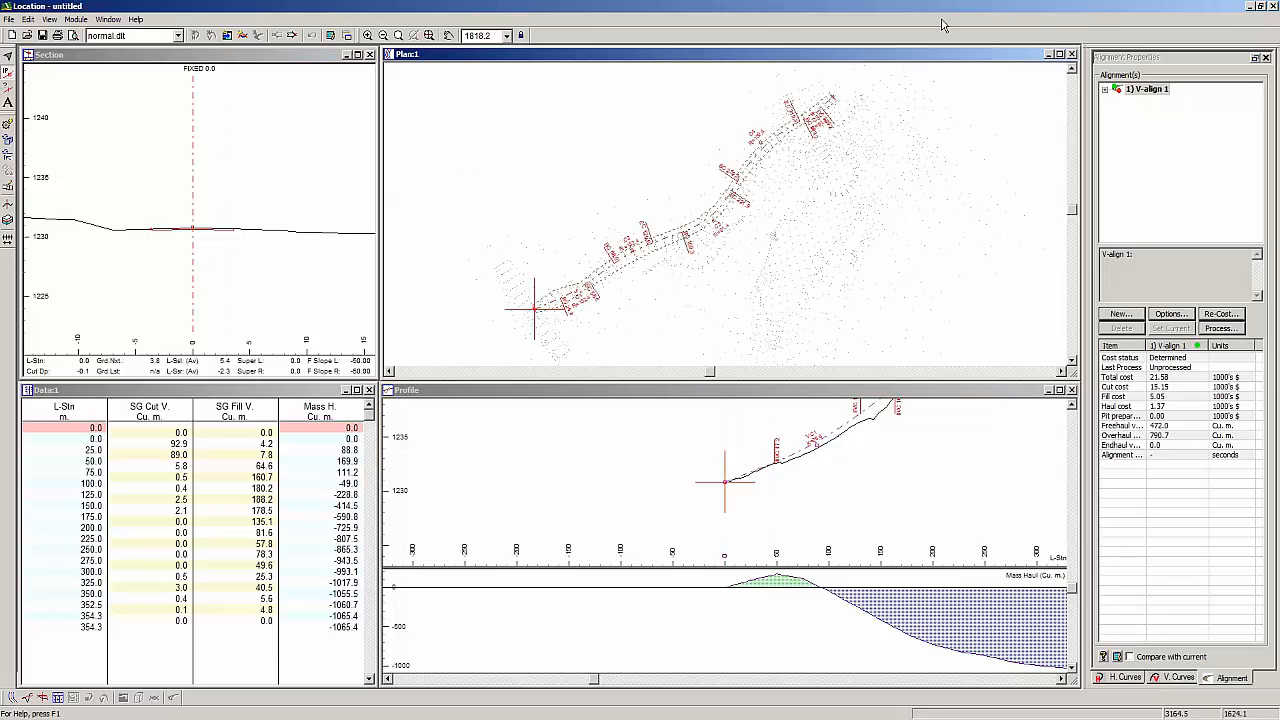
pyautogui.click(1261, 6)
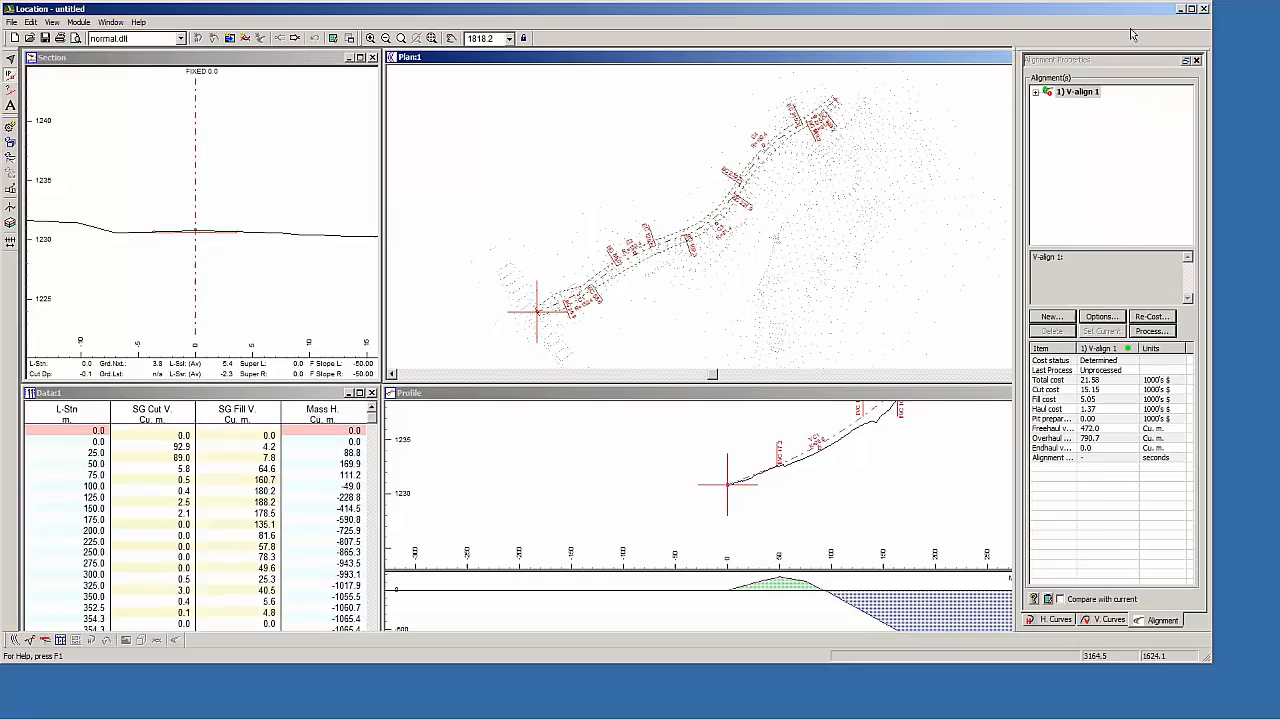
pyautogui.moveTo(1032, 11); pyautogui.dragTo(1008, 19)
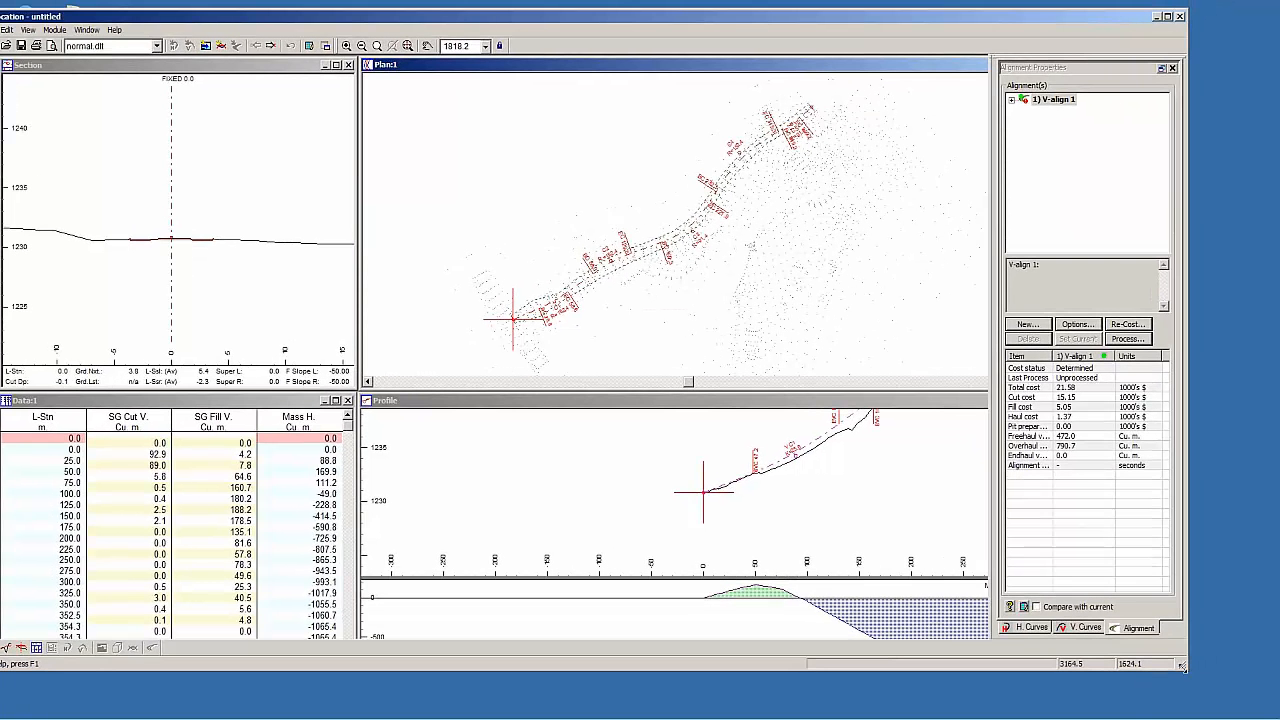
pyautogui.moveTo(1182, 666); pyautogui.dragTo(1057, 704)
pyautogui.moveTo(435, 18); pyautogui.dragTo(456, 18)
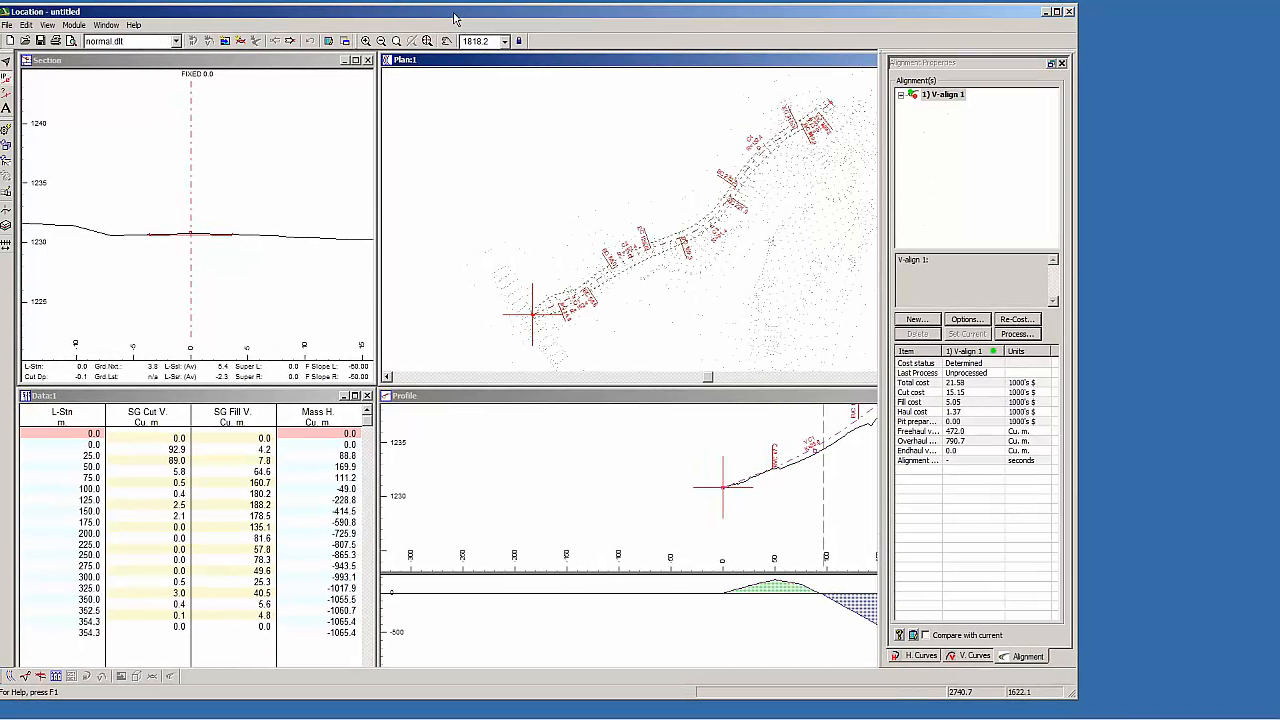
# Open the Section Editor for the imported road's fixed sections.
pyautogui.click(128, 181)
pyautogui.moveTo(625, 207); pyautogui.dragTo(566, 204, button='middle')
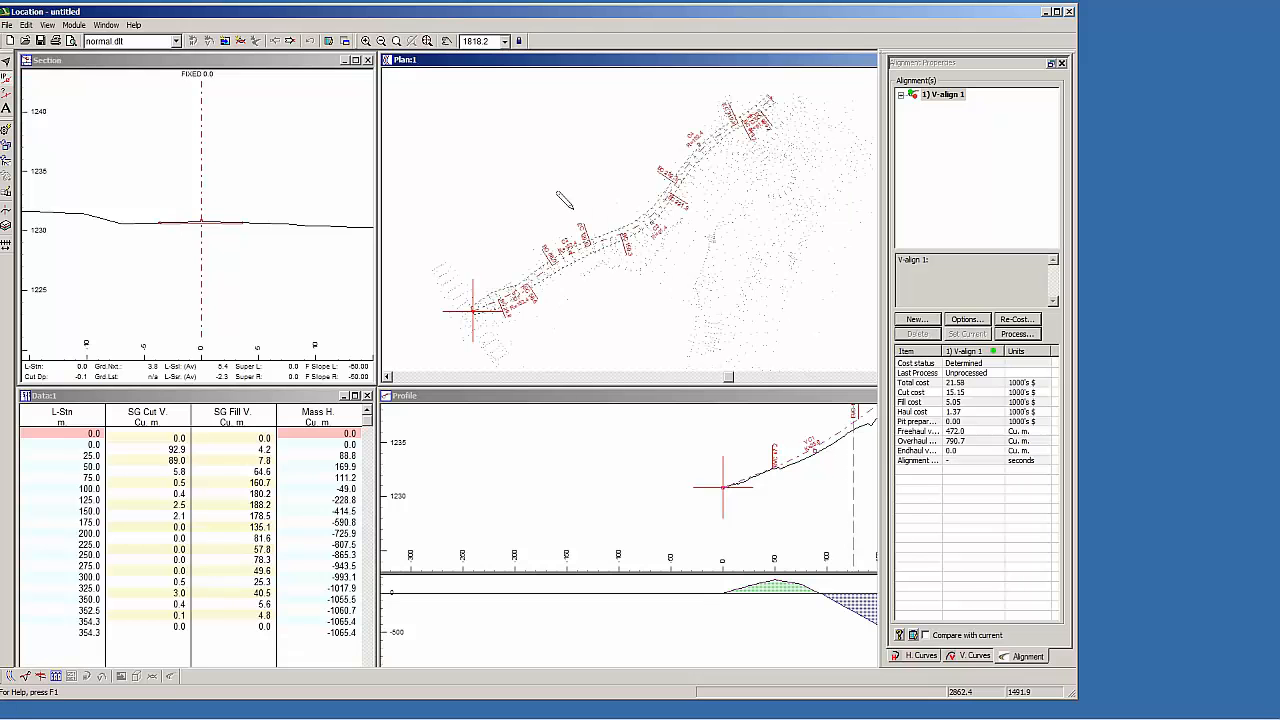
pyautogui.moveTo(786, 455); pyautogui.dragTo(485, 491, button='middle')
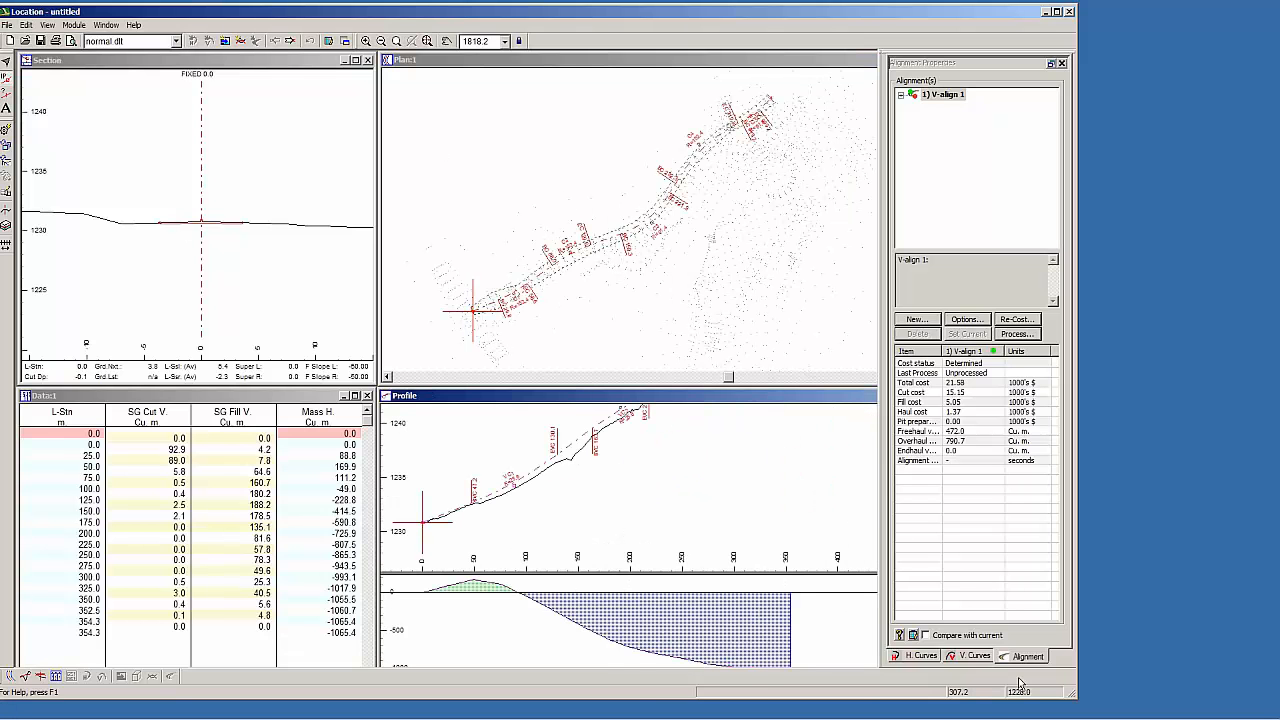
pyautogui.click(241, 43)
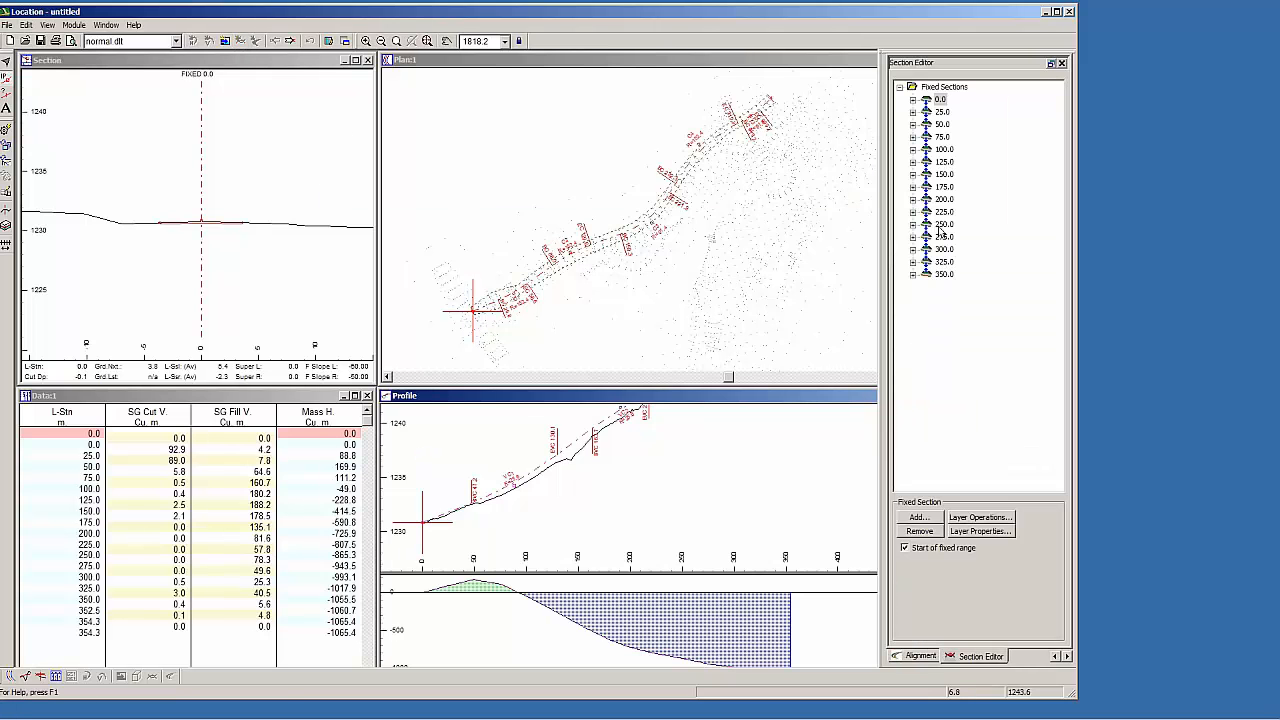
# Review the road's fixed sections one after another from 25.0 to 250.0 in the section view.
pyautogui.click(939, 113)
pyautogui.click(942, 138)
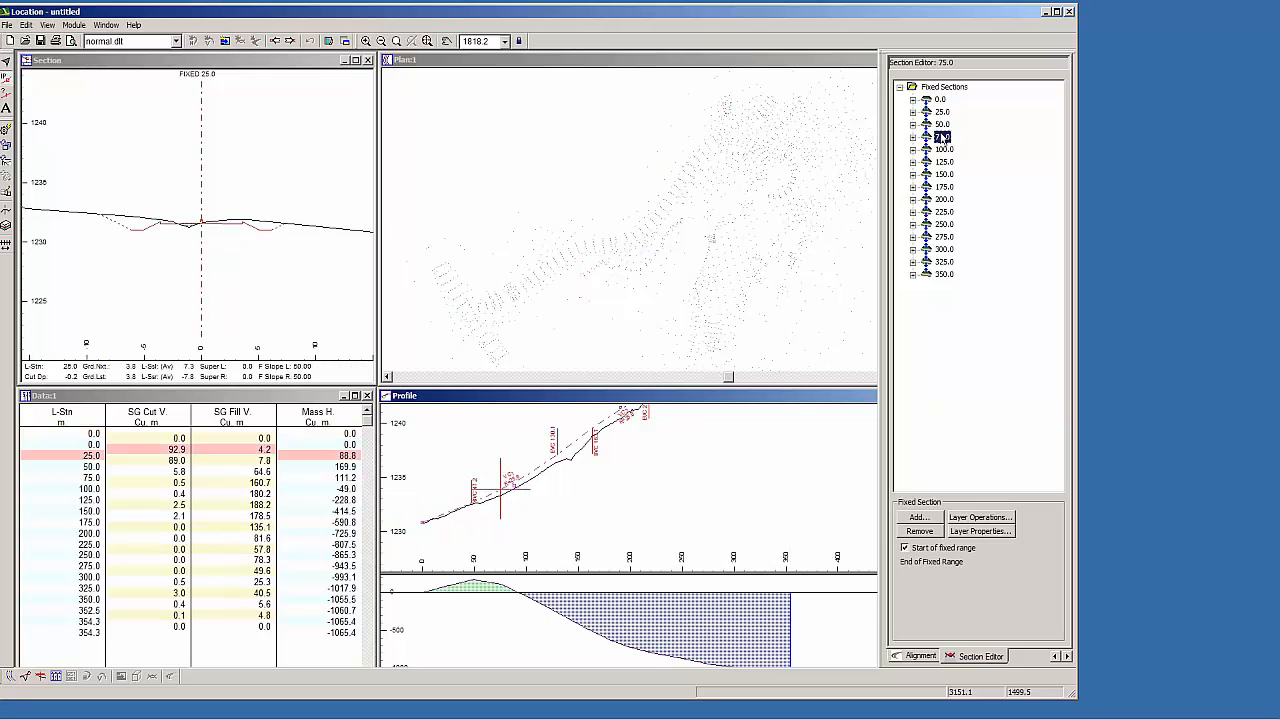
pyautogui.click(943, 151)
pyautogui.click(944, 175)
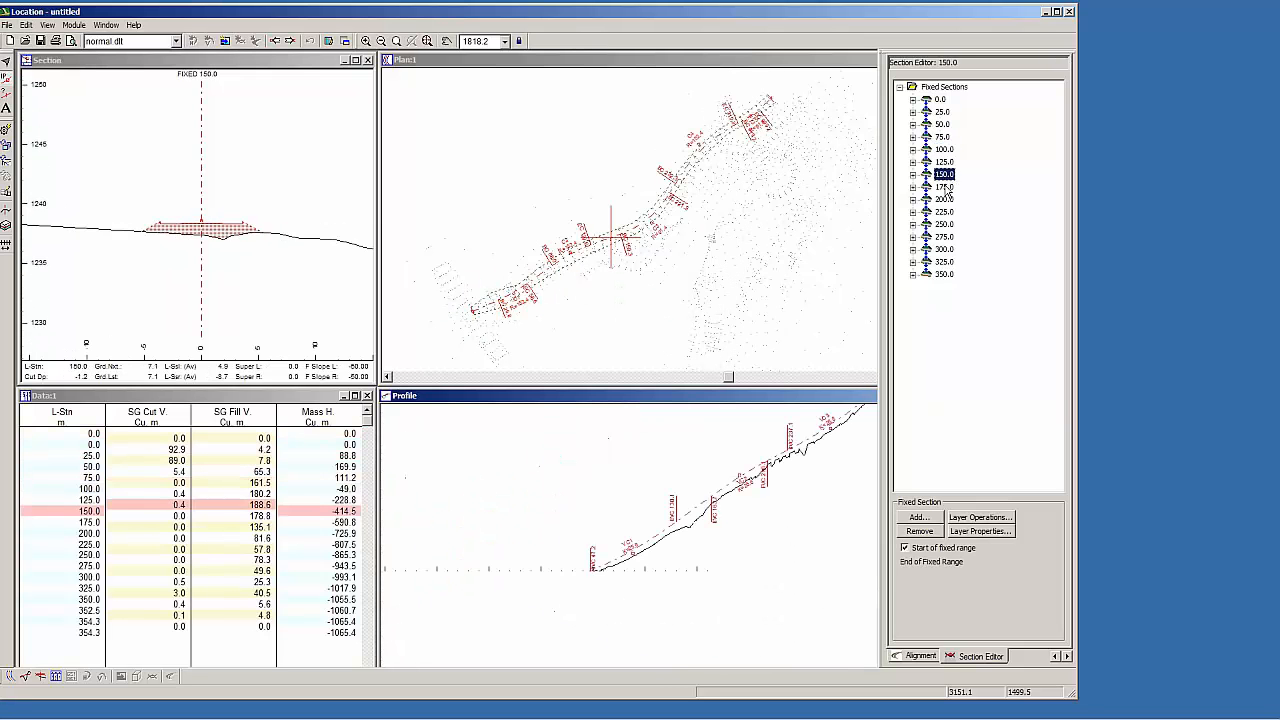
pyautogui.click(943, 188)
pyautogui.click(944, 212)
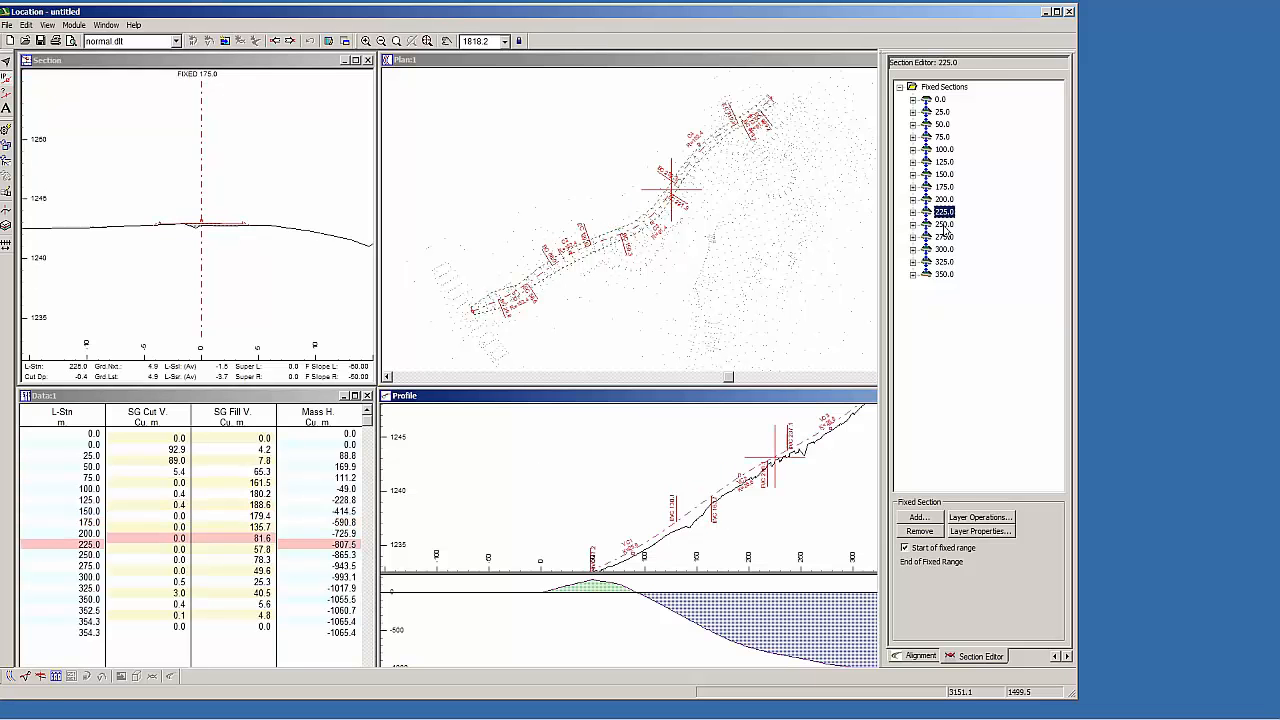
pyautogui.click(944, 225)
pyautogui.moveTo(303, 224); pyautogui.dragTo(324, 192, button='middle')
pyautogui.scroll(3, 257, 171)
pyautogui.scroll(-2, 160, 186)
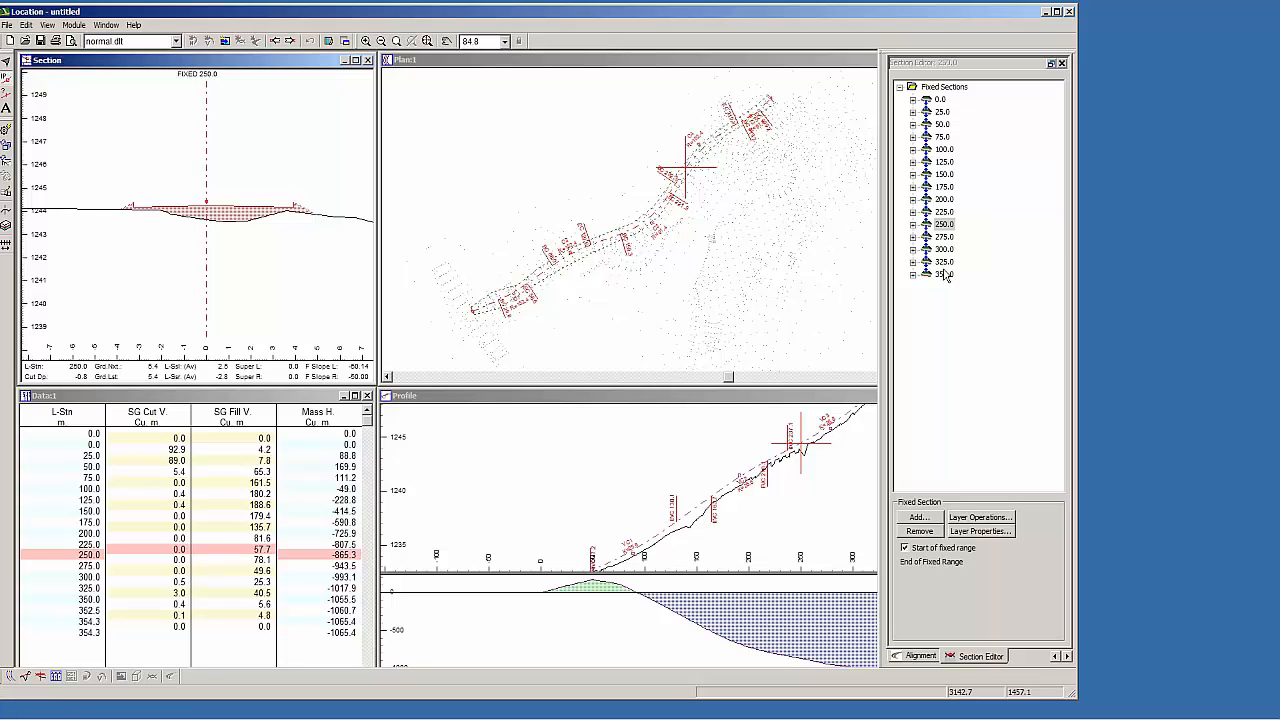
# Inspect the layers of fixed section 250.0, including the SG layer's polyline, and collapse them again.
pyautogui.click(913, 225)
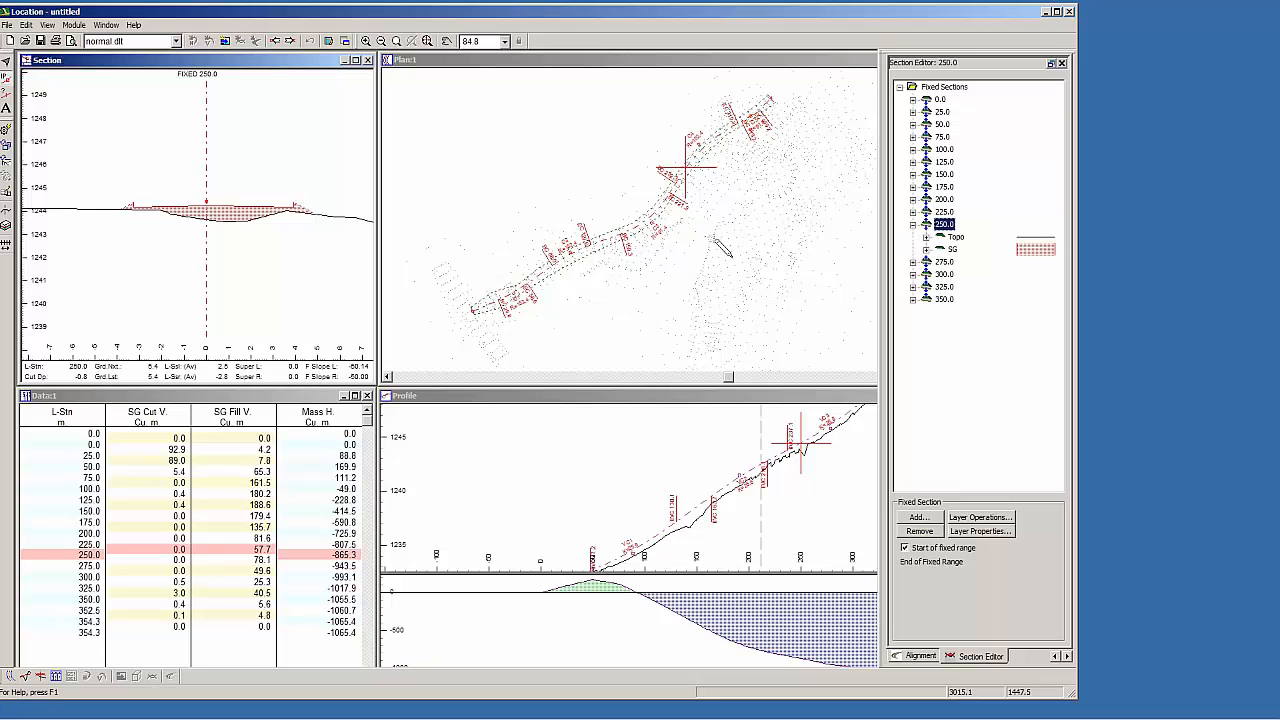
pyautogui.moveTo(714, 240)
pyautogui.click(933, 251)
pyautogui.click(927, 249)
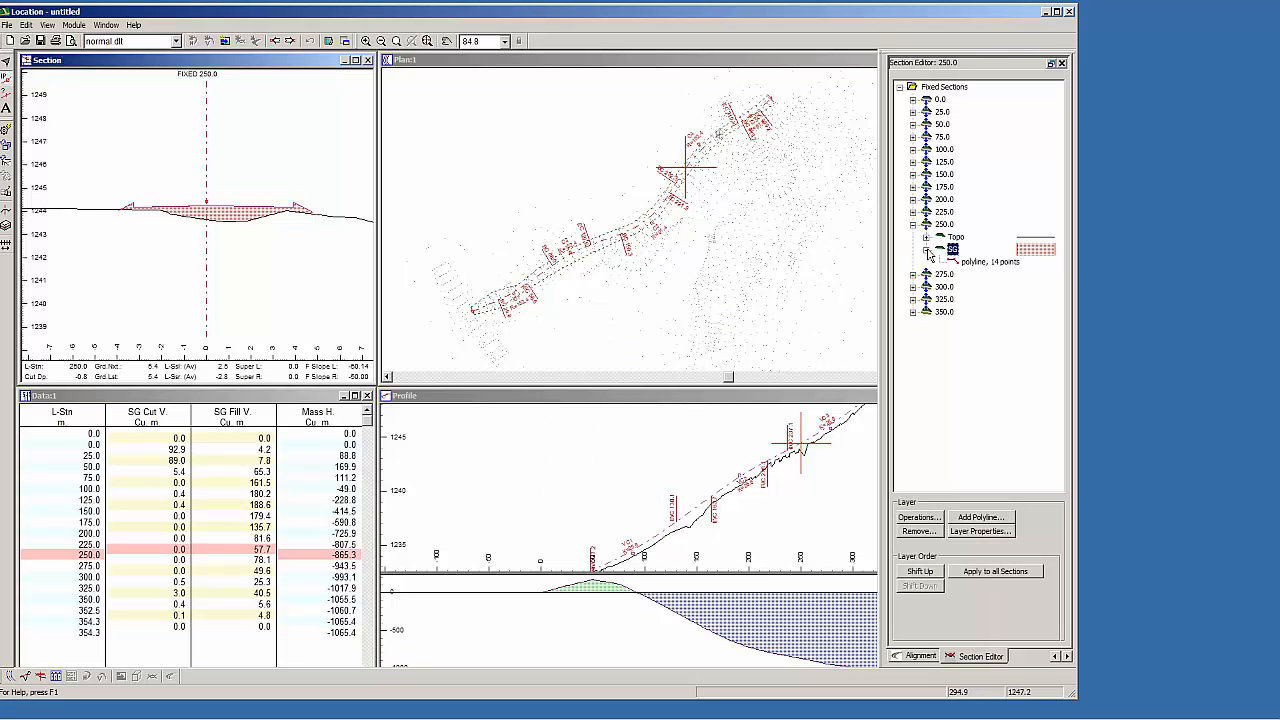
pyautogui.click(926, 249)
pyautogui.click(927, 225)
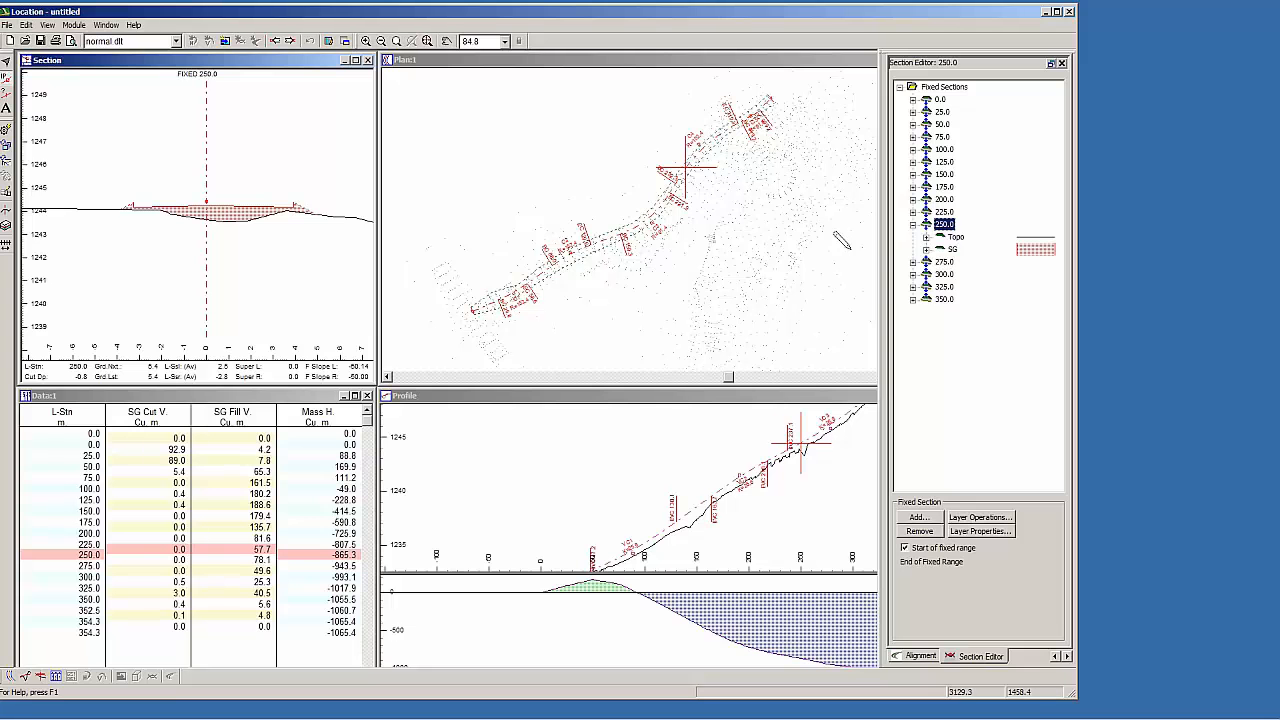
pyautogui.click(926, 225)
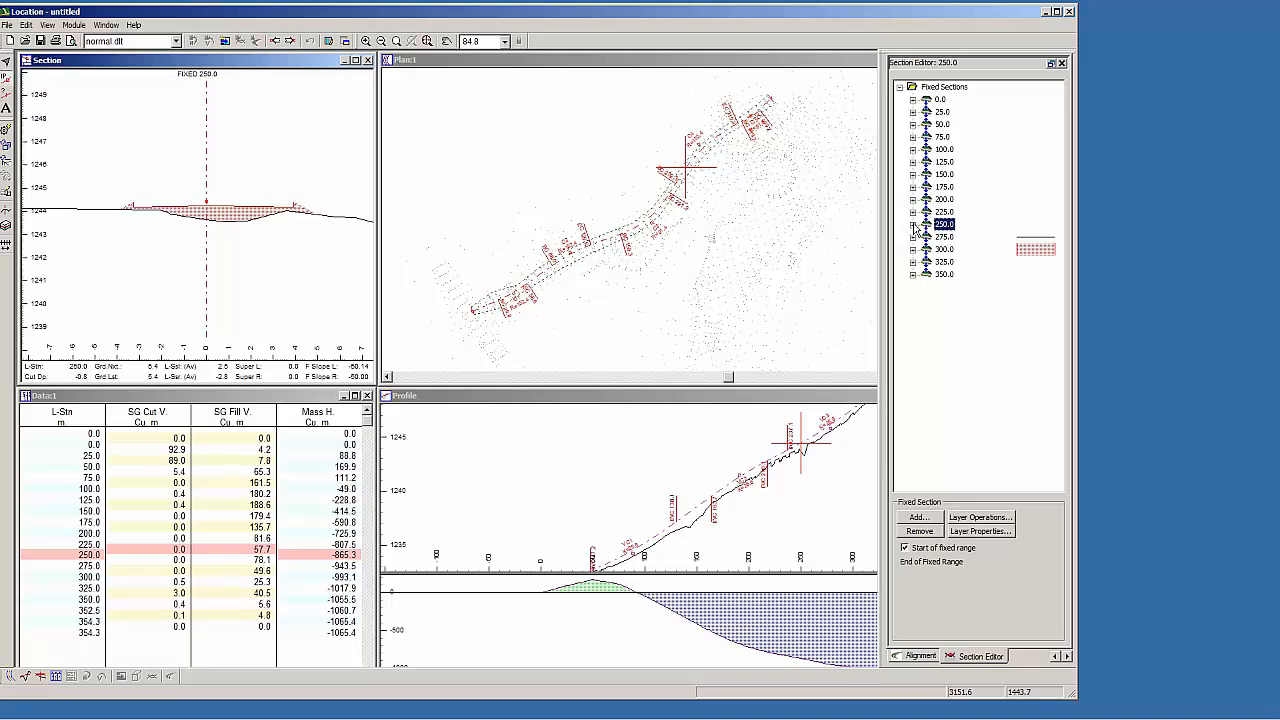
# Examine the cross section at station 250.0 and the road profile up to its far end.
pyautogui.click(180, 235)
pyautogui.moveTo(183, 237)
pyautogui.mouseDown(button='middle')
pyautogui.moveTo(199, 232)
pyautogui.moveTo(183, 225)
pyautogui.mouseUp(button='middle')
pyautogui.click(441, 65)
pyautogui.click(536, 397)
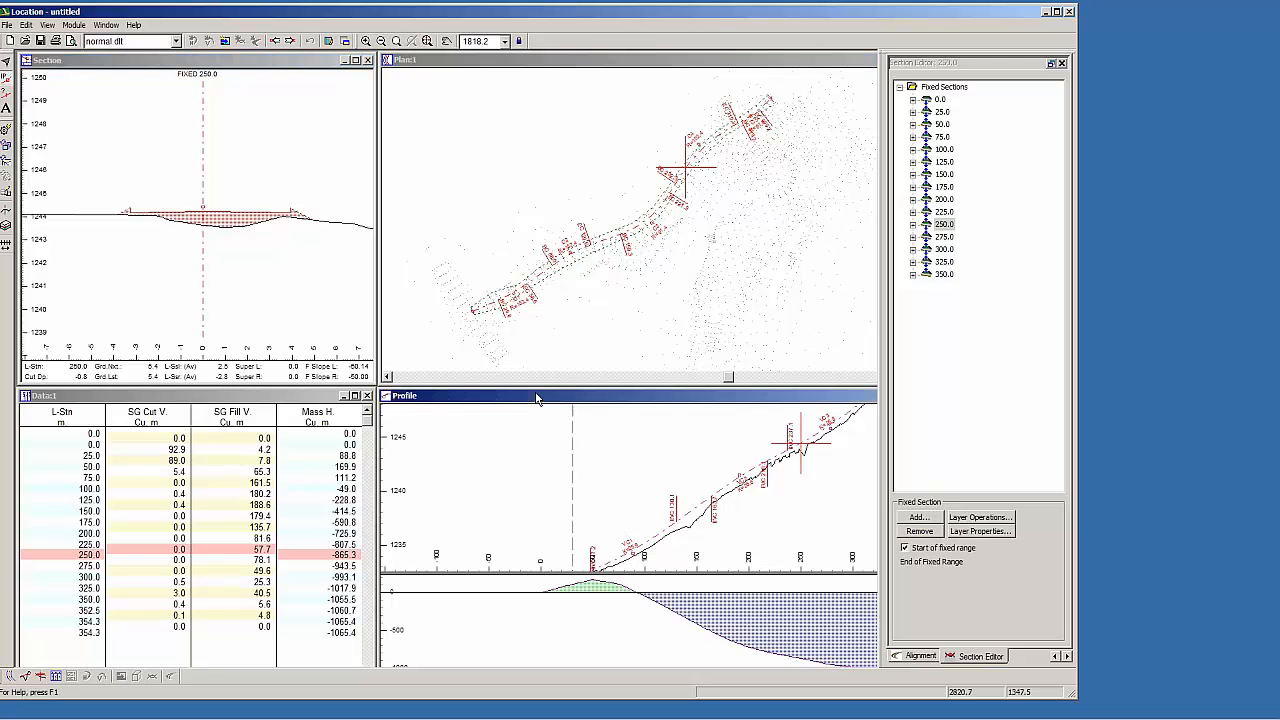
pyautogui.moveTo(702, 510); pyautogui.dragTo(618, 493, button='middle')
pyautogui.scroll(-2, 670, 465)
pyautogui.moveTo(677, 452); pyautogui.dragTo(565, 494, button='middle')
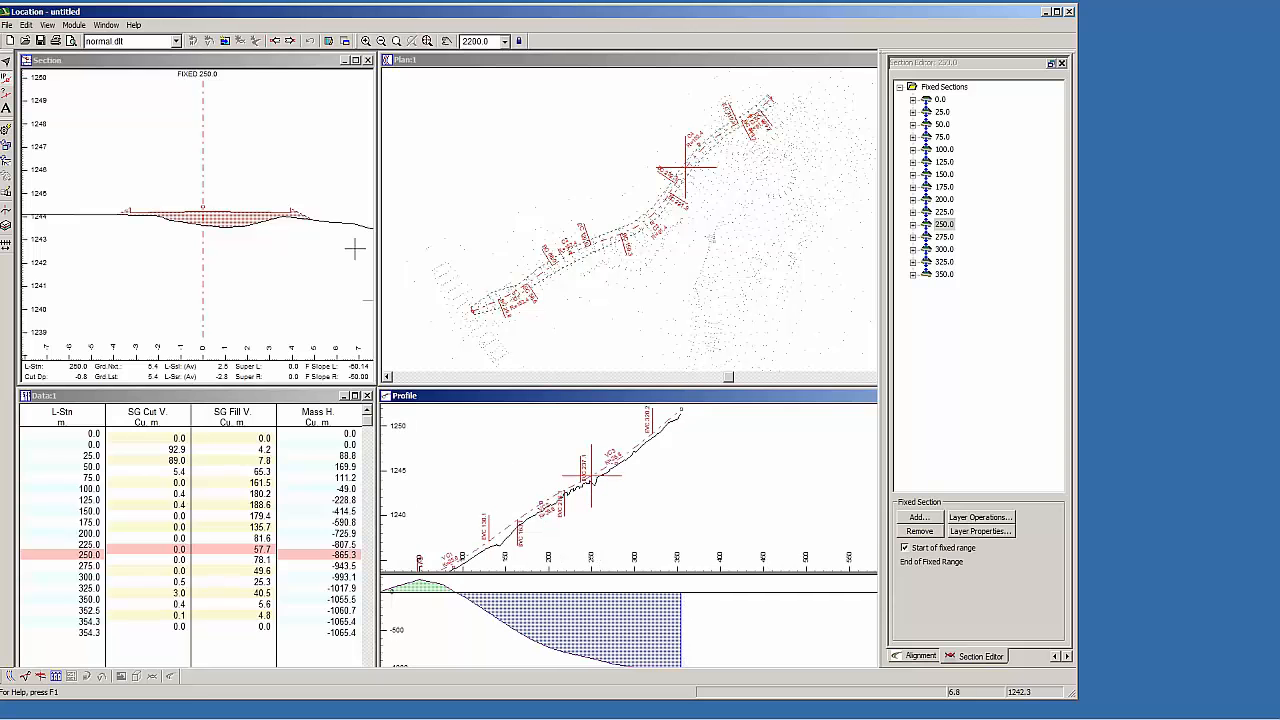
pyautogui.moveTo(279, 208); pyautogui.dragTo(278, 212, button='middle')
pyautogui.moveTo(260, 188)
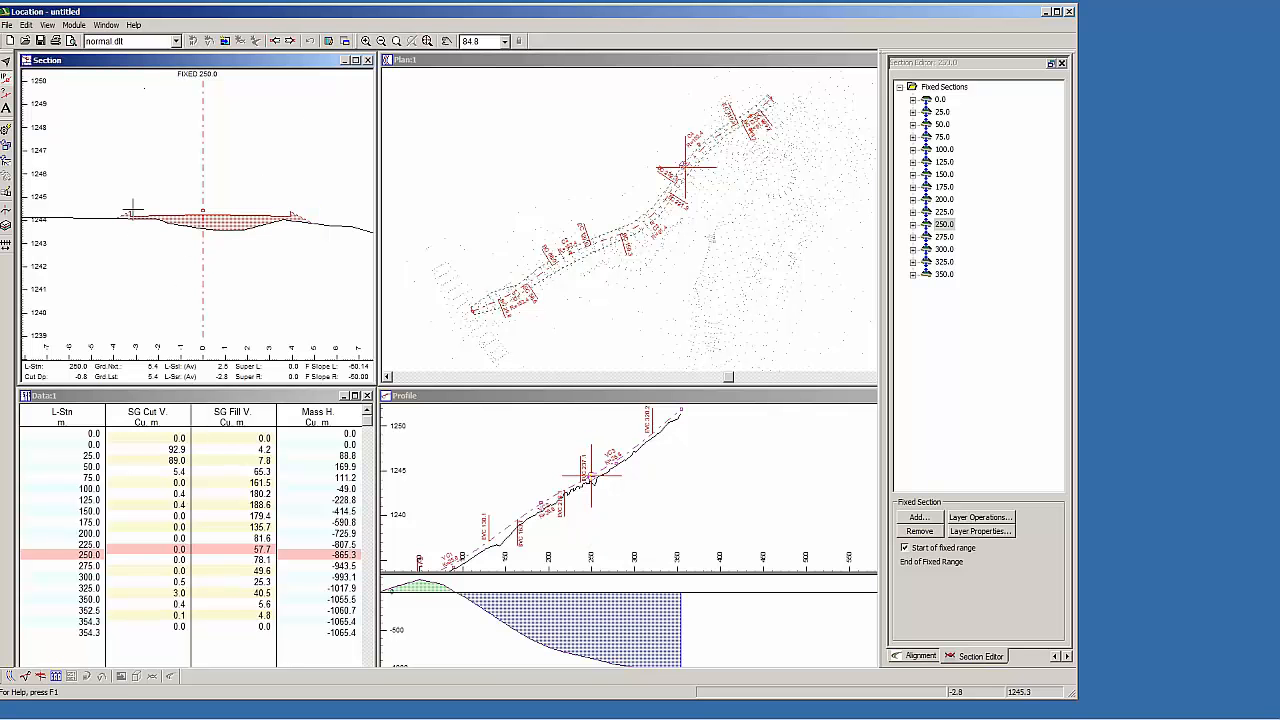
# Open the template table and test fixed section 250.0 at raised heights to examine its fill slopes.
pyautogui.click(25, 25)
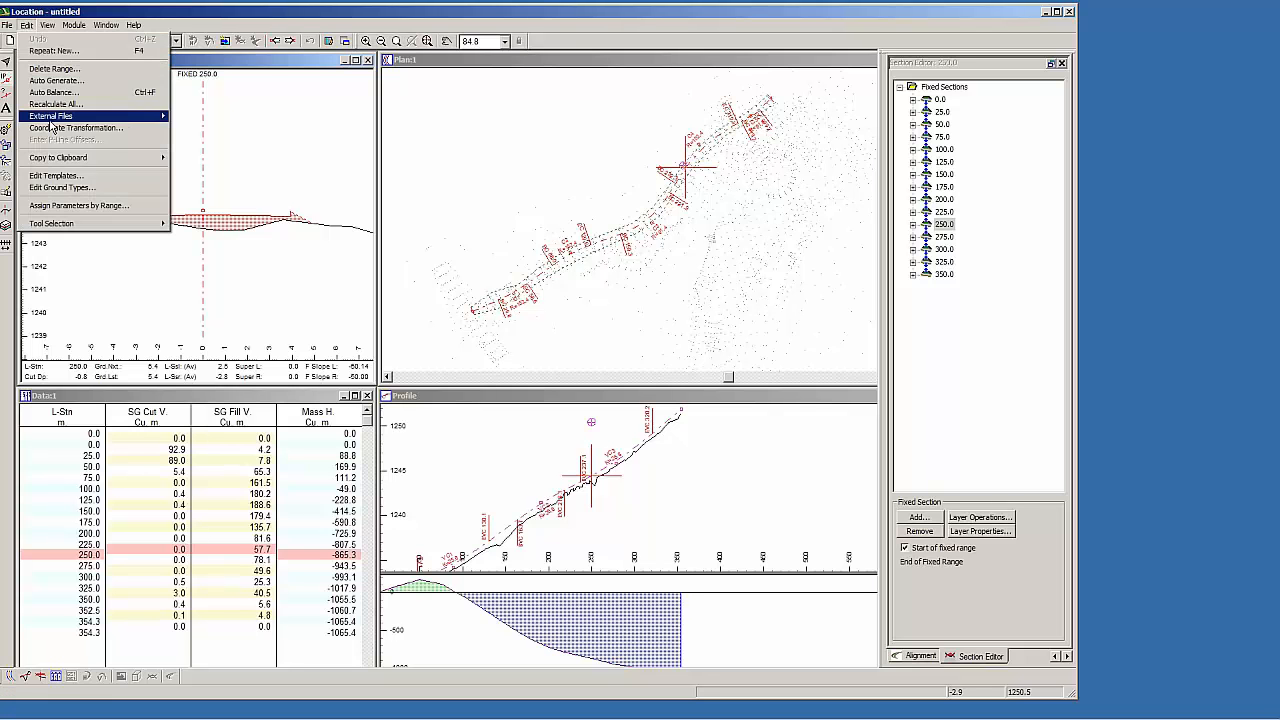
pyautogui.click(62, 177)
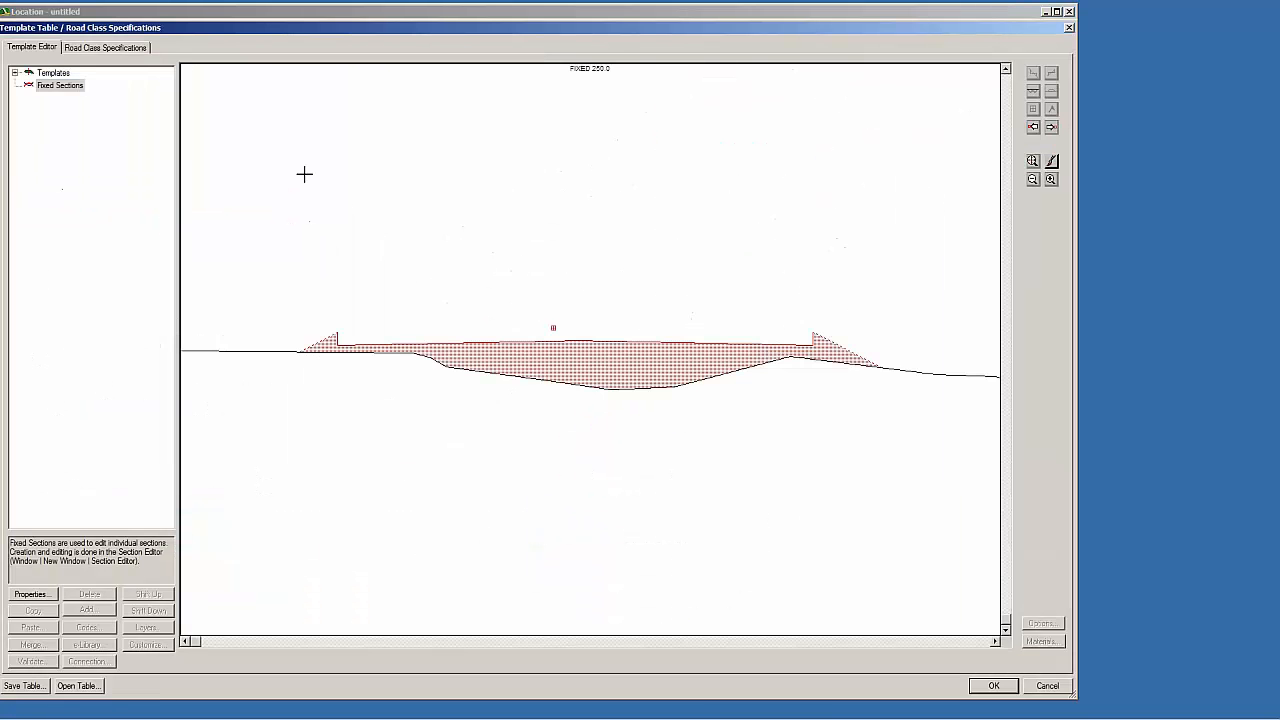
pyautogui.scroll(-2, 309, 173)
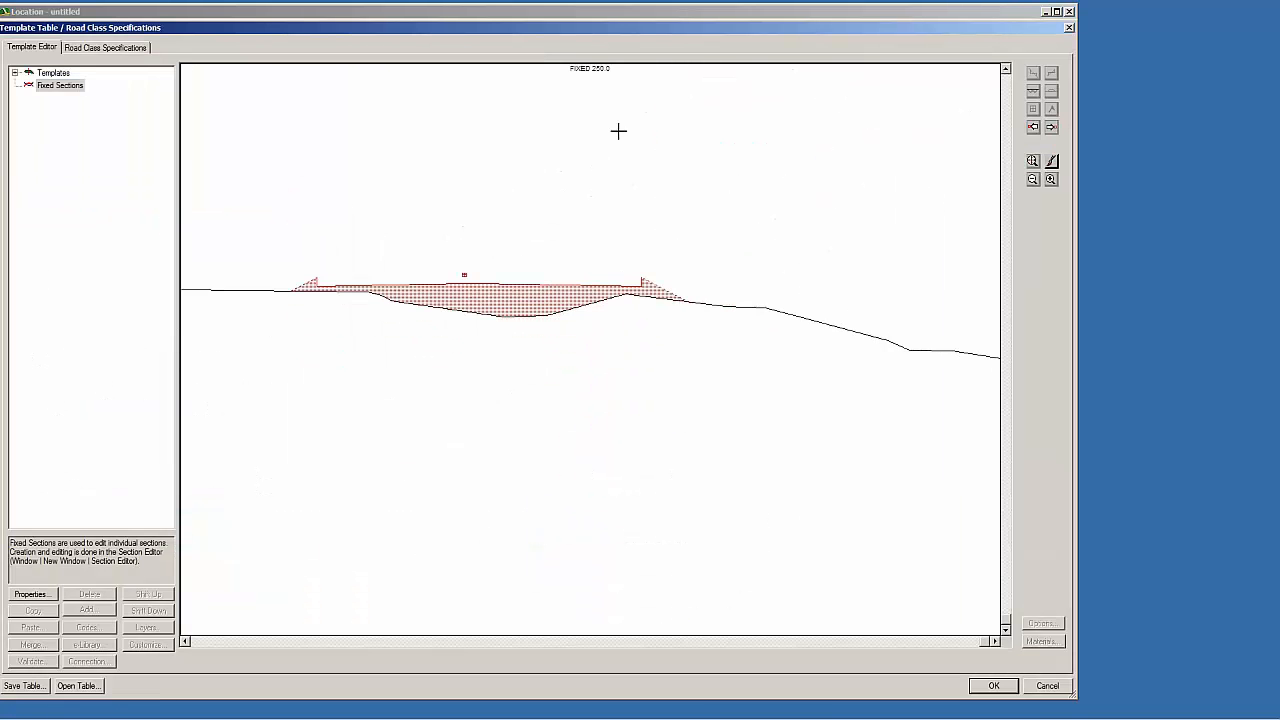
pyautogui.moveTo(620, 131); pyautogui.dragTo(662, 171, button='middle')
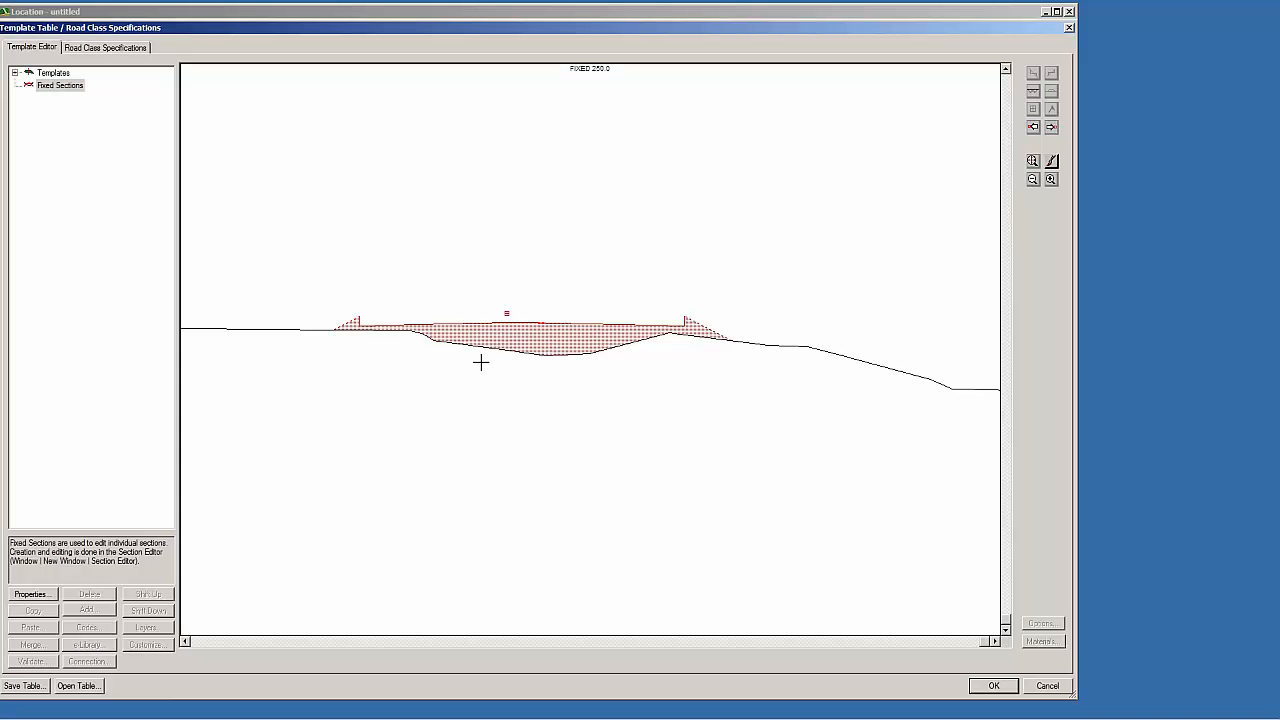
pyautogui.moveTo(556, 331); pyautogui.dragTo(559, 290)
pyautogui.scroll(-5, 565, 258)
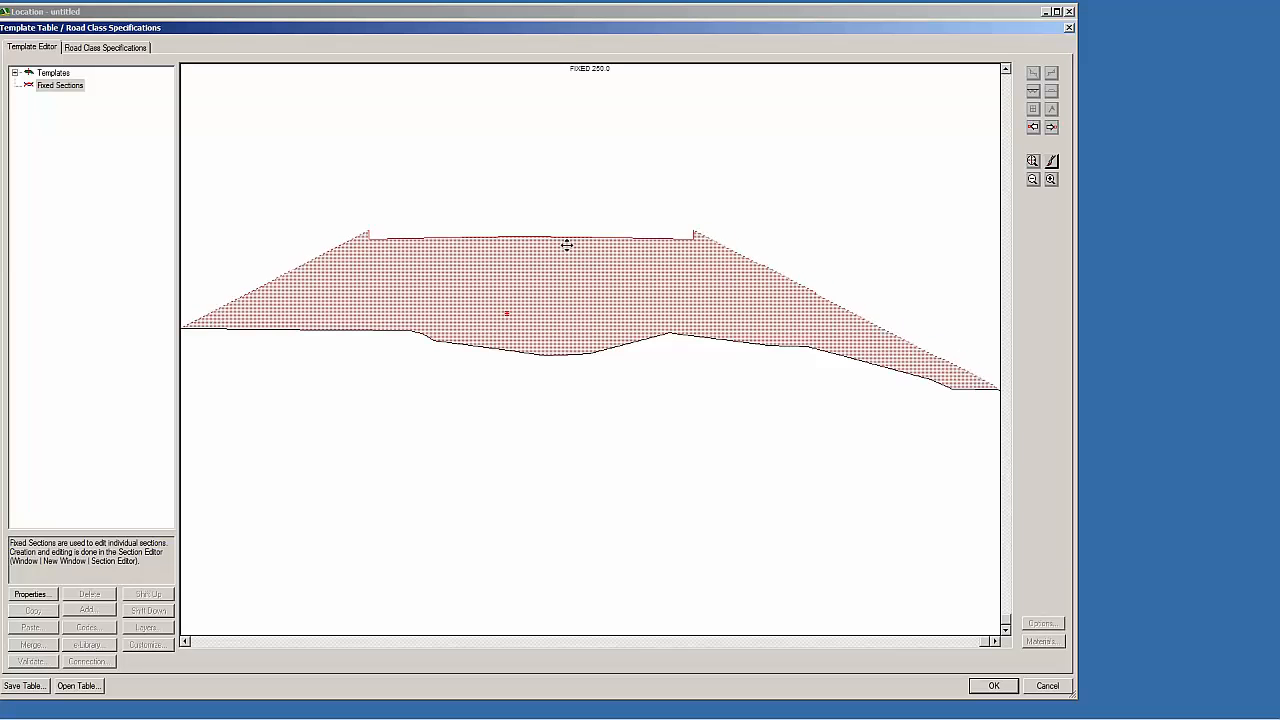
pyautogui.moveTo(577, 236); pyautogui.dragTo(570, 263)
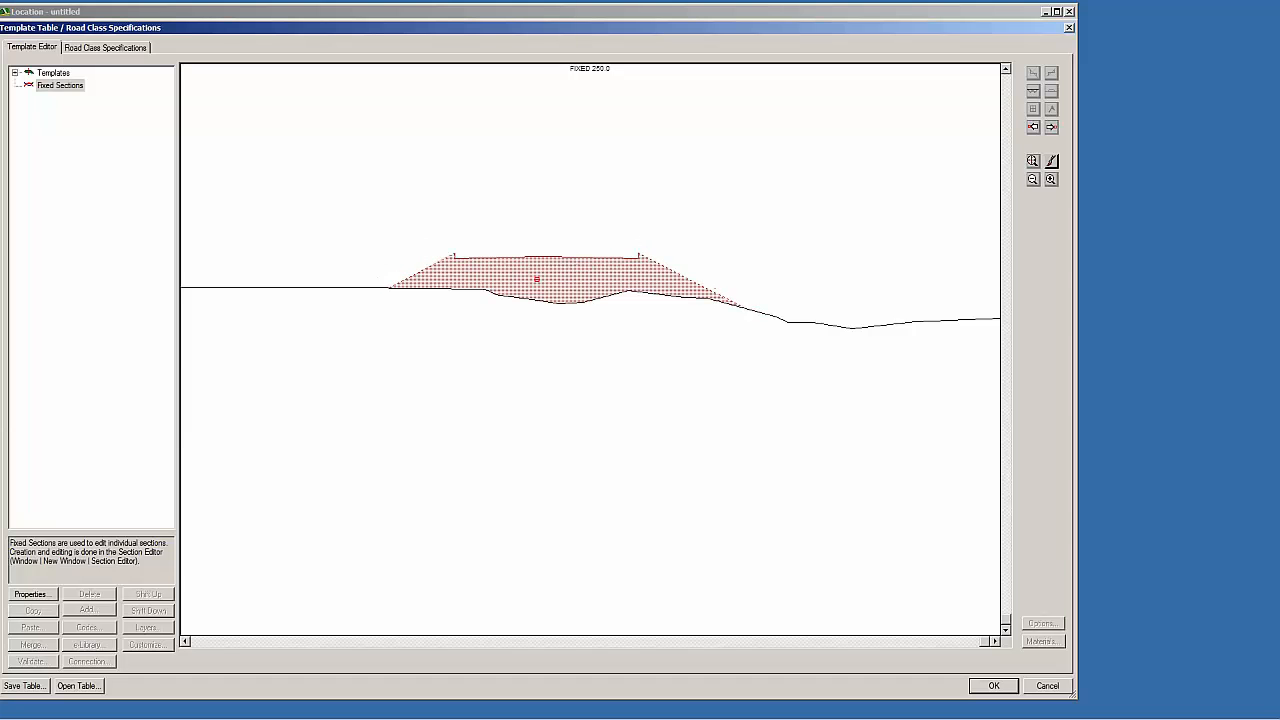
# Test the fixed section in cut and again in fill, and leave the template table without keeping changes.
pyautogui.moveTo(588, 268); pyautogui.dragTo(600, 237, button='middle')
pyautogui.moveTo(600, 237)
pyautogui.mouseDown()
pyautogui.moveTo(597, 400)
pyautogui.moveTo(601, 385)
pyautogui.mouseUp()
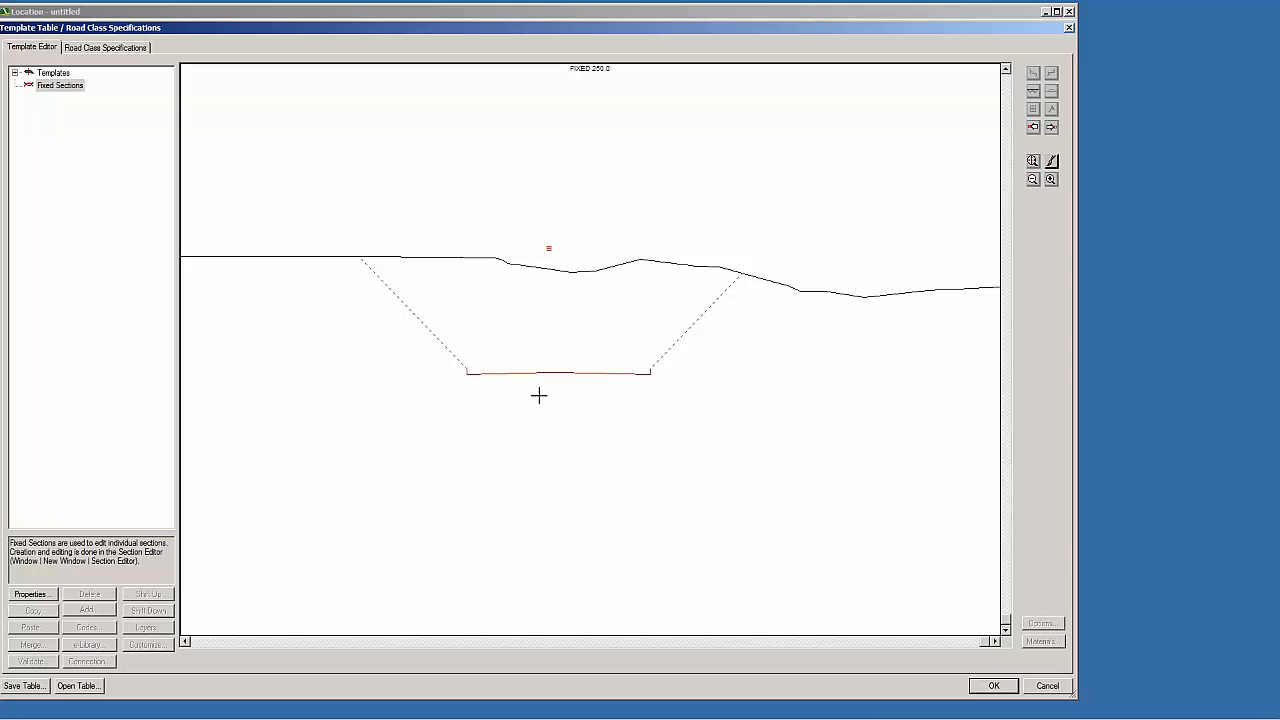
pyautogui.moveTo(569, 376)
pyautogui.mouseDown()
pyautogui.moveTo(566, 255)
pyautogui.moveTo(551, 271)
pyautogui.moveTo(547, 360)
pyautogui.moveTo(532, 297)
pyautogui.mouseUp()
pyautogui.scroll(-2, 526, 317)
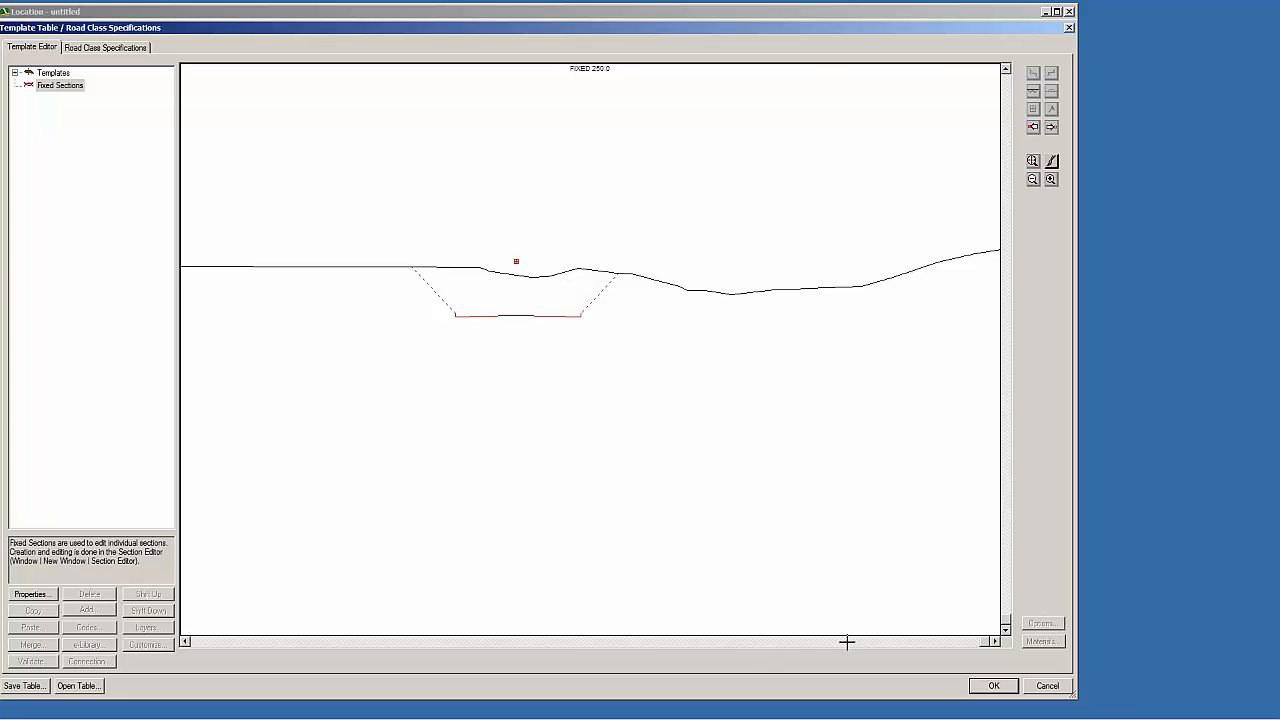
pyautogui.moveTo(554, 309)
pyautogui.mouseDown()
pyautogui.moveTo(569, 140)
pyautogui.moveTo(566, 212)
pyautogui.mouseUp()
pyautogui.scroll(-3, 560, 200)
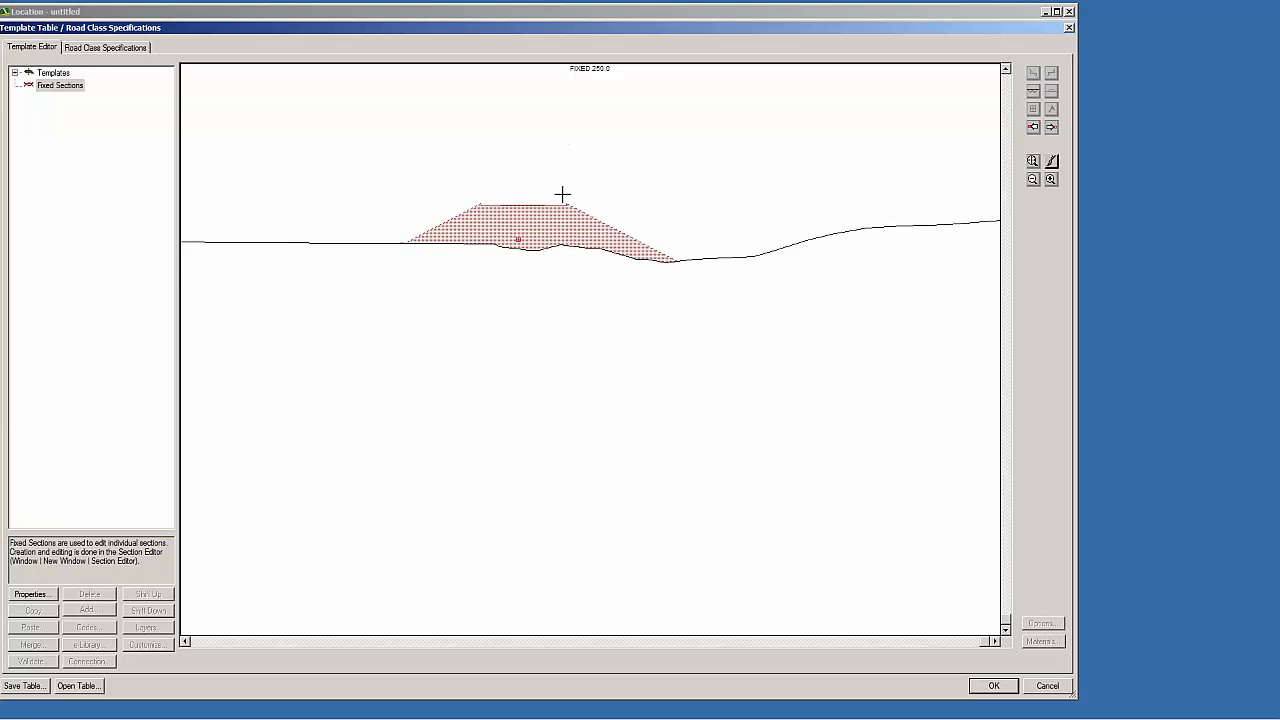
pyautogui.click(1046, 686)
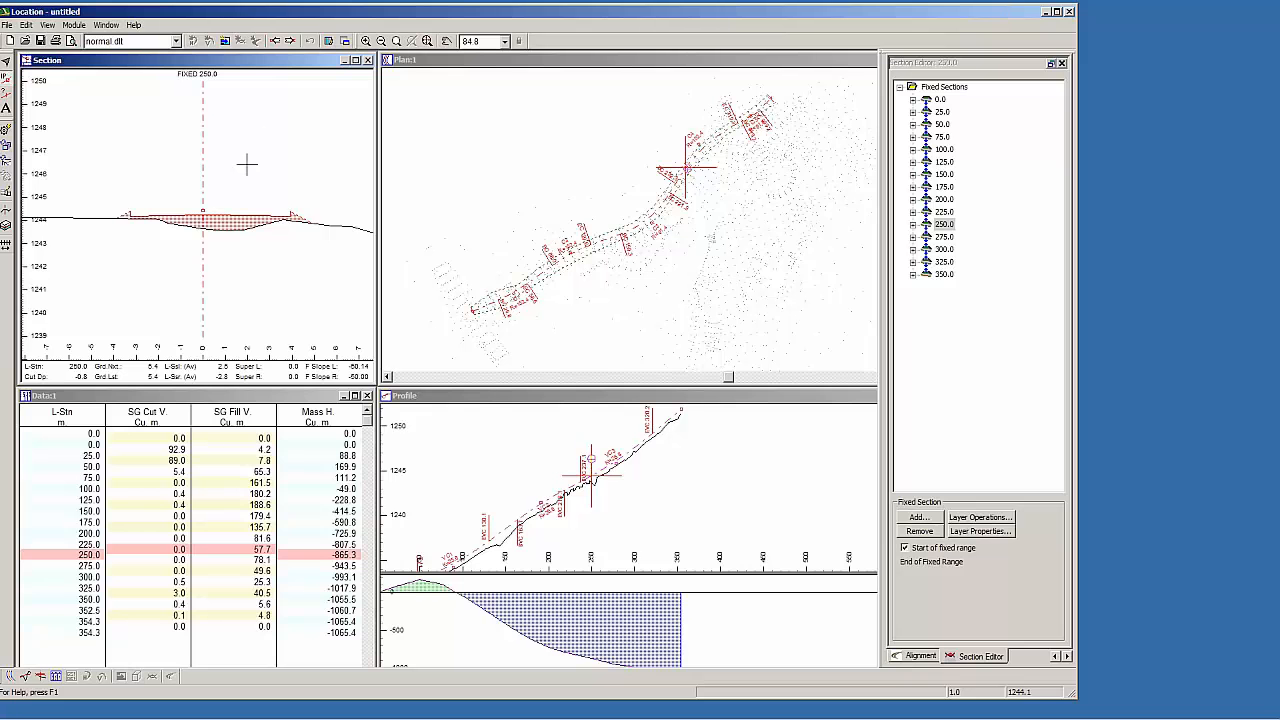
# Review the imported road across the section, plan, profile and volume data windows.
pyautogui.moveTo(247, 164); pyautogui.dragTo(227, 153, button='middle')
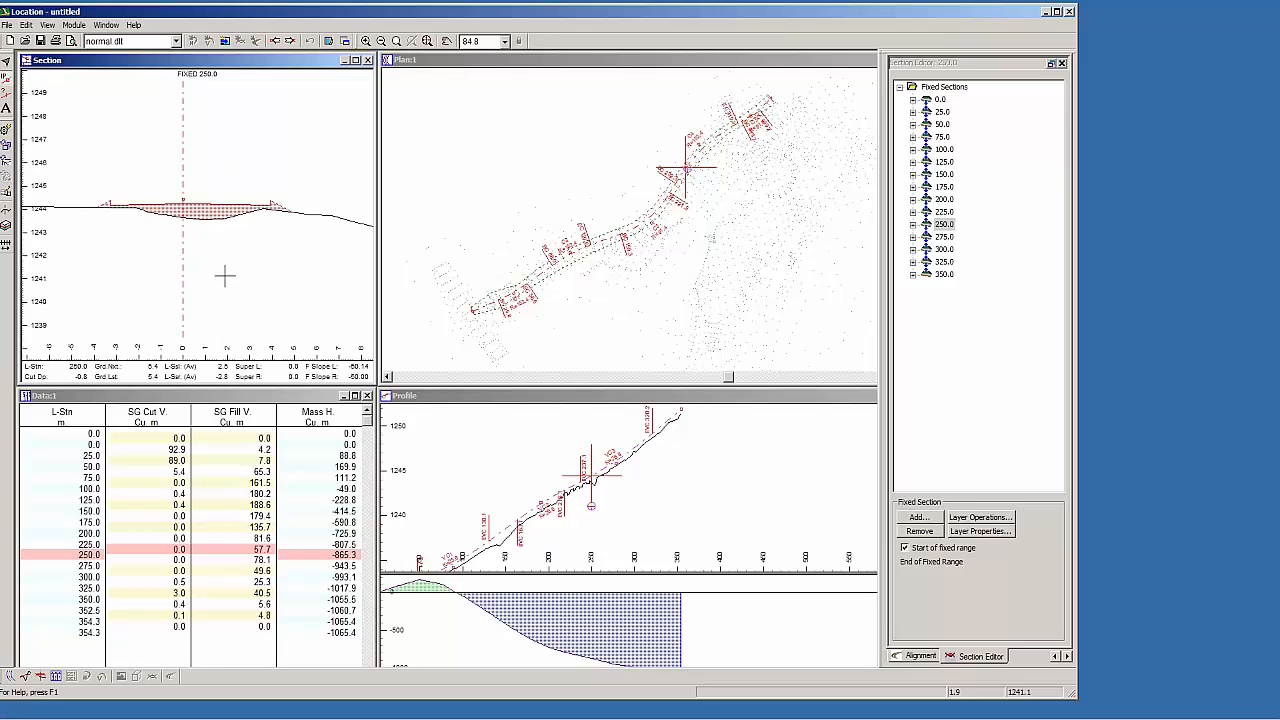
pyautogui.click(497, 295)
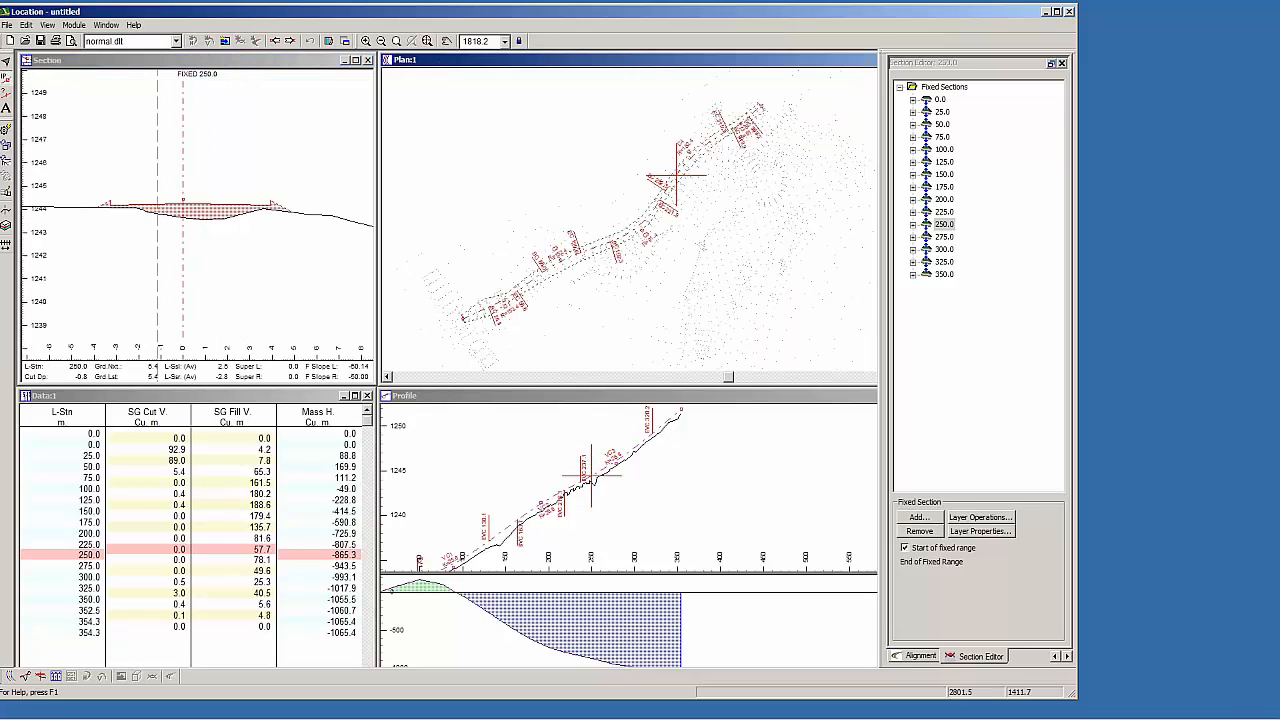
pyautogui.click(482, 400)
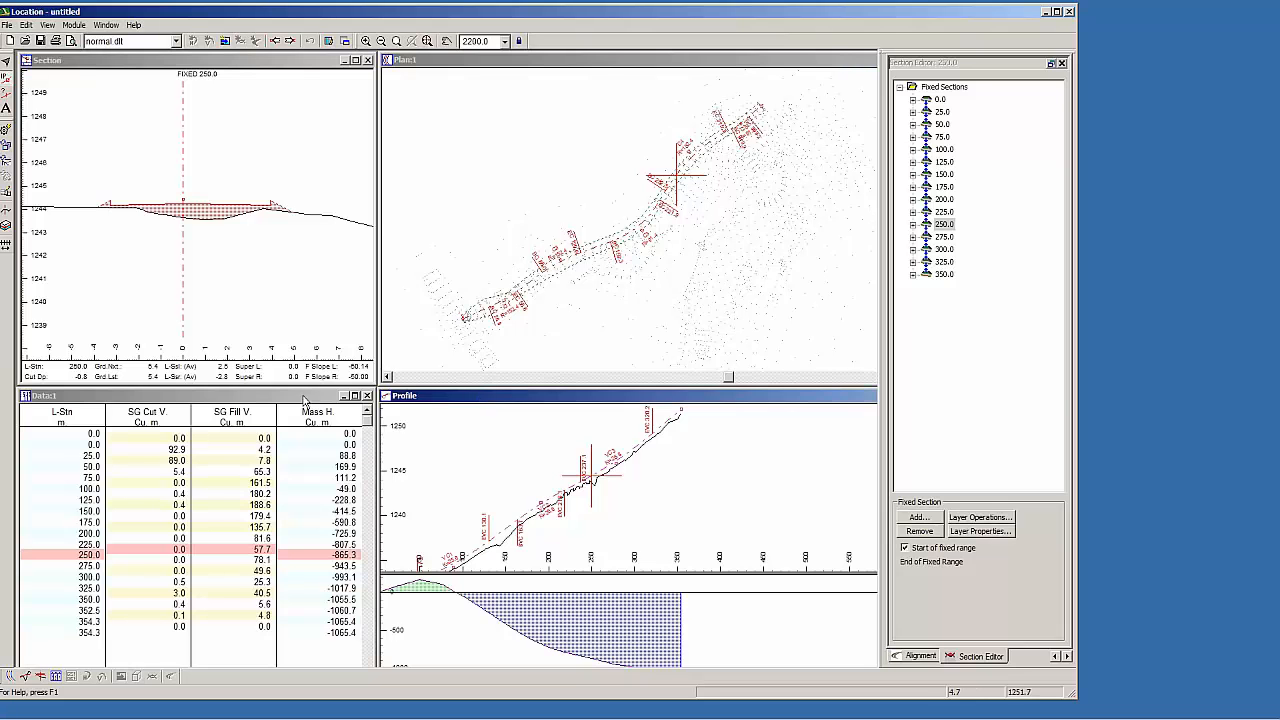
pyautogui.click(308, 402)
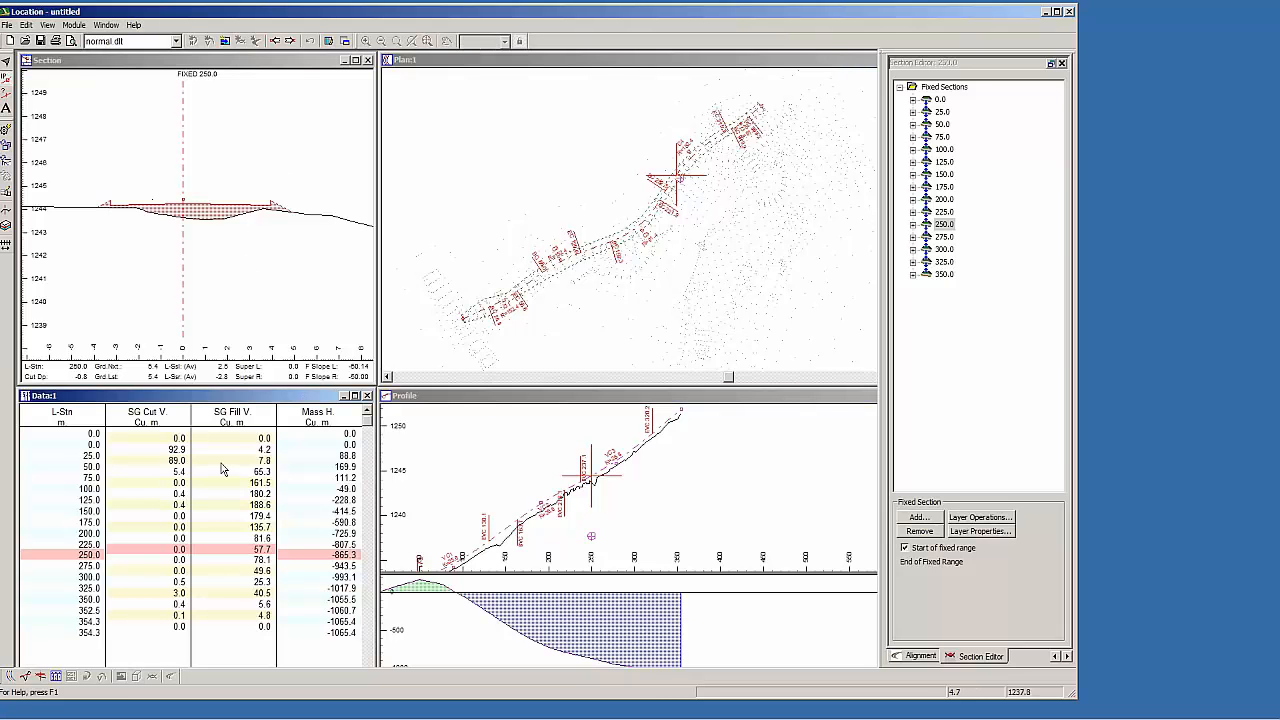
pyautogui.click(587, 402)
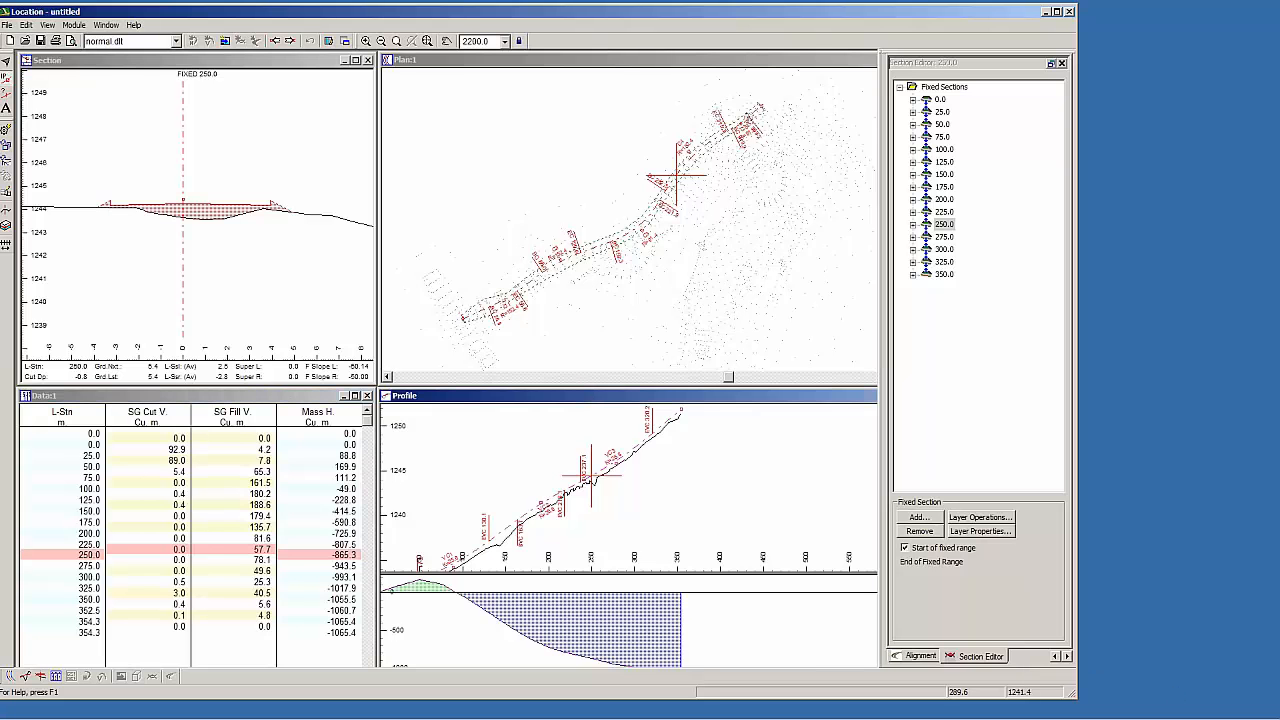
pyautogui.moveTo(625, 505); pyautogui.dragTo(651, 498, button='middle')
pyautogui.moveTo(579, 173); pyautogui.dragTo(562, 177, button='middle')
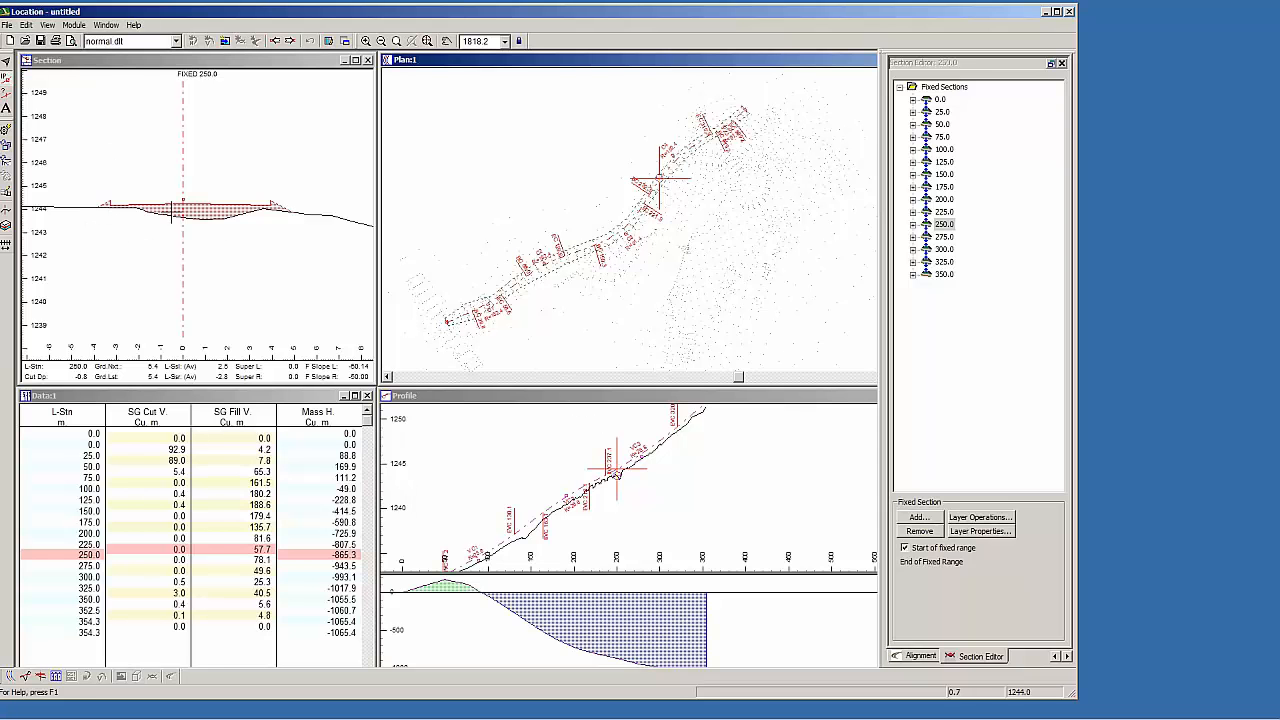
pyautogui.click(470, 400)
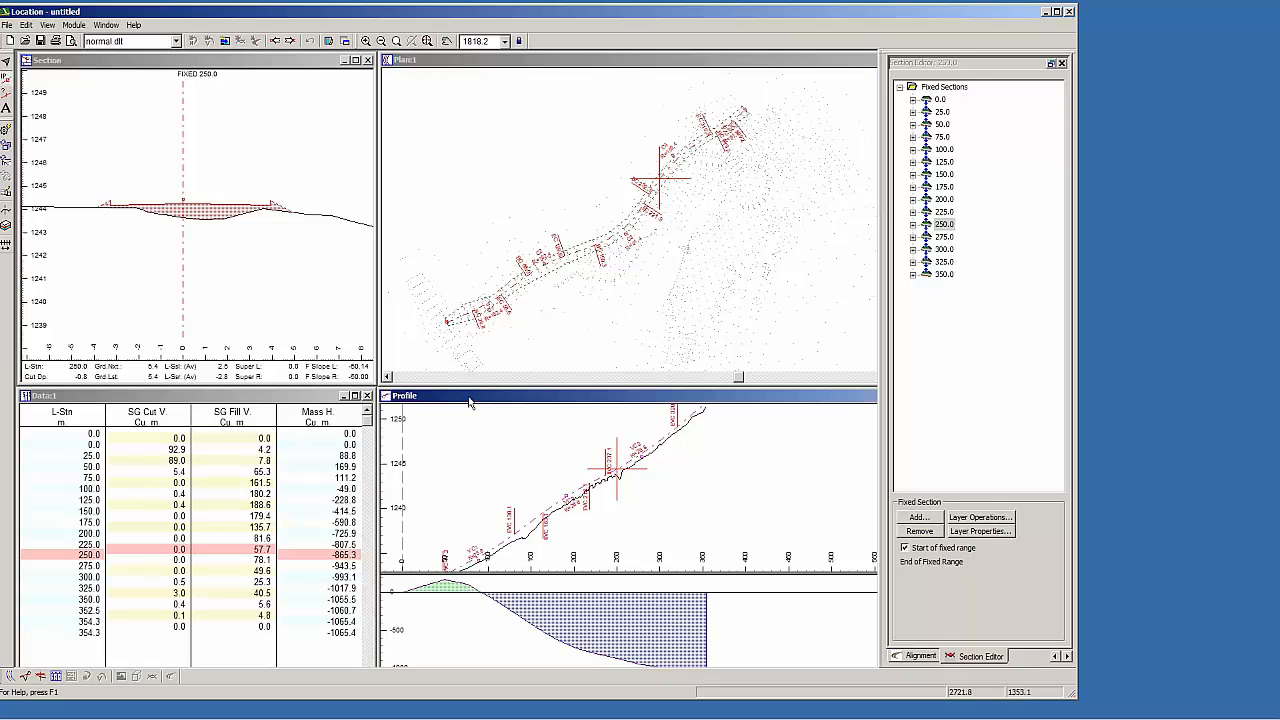
# Minimize Location and switch to AutoCAD Civil 3D with the BluffRoad1 drawing.
pyautogui.click(1045, 12)
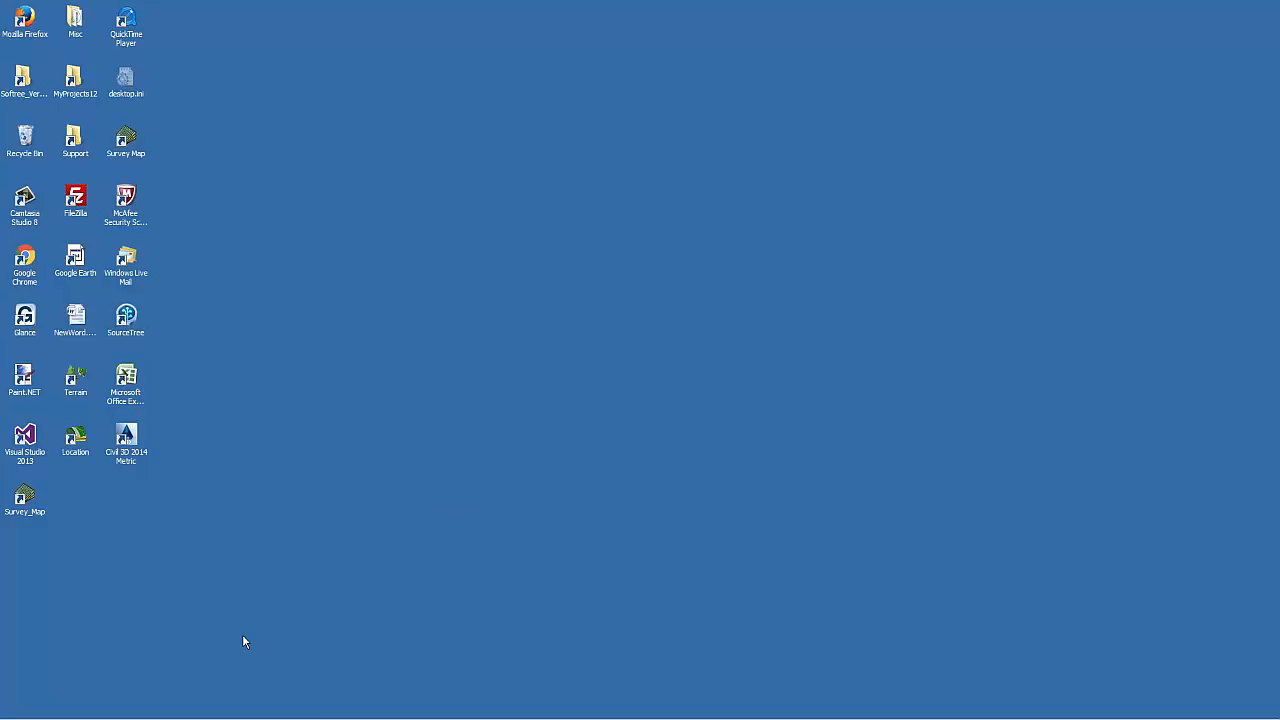
pyautogui.moveTo(421, 719)
pyautogui.click(426, 717)
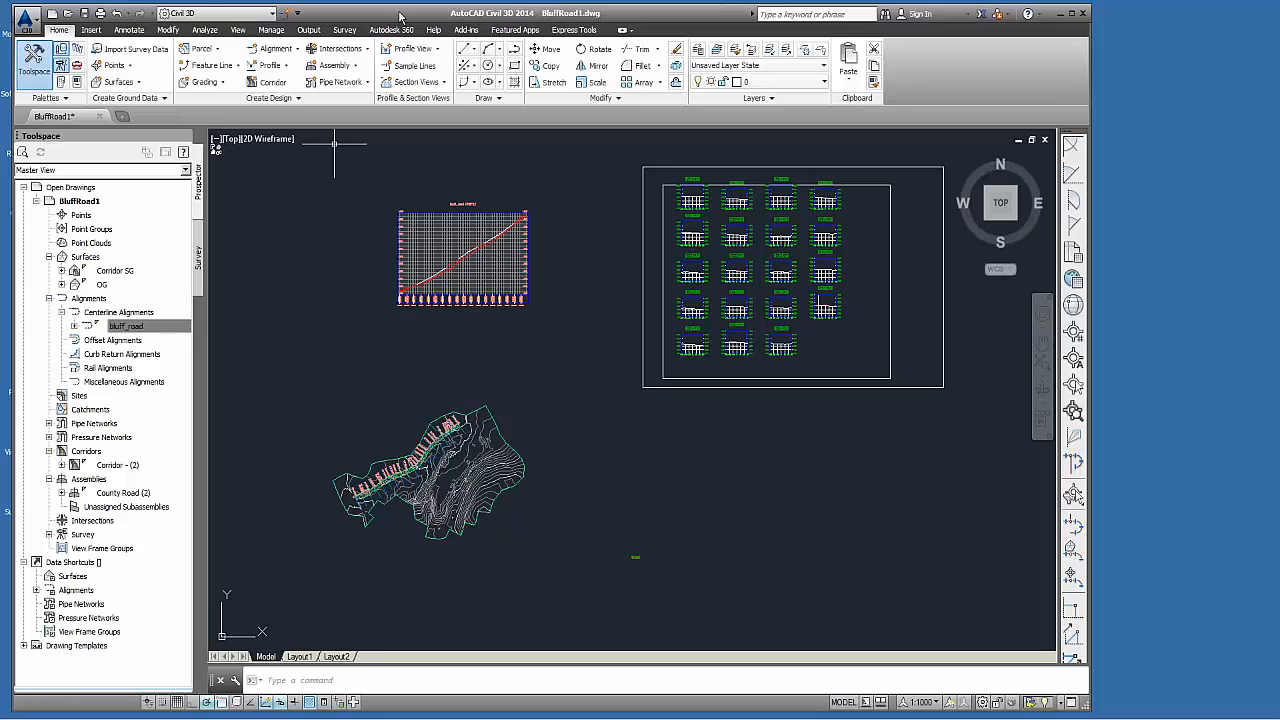
pyautogui.moveTo(398, 15); pyautogui.dragTo(393, 14)
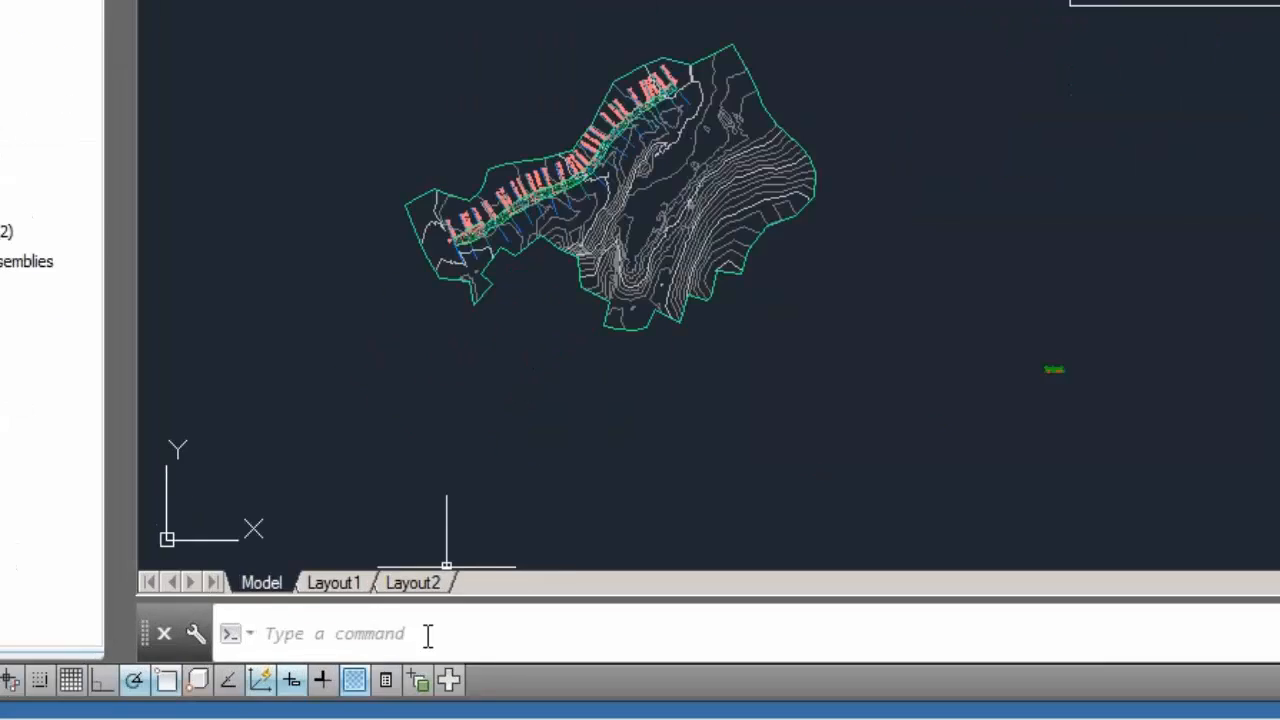
# Load the ExportCorridor.dll .NET assembly with the NETLOAD command.
pyautogui.click(338, 679)
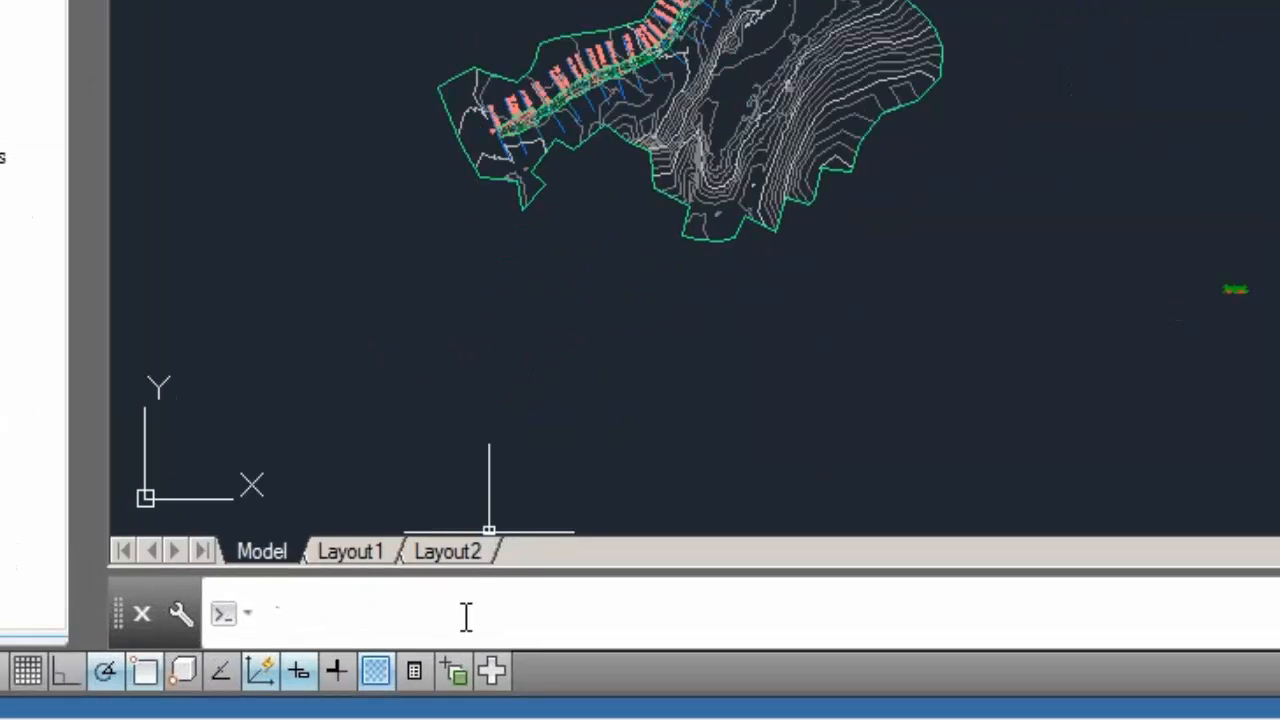
pyautogui.write('NETLOAD')
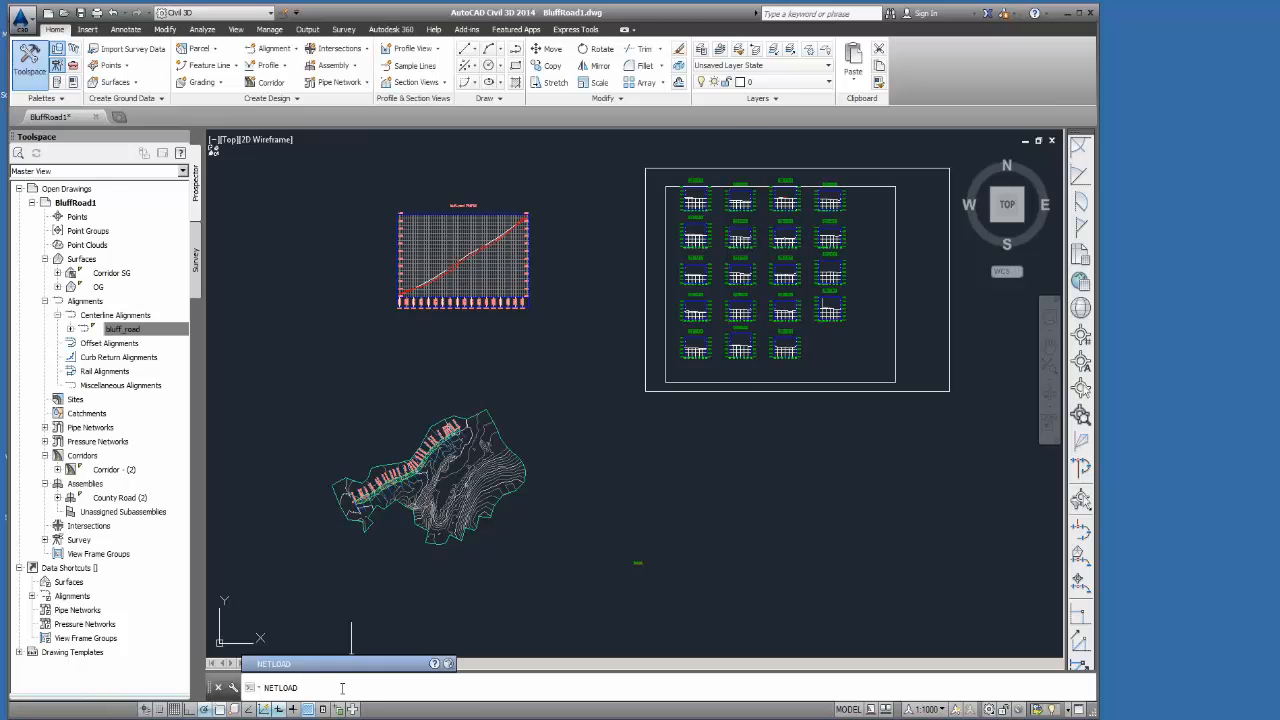
pyautogui.press('Return')
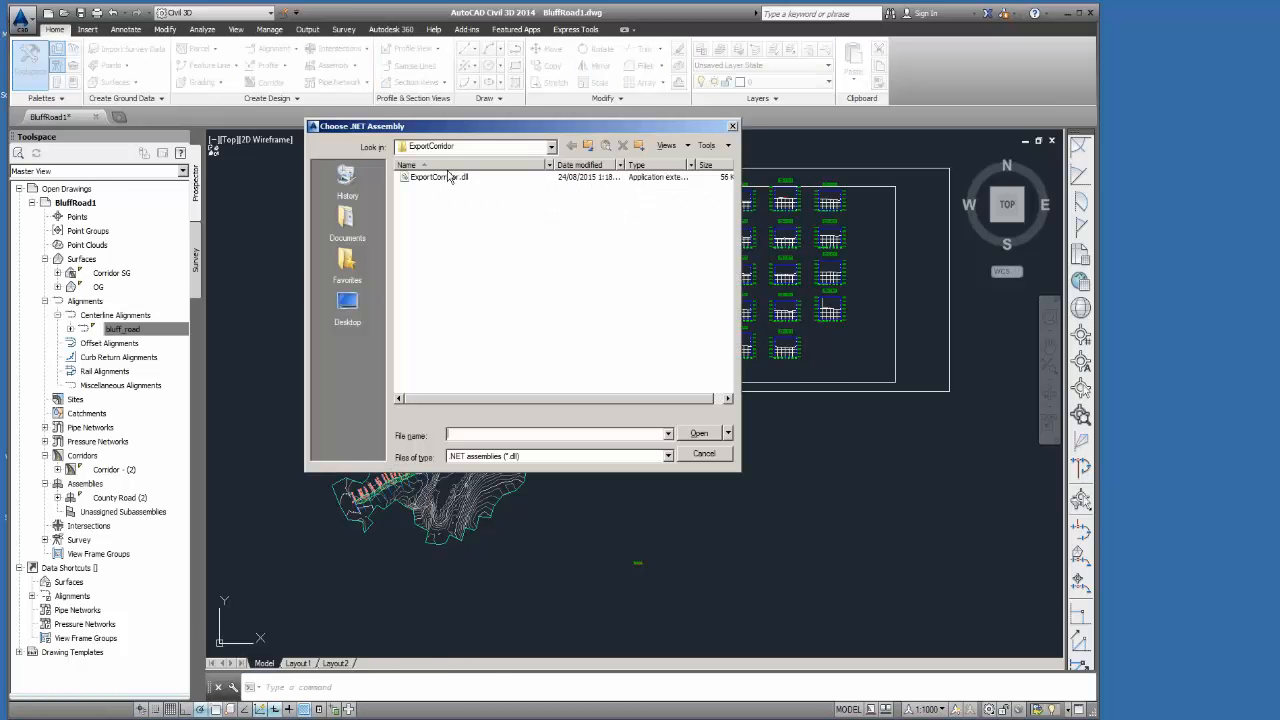
pyautogui.click(448, 178)
pyautogui.click(699, 434)
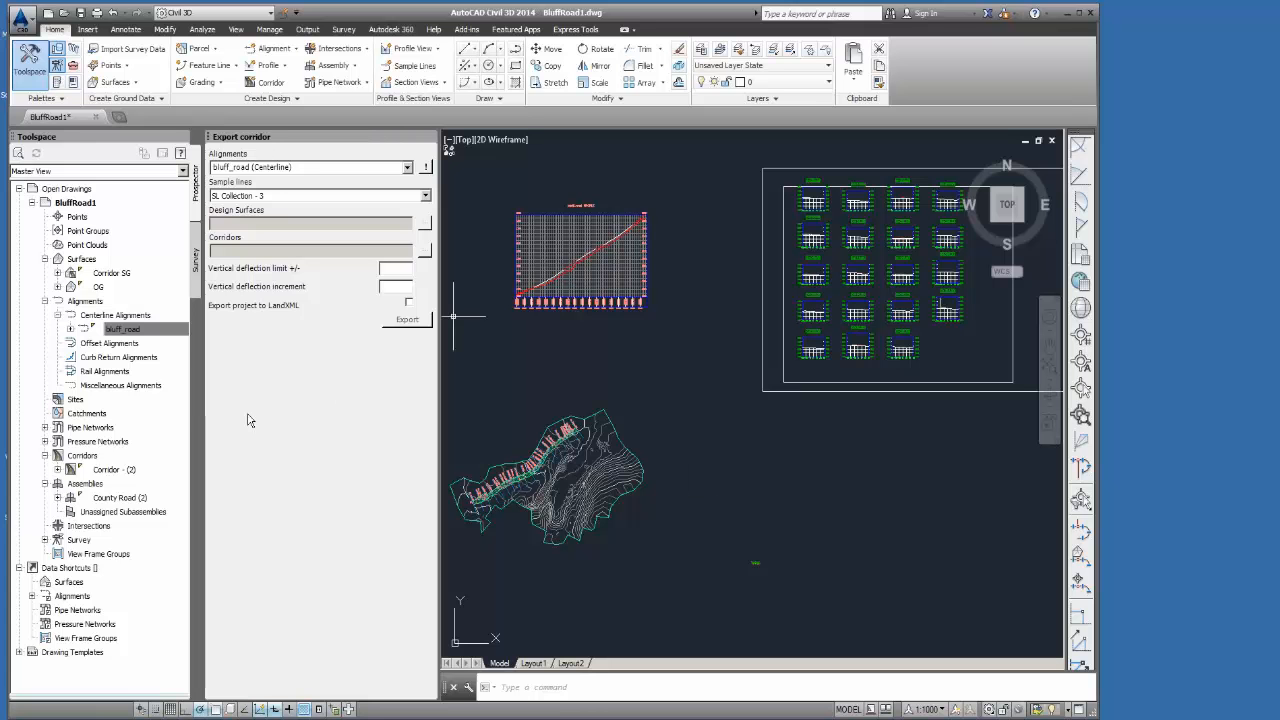
# Examine the road's cross-section views in the drawing up close and return to an overview of all plots.
pyautogui.scroll(-4, 665, 445)
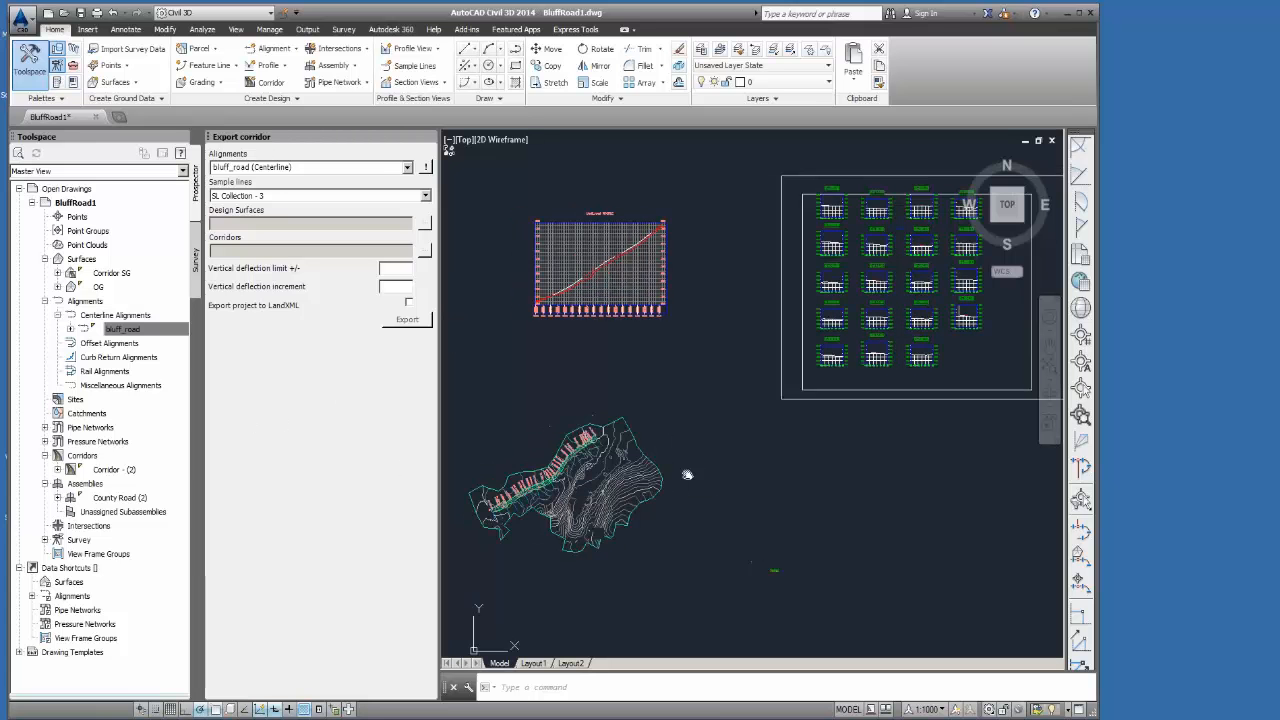
pyautogui.moveTo(702, 451); pyautogui.dragTo(697, 439, button='middle')
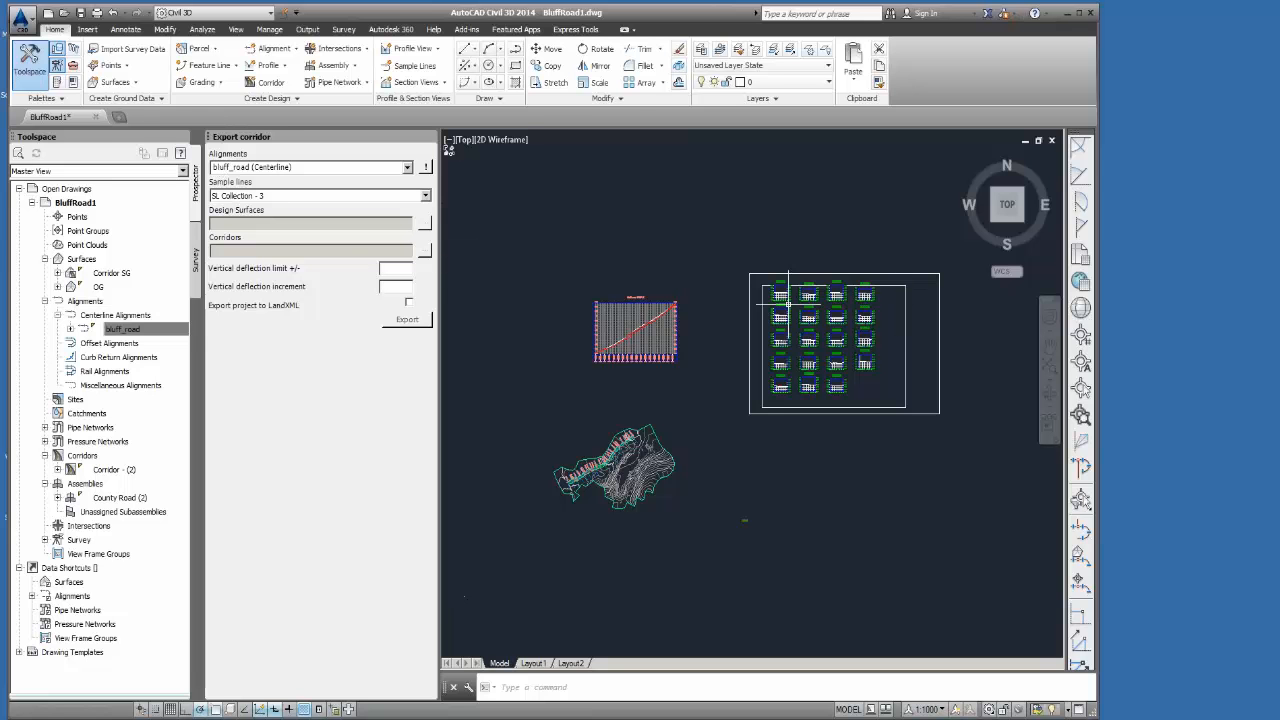
pyautogui.scroll(4, 788, 306)
pyautogui.scroll(10, 684, 250)
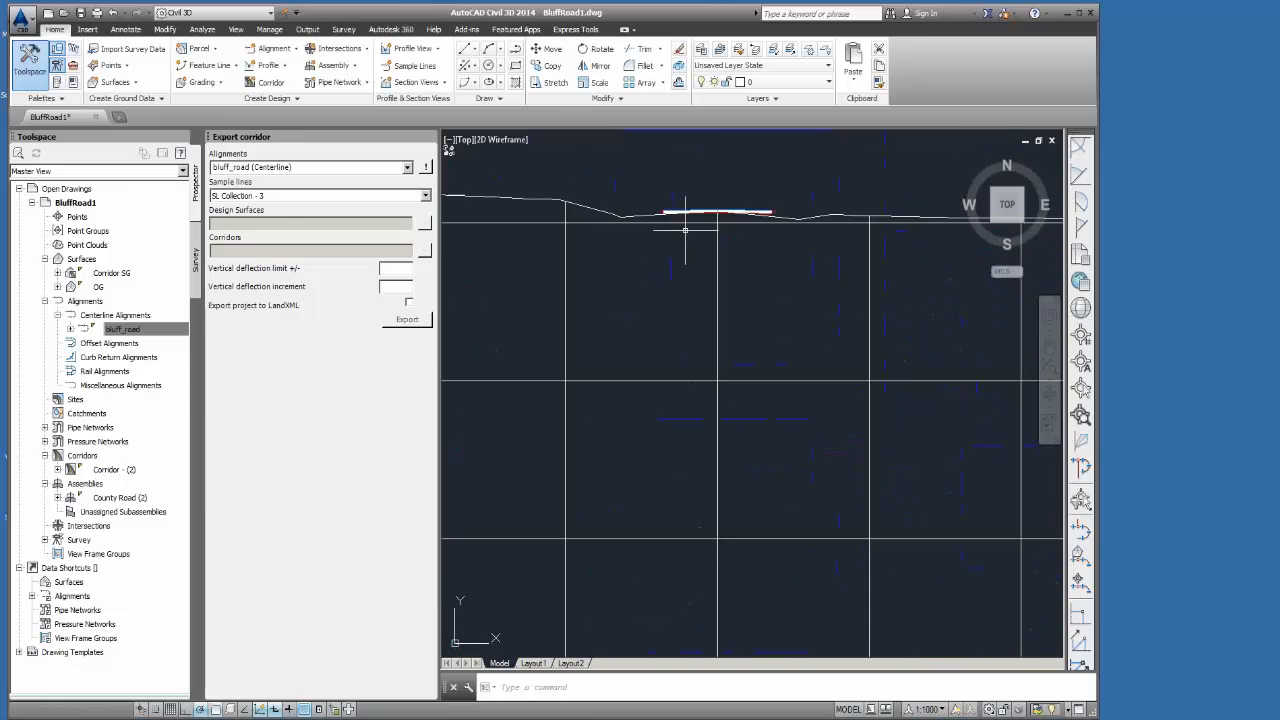
pyautogui.scroll(-10, 684, 250)
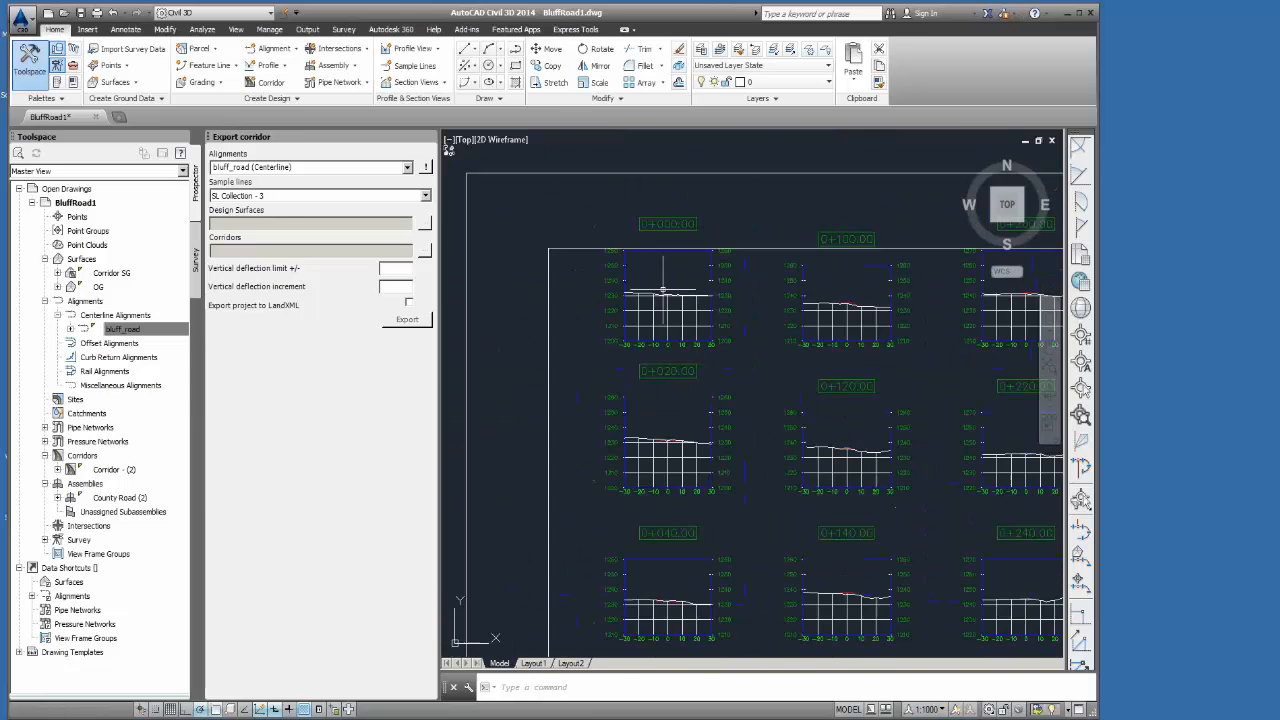
pyautogui.scroll(-4, 779, 259)
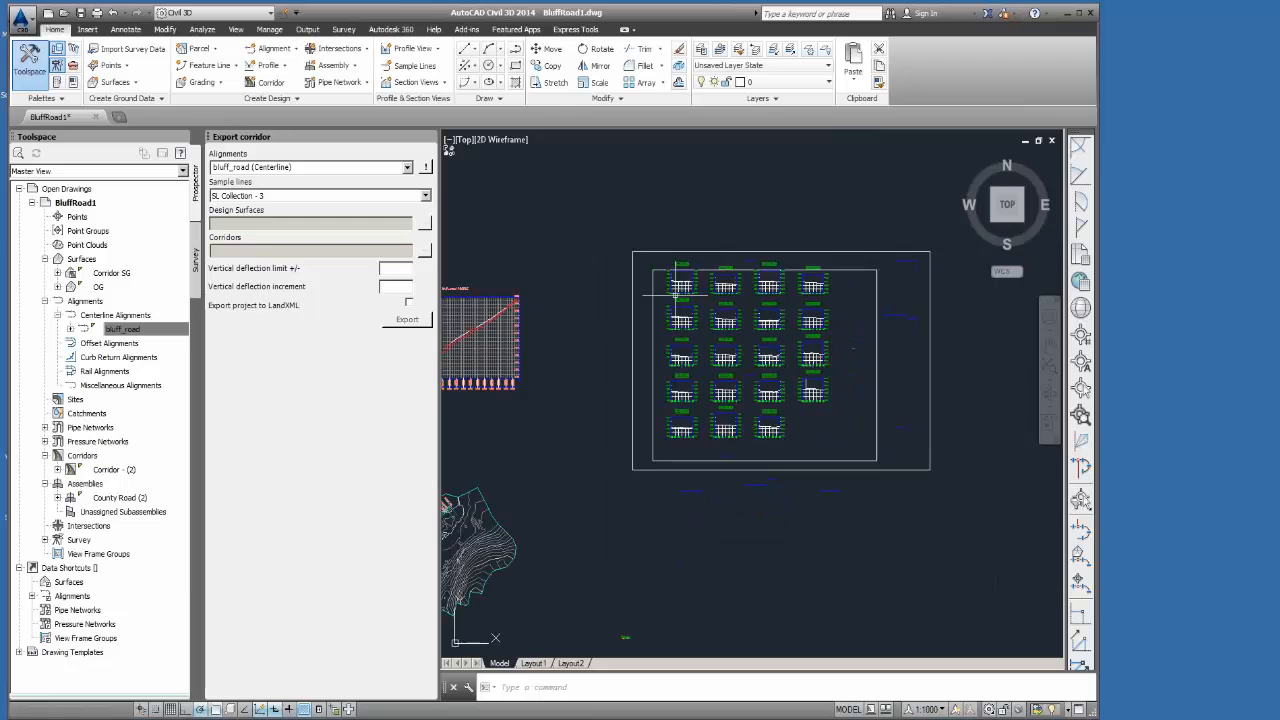
pyautogui.moveTo(779, 259); pyautogui.dragTo(767, 256, button='middle')
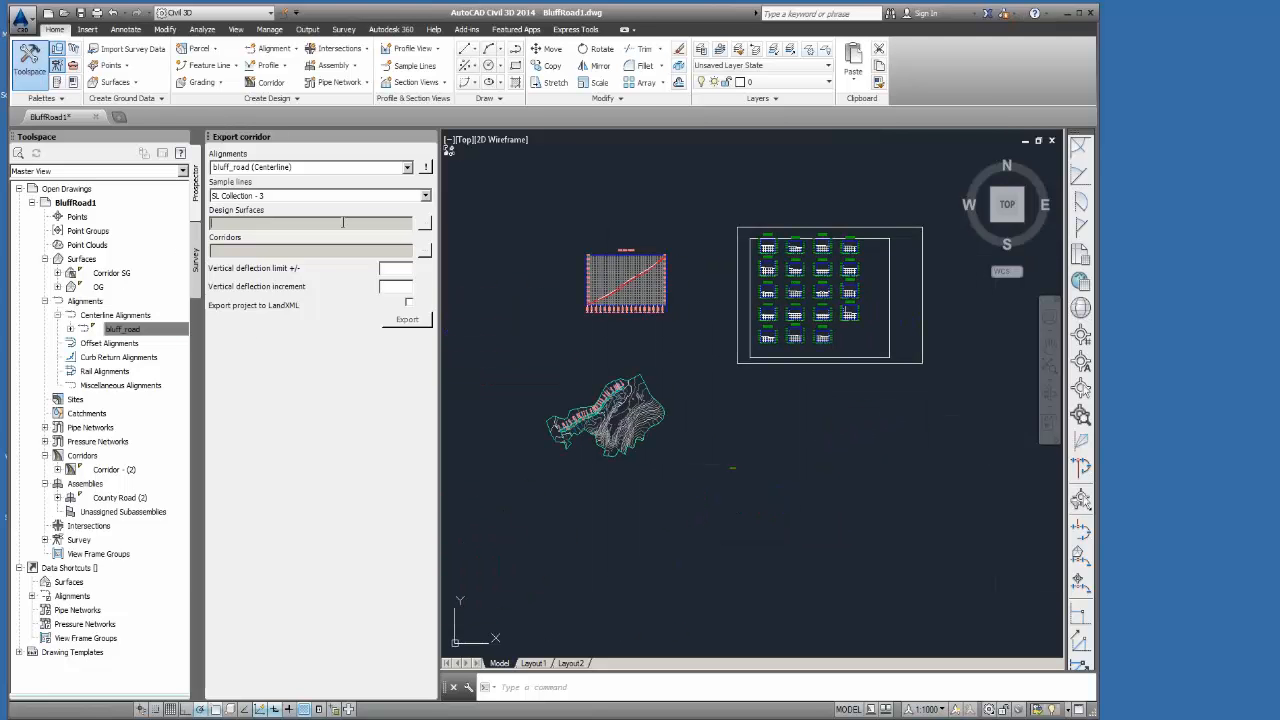
# Set the export to design surface Corridor SG and corridor Corridor - (2), with vertical deflection limit 5 and increment 1.
pyautogui.click(424, 225)
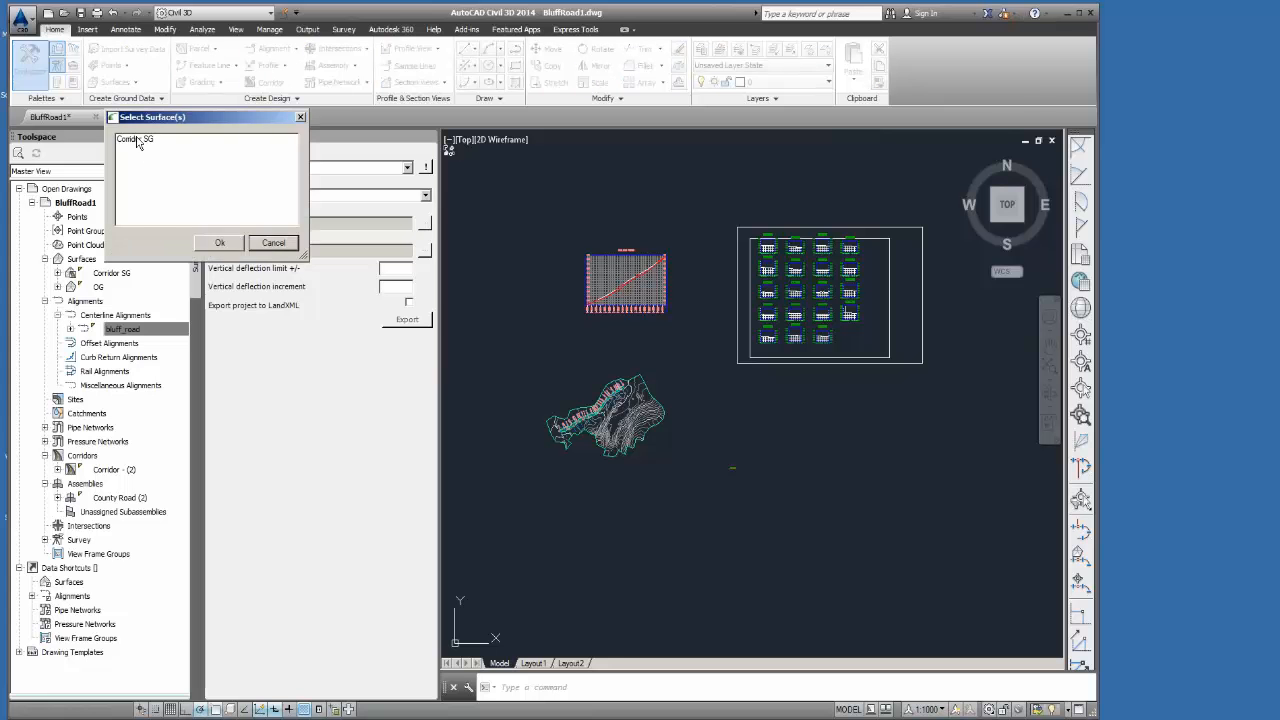
pyautogui.click(138, 140)
pyautogui.click(222, 245)
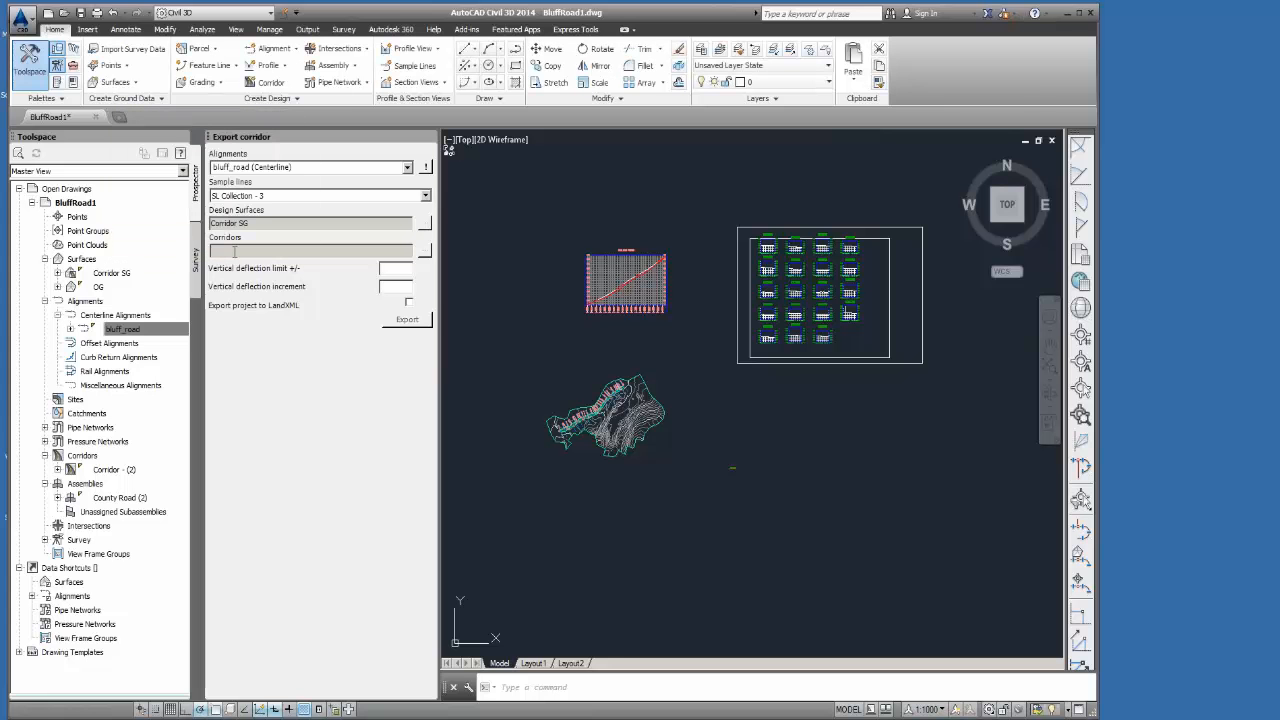
pyautogui.click(424, 252)
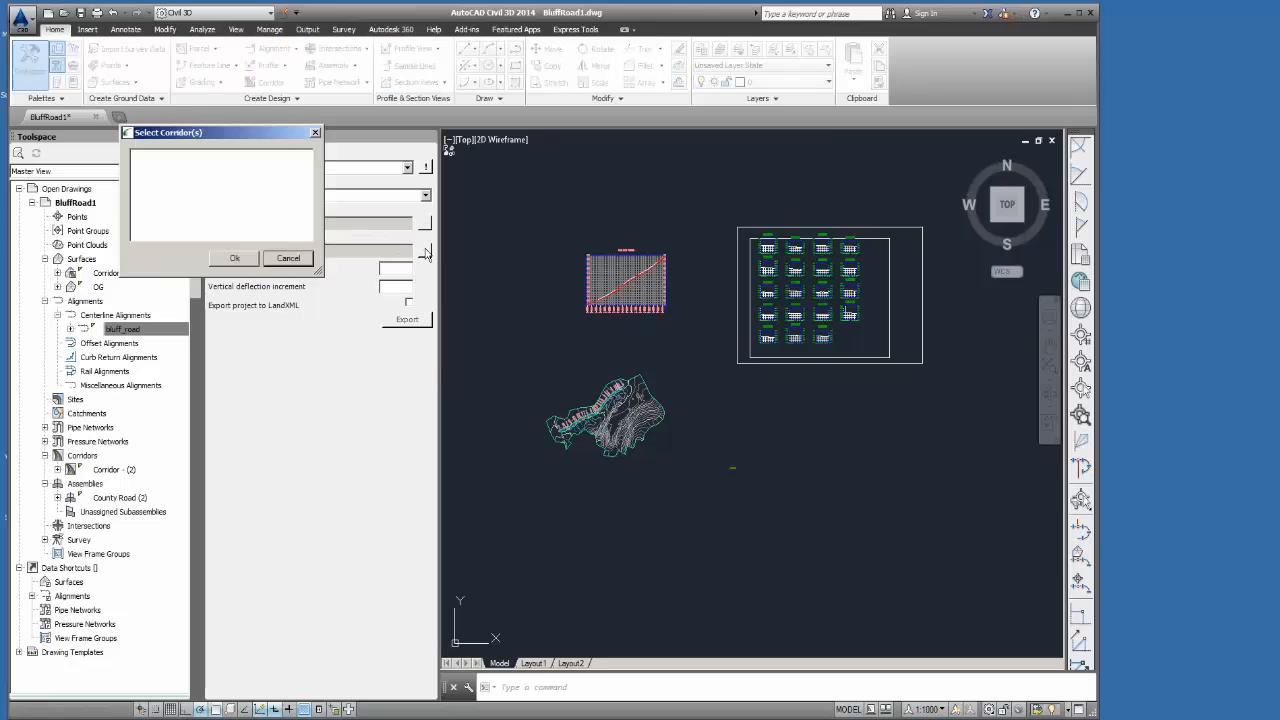
pyautogui.click(157, 163)
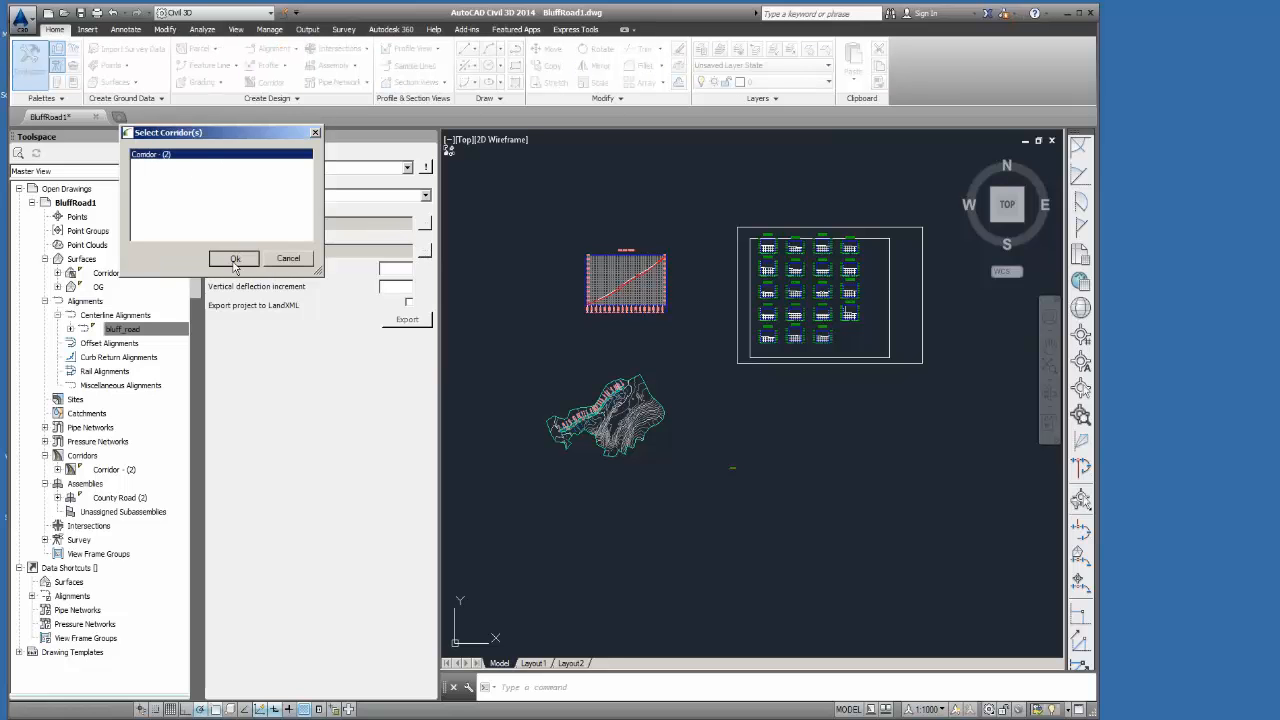
pyautogui.click(234, 258)
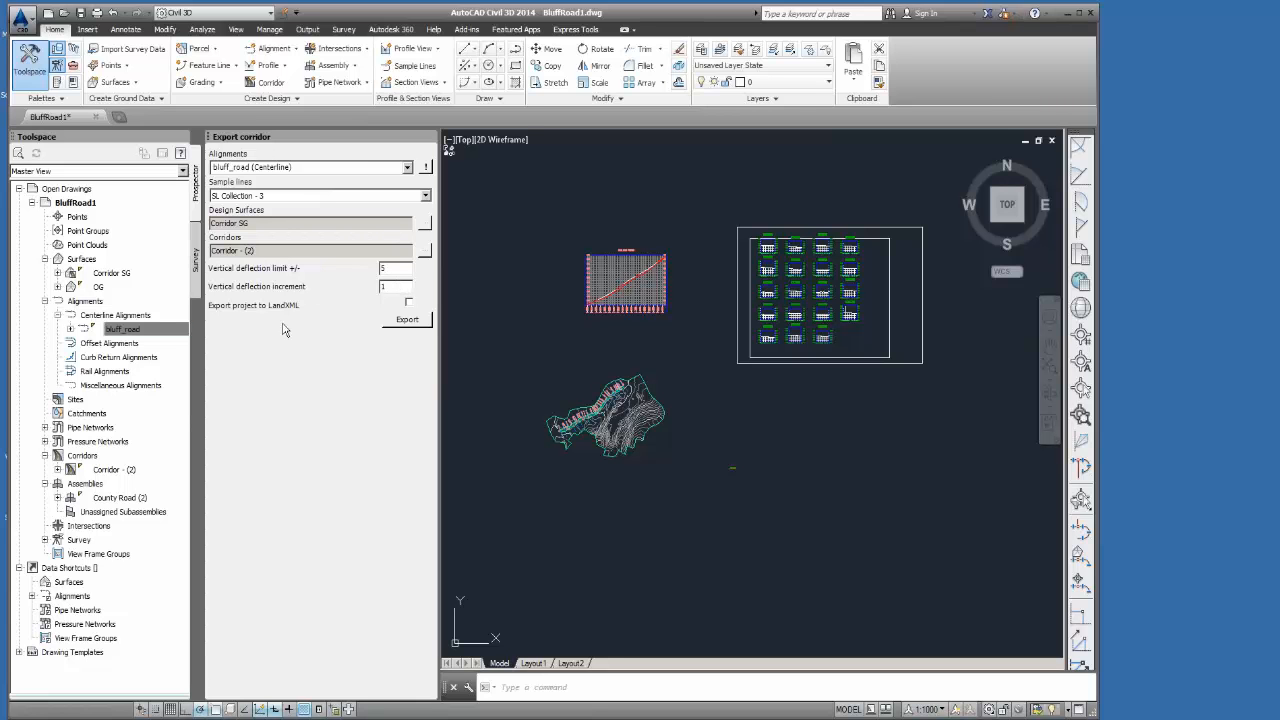
# Export the corridor and browse the C3D_to_RoadEng output folder with Civil 3D minimized.
pyautogui.click(407, 322)
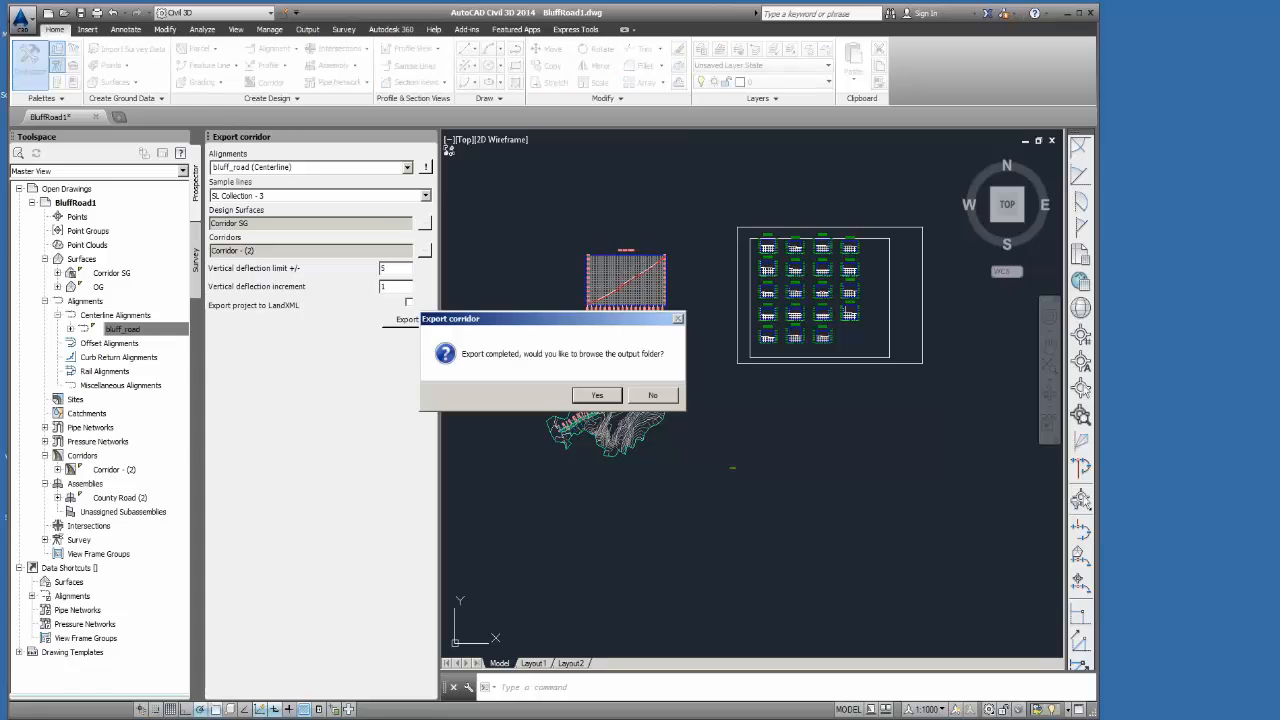
pyautogui.click(587, 396)
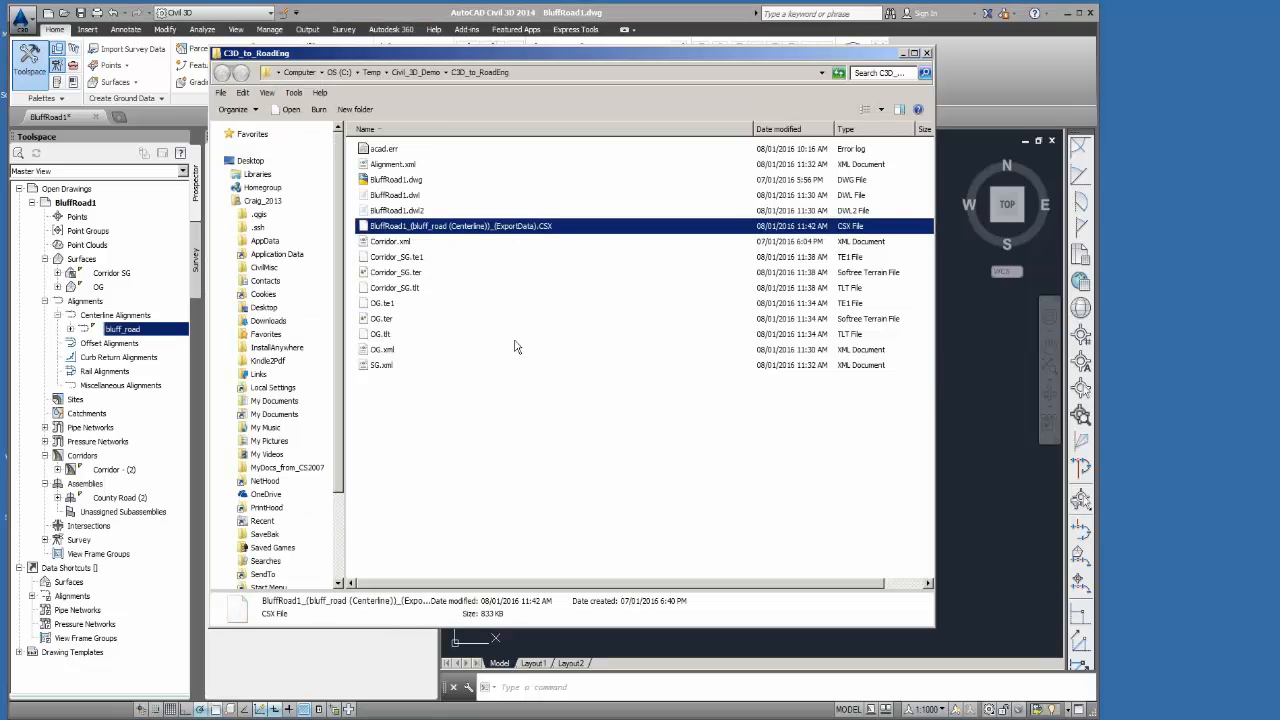
pyautogui.click(704, 19)
pyautogui.click(1067, 14)
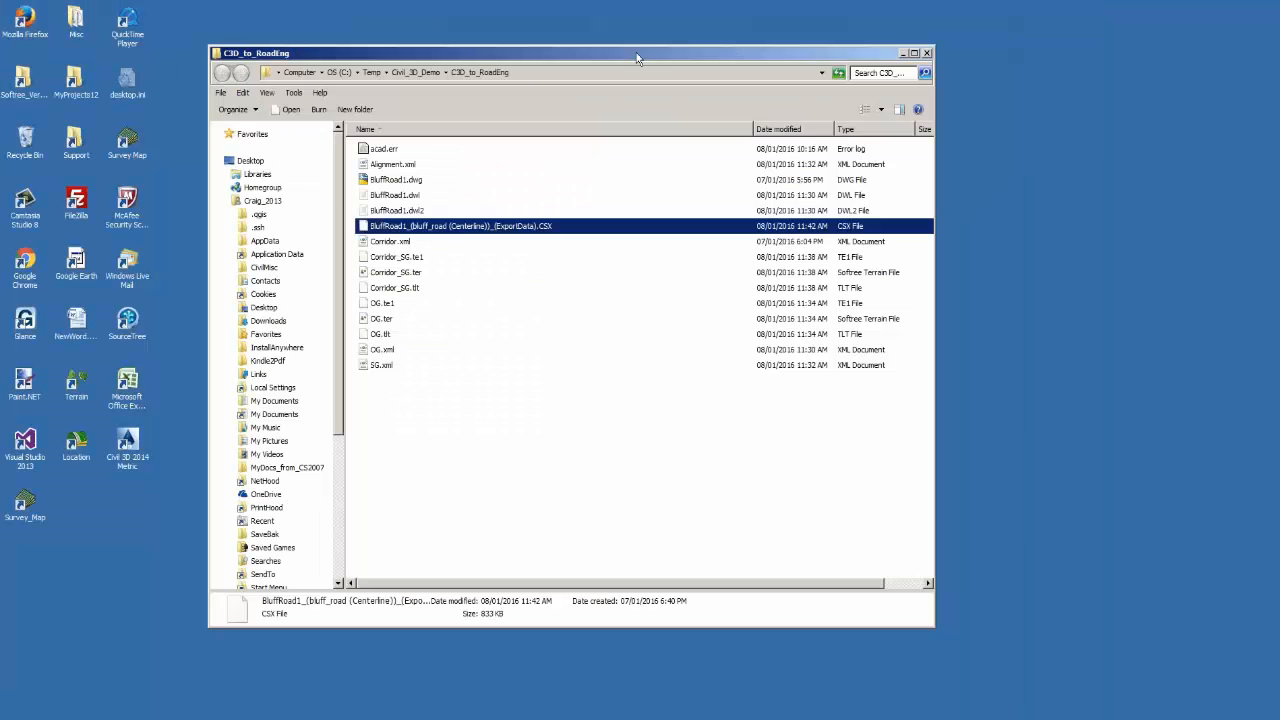
pyautogui.moveTo(636, 58); pyautogui.dragTo(586, 71)
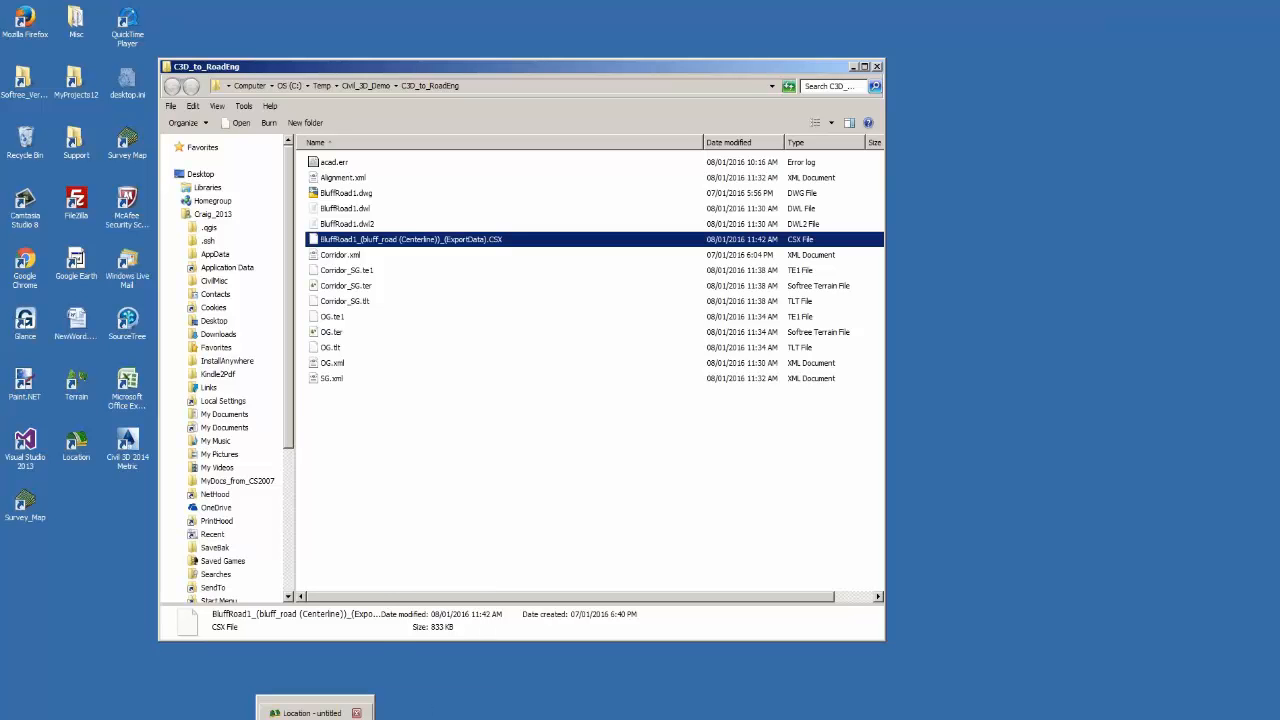
# Switch to Location and start a new design based on the OG.ter terrain.
pyautogui.rightClick(315, 719)
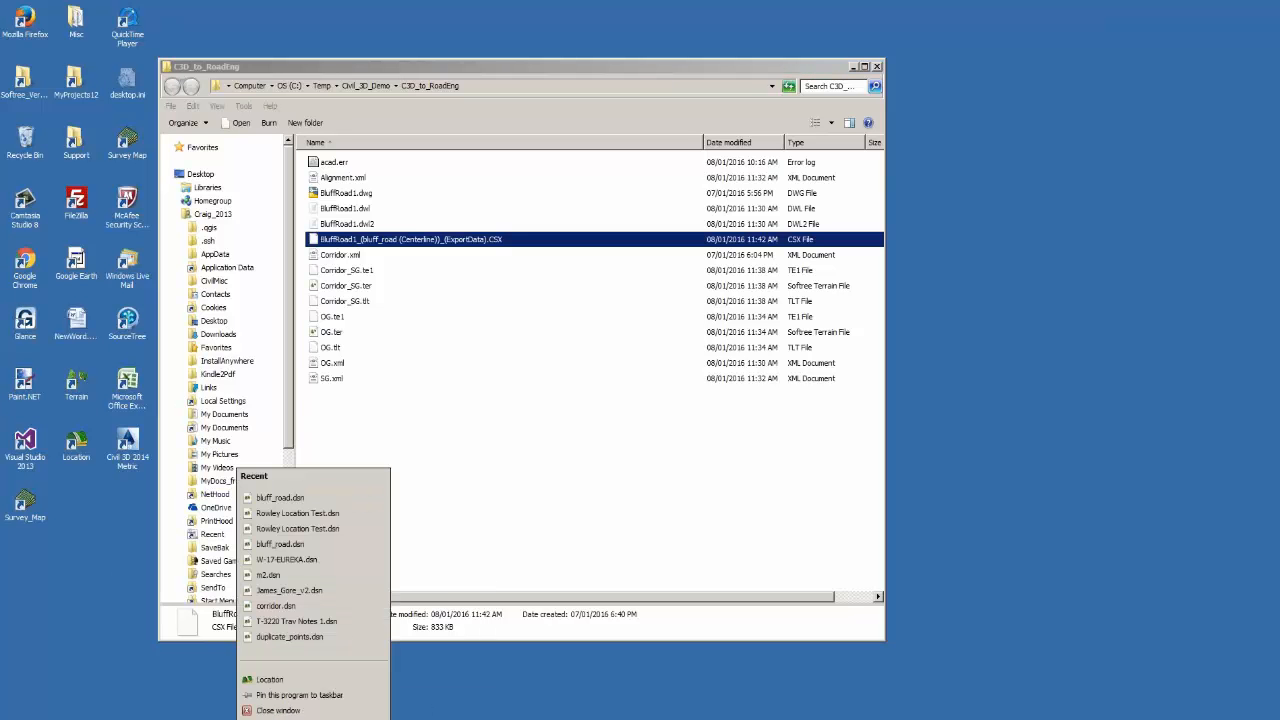
pyautogui.click(315, 719)
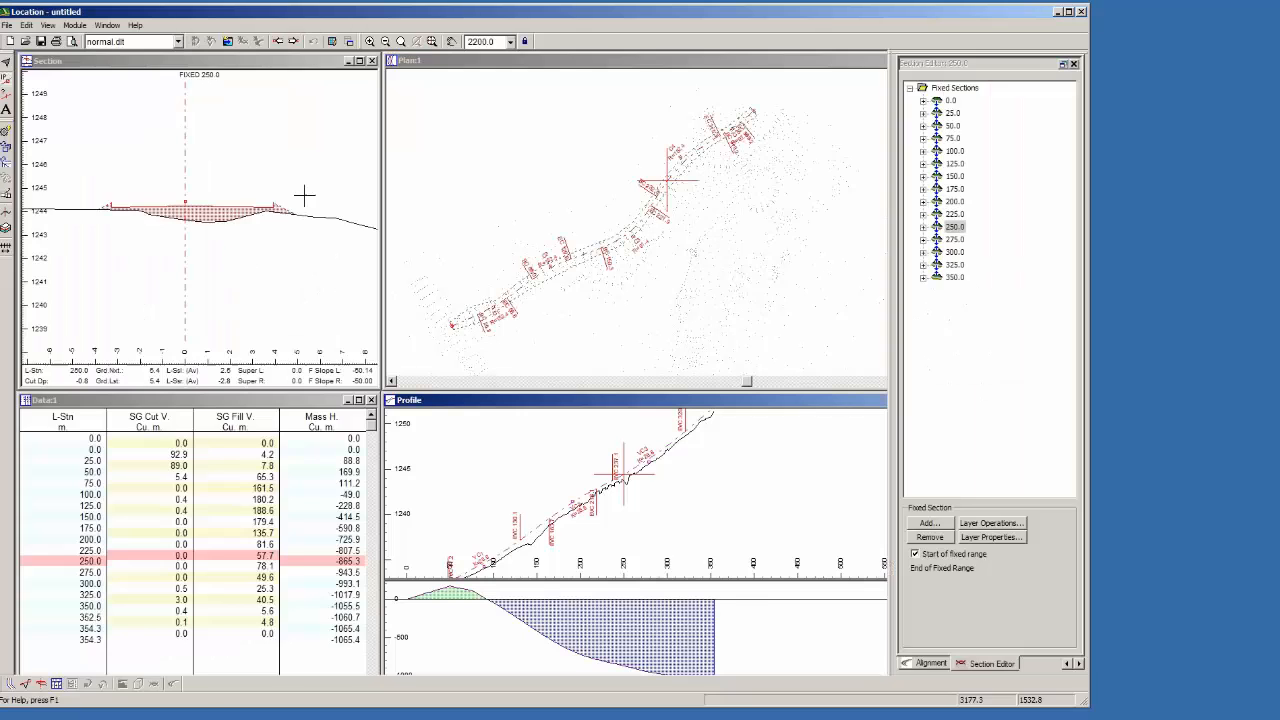
pyautogui.click(46, 17)
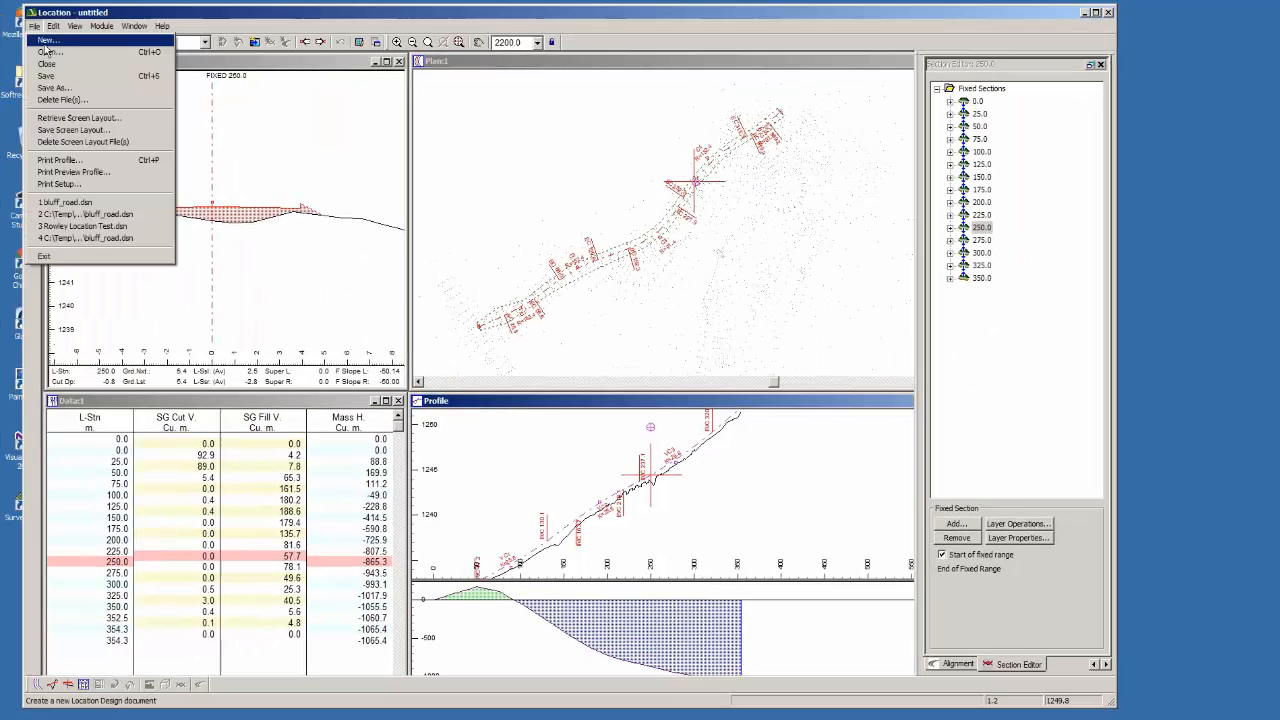
pyautogui.click(57, 37)
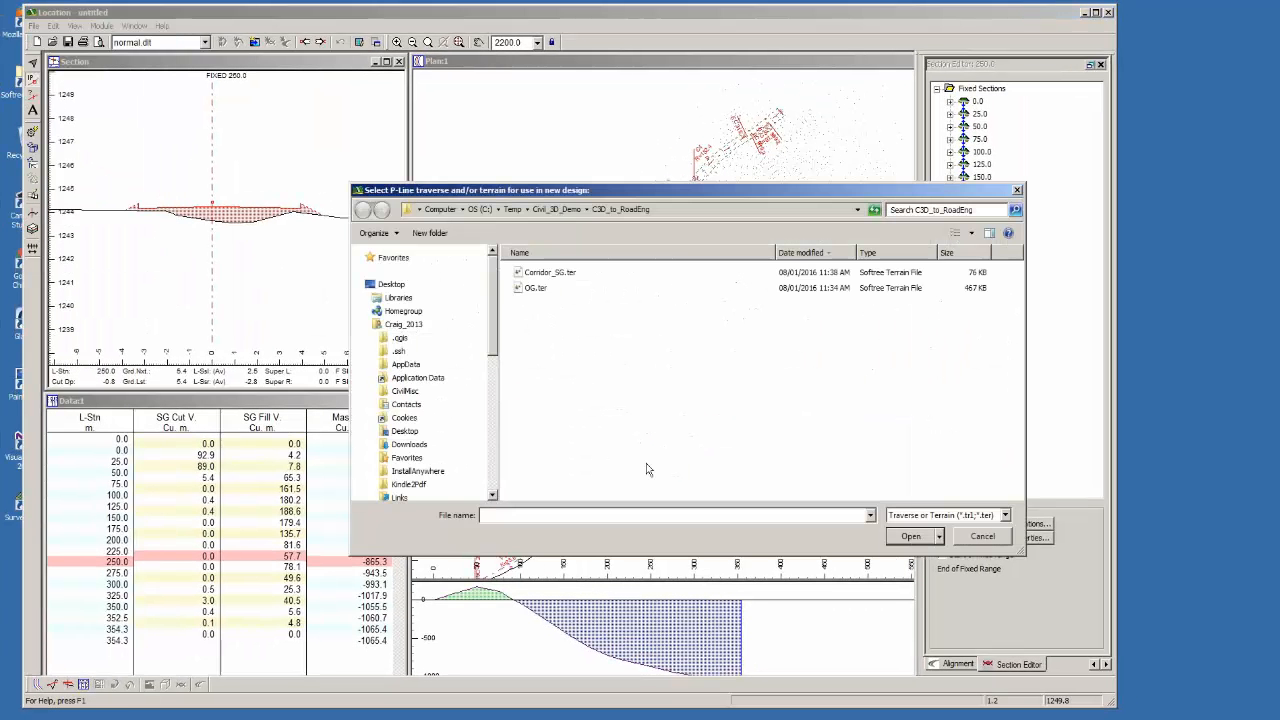
pyautogui.click(534, 289)
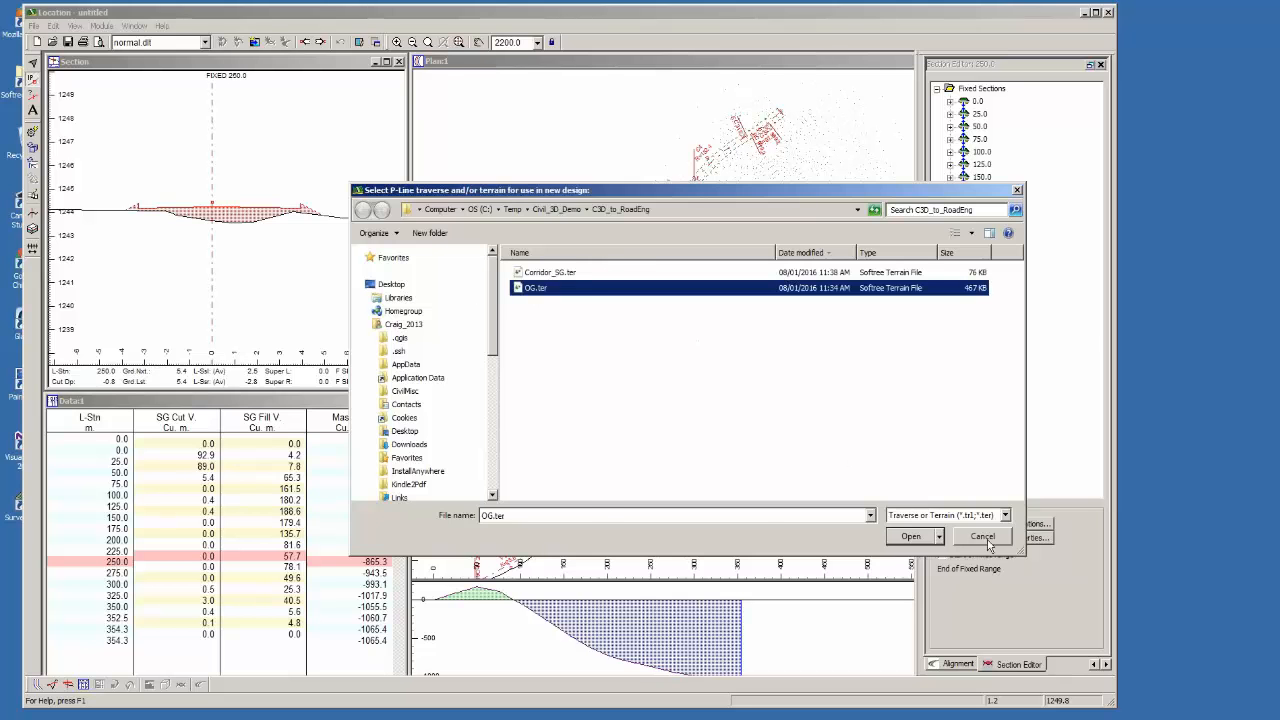
pyautogui.click(905, 537)
pyautogui.click(604, 393)
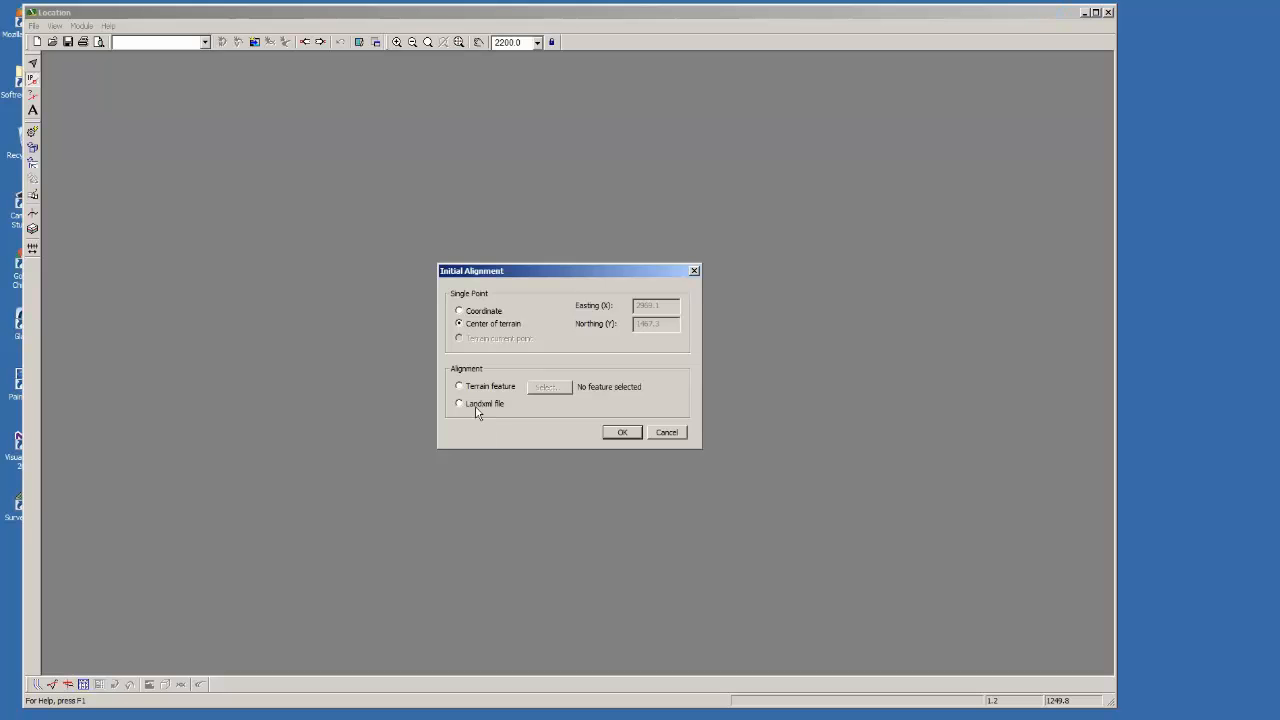
# Take the initial alignment from a LandXML file and load Corridor.xml.
pyautogui.click(622, 432)
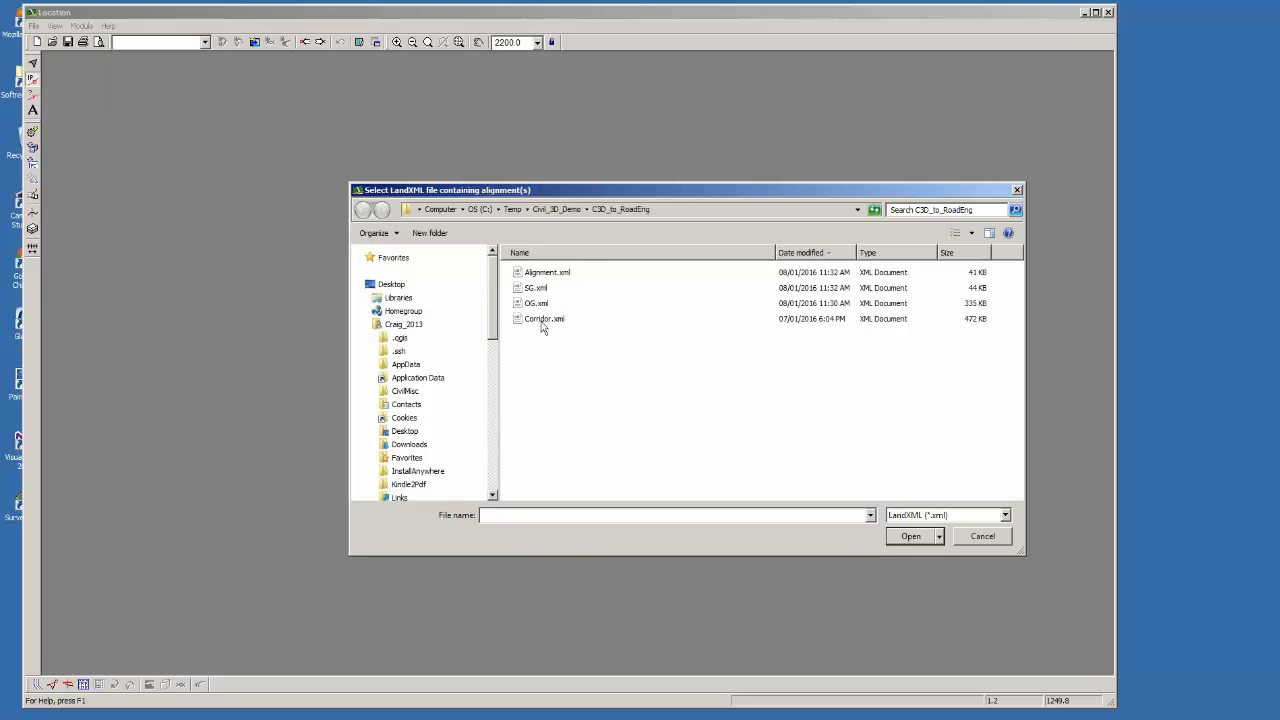
pyautogui.click(542, 322)
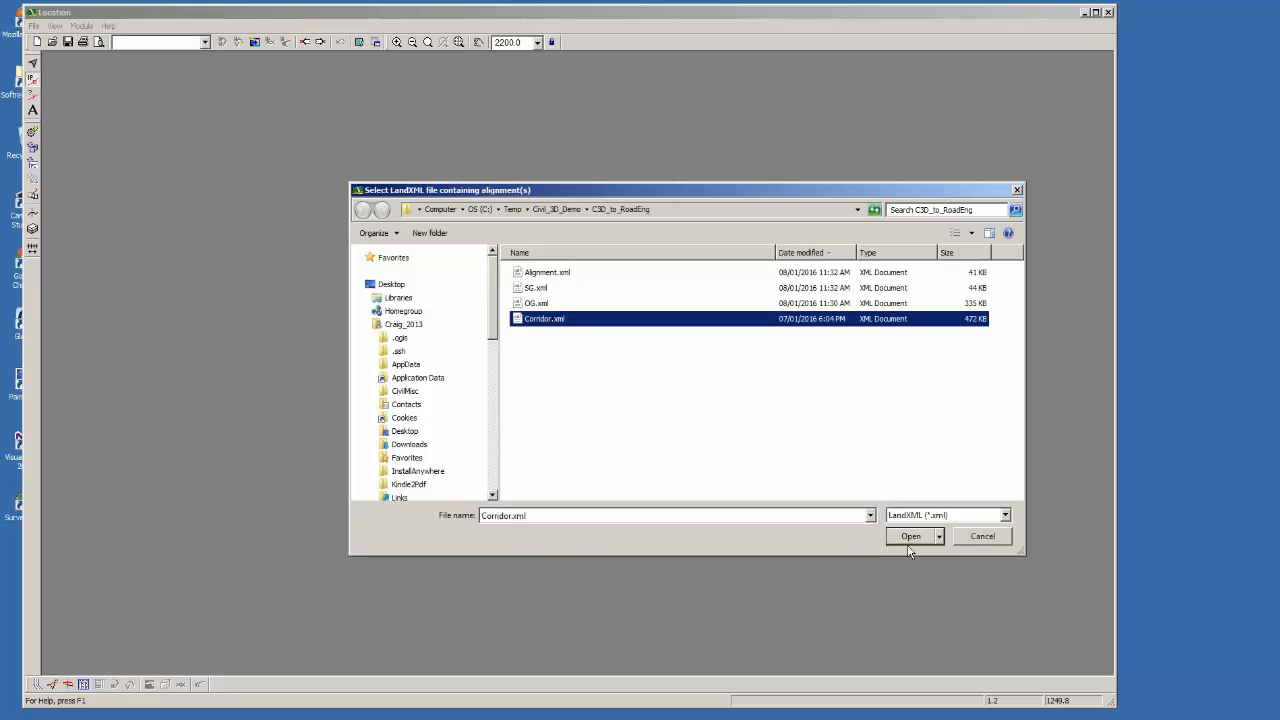
pyautogui.click(907, 540)
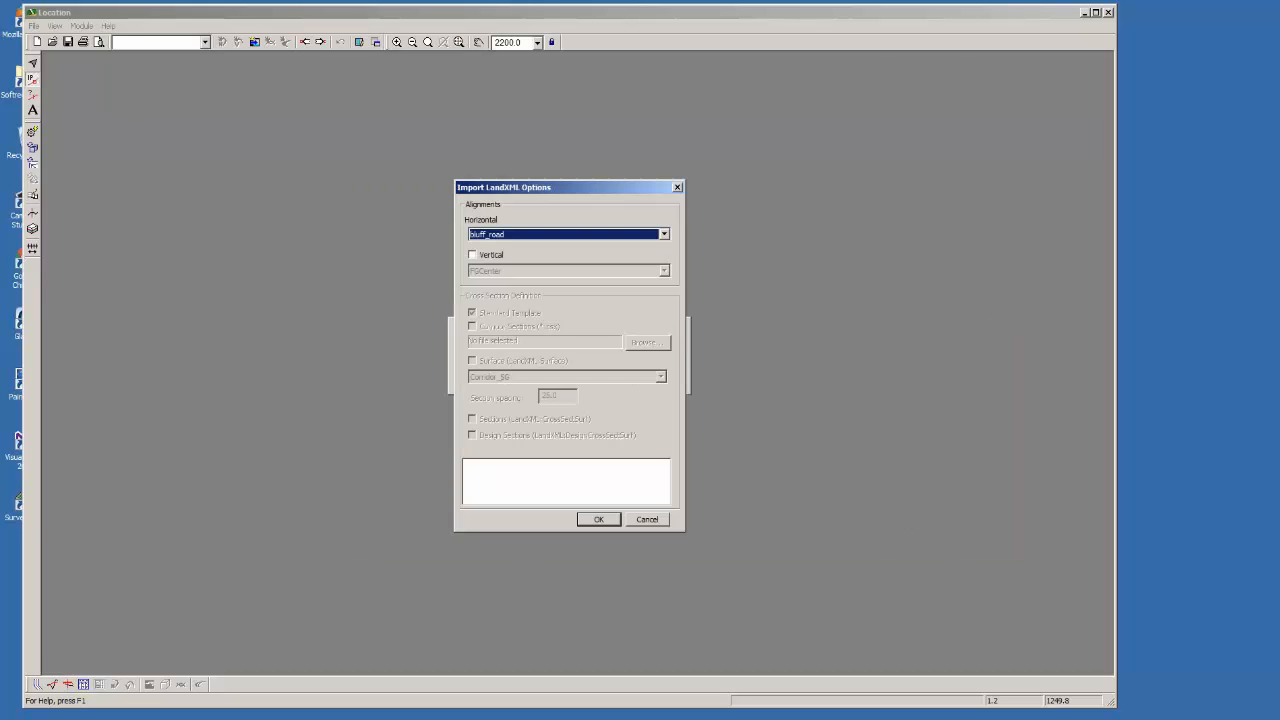
# Import bluff_road with its vertical alignment and the corridor sections from the exported BluffRoad1 CSX file, mapped as basic sub-grade only.
pyautogui.click(482, 258)
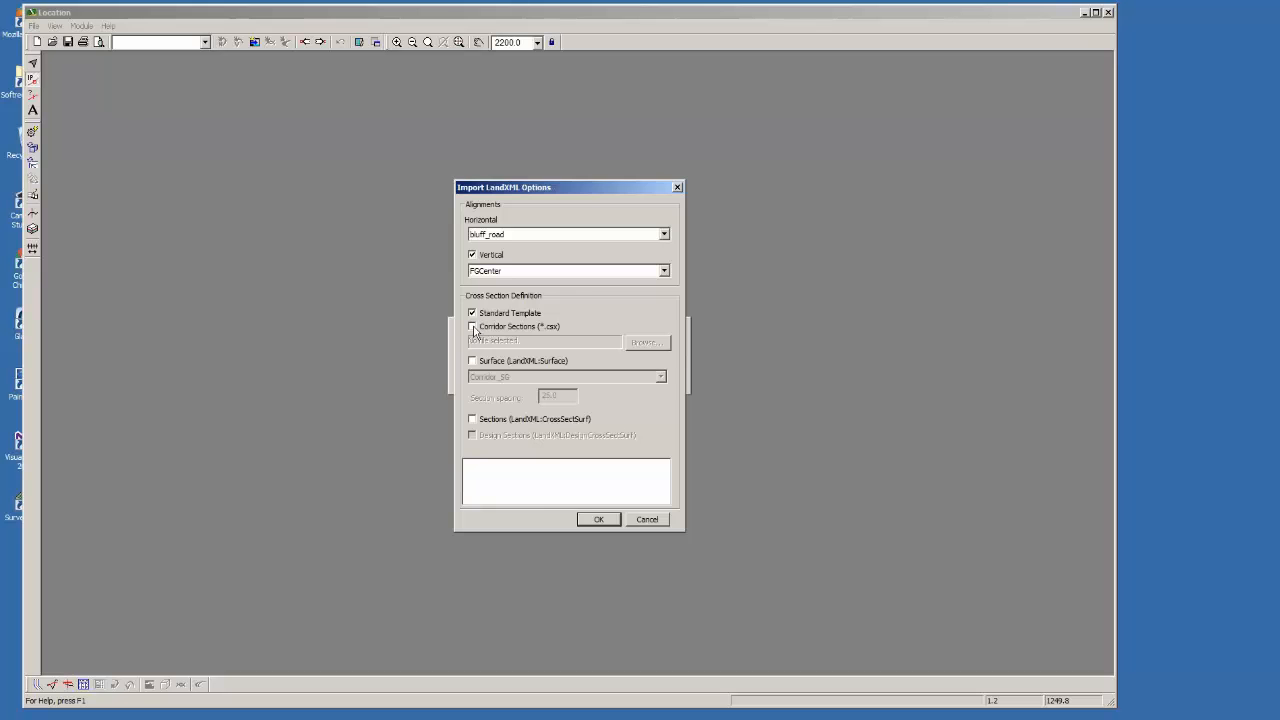
pyautogui.click(473, 328)
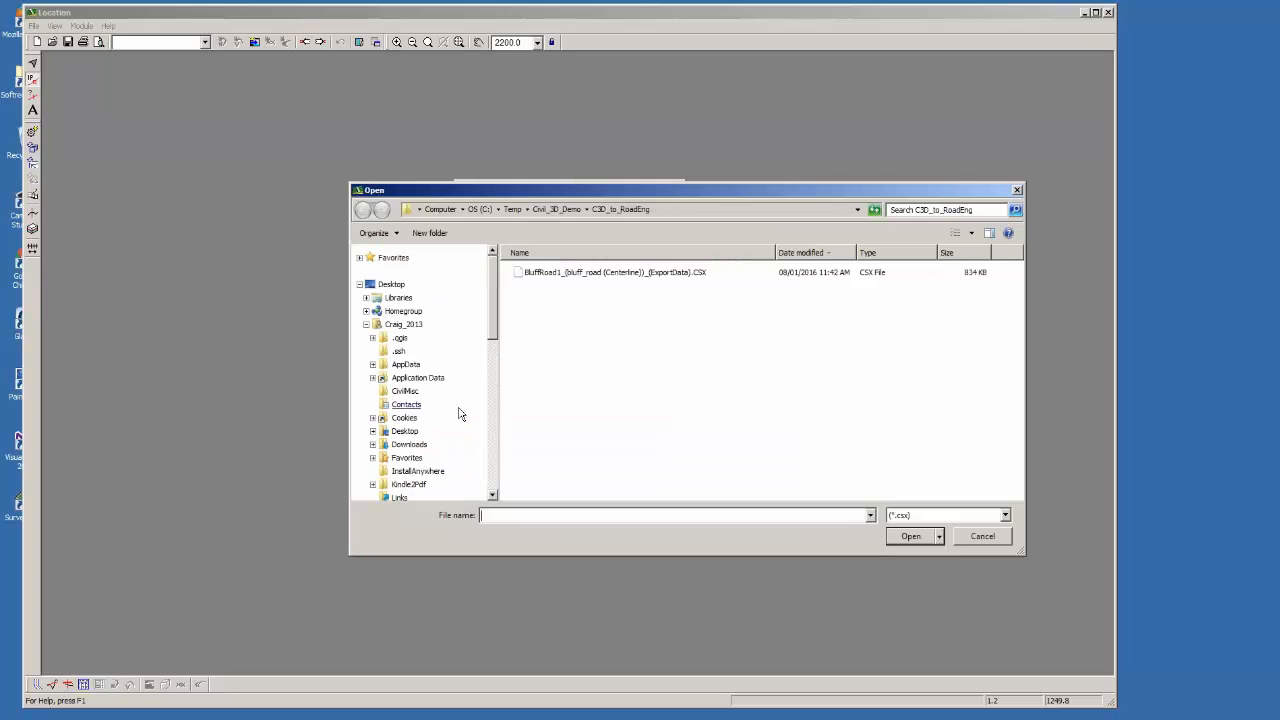
pyautogui.moveTo(533, 193); pyautogui.dragTo(426, 214)
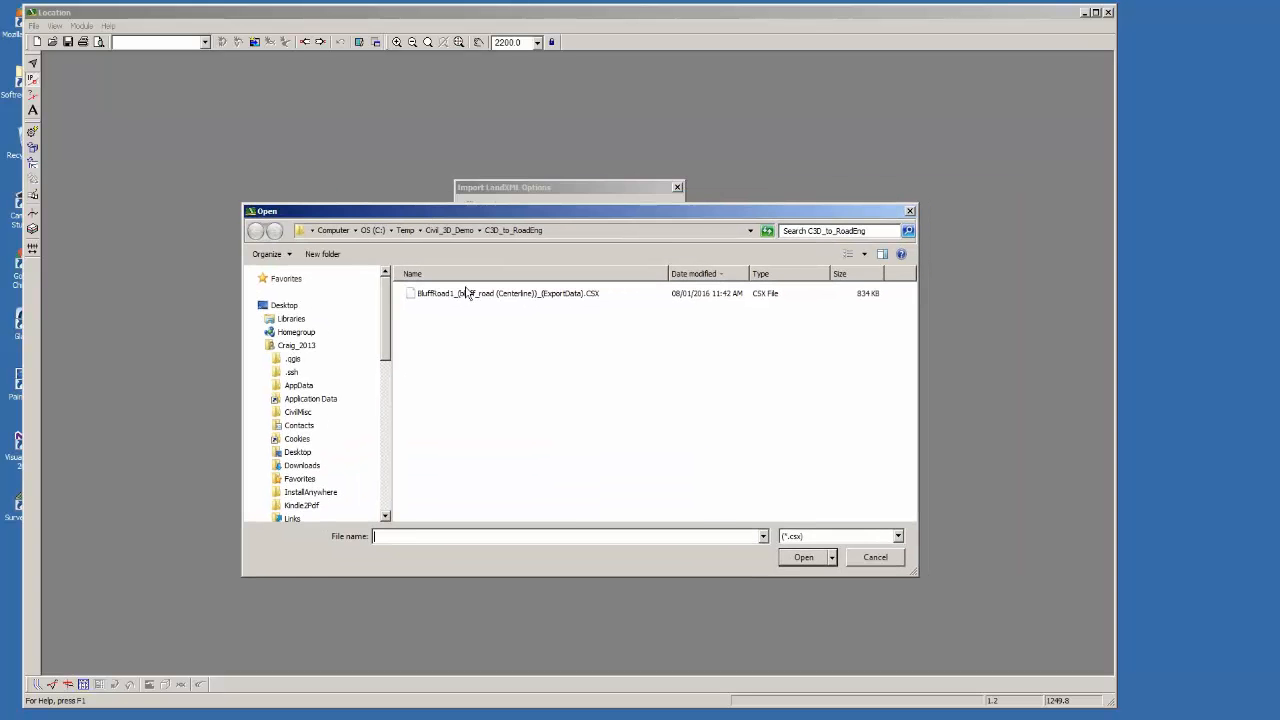
pyautogui.click(470, 293)
pyautogui.click(802, 559)
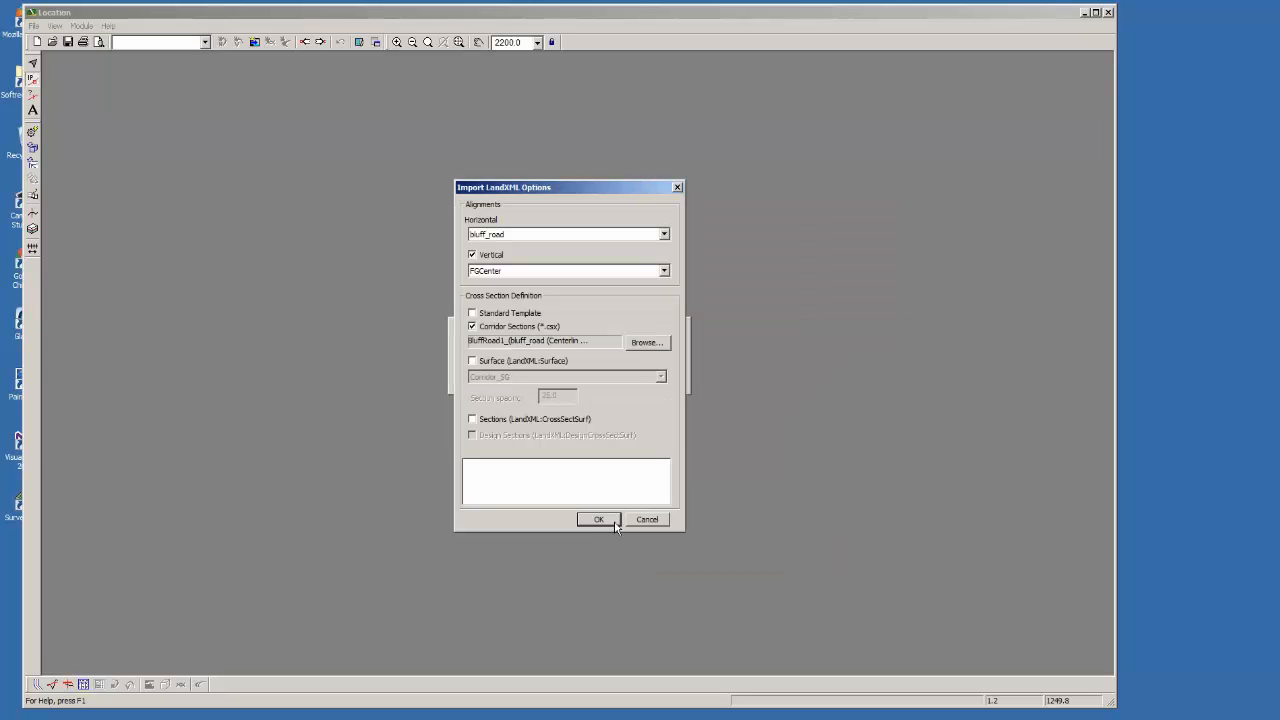
pyautogui.click(597, 521)
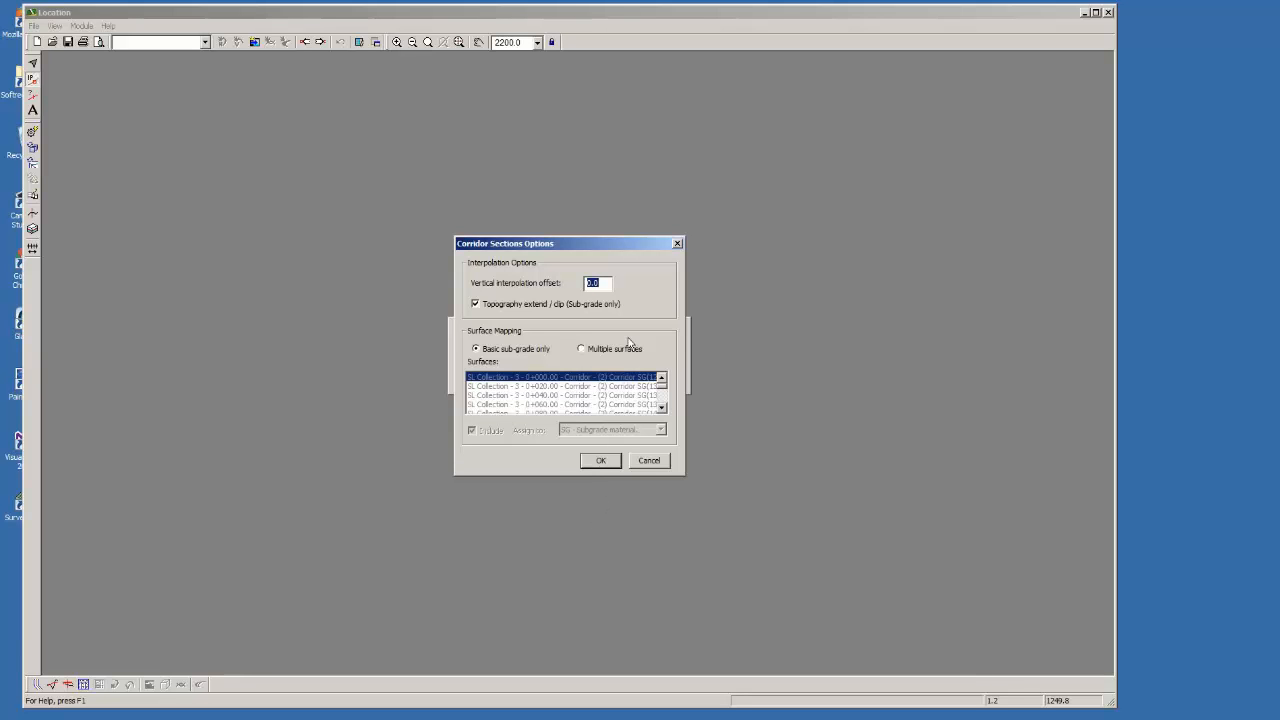
pyautogui.click(603, 463)
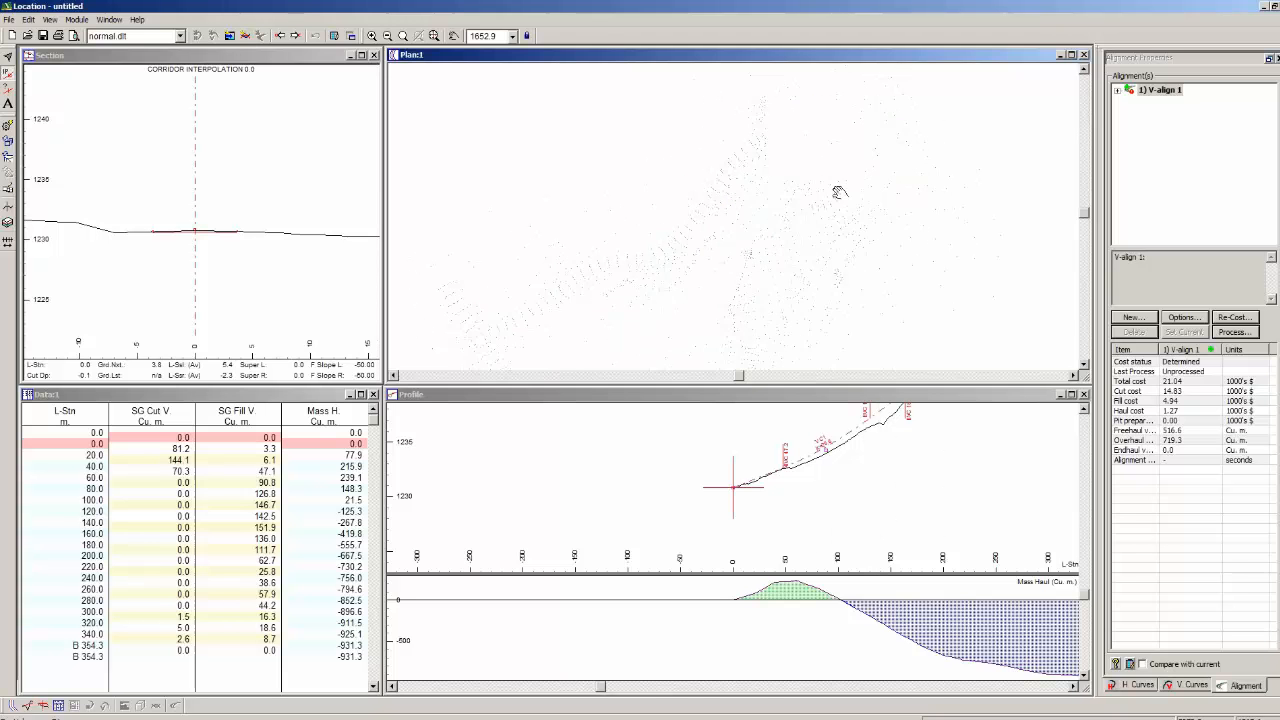
# Review the imported road in the plan and section windows and open the template table.
pyautogui.click(203, 57)
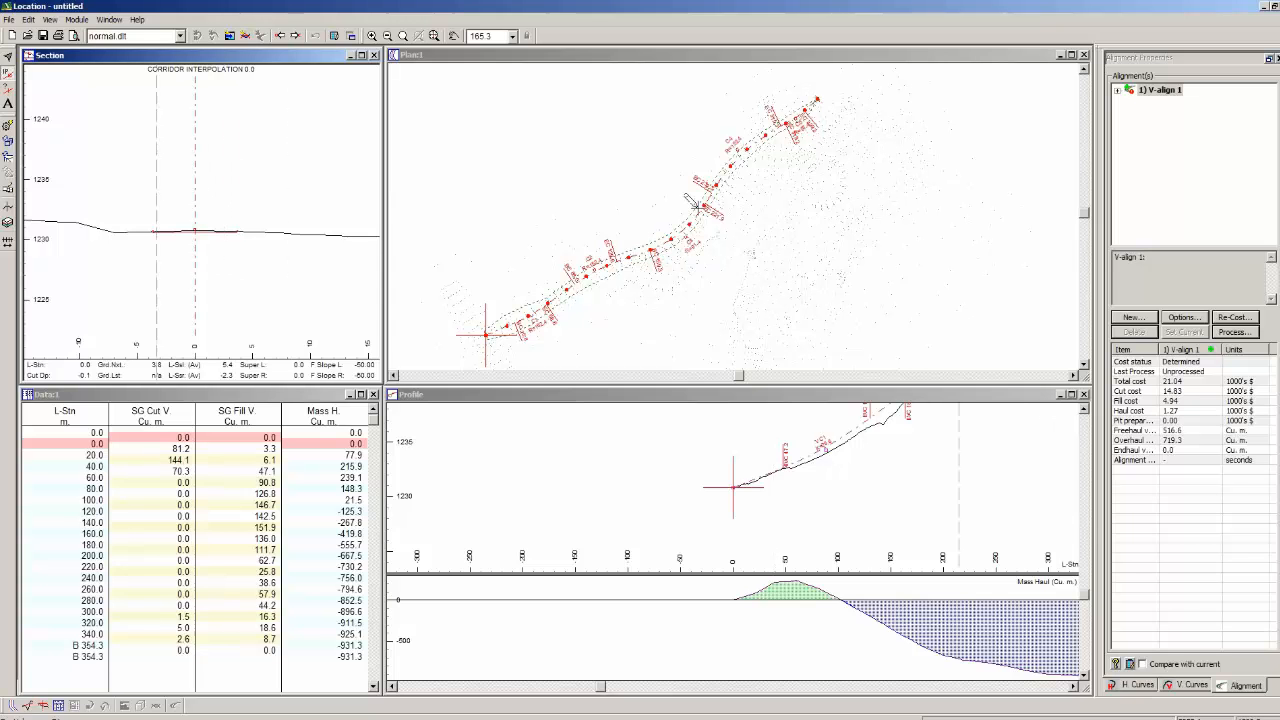
pyautogui.click(512, 256)
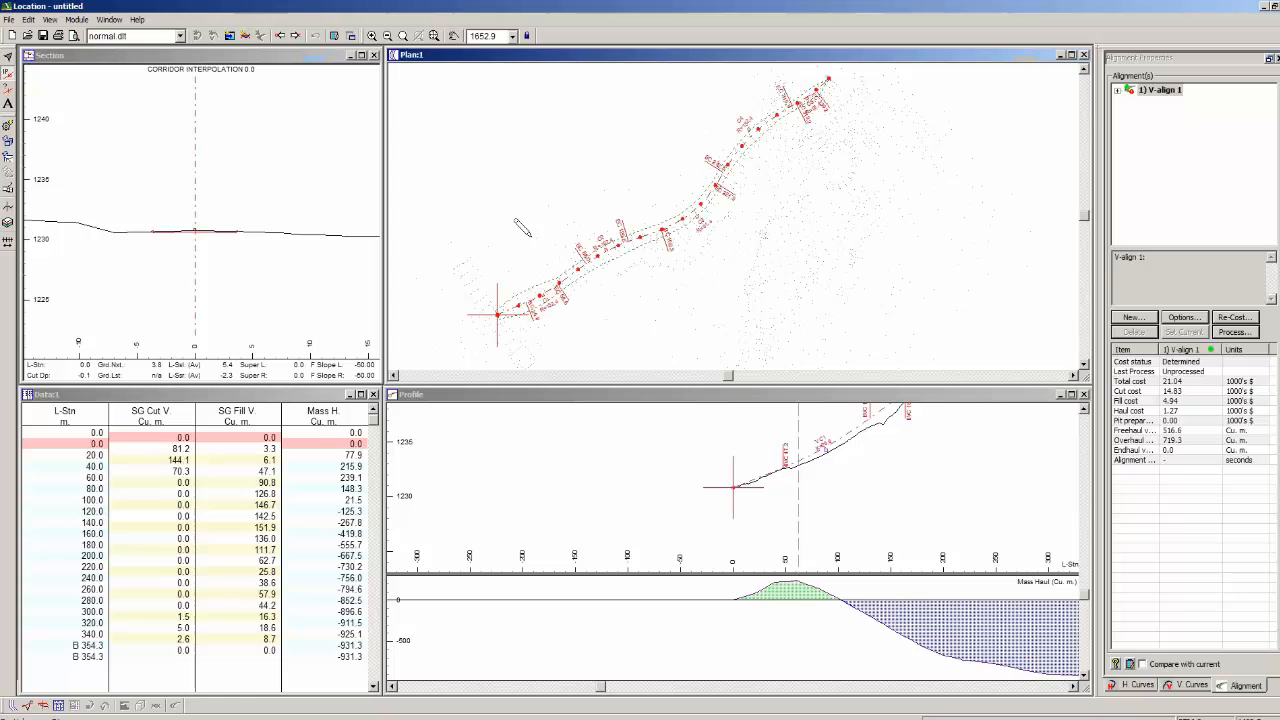
pyautogui.click(246, 62)
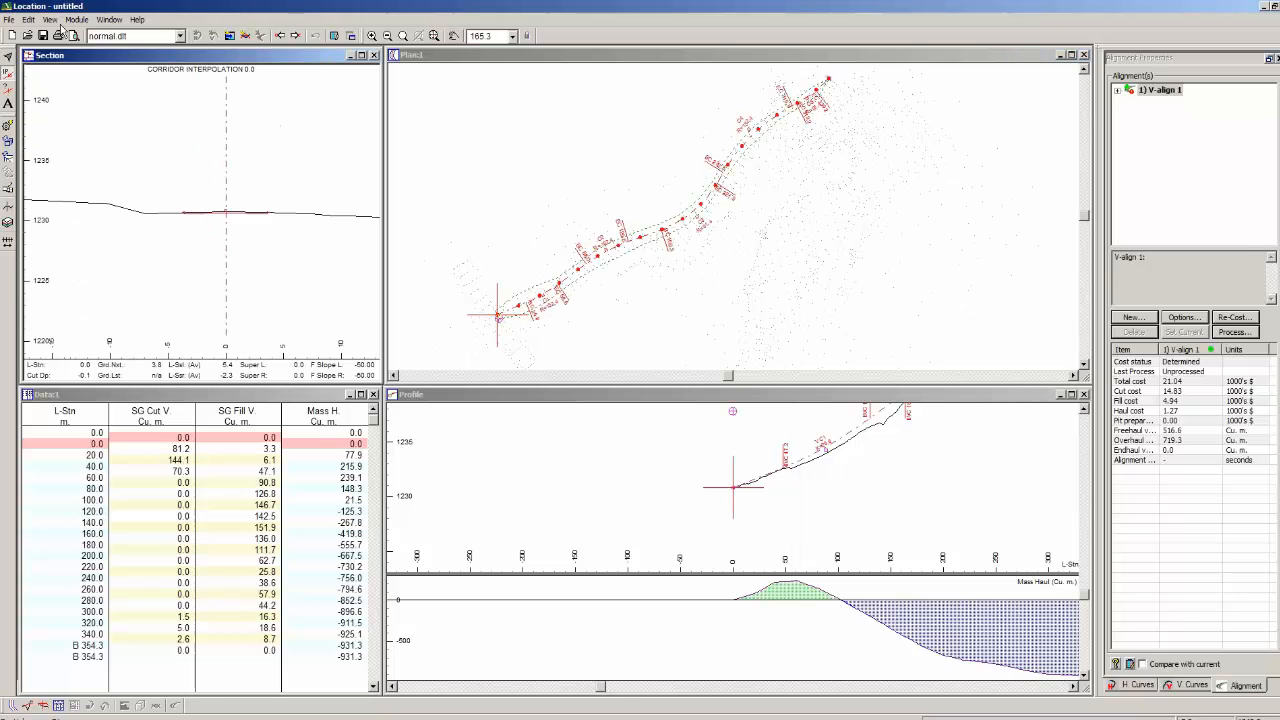
pyautogui.click(29, 19)
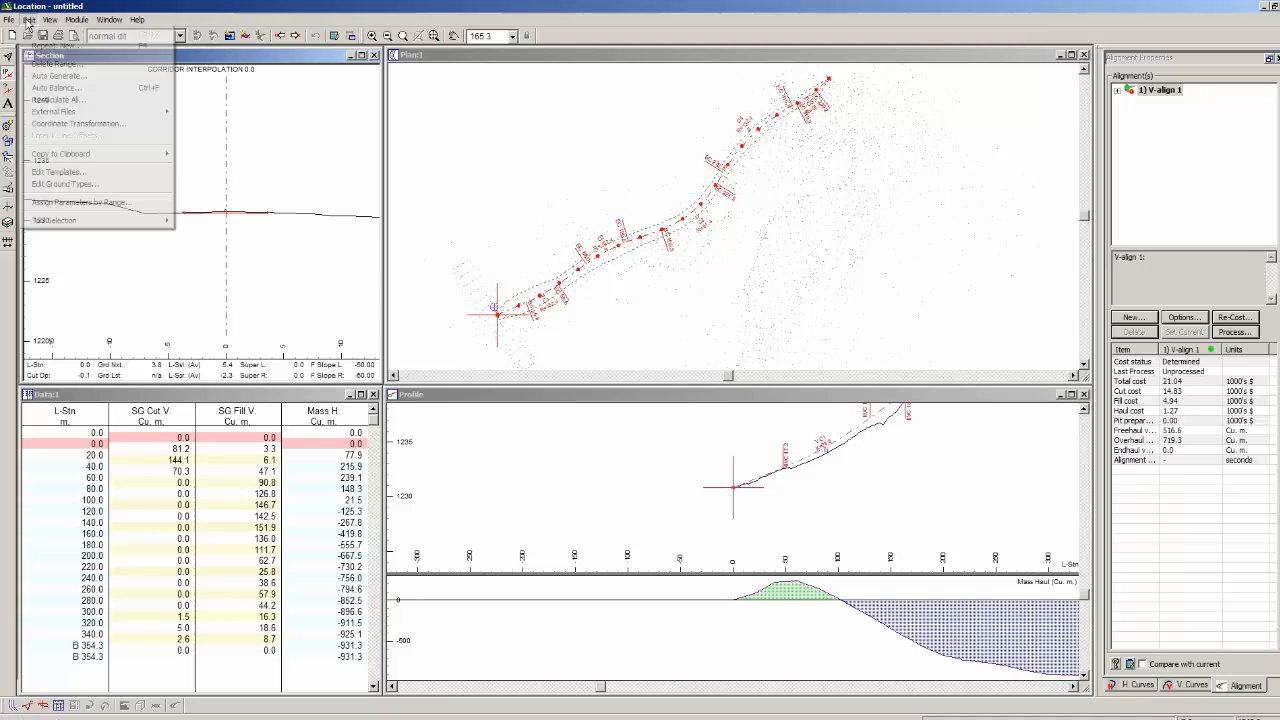
pyautogui.click(63, 173)
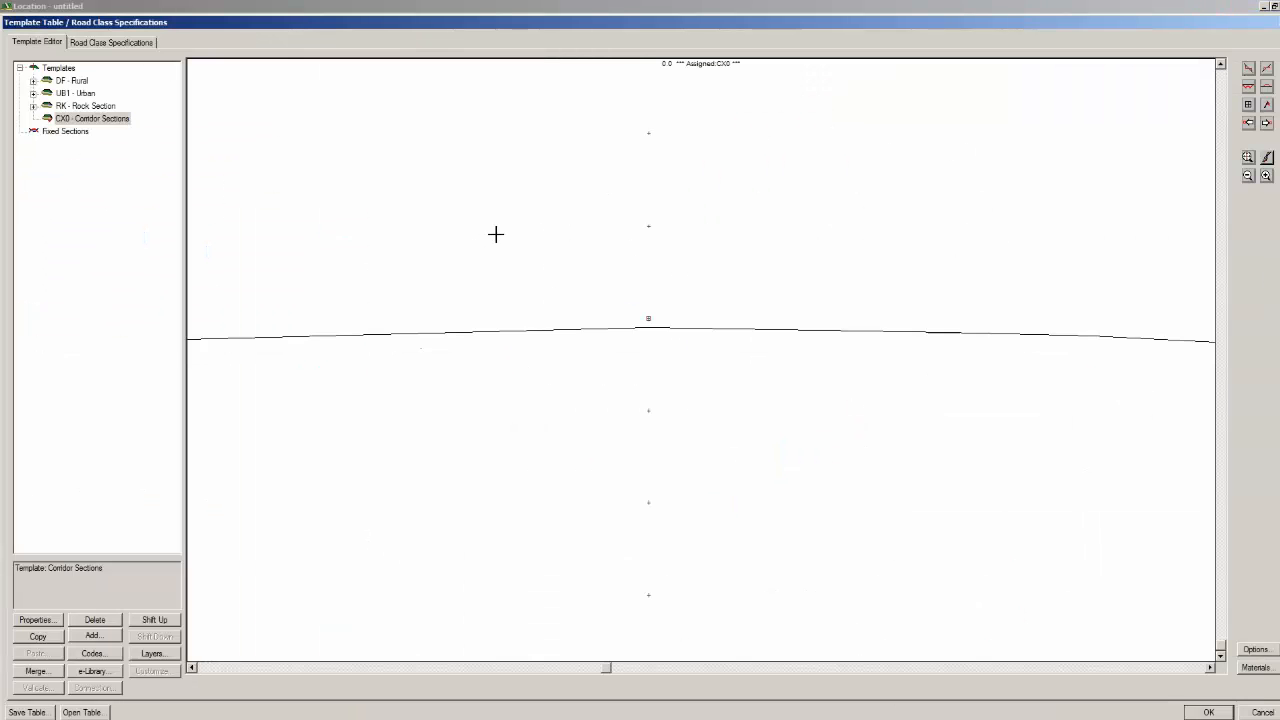
# Examine how the Corridor Sections template behaves in cut and fill by moving the previewed road below and above the ground, and accept the template table.
pyautogui.scroll(-8, 498, 234)
pyautogui.moveTo(608, 196); pyautogui.dragTo(762, 253, button='middle')
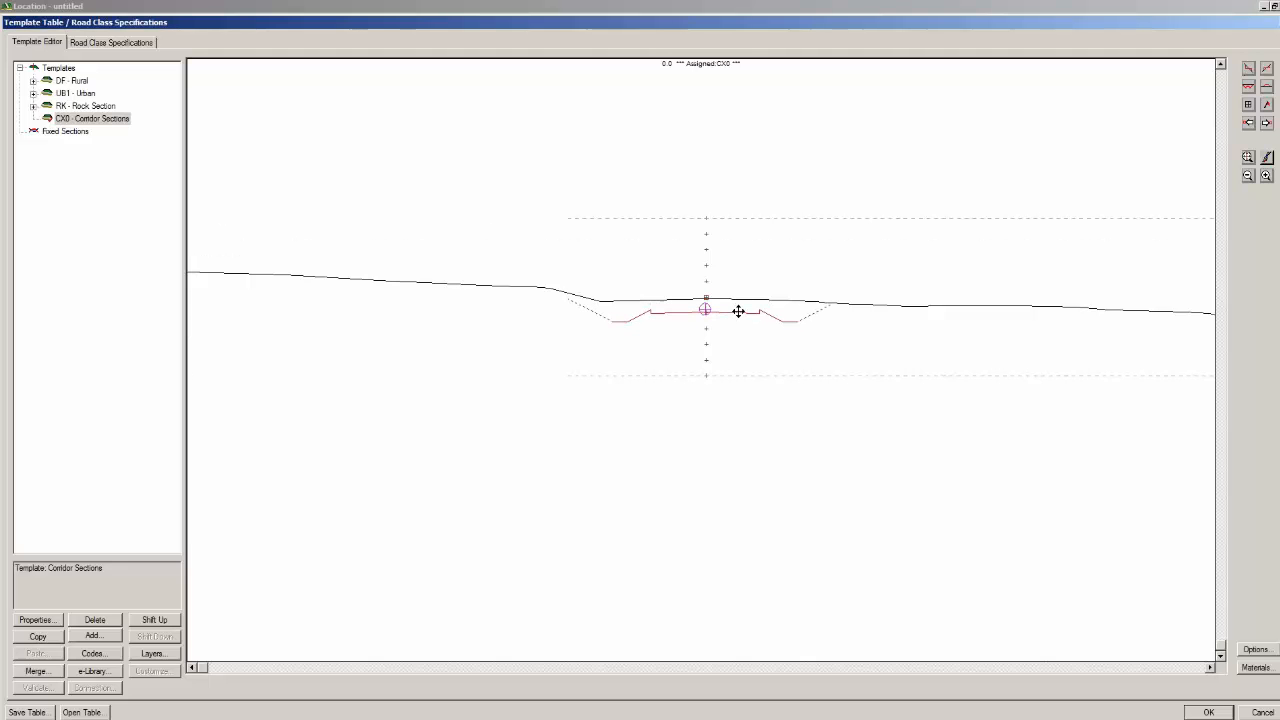
pyautogui.moveTo(738, 311); pyautogui.dragTo(739, 370)
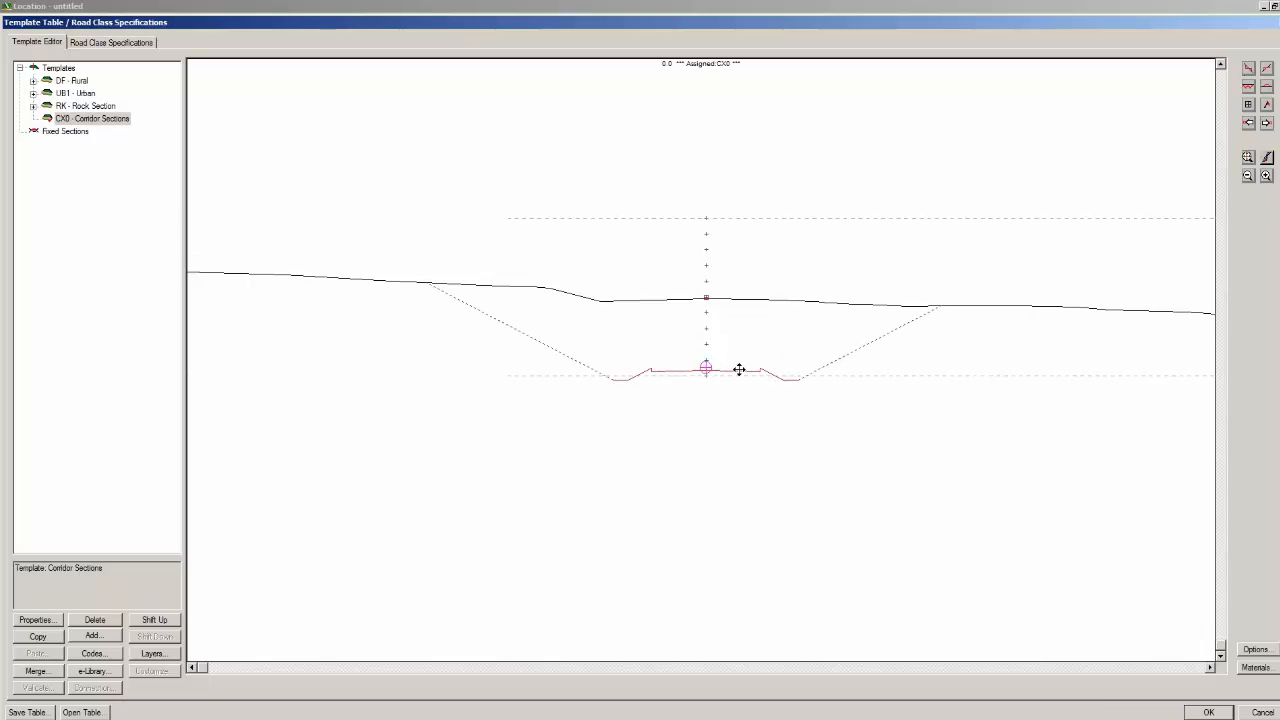
pyautogui.moveTo(739, 370); pyautogui.dragTo(736, 307)
pyautogui.scroll(5, 736, 307)
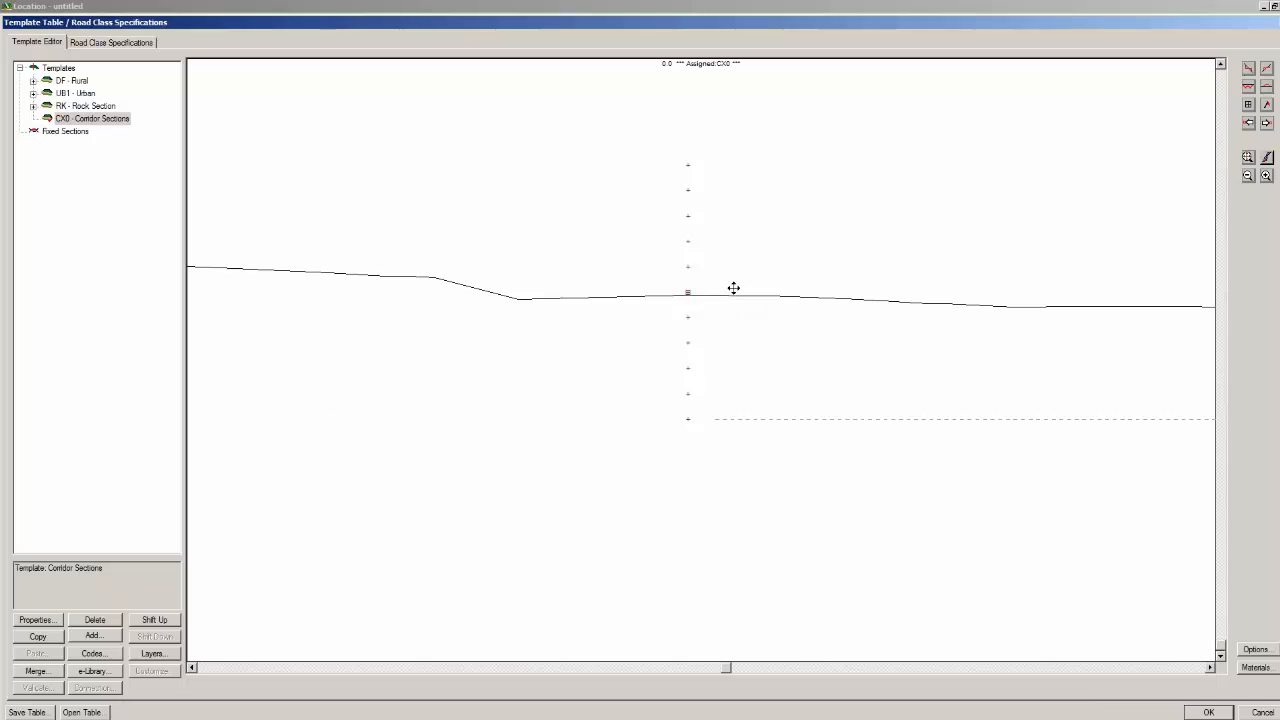
pyautogui.moveTo(741, 249); pyautogui.dragTo(743, 220)
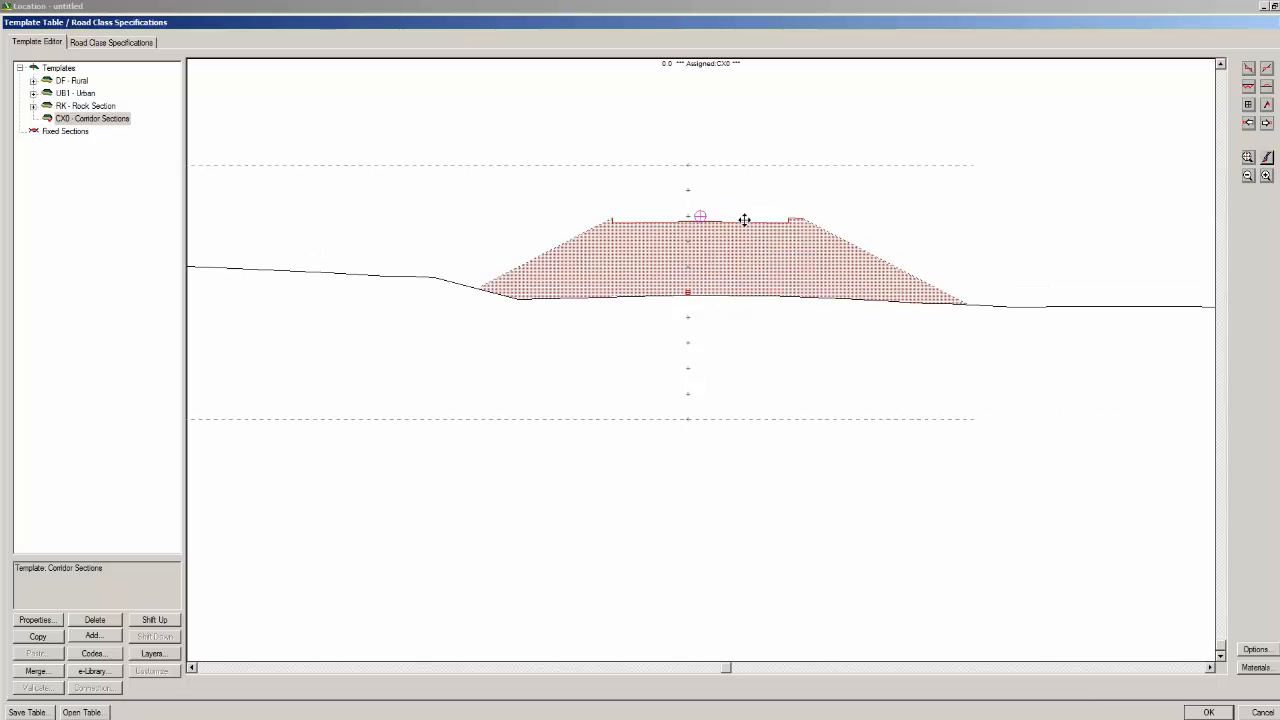
pyautogui.scroll(-2, 743, 220)
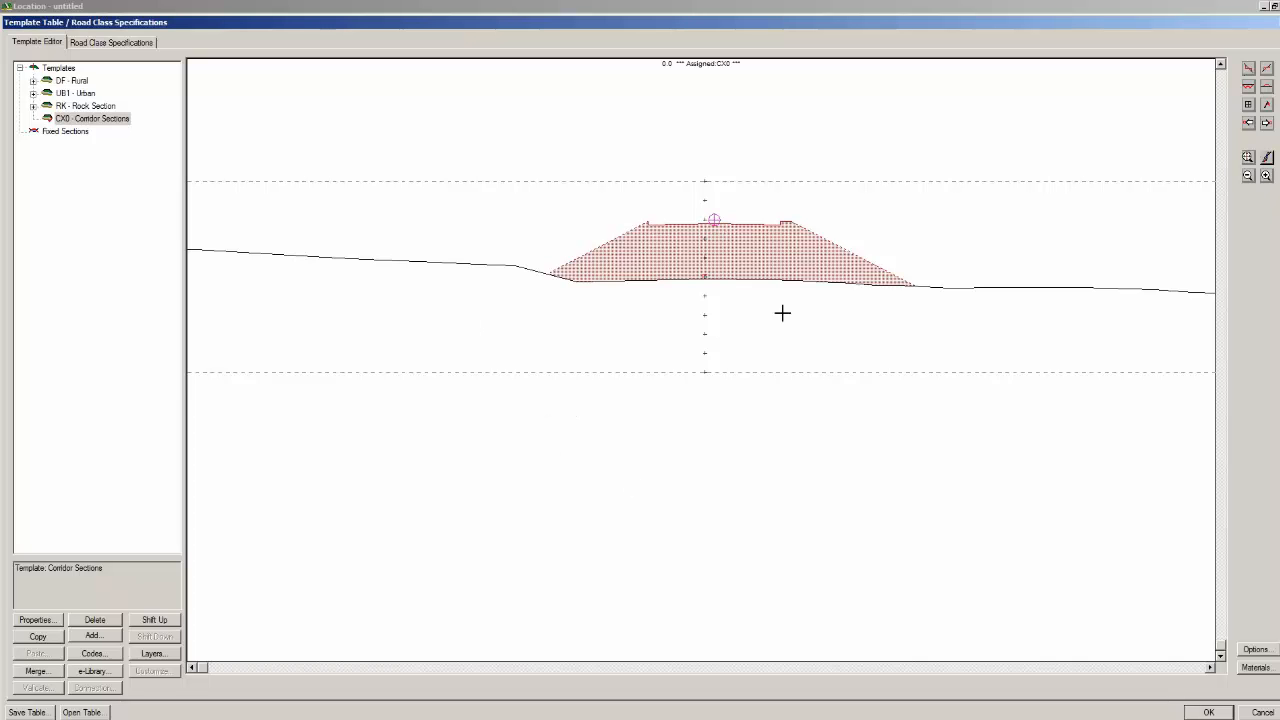
pyautogui.click(1203, 714)
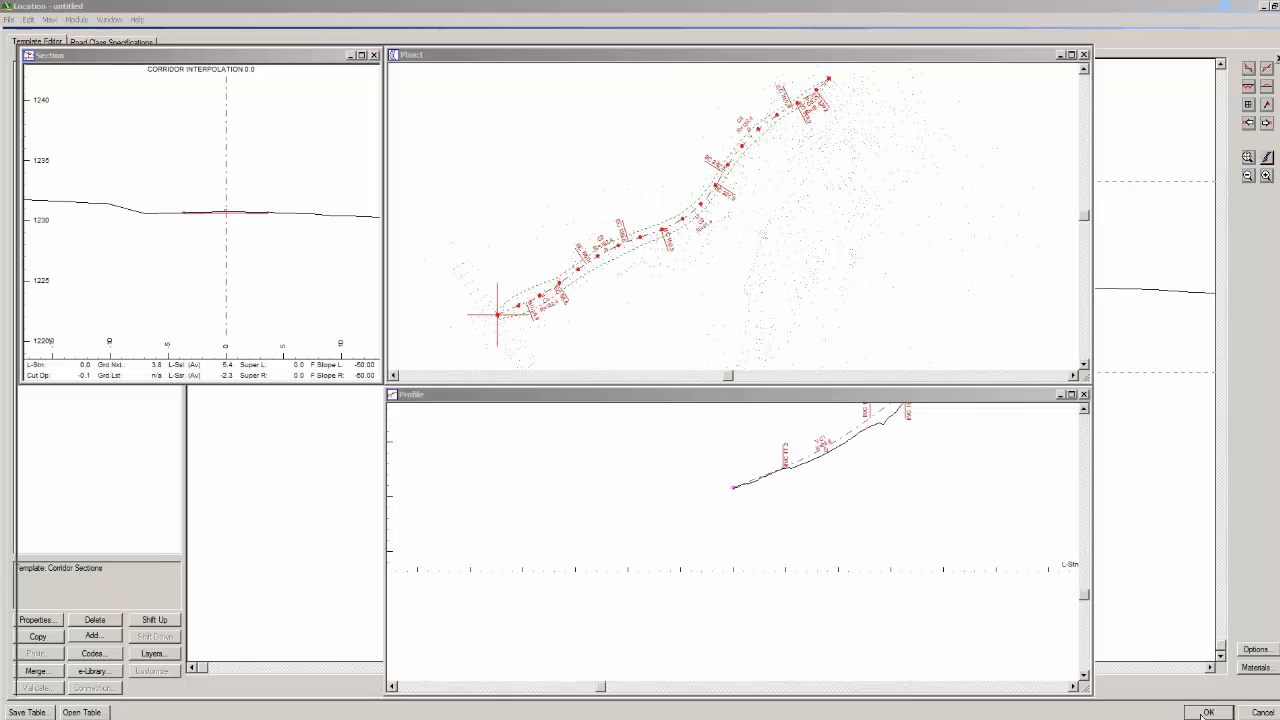
pyautogui.click(655, 405)
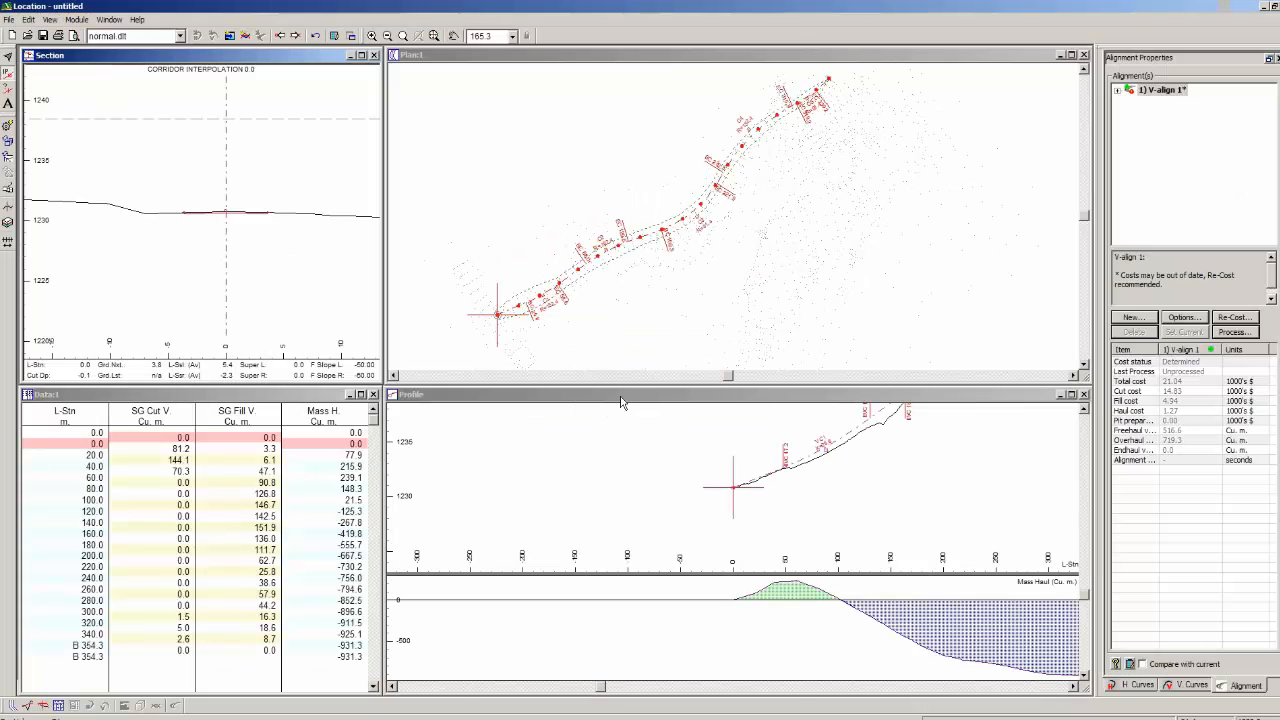
pyautogui.click(620, 402)
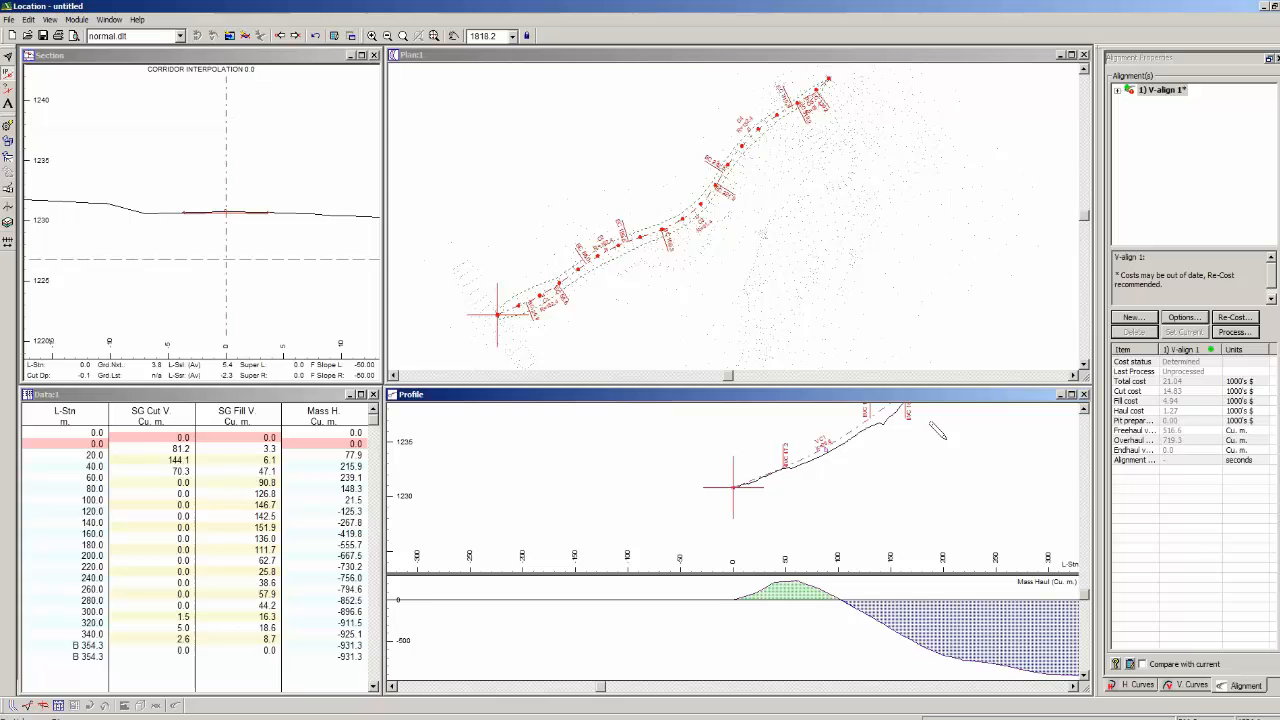
pyautogui.moveTo(767, 224); pyautogui.dragTo(712, 256, button='middle')
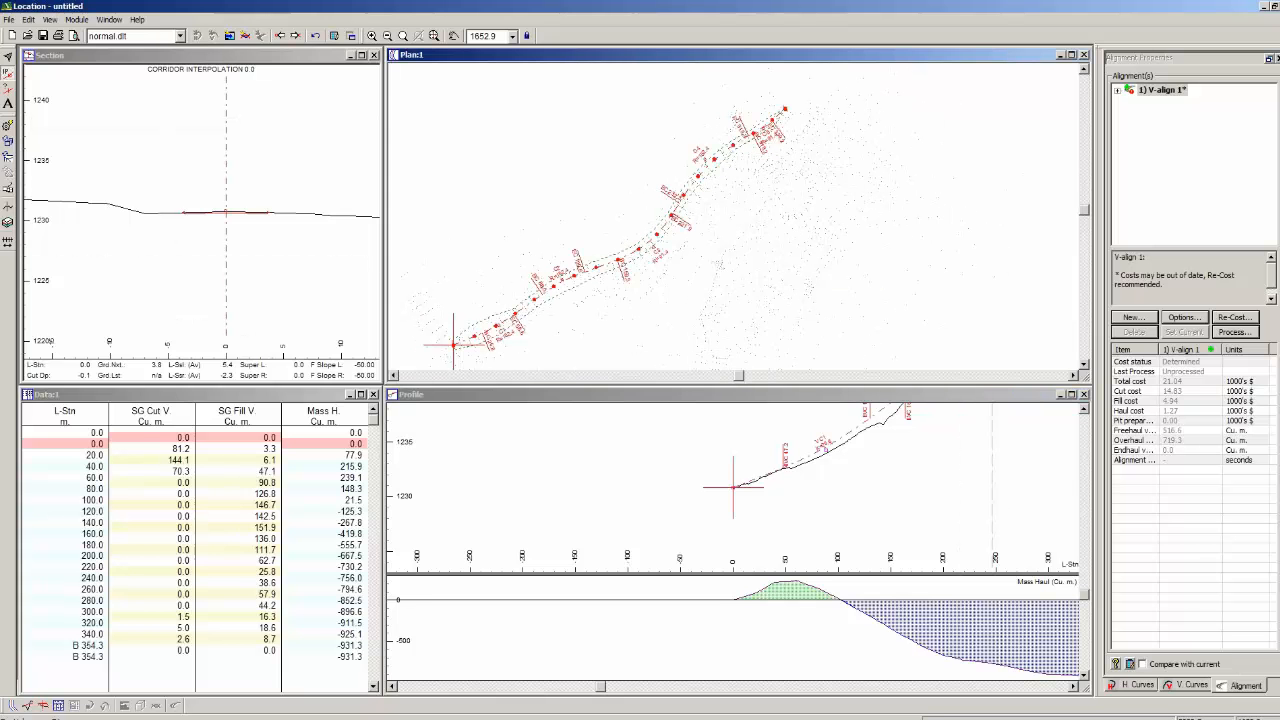